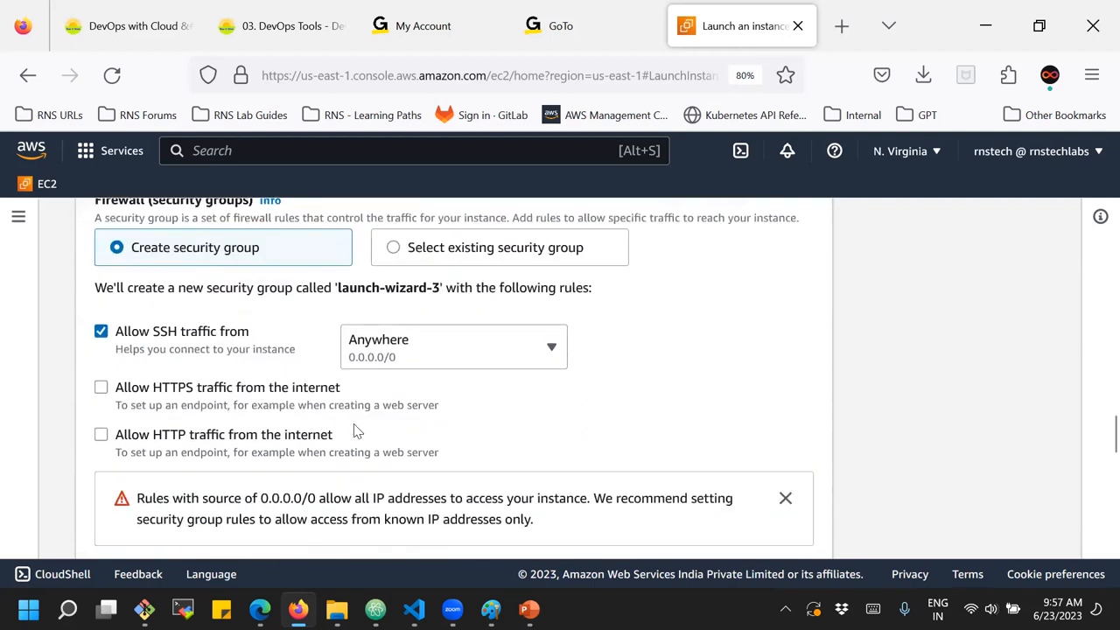
Enable Request Spot Instances under the launch form's advanced details and open its customization options.
scroll(355, 430, "down", 10)
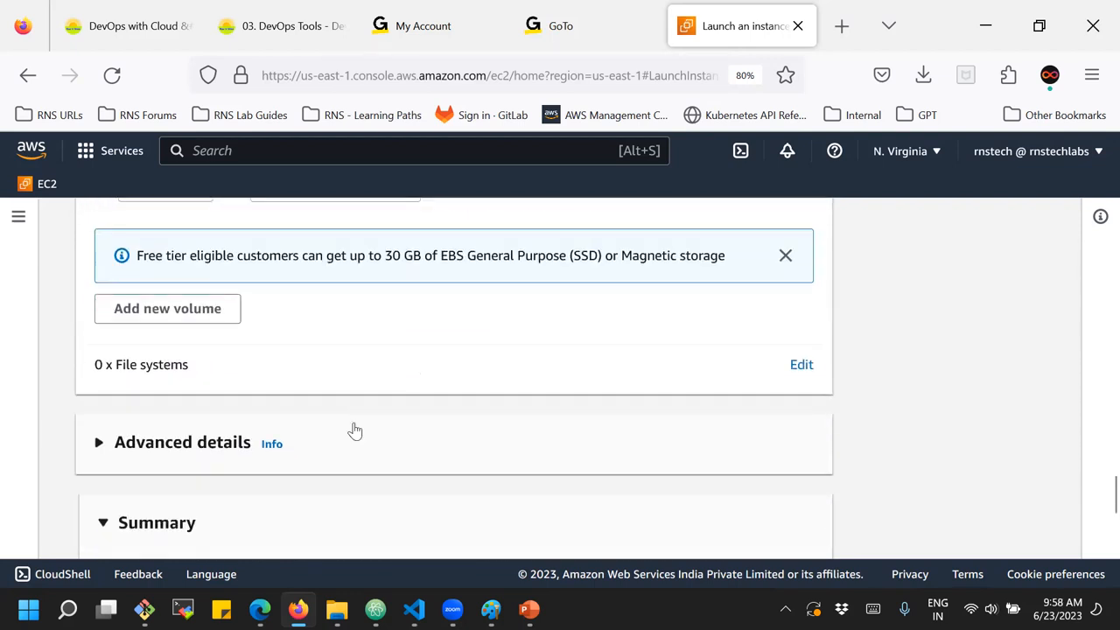
left_click(175, 343)
scroll(310, 380, "down", 2)
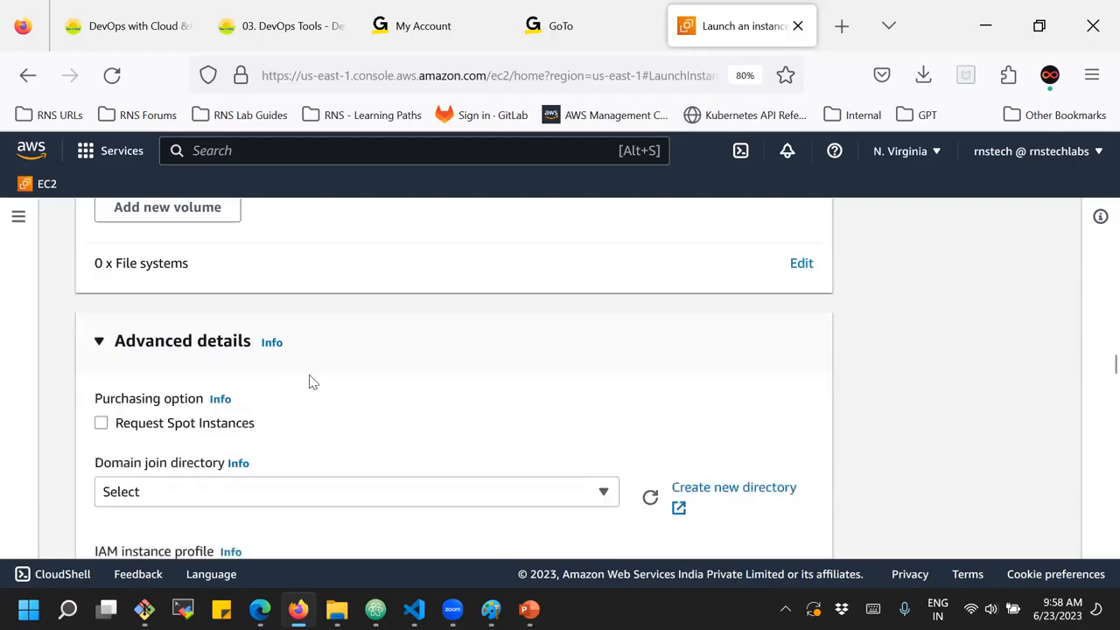
left_click(102, 322)
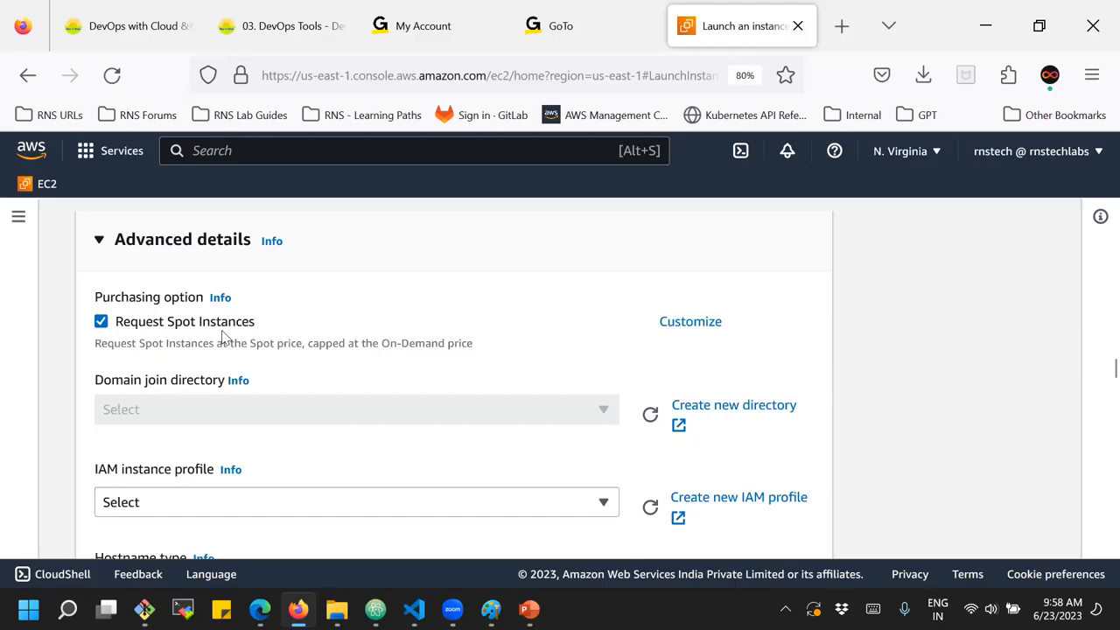
left_click(704, 321)
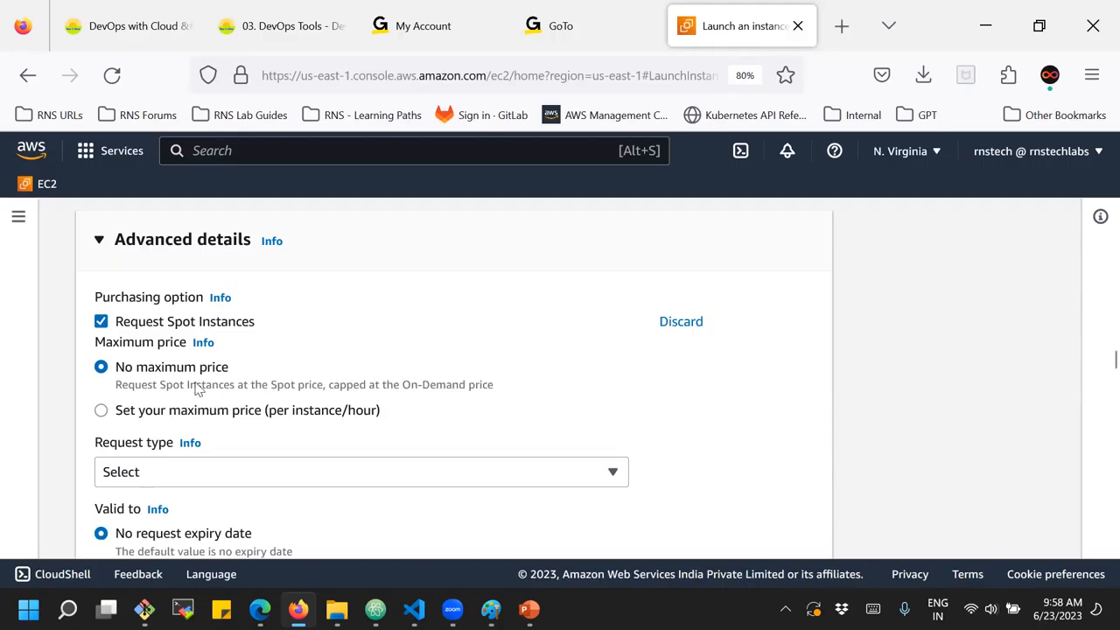
Try the Spot maximum price choices, selecting a custom price per instance/hour, and turn Request Spot Instances back off.
left_click(102, 411)
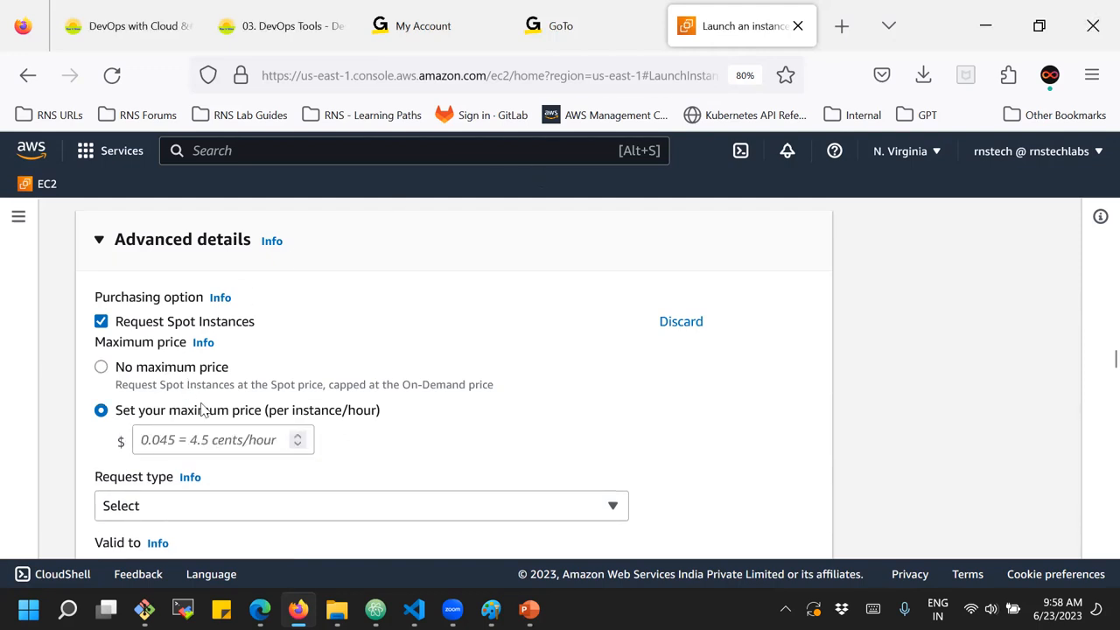
left_click(147, 371)
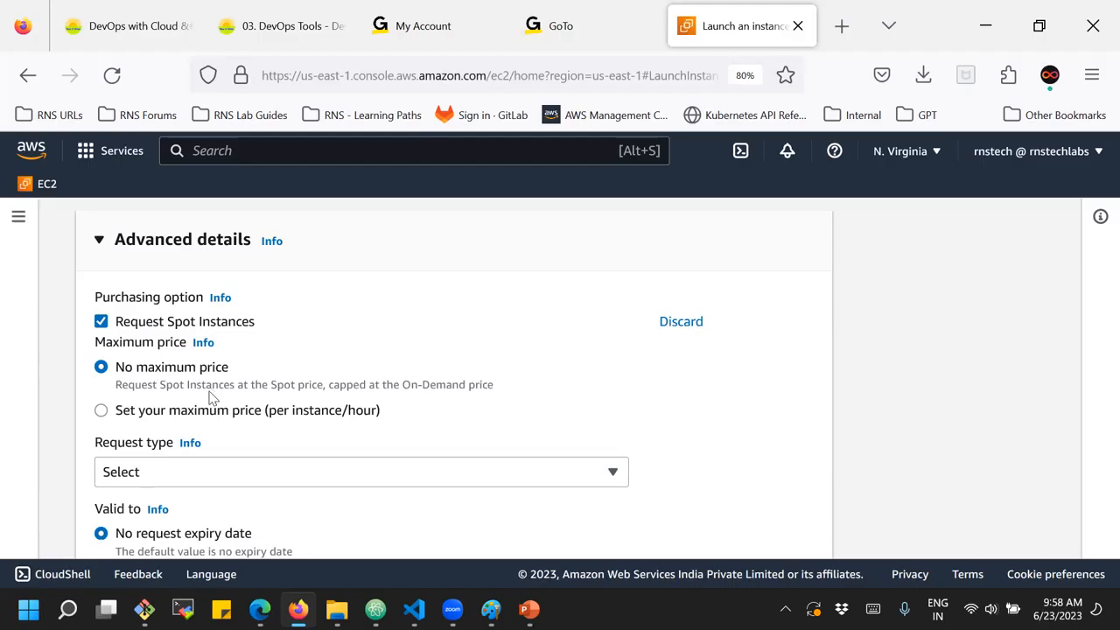
left_click(199, 419)
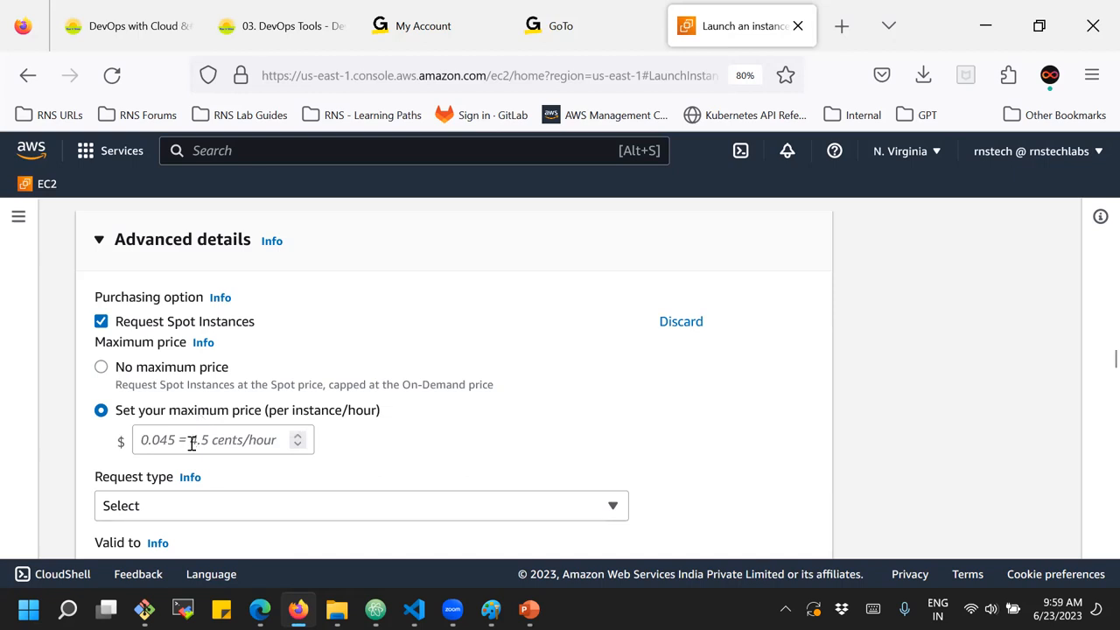
left_click(192, 443)
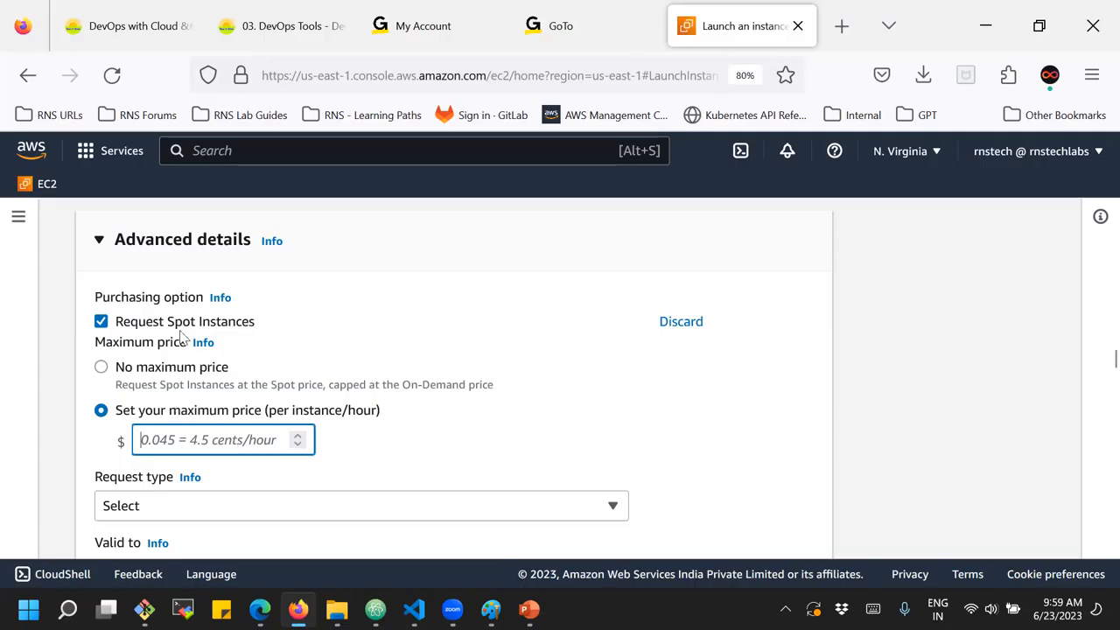
left_click(101, 322)
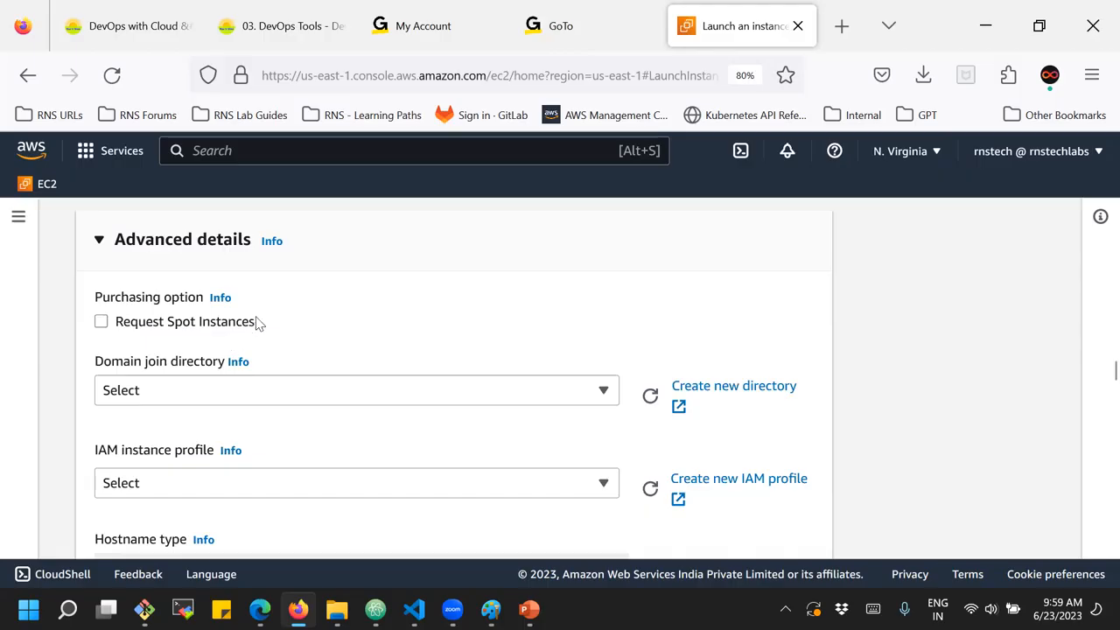
Go to the EC2 Spot Requests page, dismiss the Fault Injection Simulator banner, and start a new Spot Instances request.
scroll(256, 323, "up", 5)
left_click(19, 216)
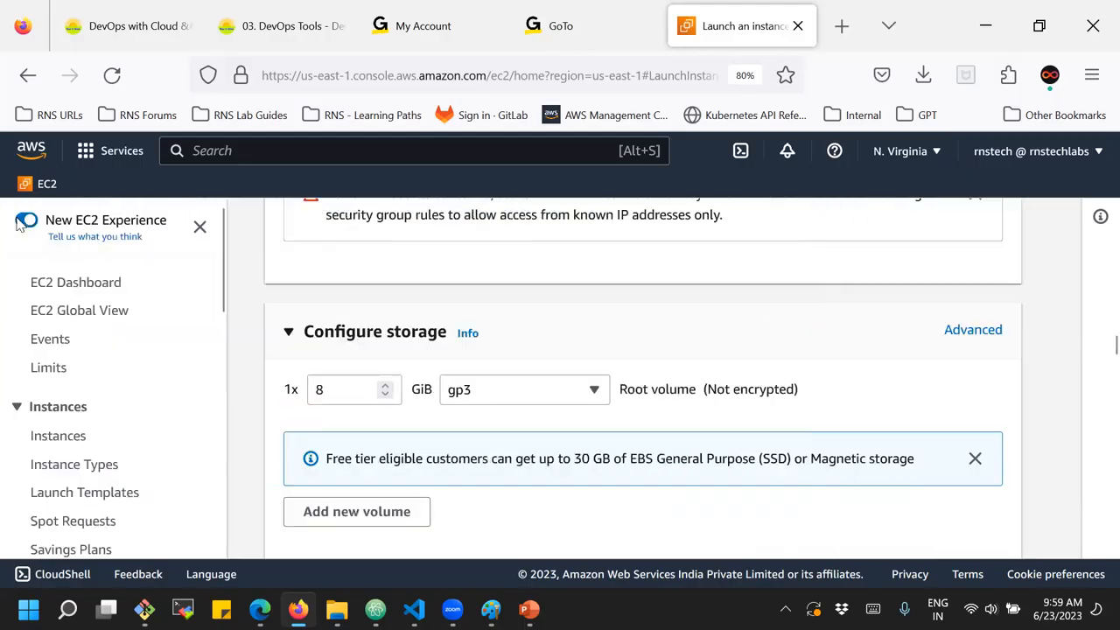
scroll(105, 348, "down", 4)
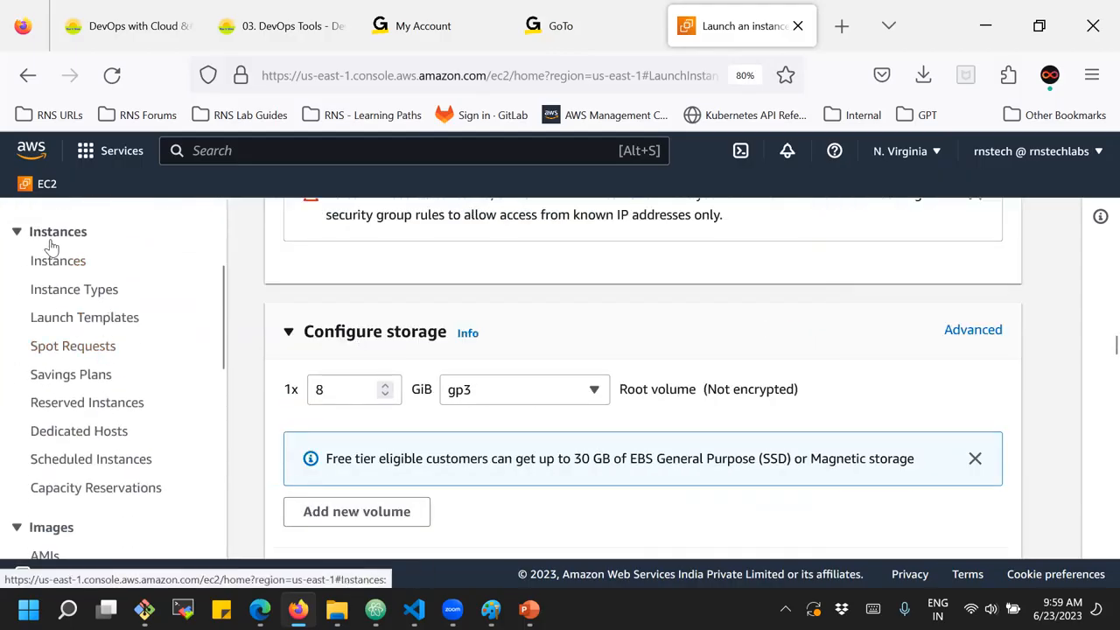
left_click(58, 350)
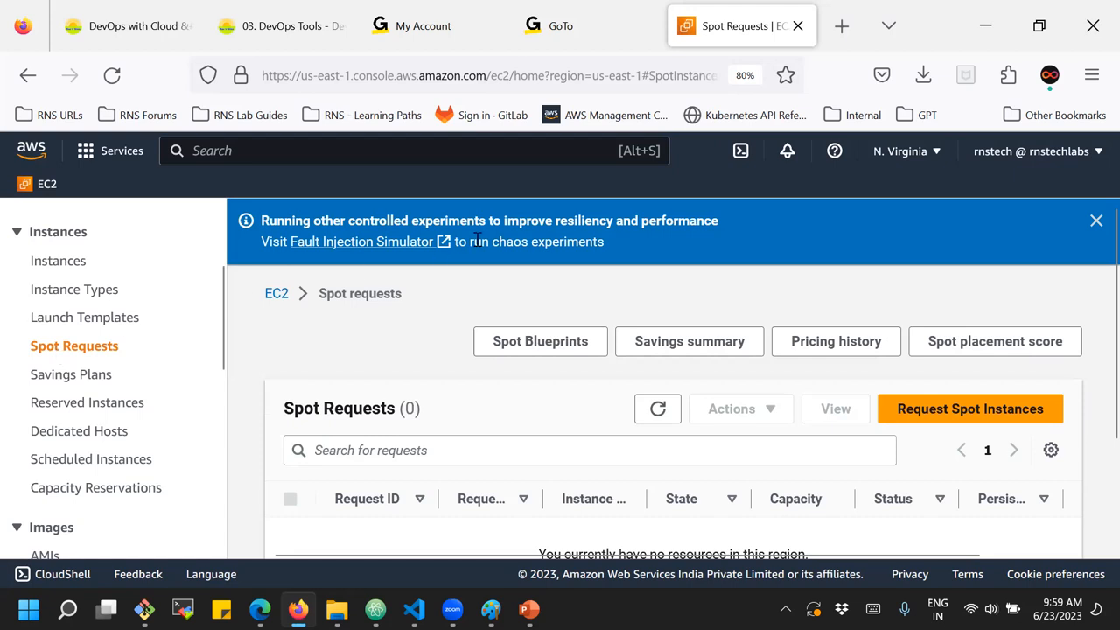
left_click(1095, 223)
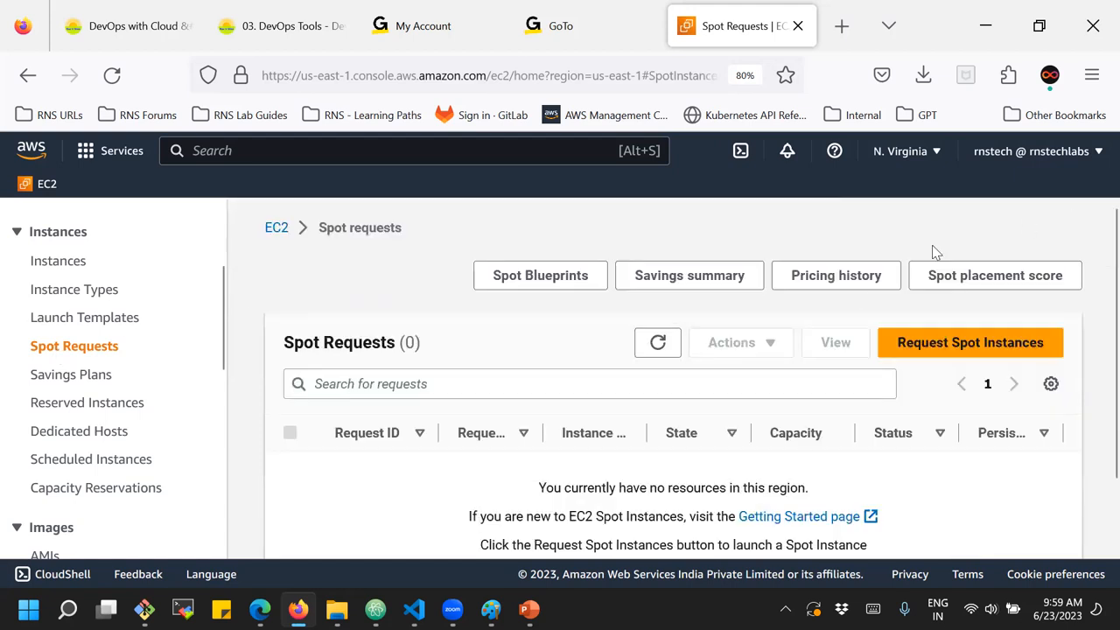
left_click(952, 348)
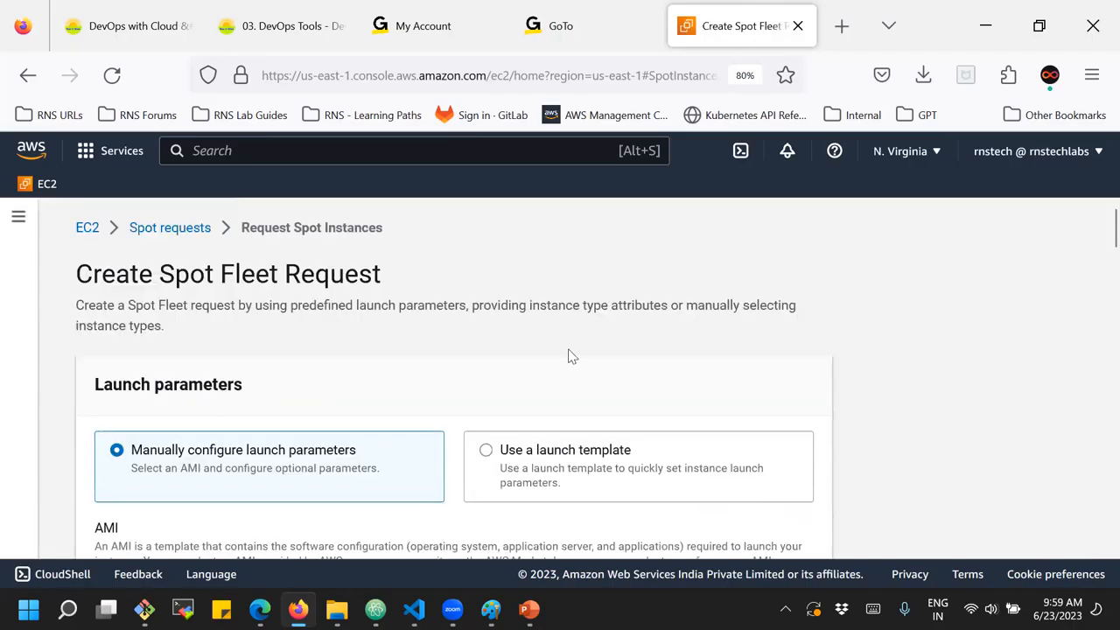
Review the Spot Fleet request's launch parameters, additional request details and target capacity settings.
scroll(536, 359, "down", 3)
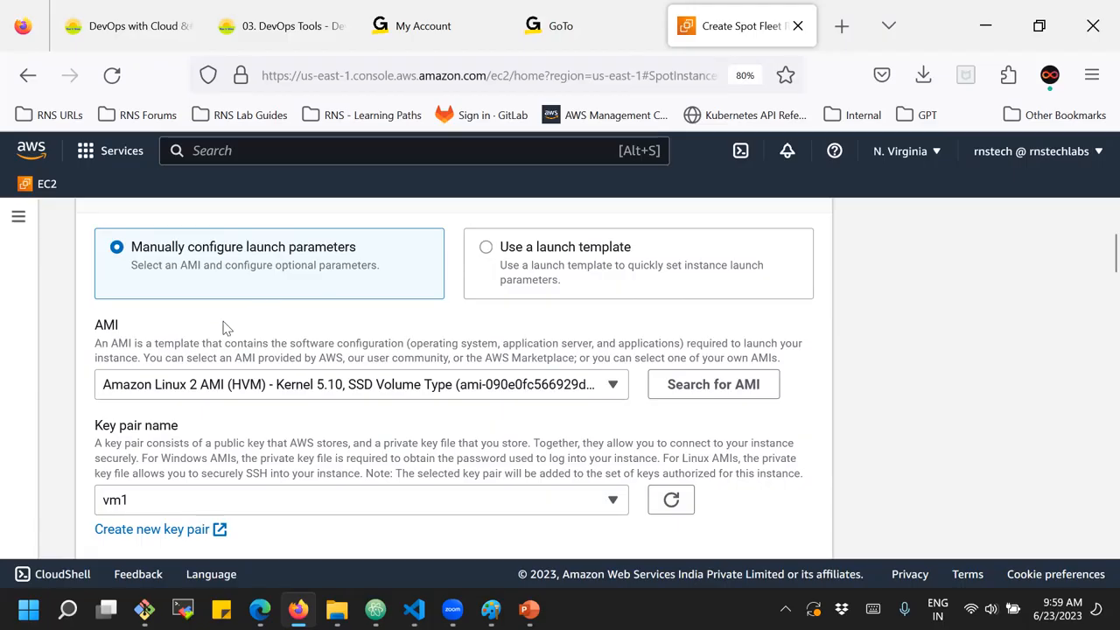
scroll(135, 387, "down", 5)
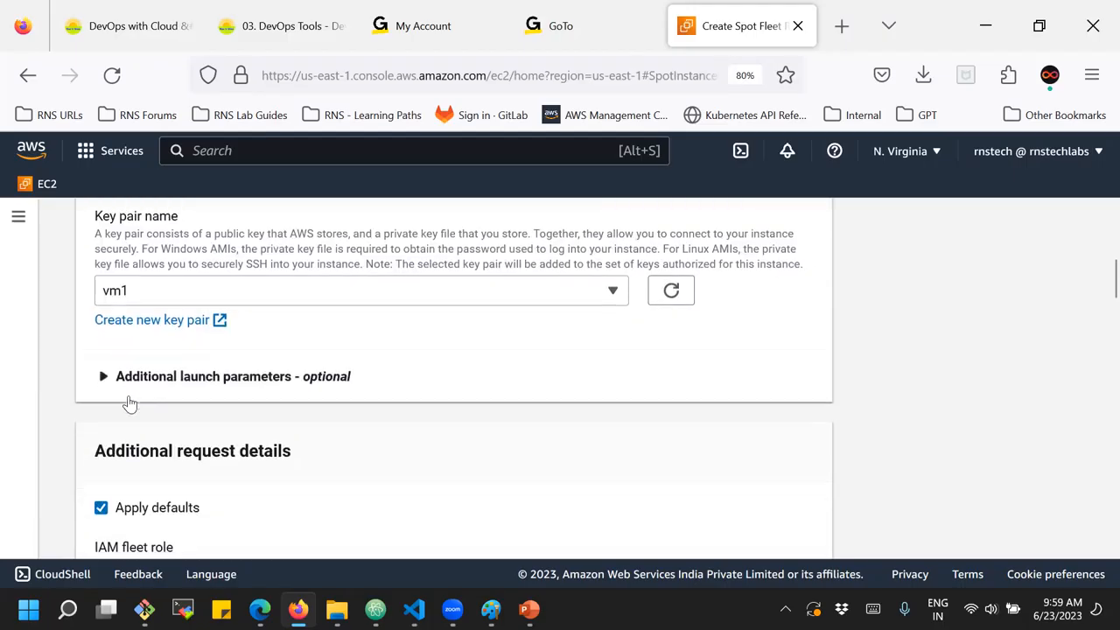
scroll(212, 284, "up", 5)
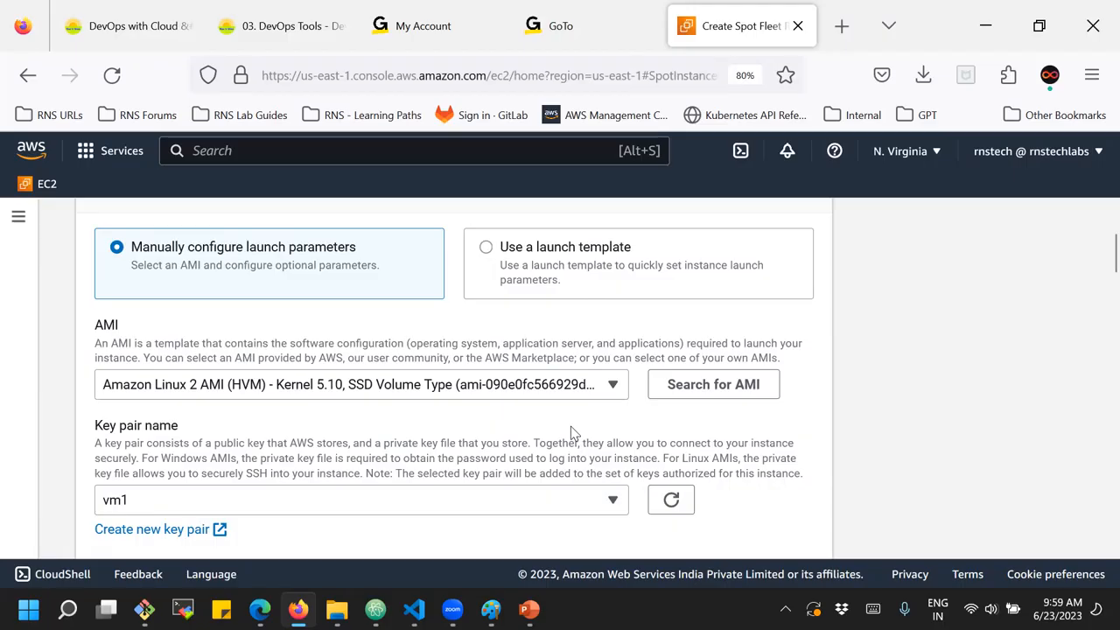
scroll(573, 432, "down", 5)
scroll(573, 432, "down", 2)
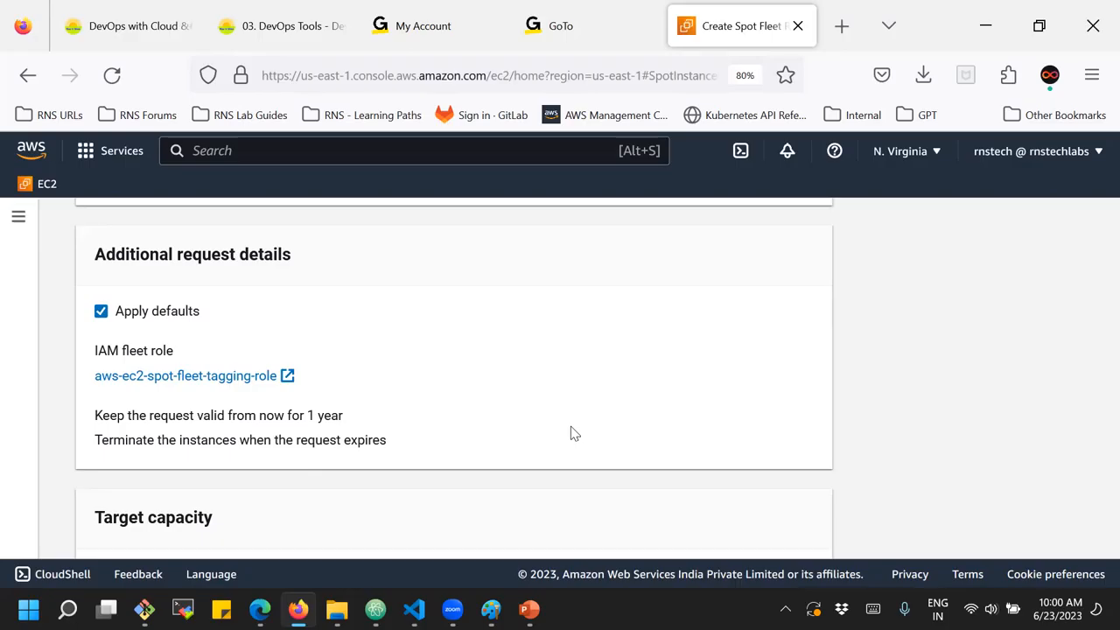
scroll(573, 432, "down", 4)
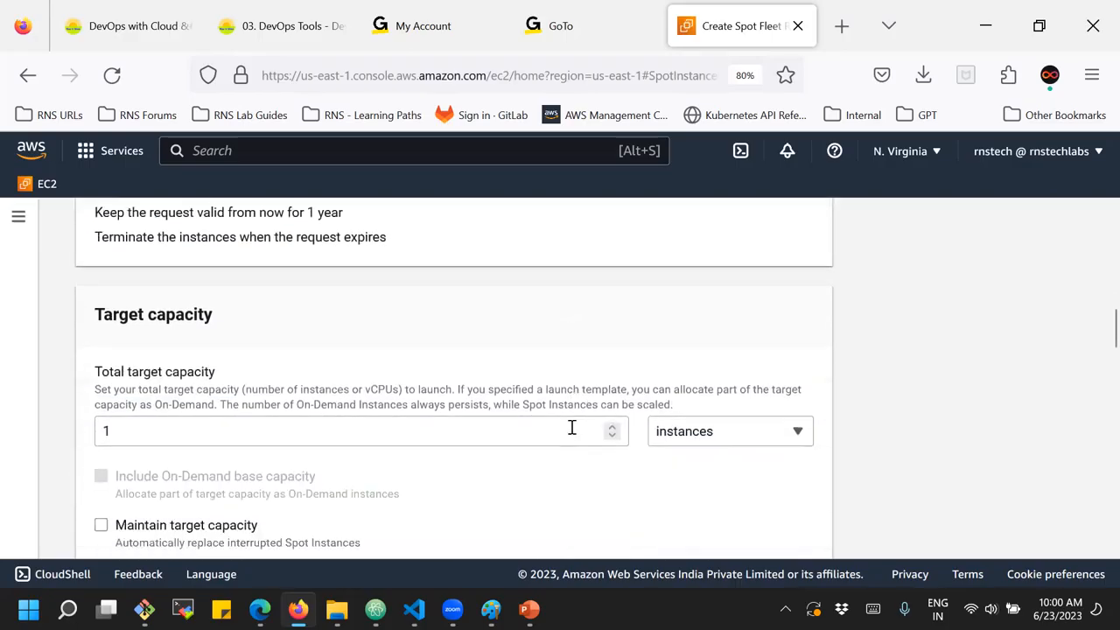
scroll(572, 427, "down", 2)
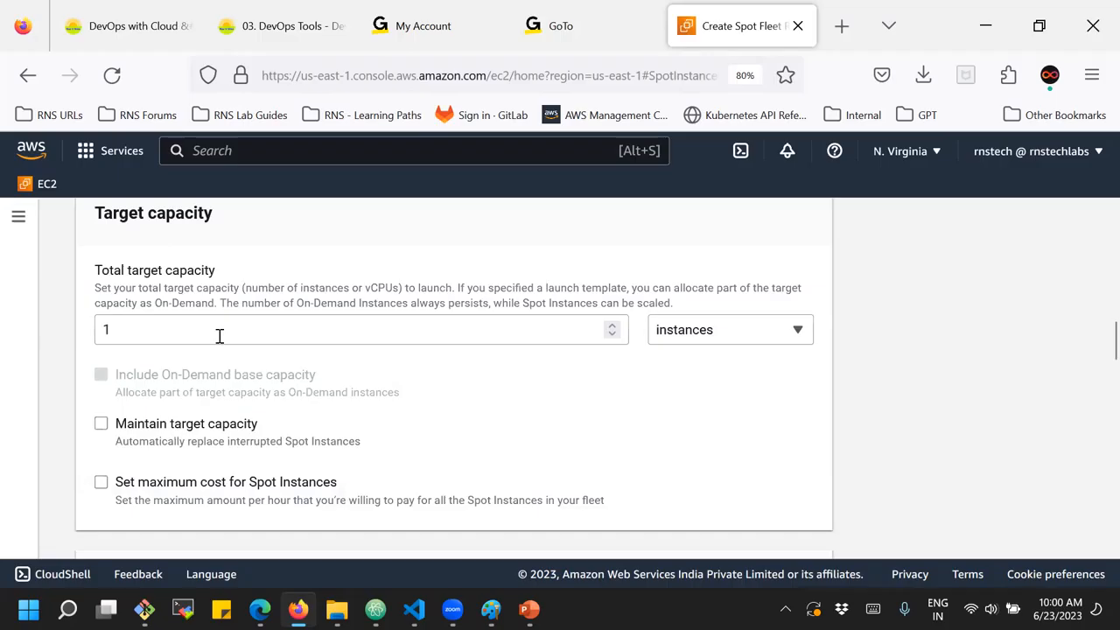
Turn on the maximum cost option for Spot Instances to view its hourly field, and turn it back off.
left_click(101, 482)
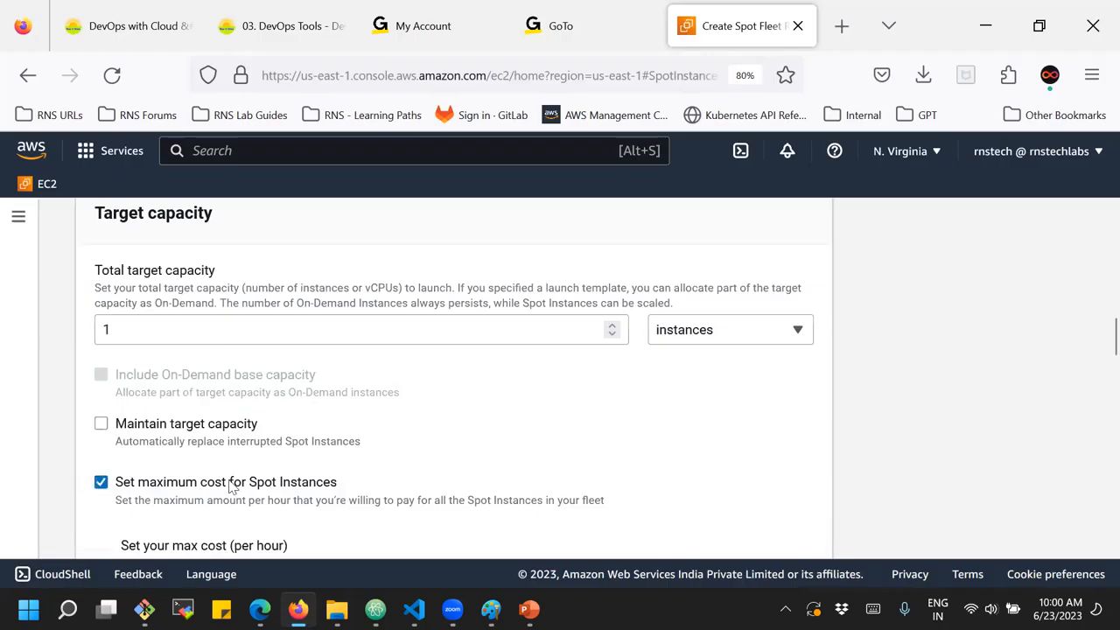
scroll(231, 484, "down", 2)
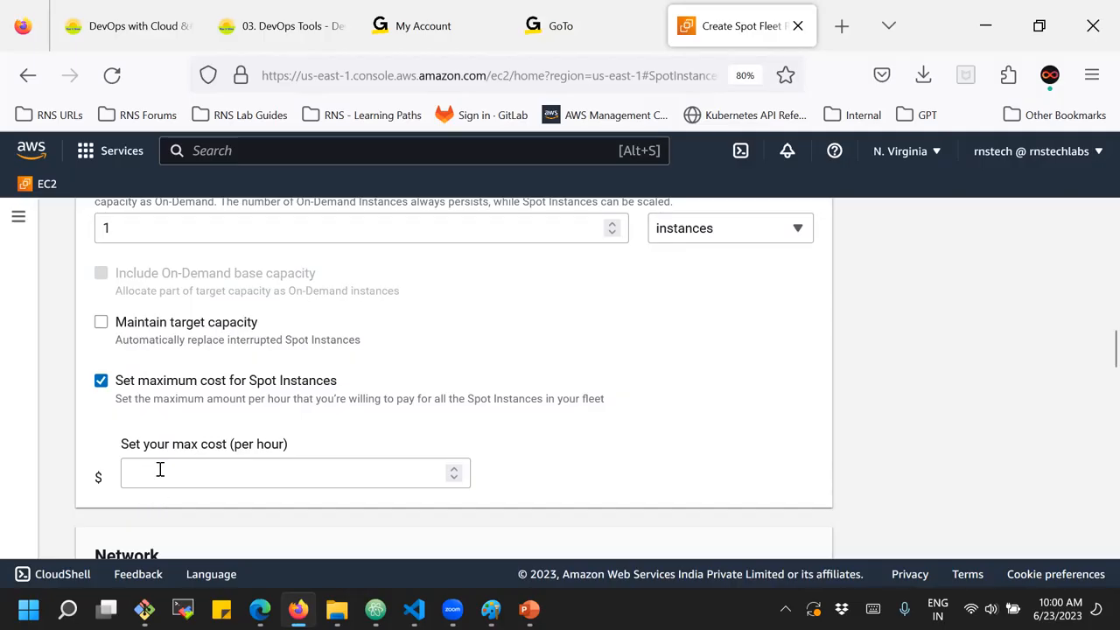
left_click(102, 381)
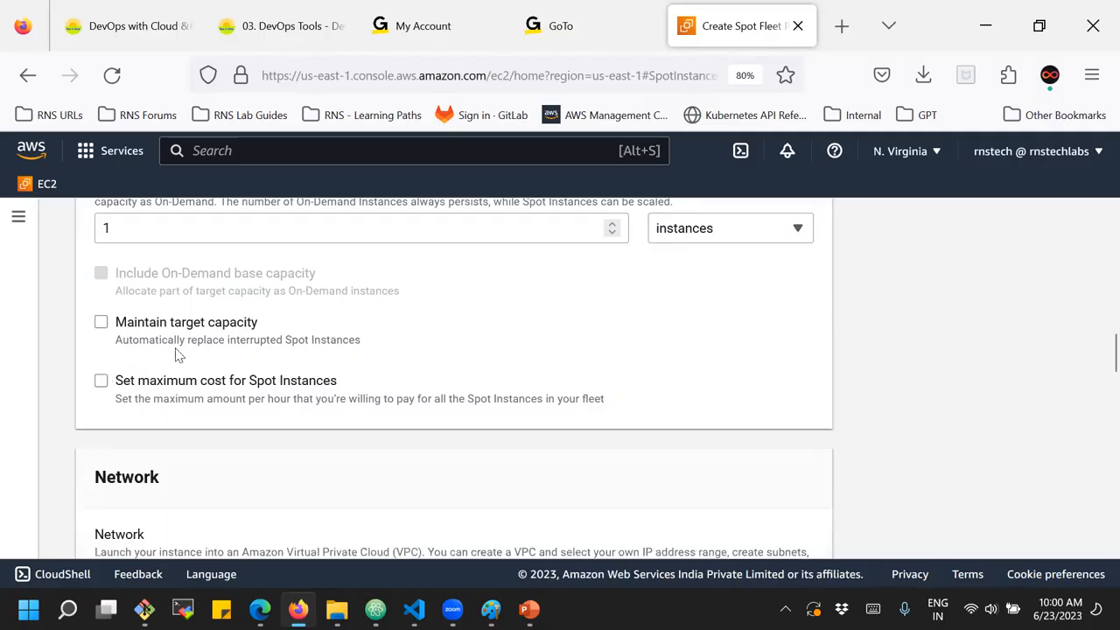
Enable Maintain target capacity and Set maximum cost for Spot Instances in the fleet's target capacity settings.
left_click(101, 322)
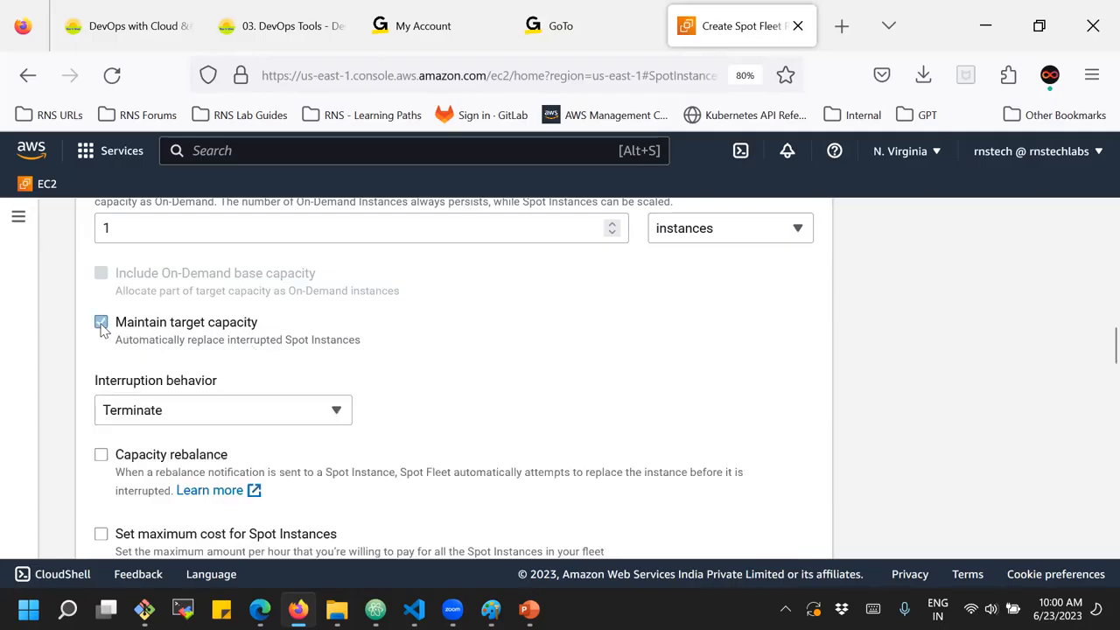
scroll(198, 343, "down", 2)
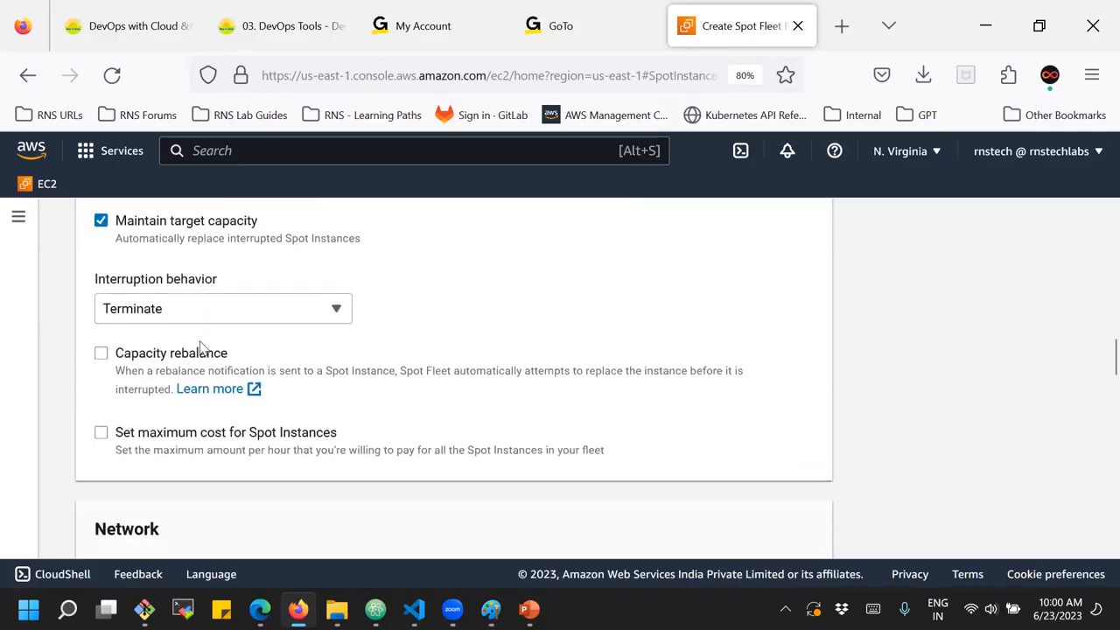
scroll(200, 348, "up", 2)
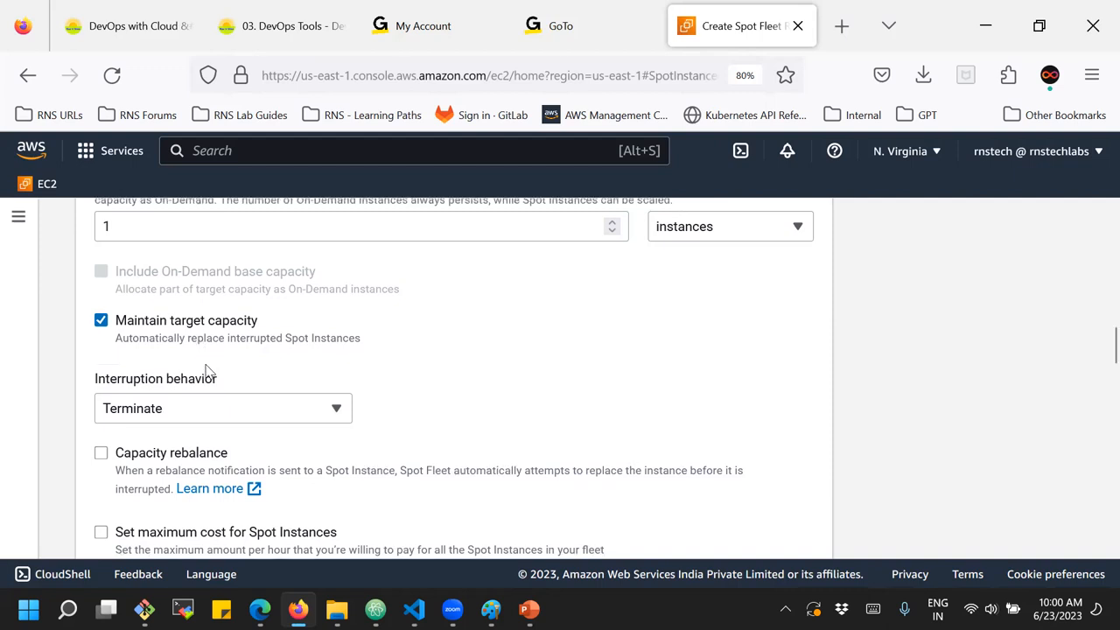
scroll(197, 385, "down", 3)
left_click(101, 332)
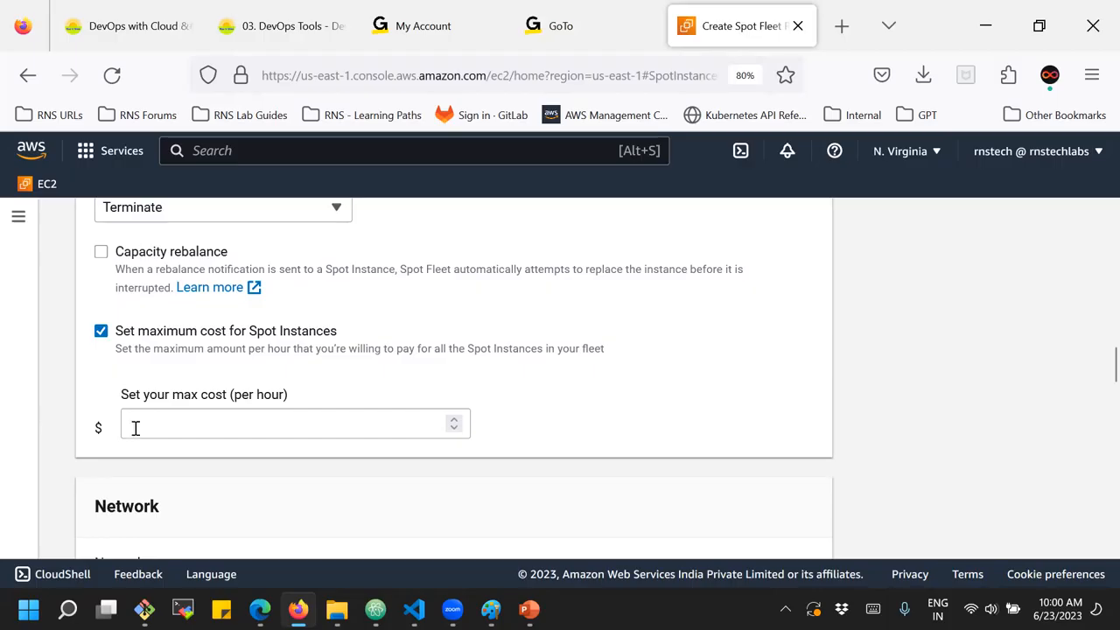
Examine the available interruption behavior options, the capacity rebalance setting and the hourly maximum cost field.
scroll(135, 427, "up", 2)
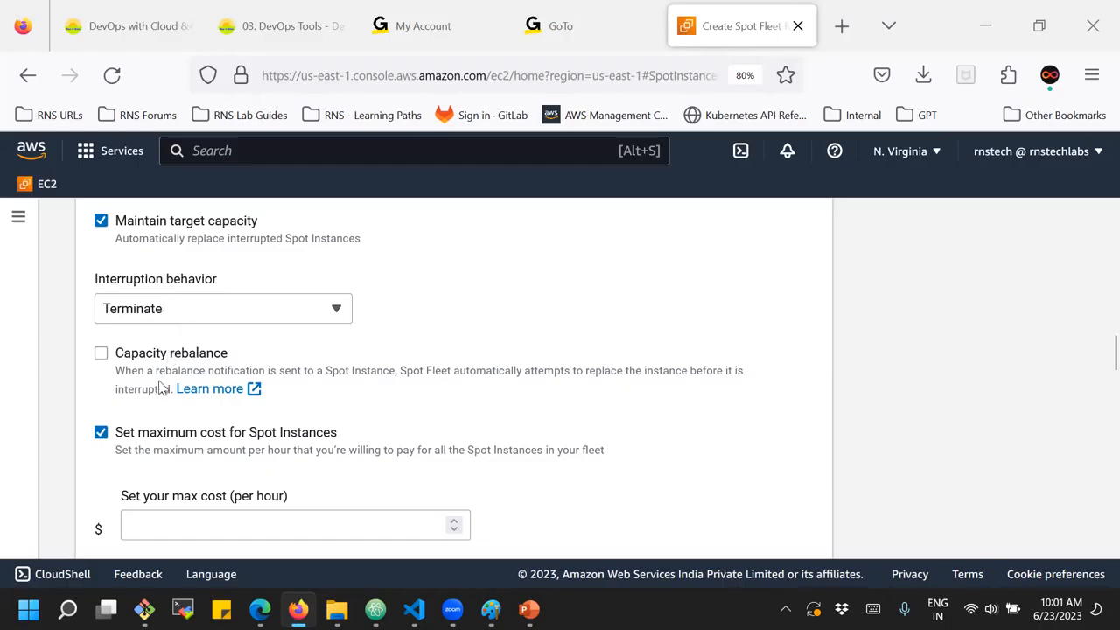
scroll(166, 392, "down", 2)
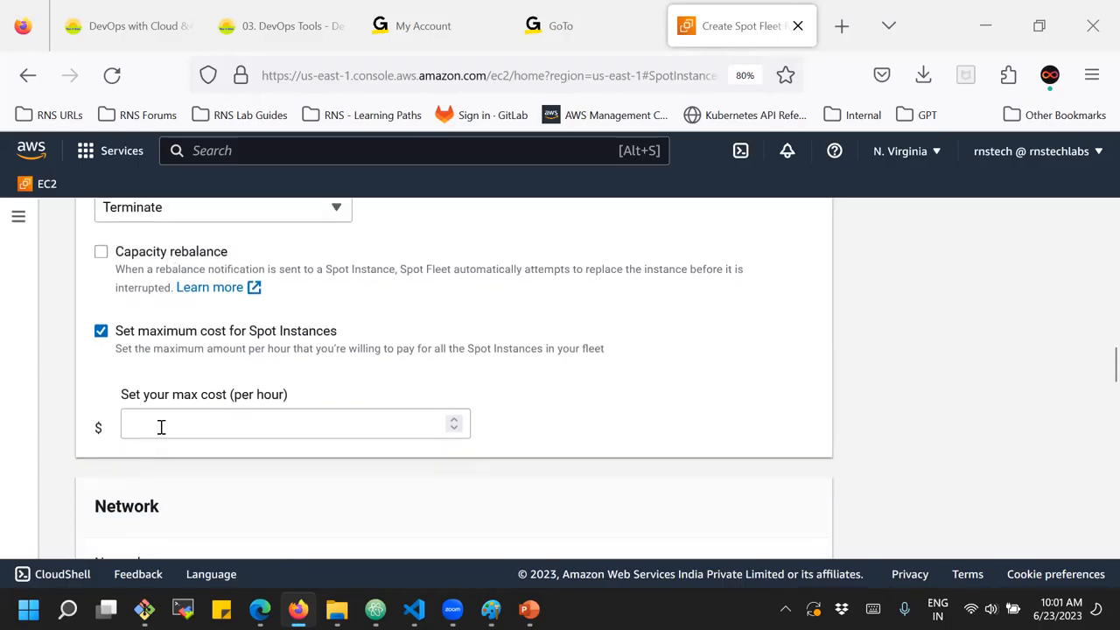
scroll(161, 426, "up", 2)
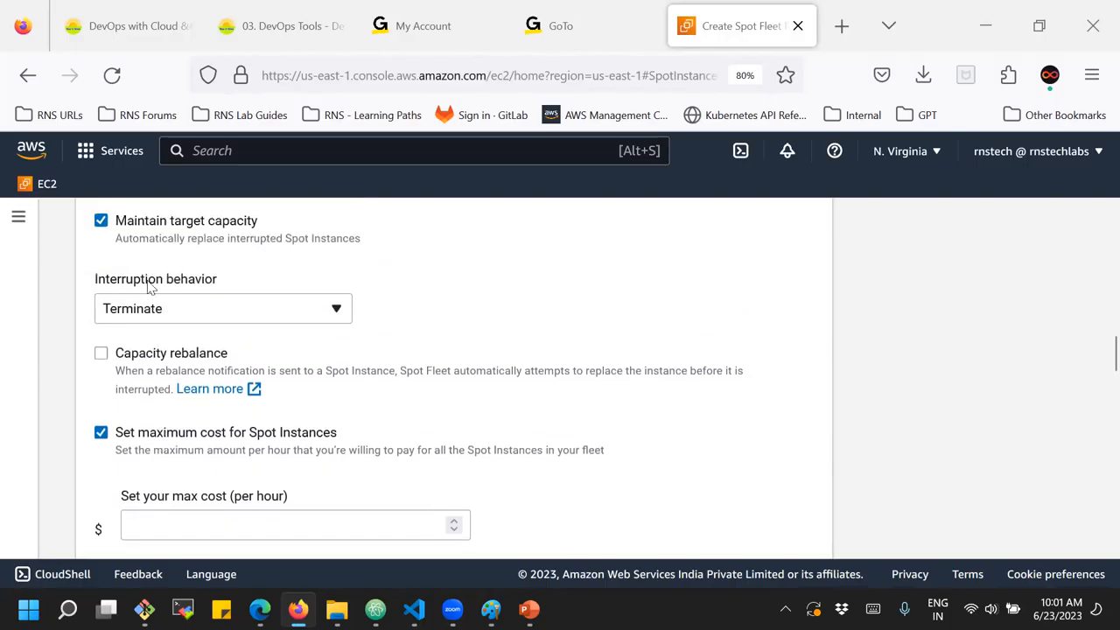
left_click(181, 313)
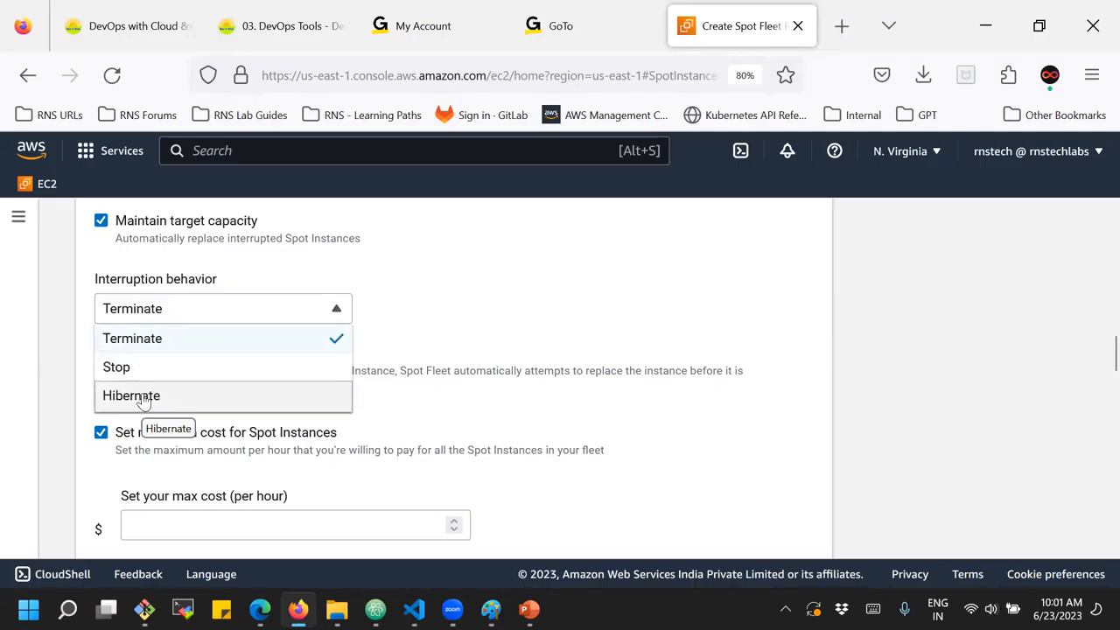
left_click(382, 282)
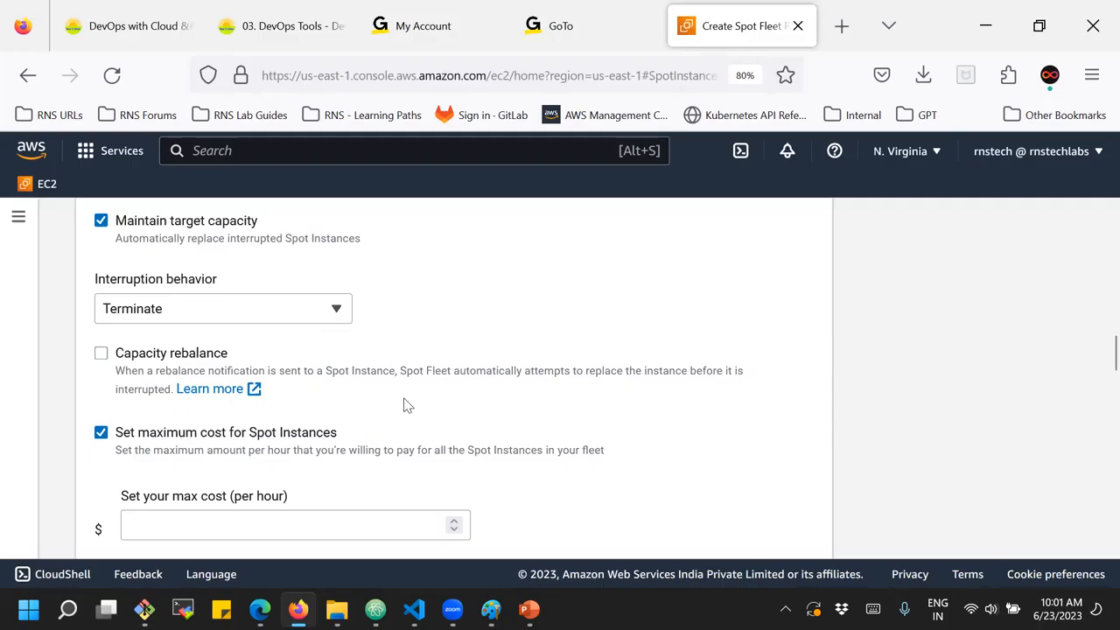
scroll(407, 405, "down", 3)
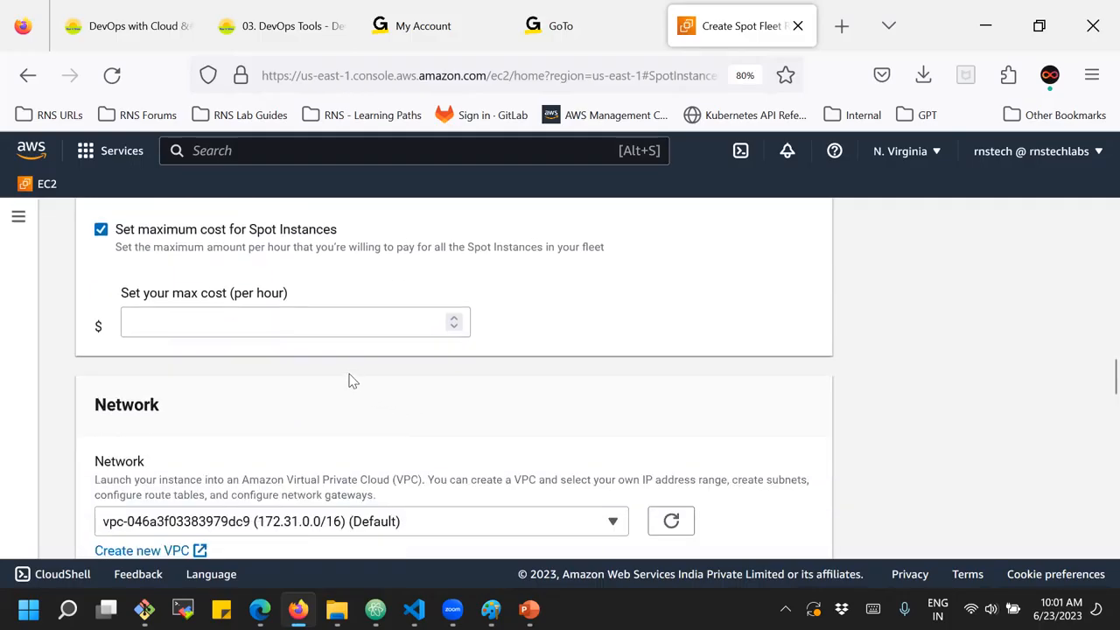
scroll(323, 362, "up", 2)
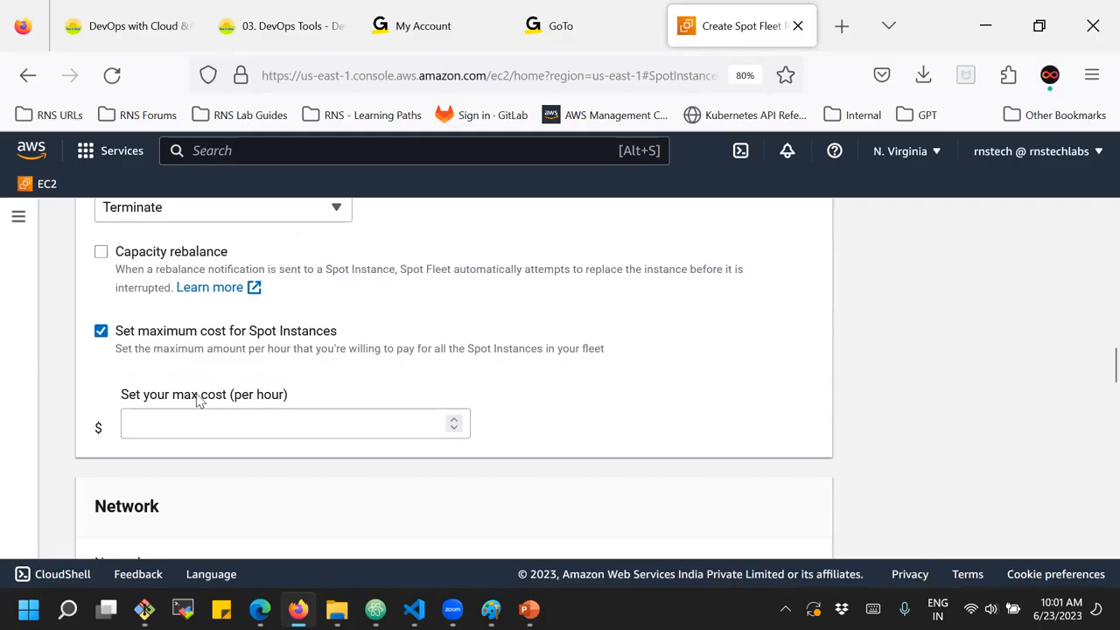
scroll(355, 305, "up", 2)
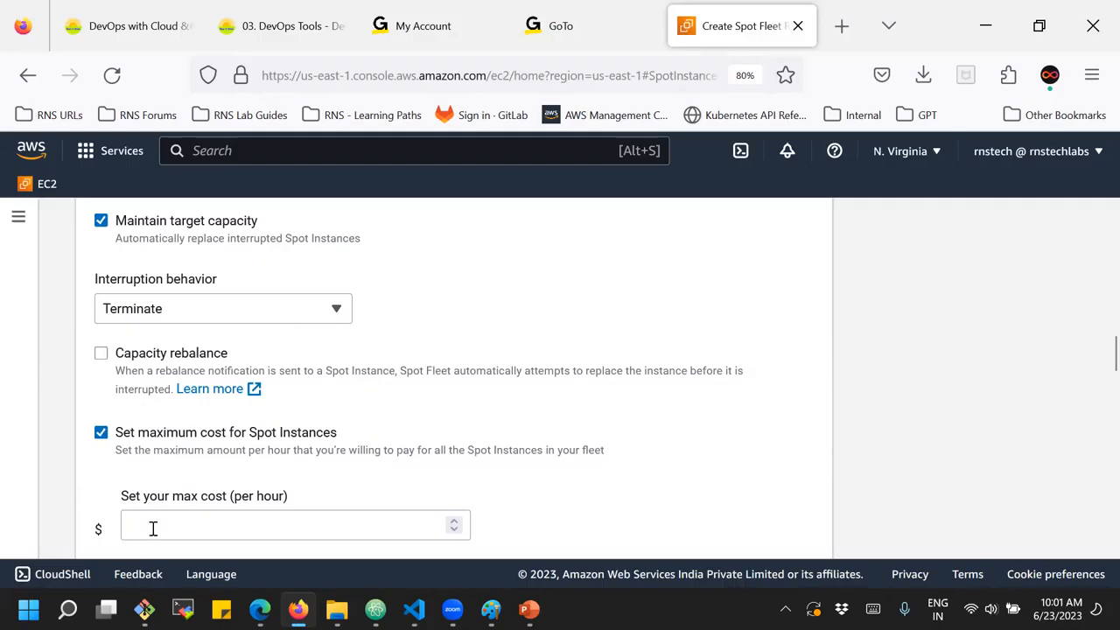
Try Stop as the fleet's interruption behavior, and switch it back to Terminate.
left_click(293, 308)
left_click(251, 365)
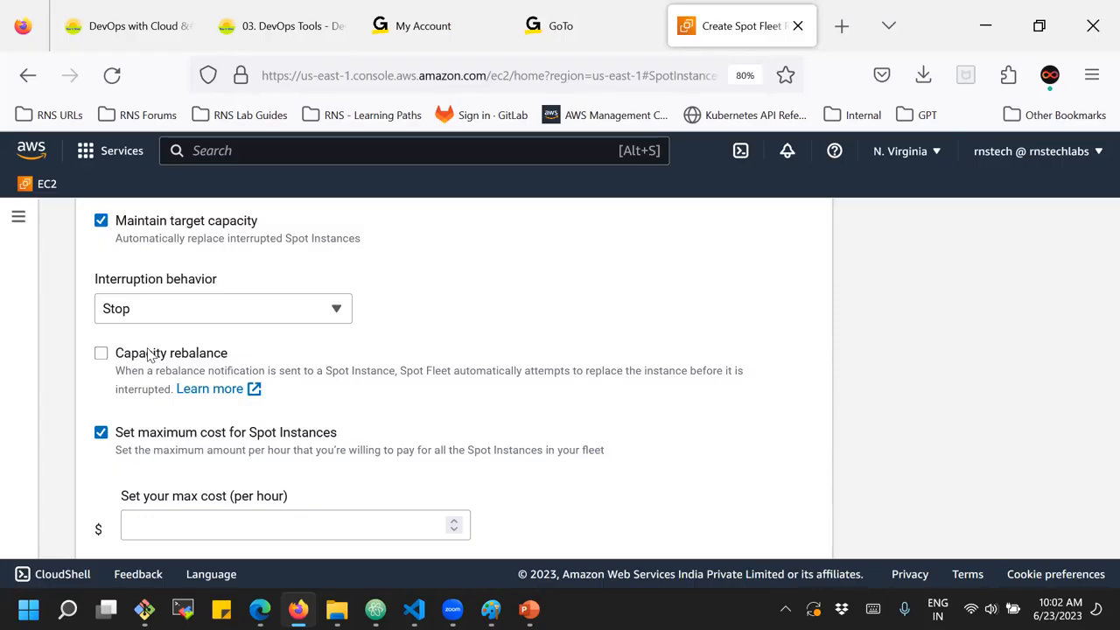
left_click(200, 316)
left_click(166, 345)
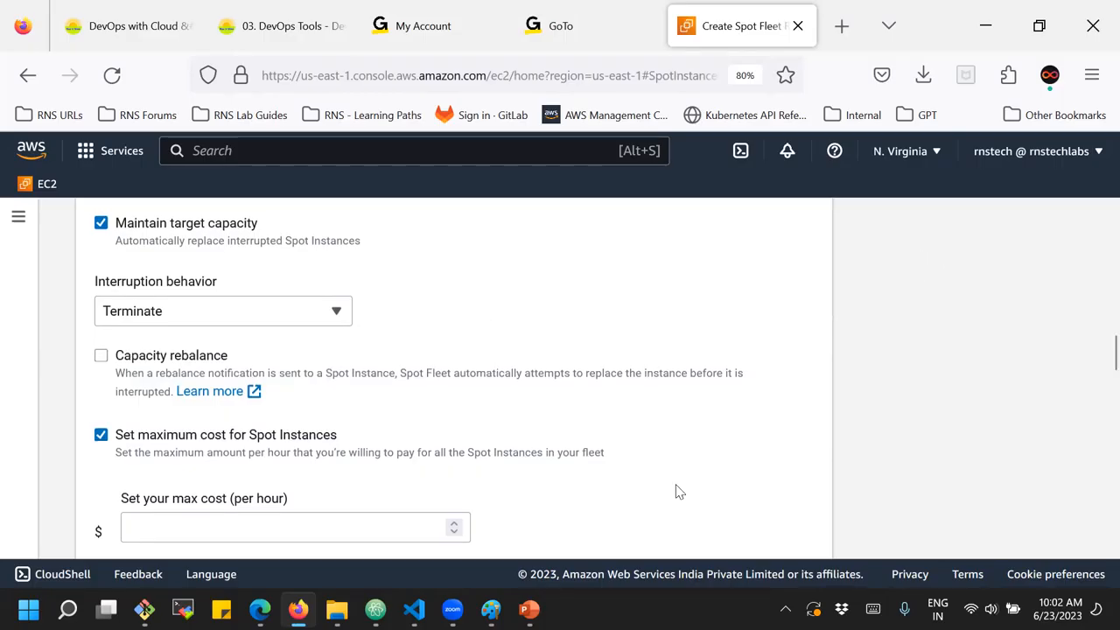
Expand the optional additional launch parameters and review the EBS, tenancy, security group, IAM profile and user data settings.
scroll(675, 492, "up", 5)
scroll(676, 492, "up", 10)
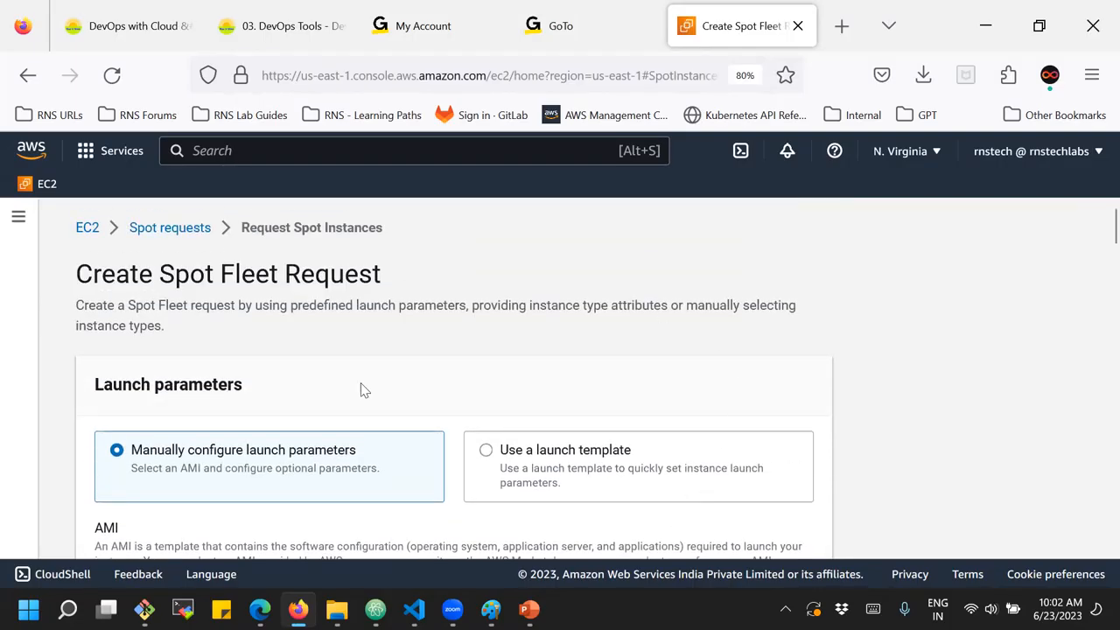
scroll(585, 442, "down", 5)
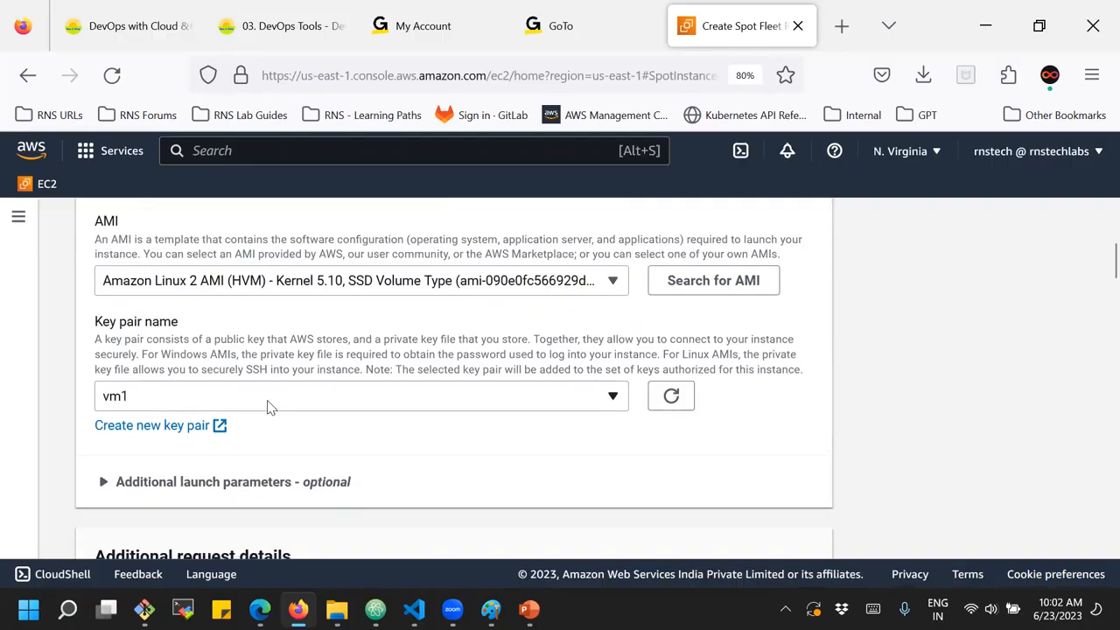
scroll(262, 376, "down", 3)
left_click(282, 278)
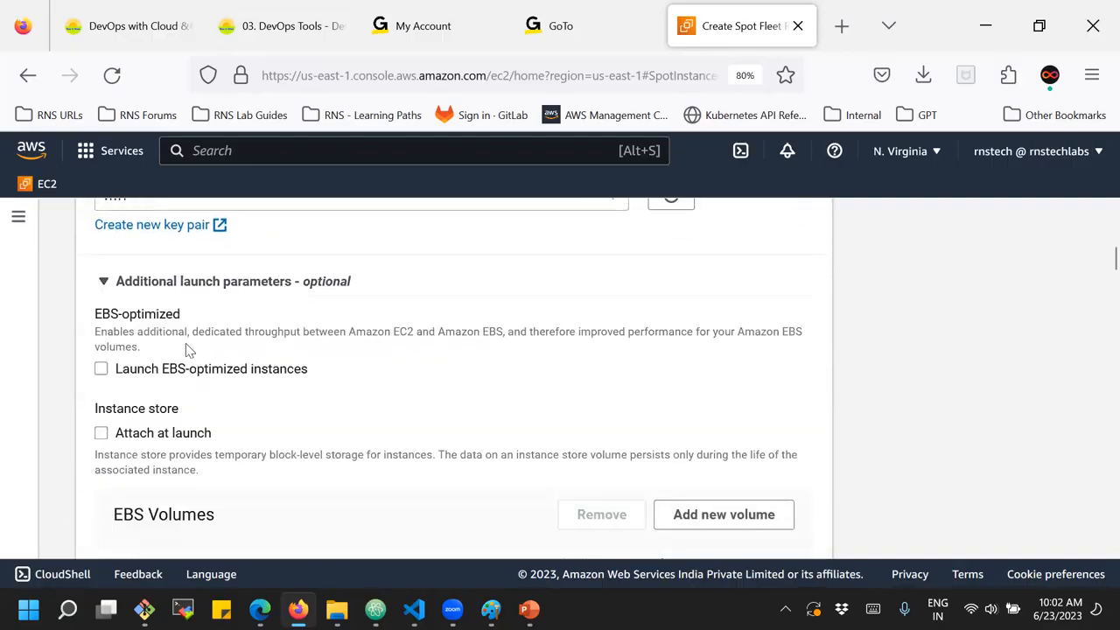
scroll(262, 364, "down", 3)
scroll(261, 364, "down", 6)
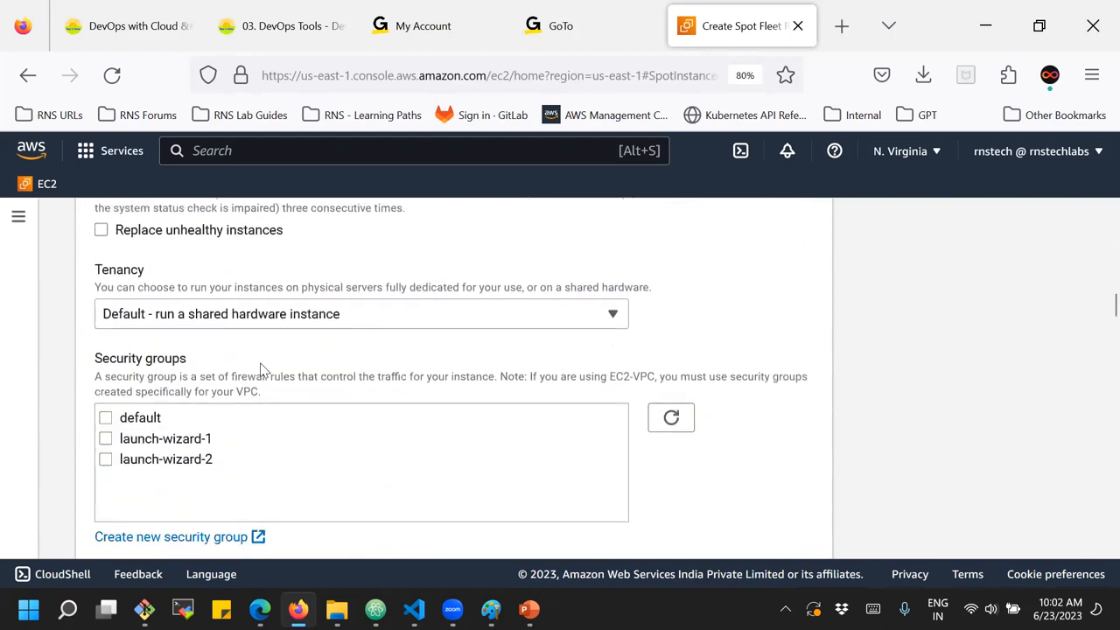
scroll(262, 371, "down", 6)
scroll(268, 380, "down", 3)
scroll(253, 363, "up", 2)
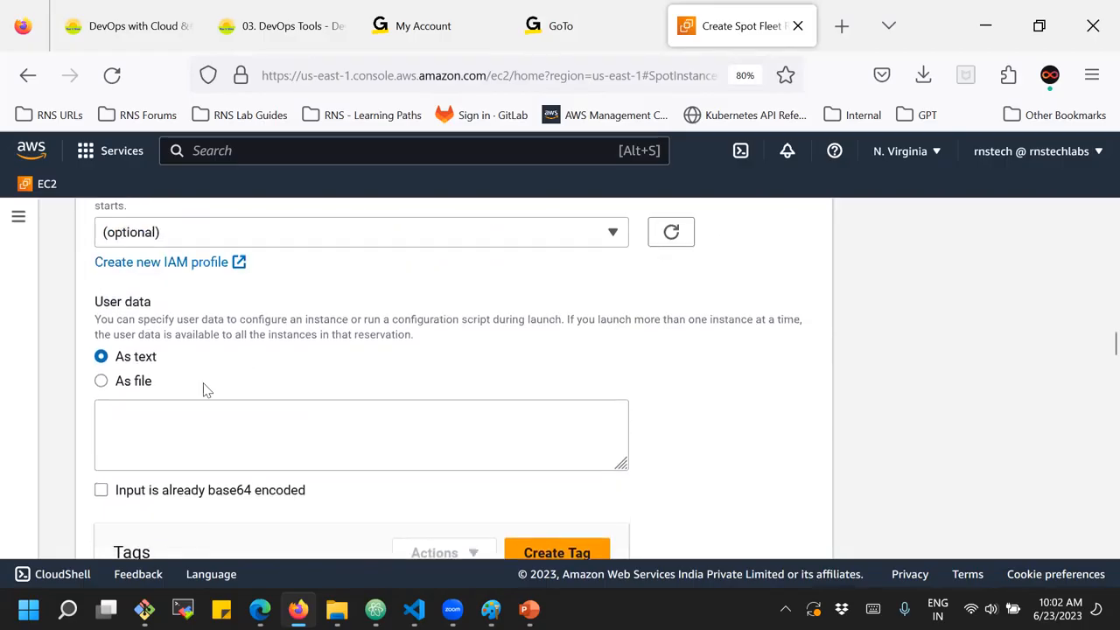
scroll(341, 420, "down", 4)
scroll(343, 424, "down", 11)
scroll(343, 424, "down", 2)
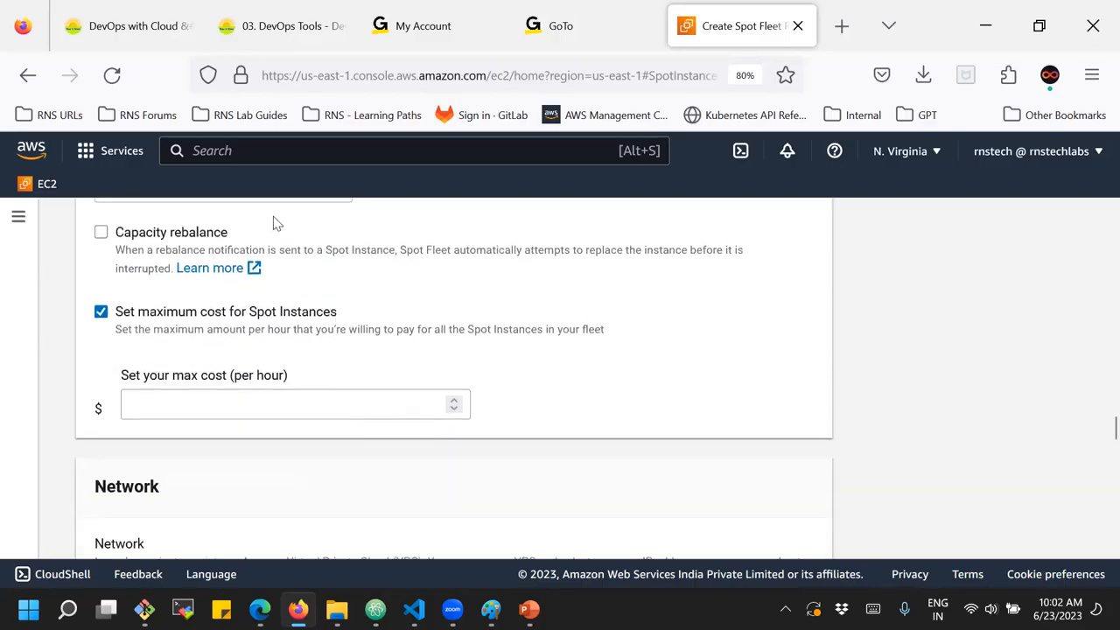
Examine the interruption and maximum cost settings, the network and instance type requirements, and the Spot allocation strategy.
scroll(271, 400, "up", 1)
scroll(271, 400, "up", 4)
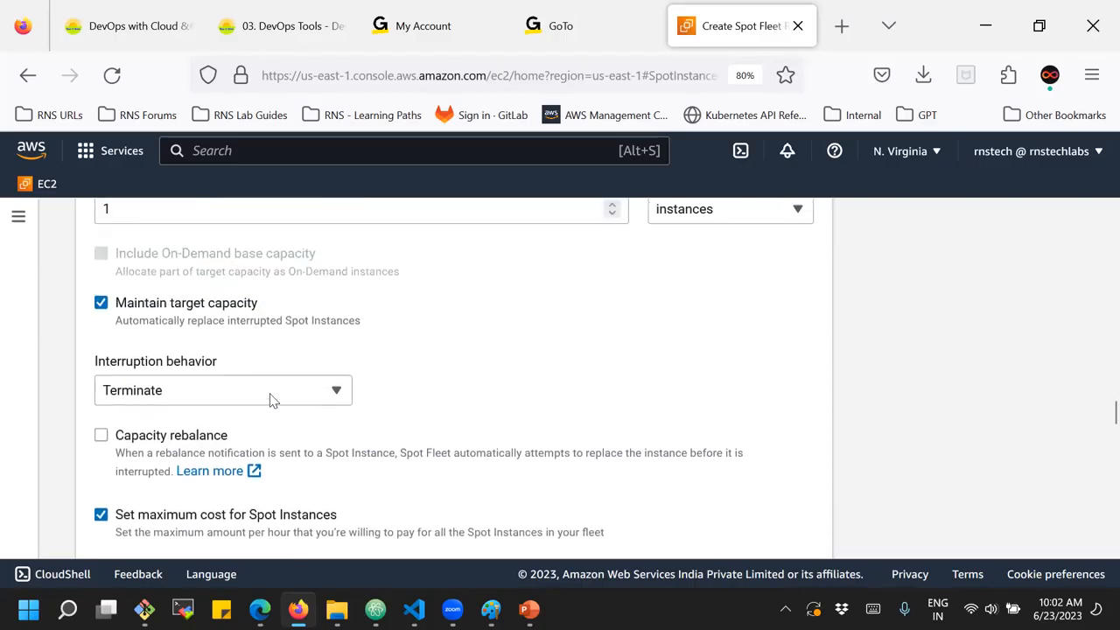
scroll(217, 430, "down", 1)
scroll(217, 430, "down", 3)
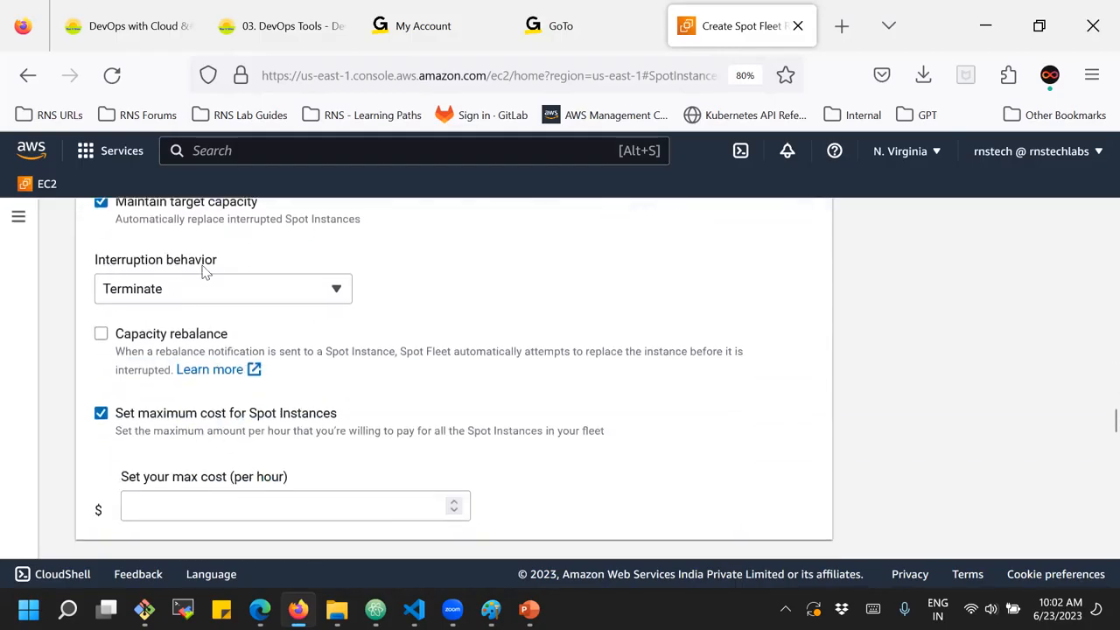
scroll(203, 271, "down", 3)
scroll(203, 272, "down", 6)
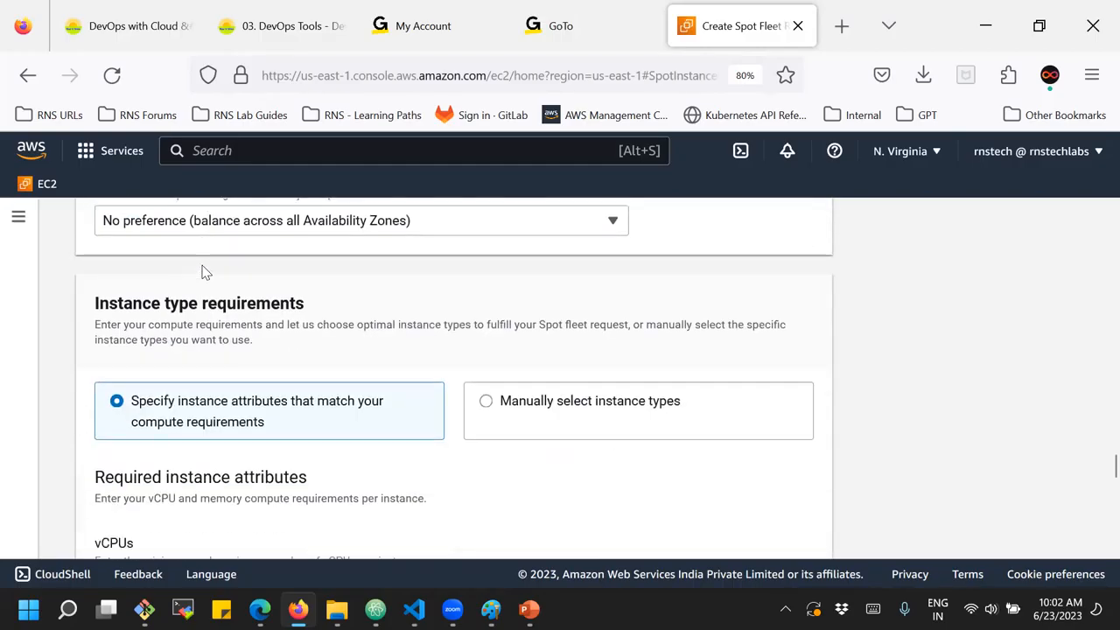
scroll(380, 417, "down", 3)
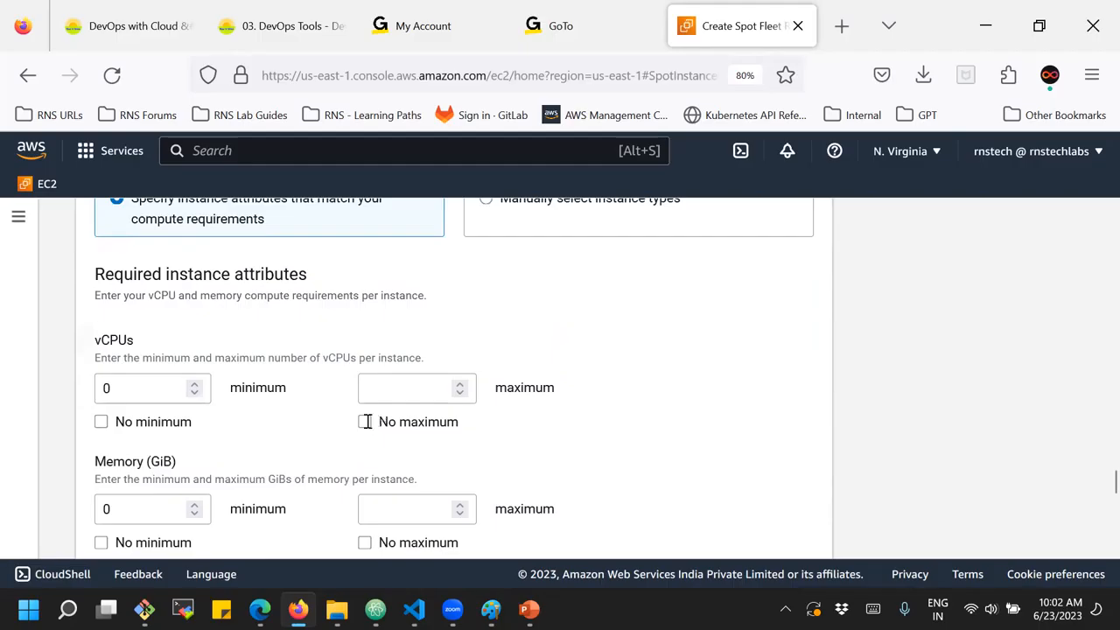
scroll(363, 437, "down", 6)
scroll(378, 469, "down", 2)
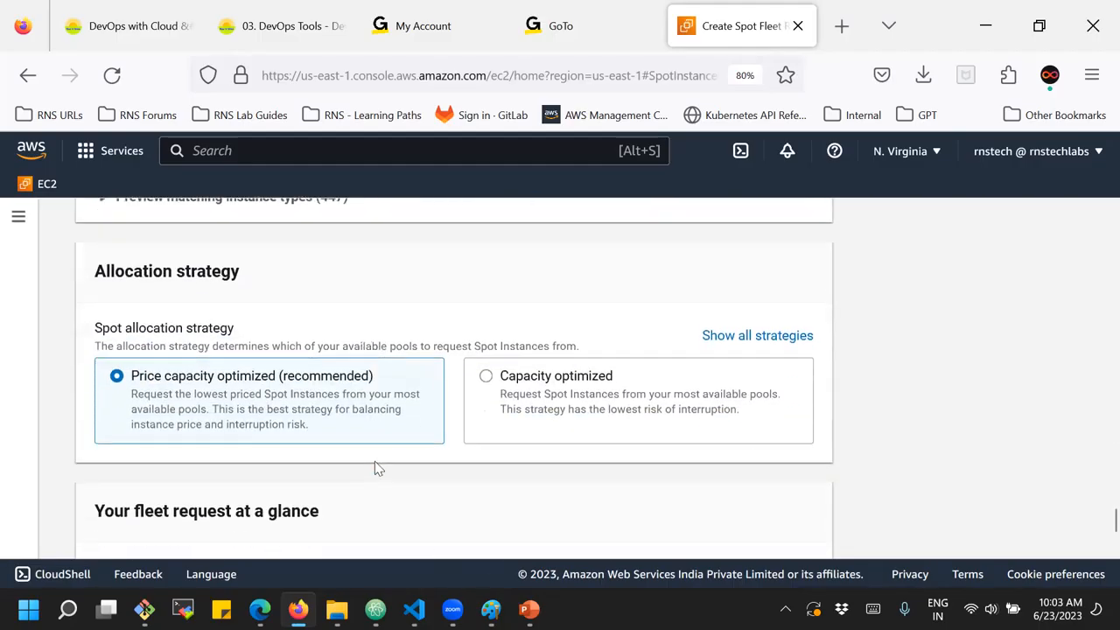
Go to the Reserved Instances page, dismiss the Savings Plans recommendation, and open the Purchase Reserved Instances form.
left_click(18, 218)
scroll(145, 338, "down", 2)
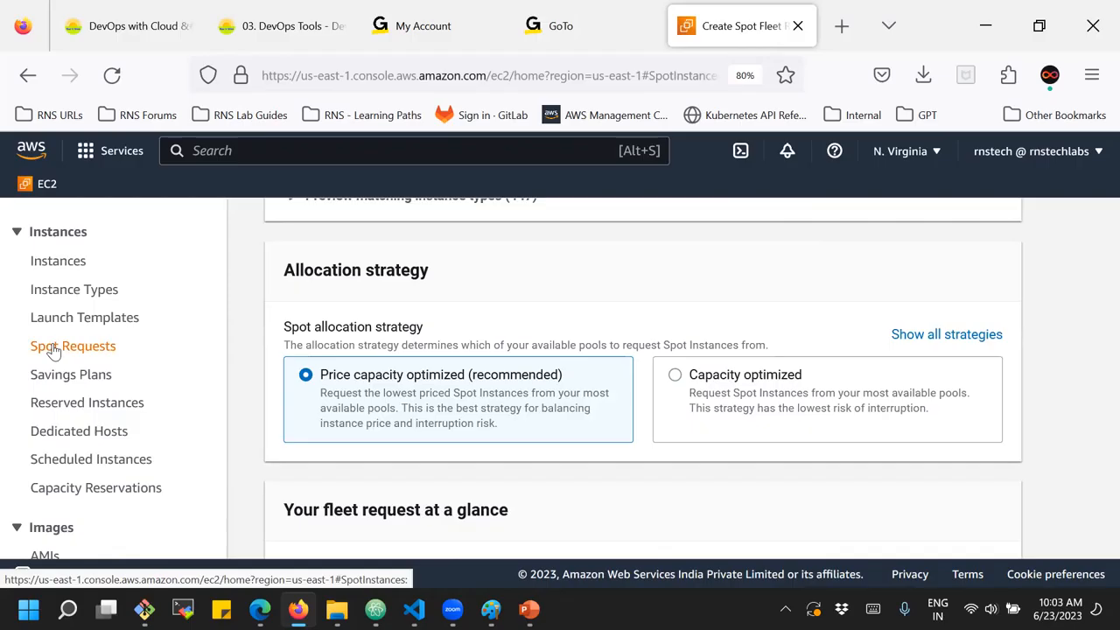
left_click(68, 406)
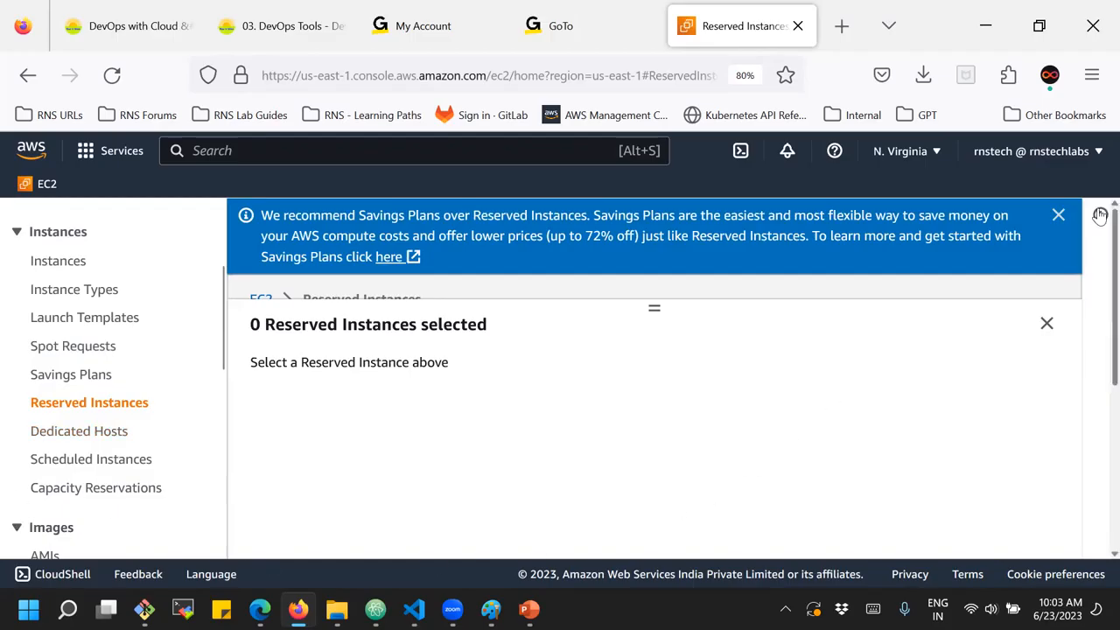
left_click(1058, 214)
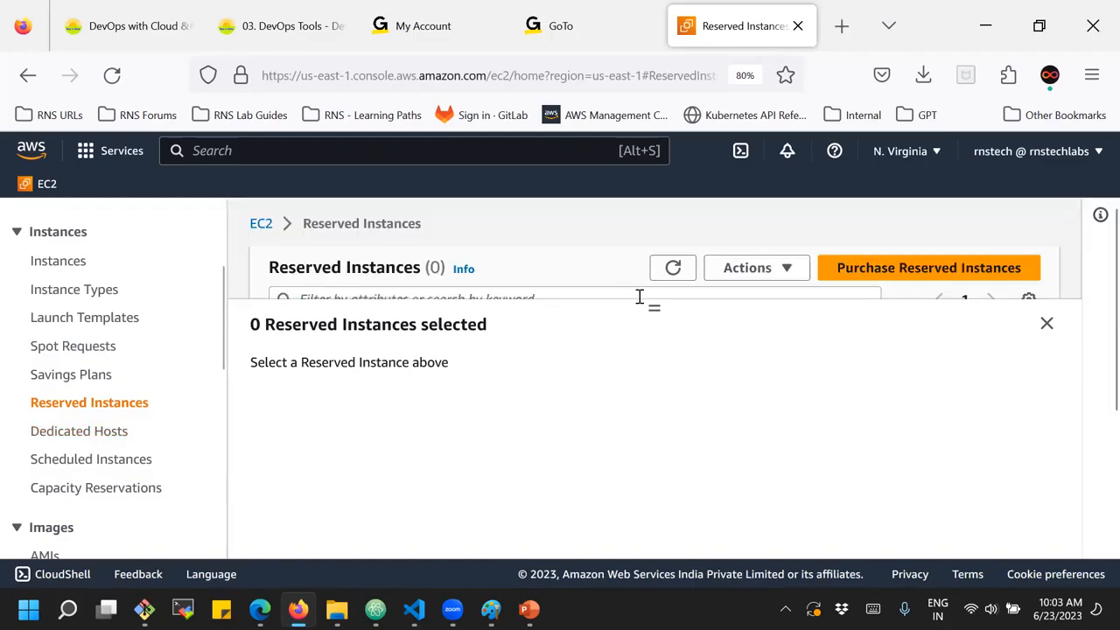
left_click_drag(655, 303, 647, 462)
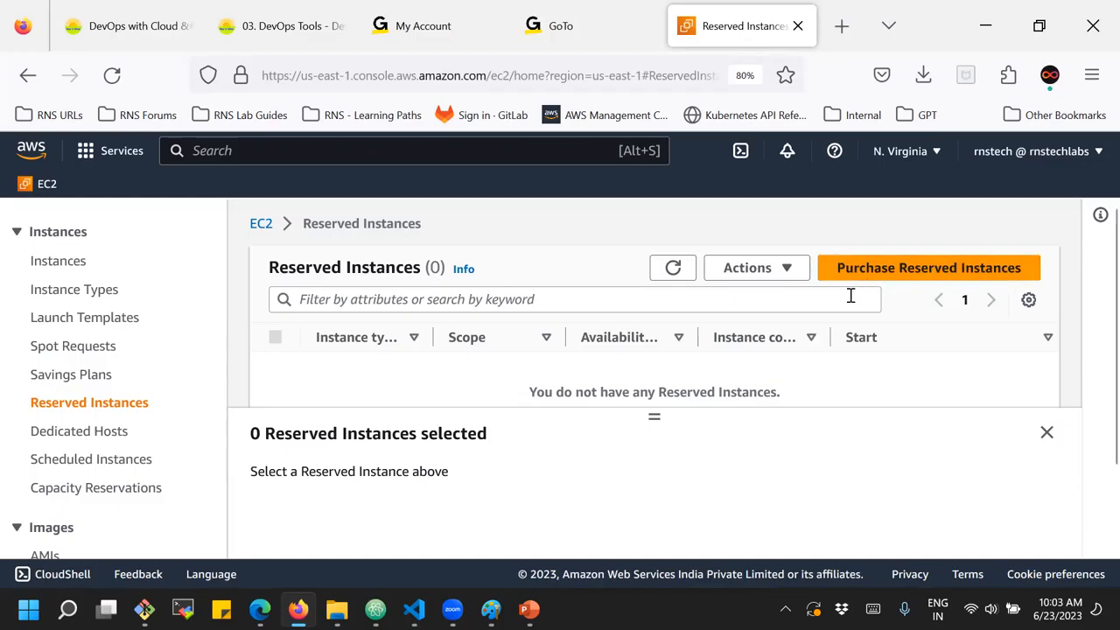
left_click(922, 275)
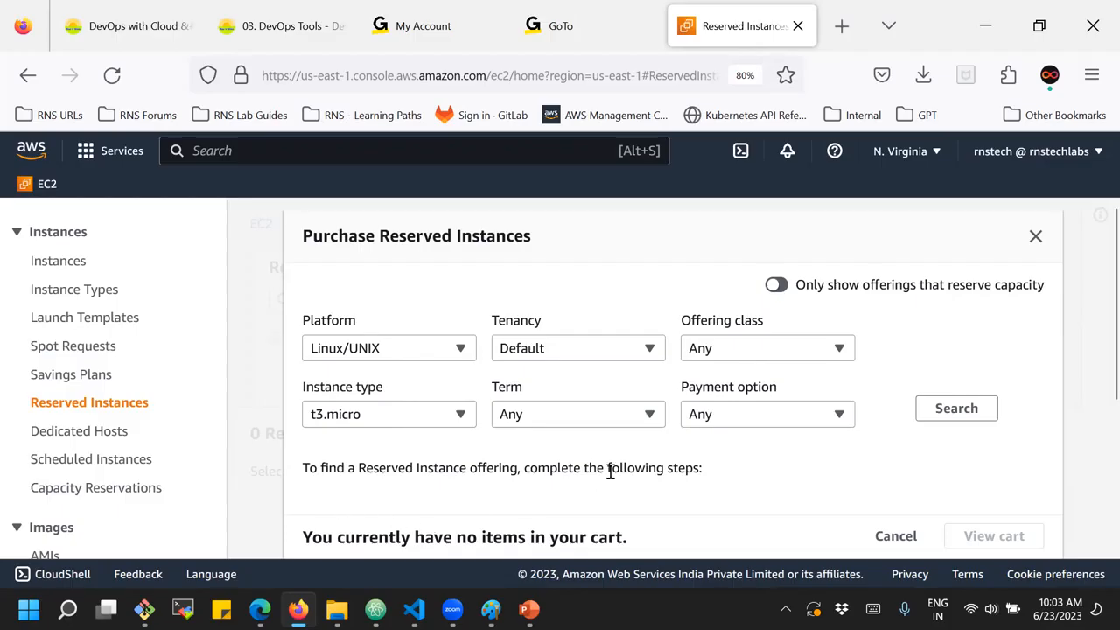
Set the Reserved Instance term to 1 month to 12 months and the offering class to Standard.
left_click(731, 351)
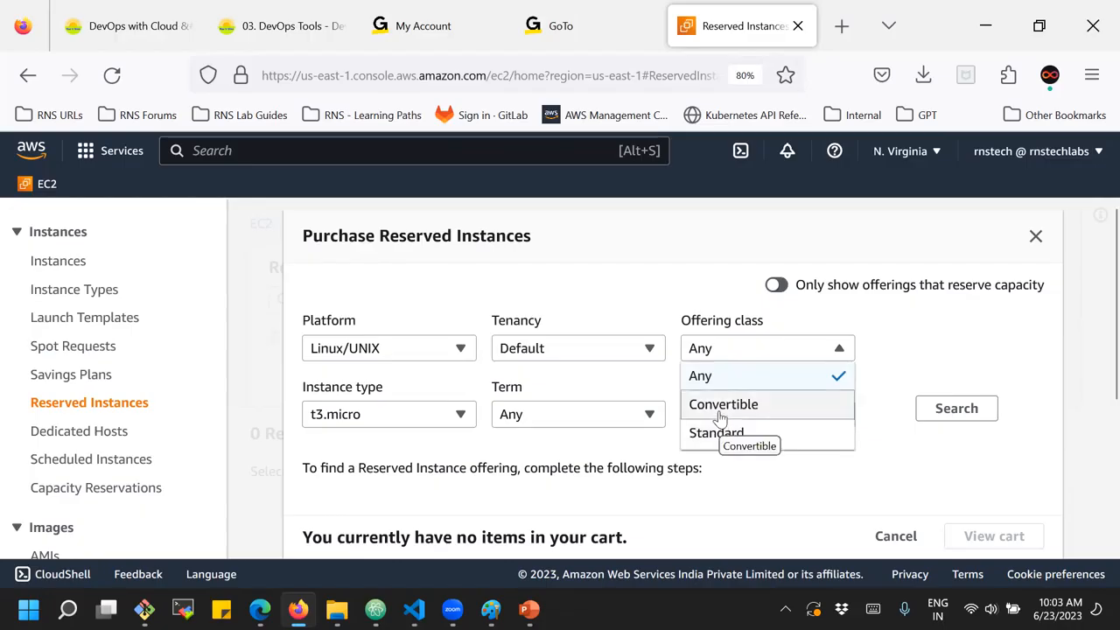
left_click(581, 413)
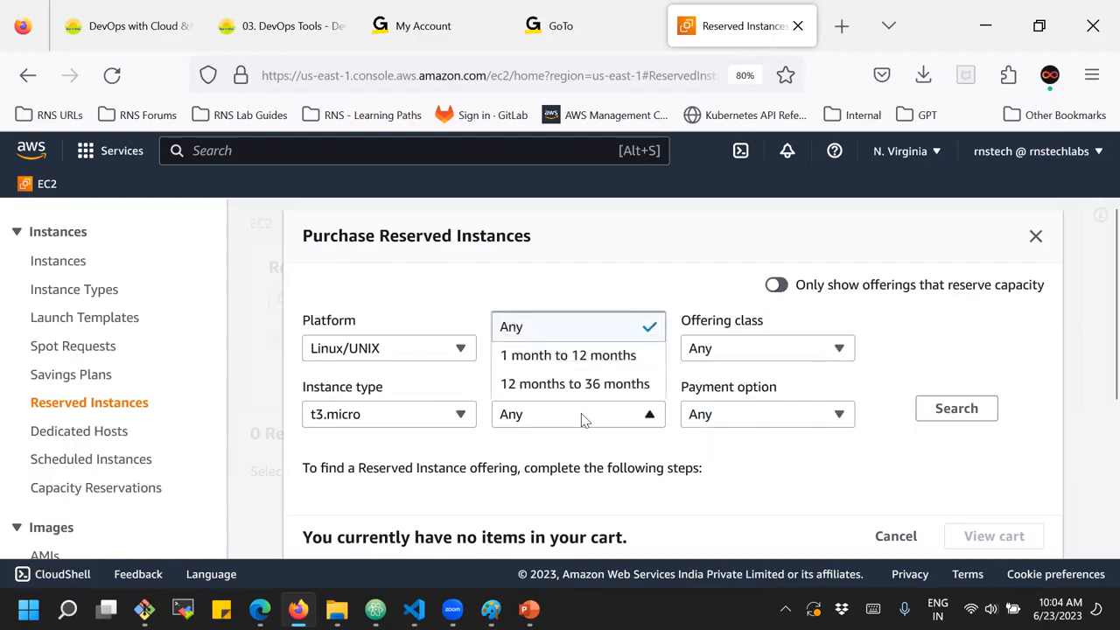
left_click(586, 355)
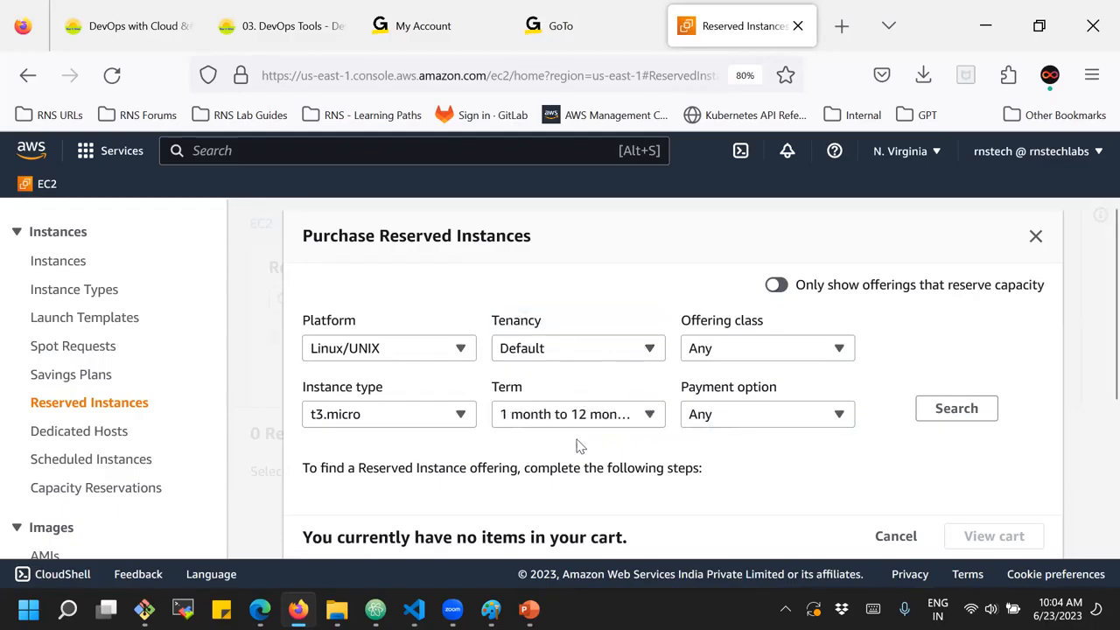
left_click(742, 346)
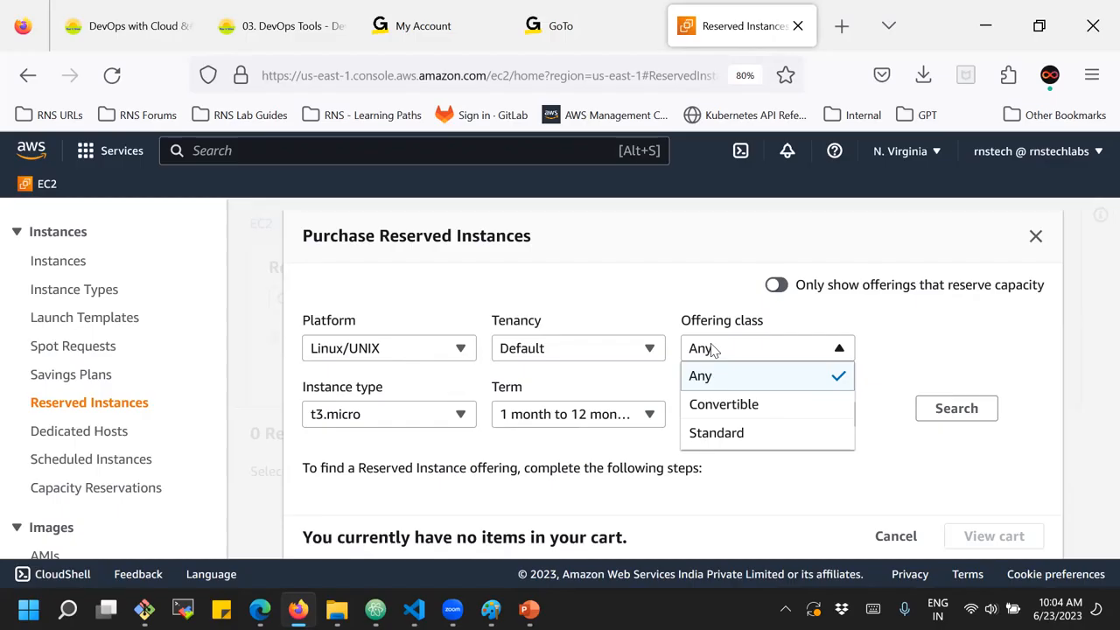
left_click(735, 434)
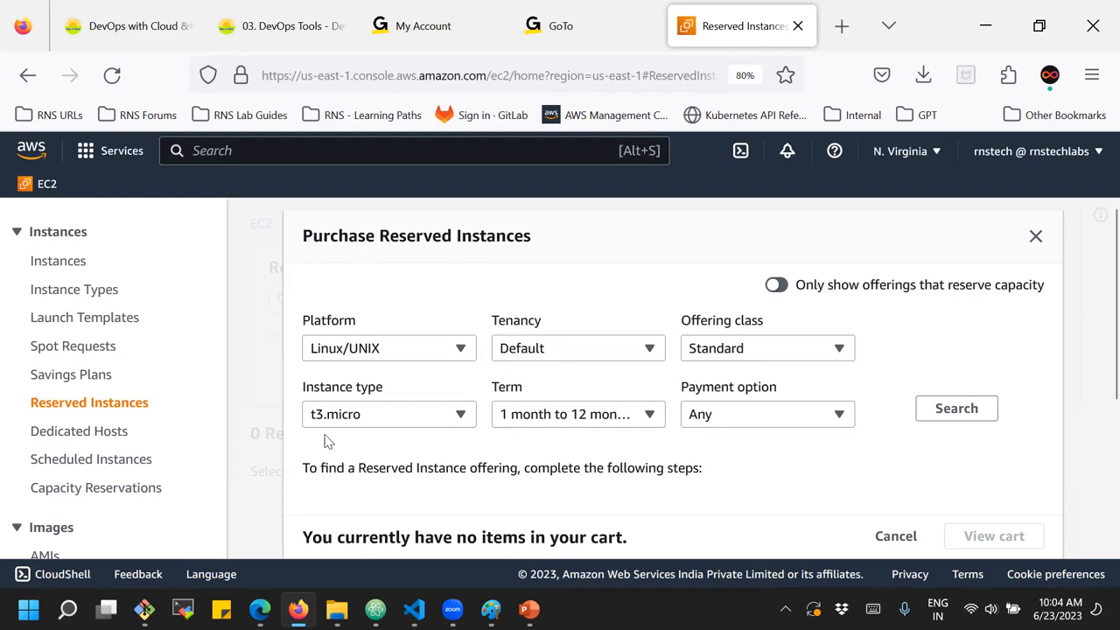
Browse the instance types available for a Reserved Instance, keeping t3.micro selected.
scroll(324, 442, "down", 3)
scroll(323, 442, "up", 2)
scroll(324, 442, "up", 1)
left_click(374, 416)
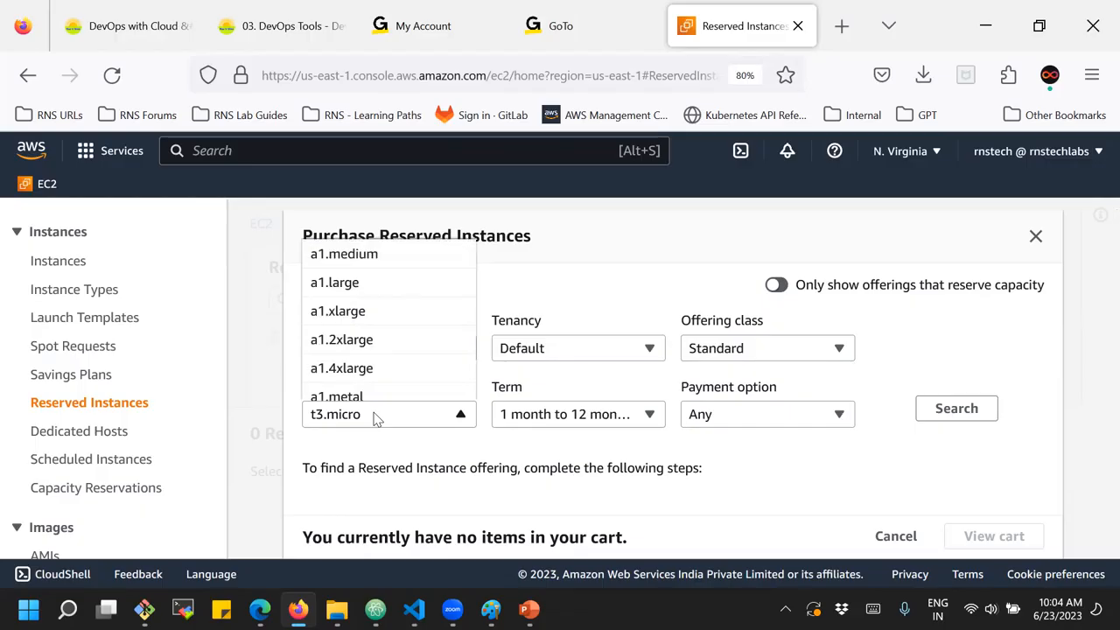
scroll(374, 326, "down", 3)
scroll(374, 326, "down", 8)
scroll(375, 325, "down", 8)
scroll(349, 371, "down", 8)
scroll(349, 371, "down", 6)
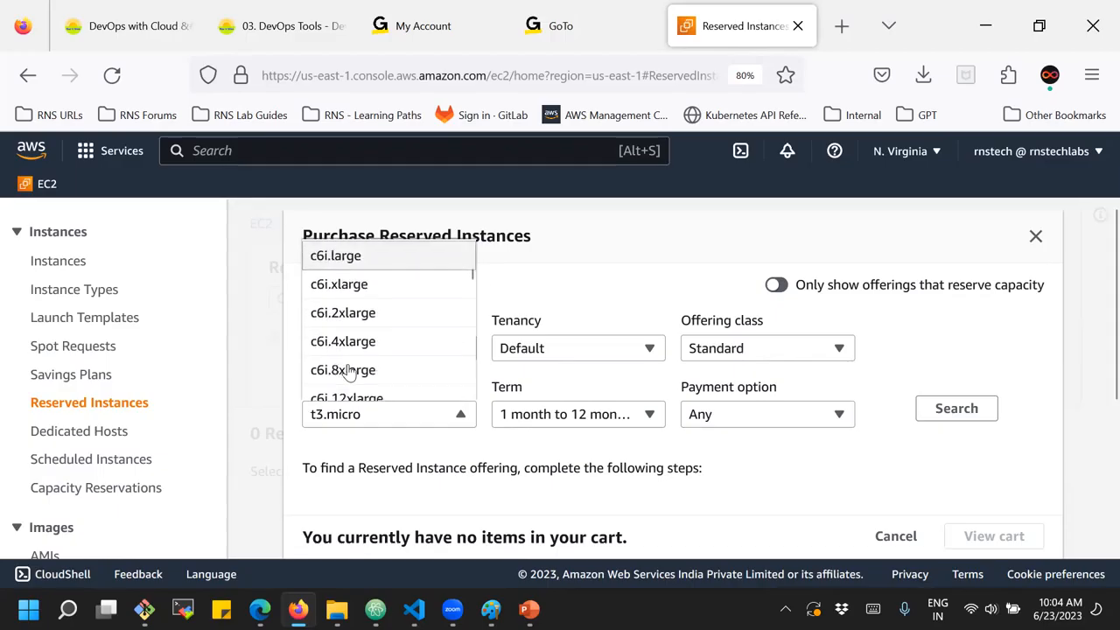
scroll(349, 371, "down", 5)
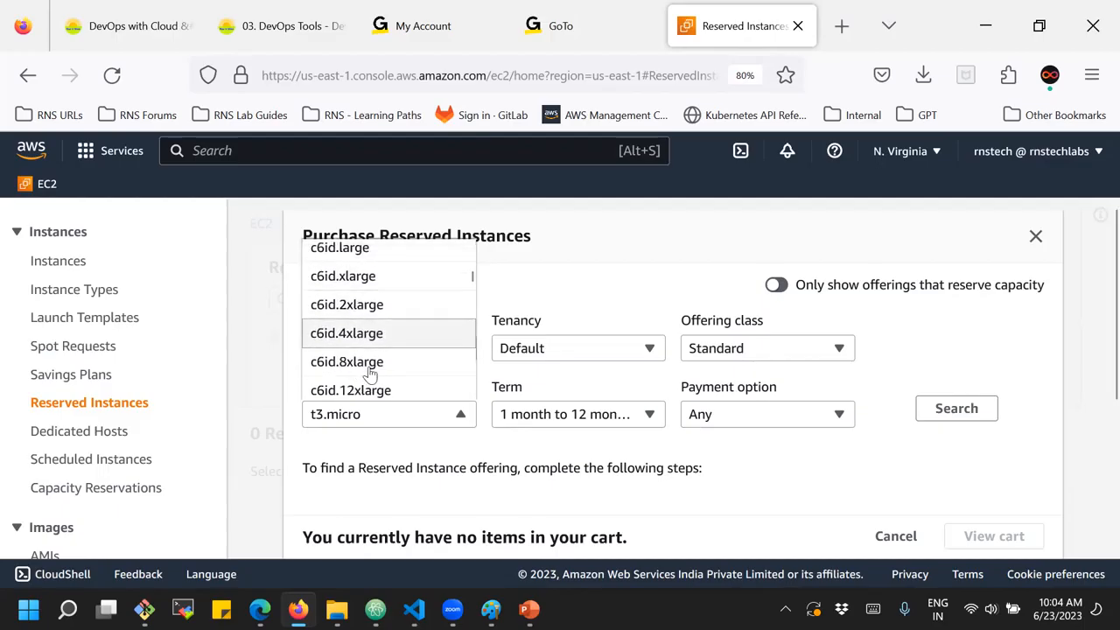
scroll(371, 383, "up", 8)
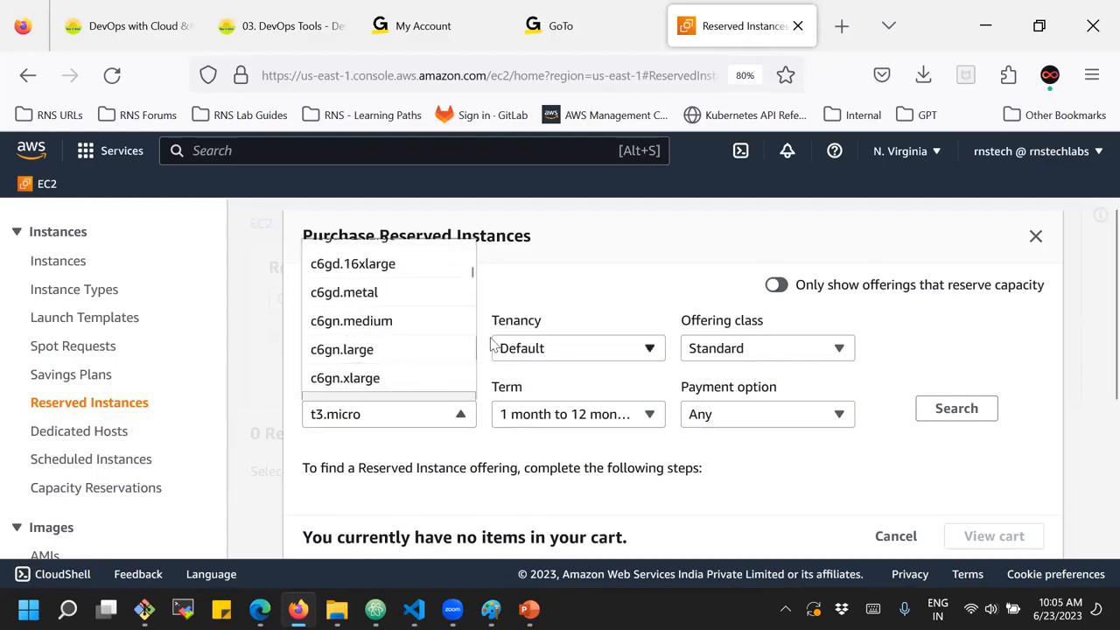
left_click_drag(468, 276, 472, 254)
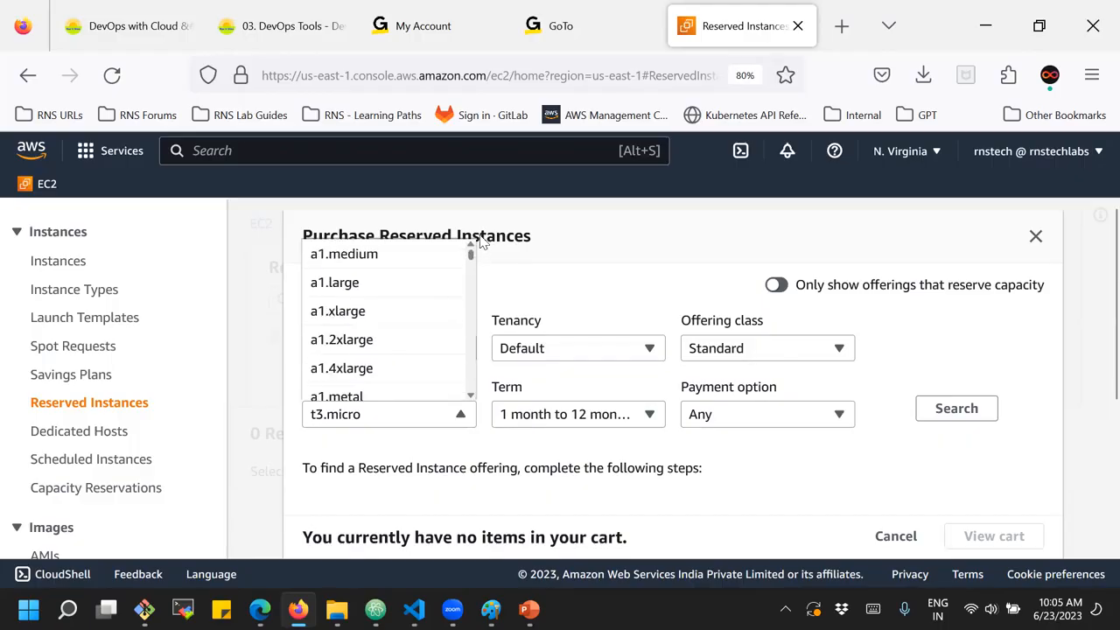
scroll(411, 377, "down", 1)
left_click(373, 448)
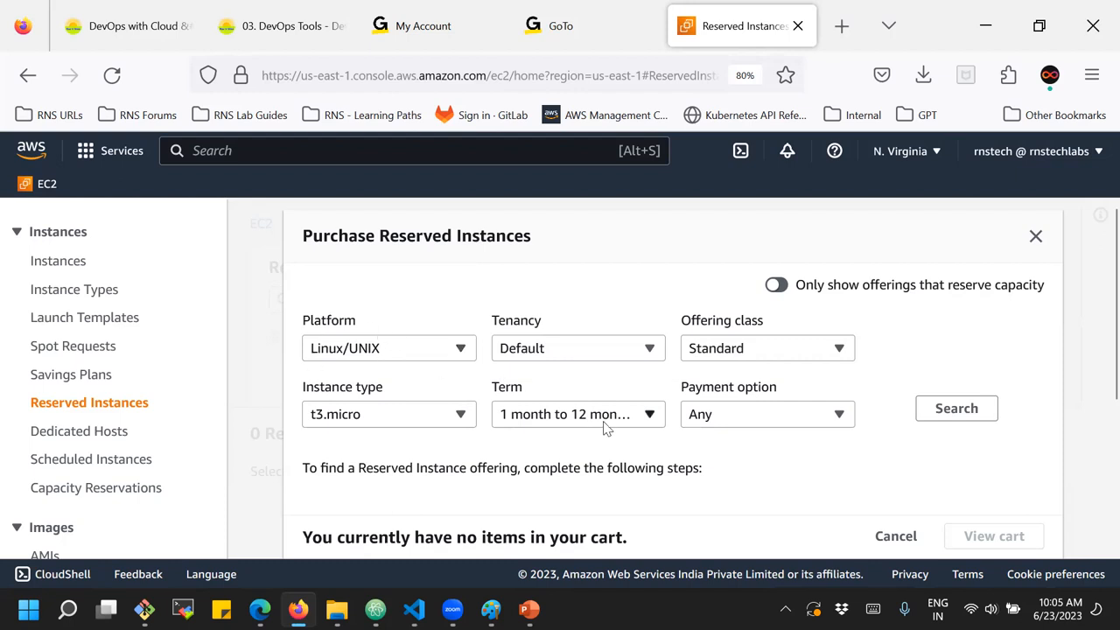
Change the offering class to Convertible, and return it to Standard.
left_click(734, 347)
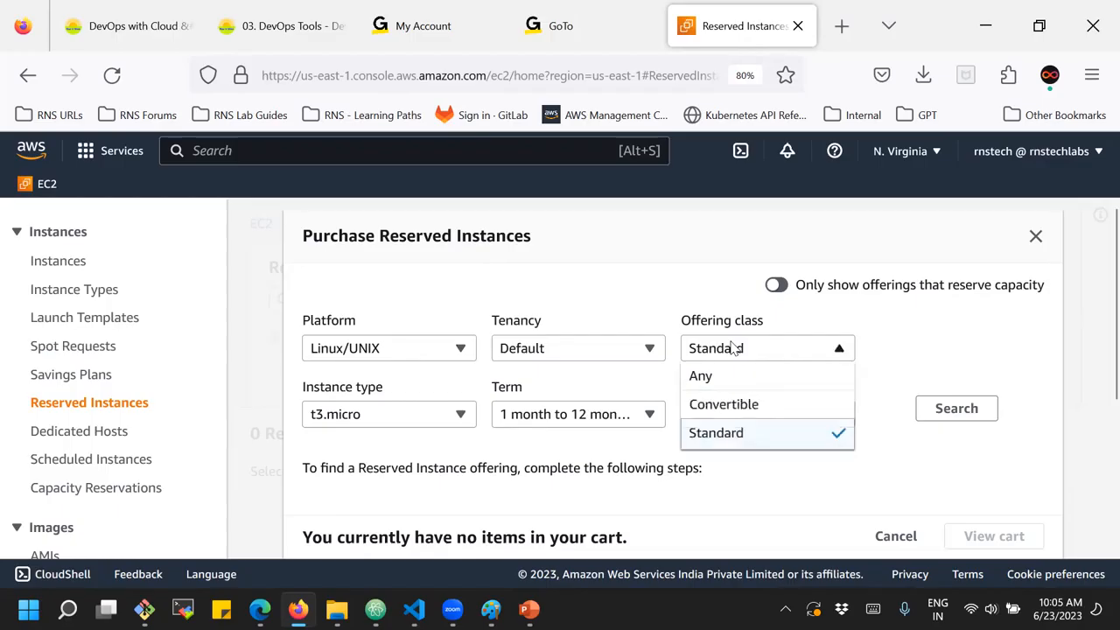
left_click(730, 404)
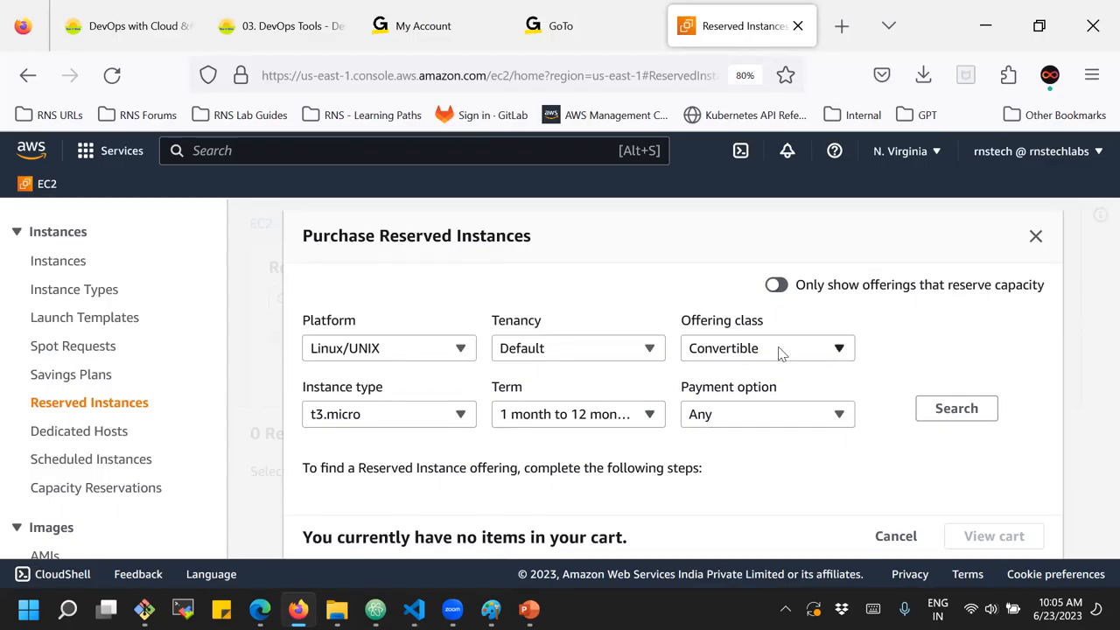
left_click(731, 359)
left_click(717, 433)
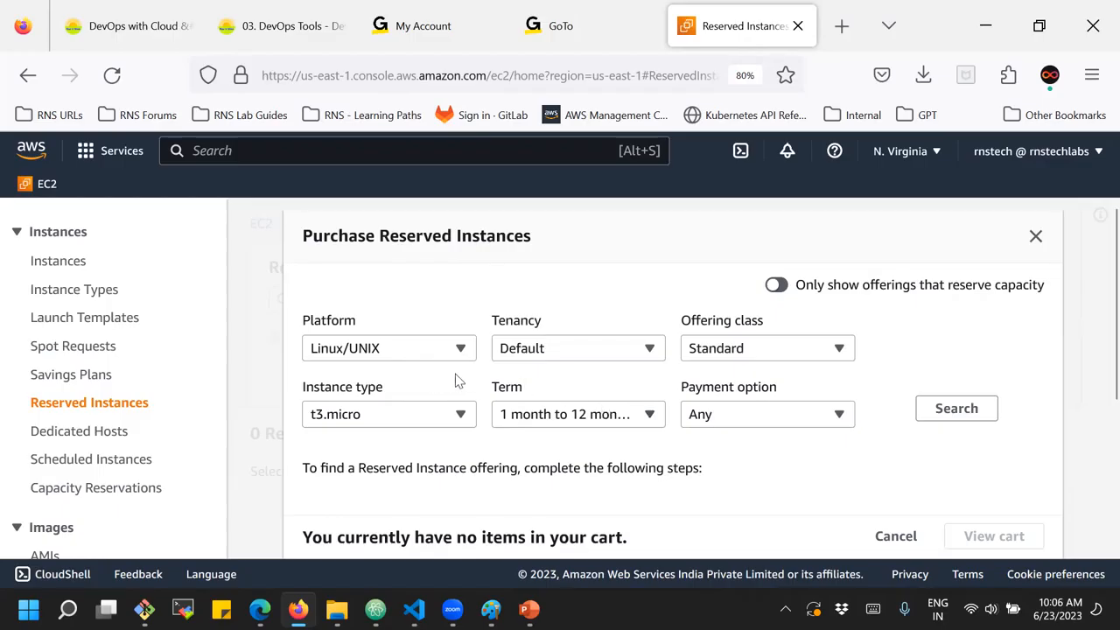
Switch the Reserved Instance tenancy between Dedicated and Default to demonstrate both options, and leave it on Default.
left_click(537, 351)
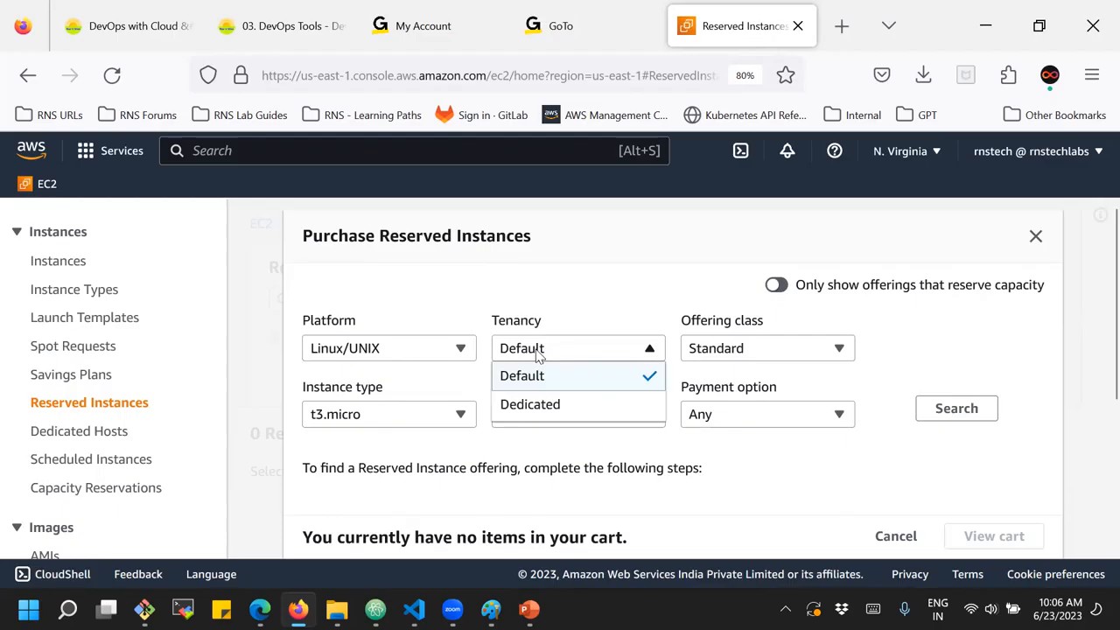
left_click(543, 405)
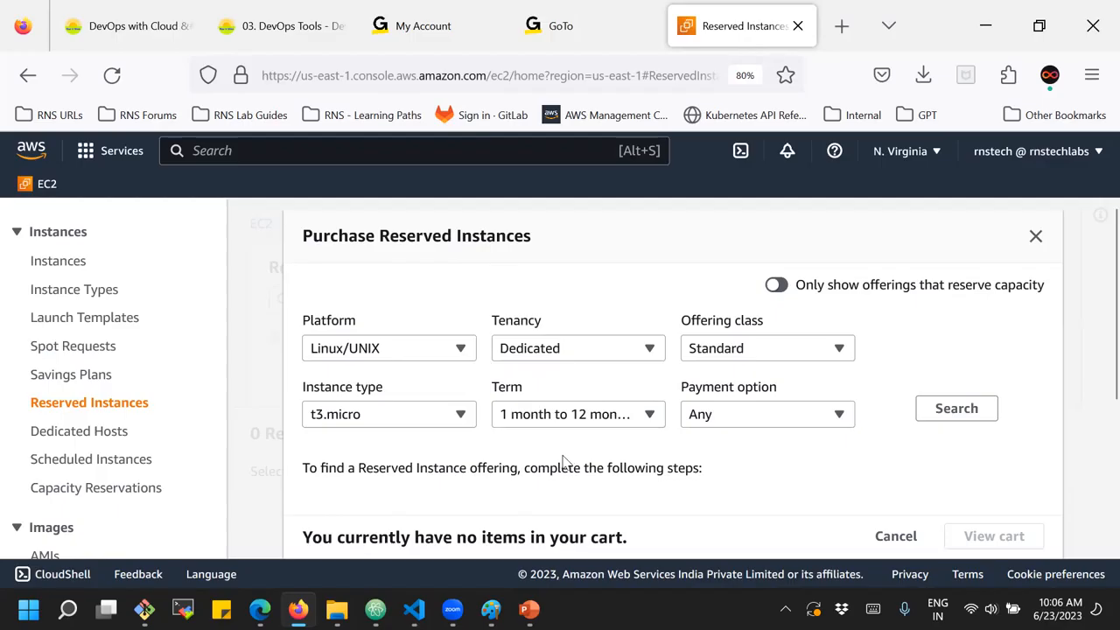
left_click(548, 353)
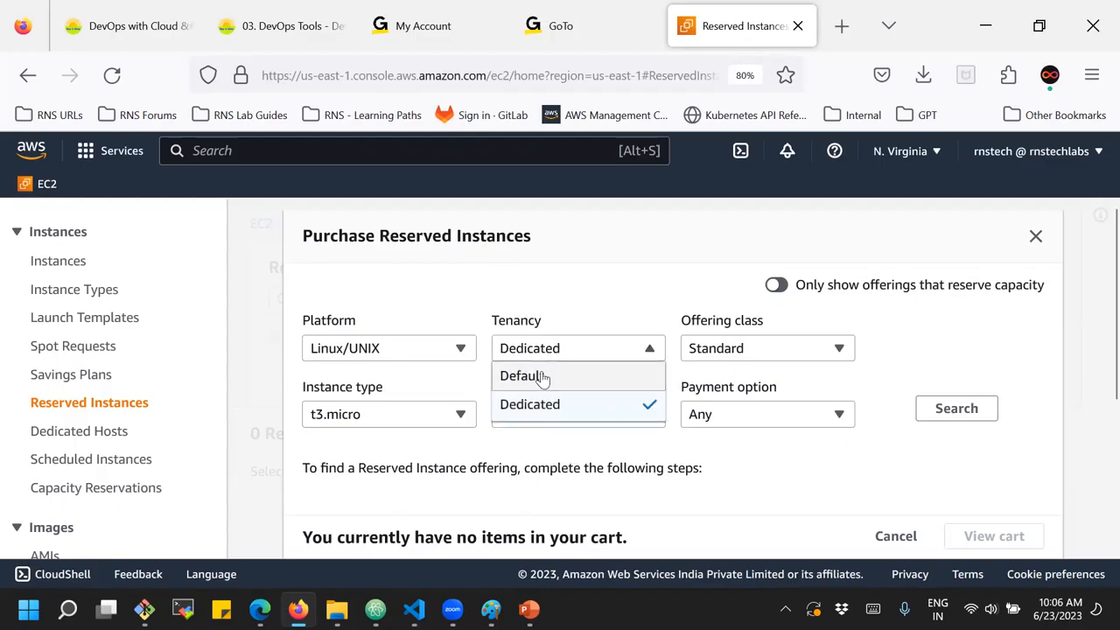
left_click(542, 376)
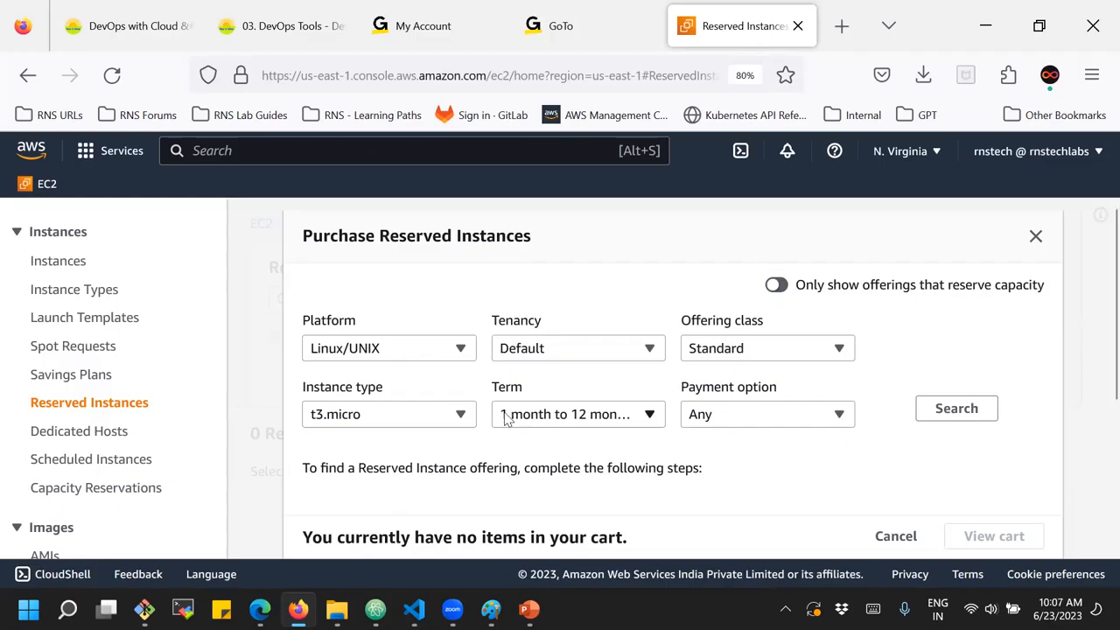
left_click(604, 354)
left_click(574, 412)
left_click(594, 346)
left_click(585, 378)
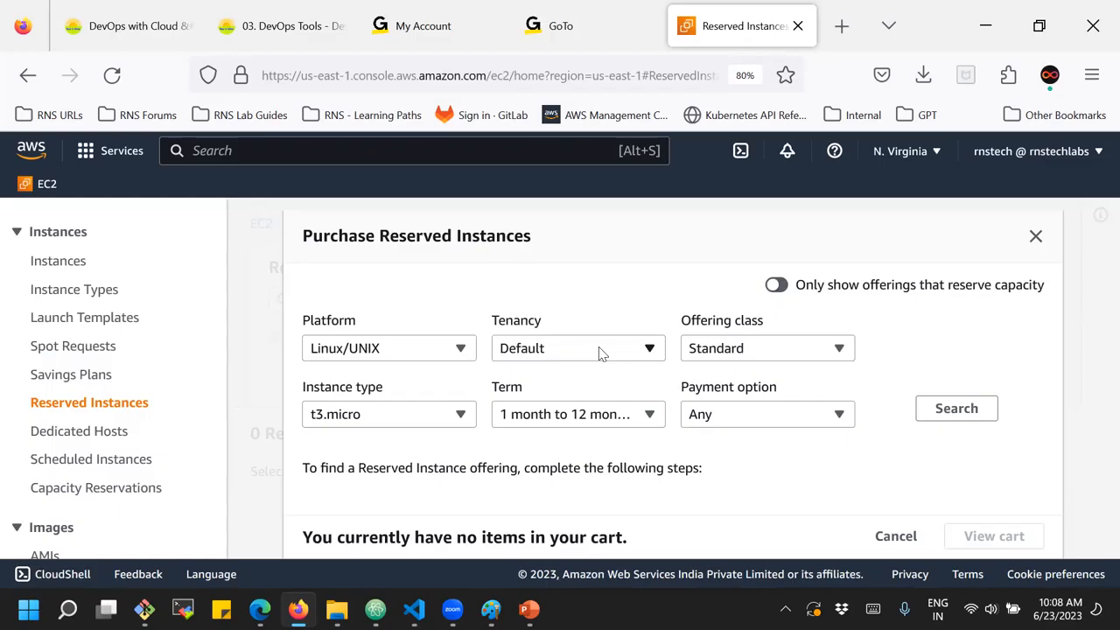
Look through the offering class and tenancy choices, keeping Standard and Default selected.
left_click(735, 350)
left_click(676, 266)
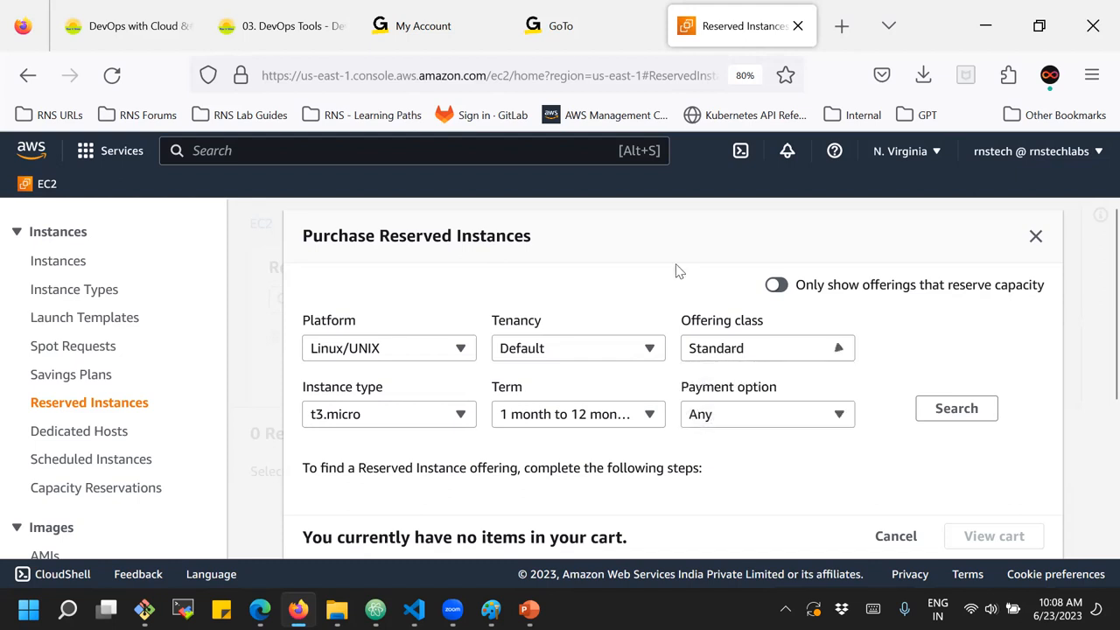
left_click(541, 357)
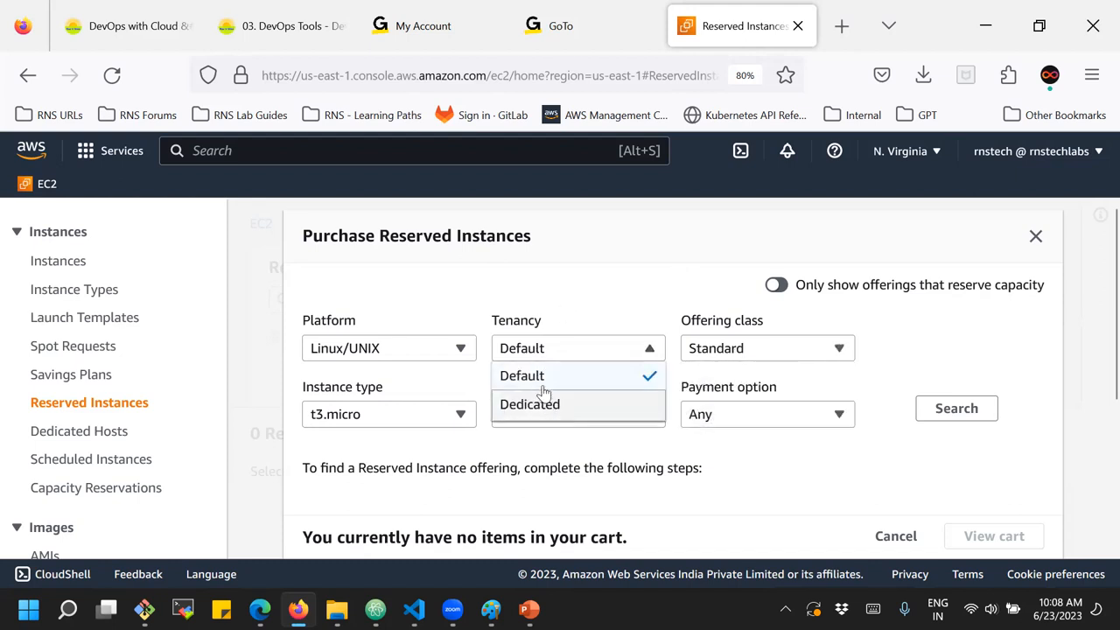
left_click(615, 284)
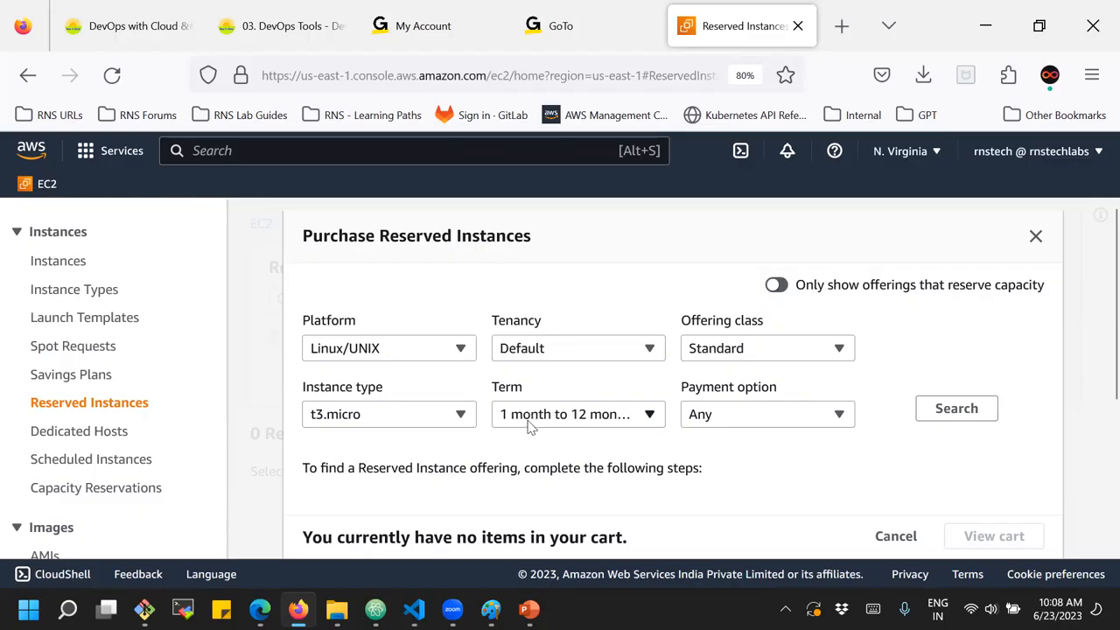
Review the payment options, keep Any, and search for Standard t3.micro Reserved Instance offerings.
left_click(760, 423)
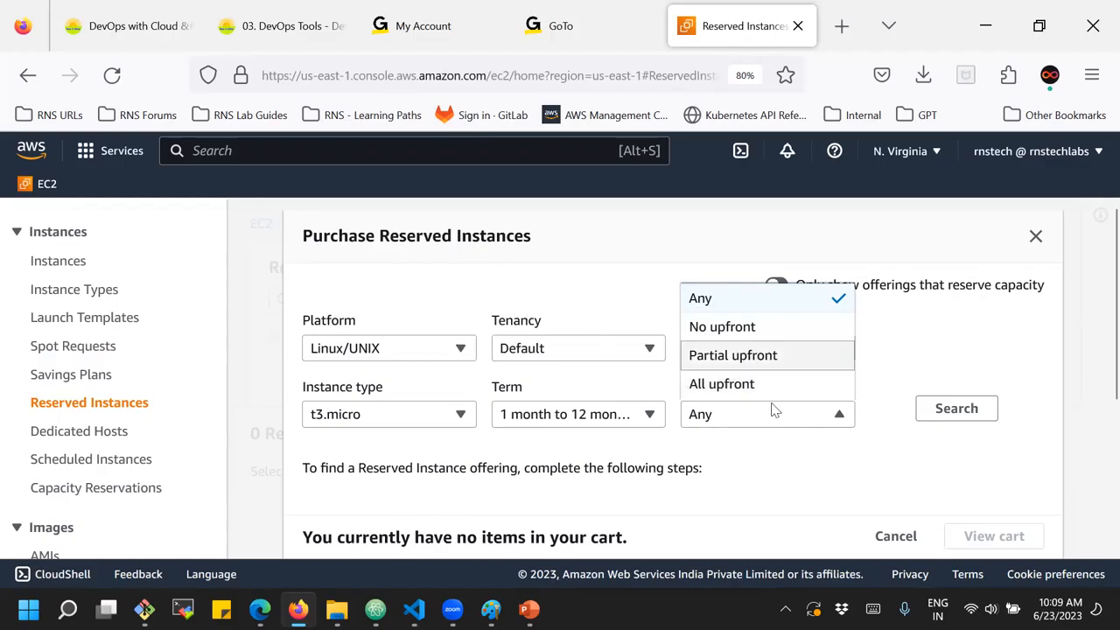
left_click(952, 408)
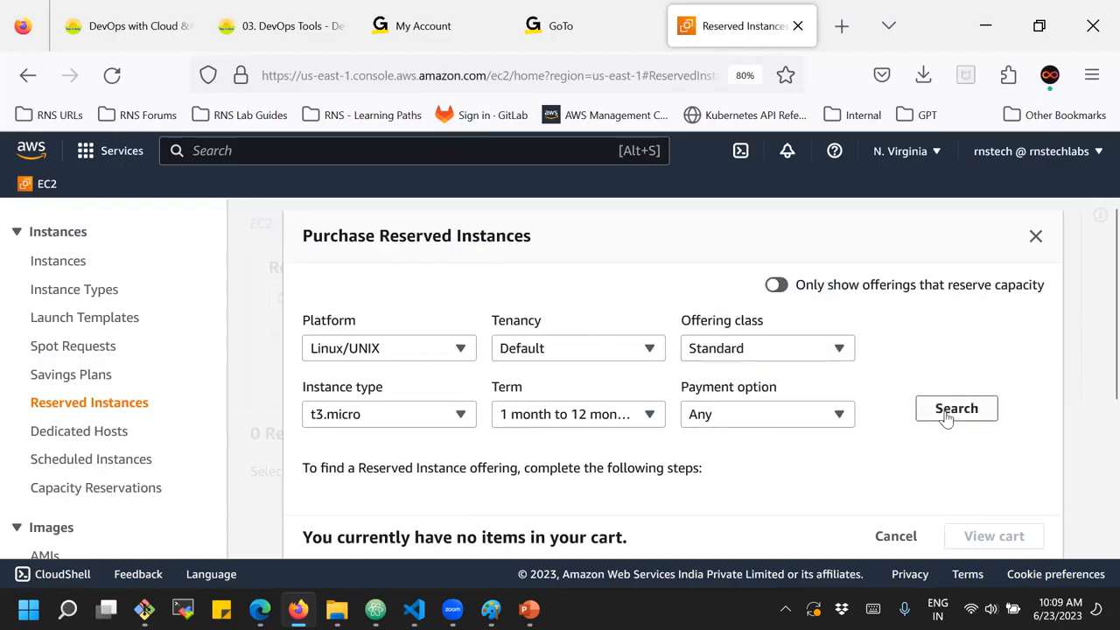
scroll(822, 335, "down", 2)
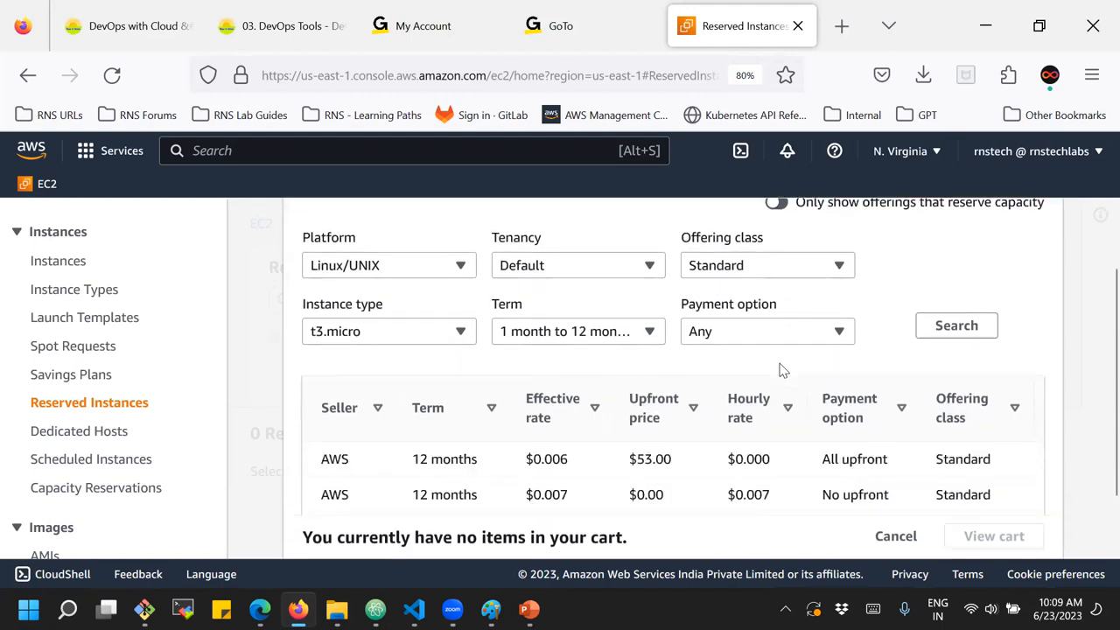
scroll(783, 370, "down", 2)
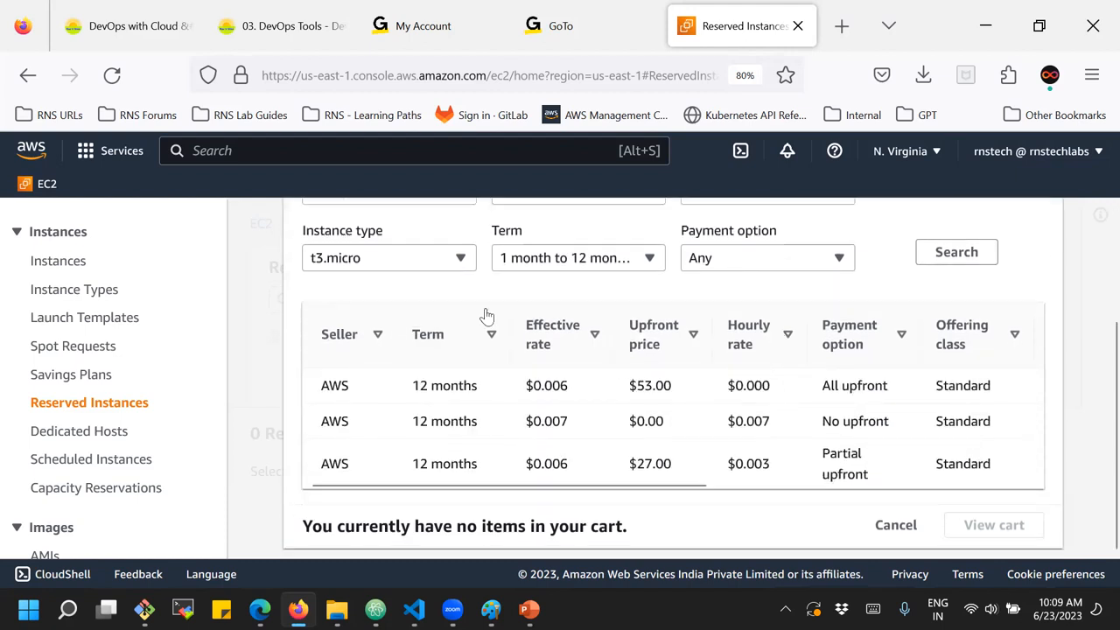
Compare the effective rates and upfront prices of the All upfront, No upfront and Partial upfront offerings.
scroll(404, 337, "up", 3)
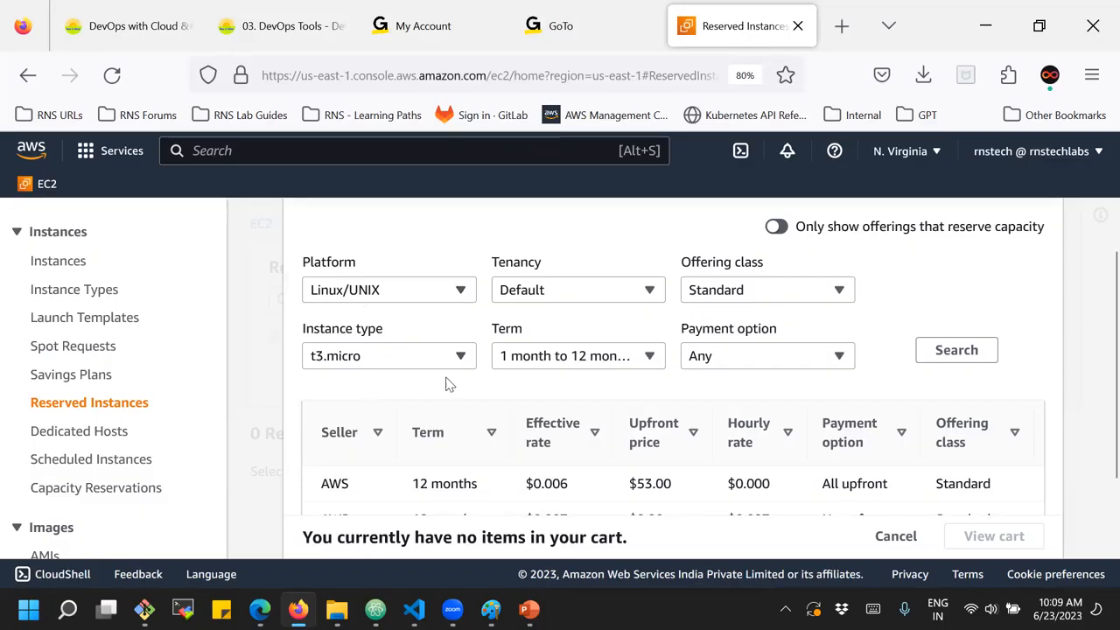
scroll(561, 319, "down", 2)
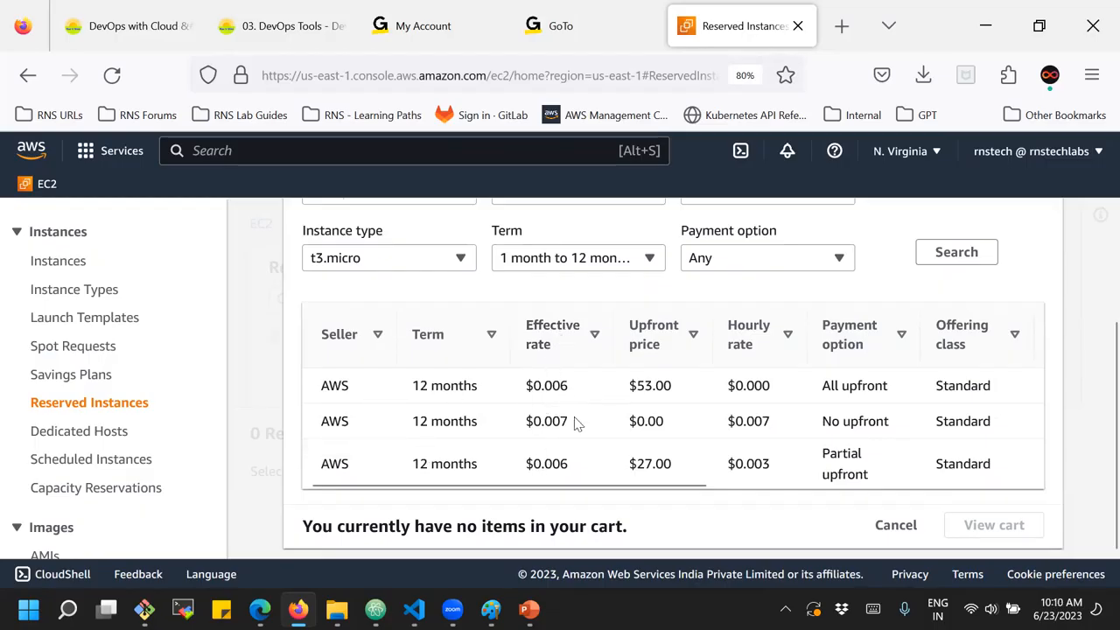
scroll(638, 486, "right", 2)
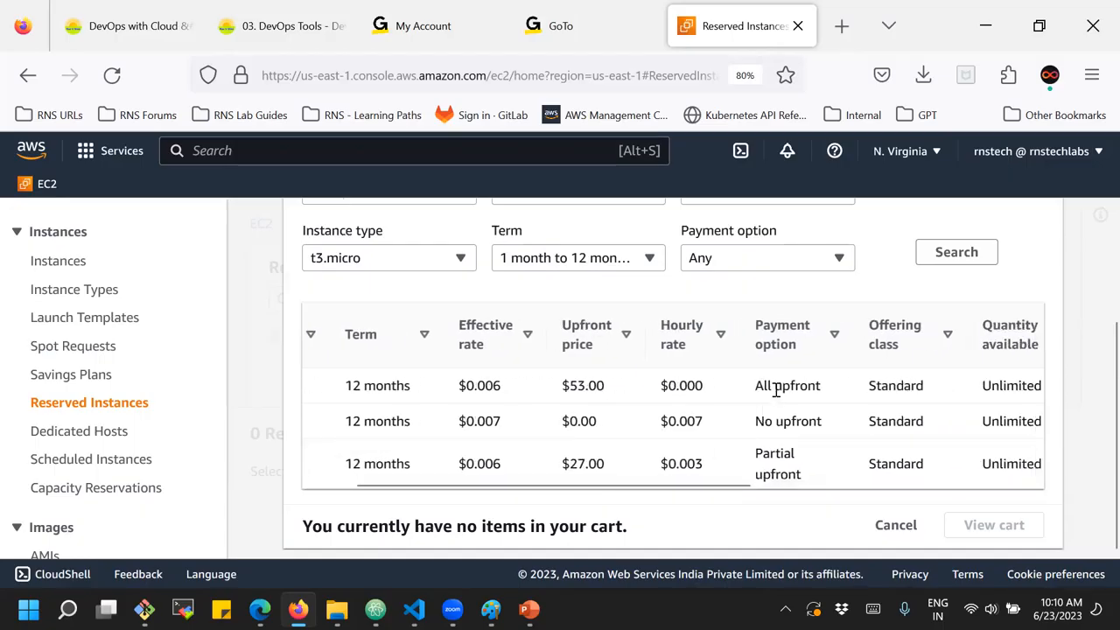
left_click_drag(457, 385, 502, 385)
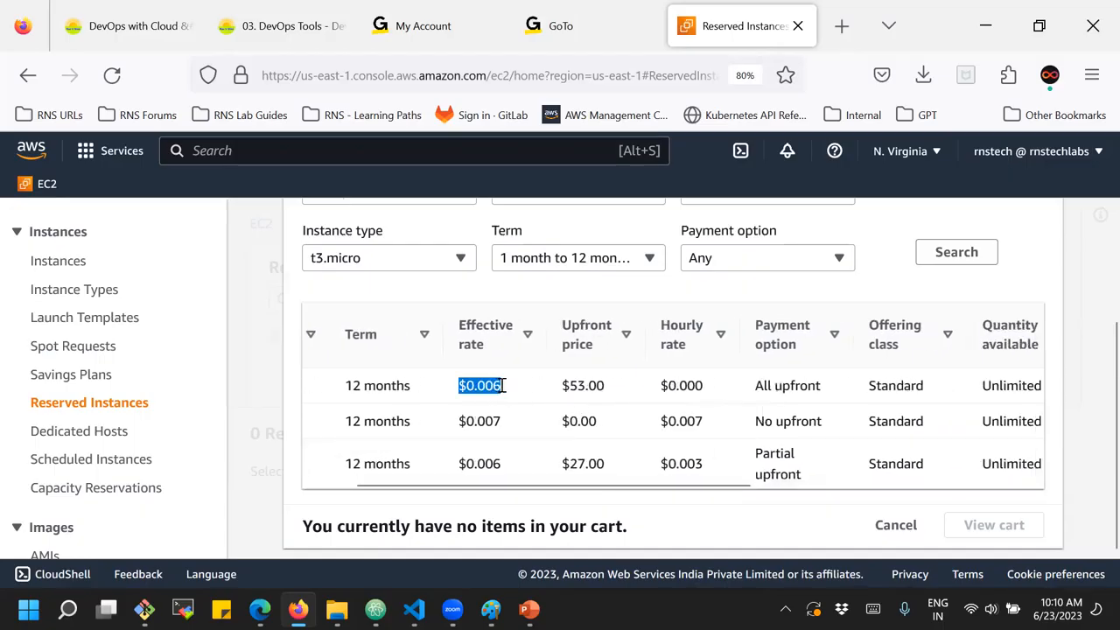
triple_click(762, 421)
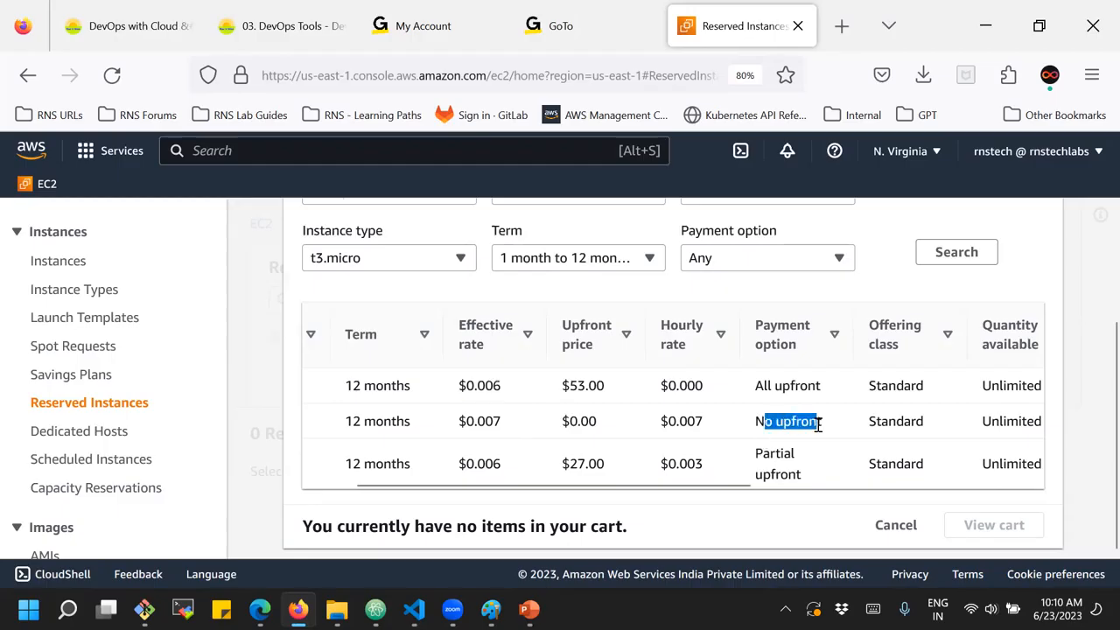
left_click(468, 421)
double_click(468, 420)
left_click_drag(761, 454, 781, 473)
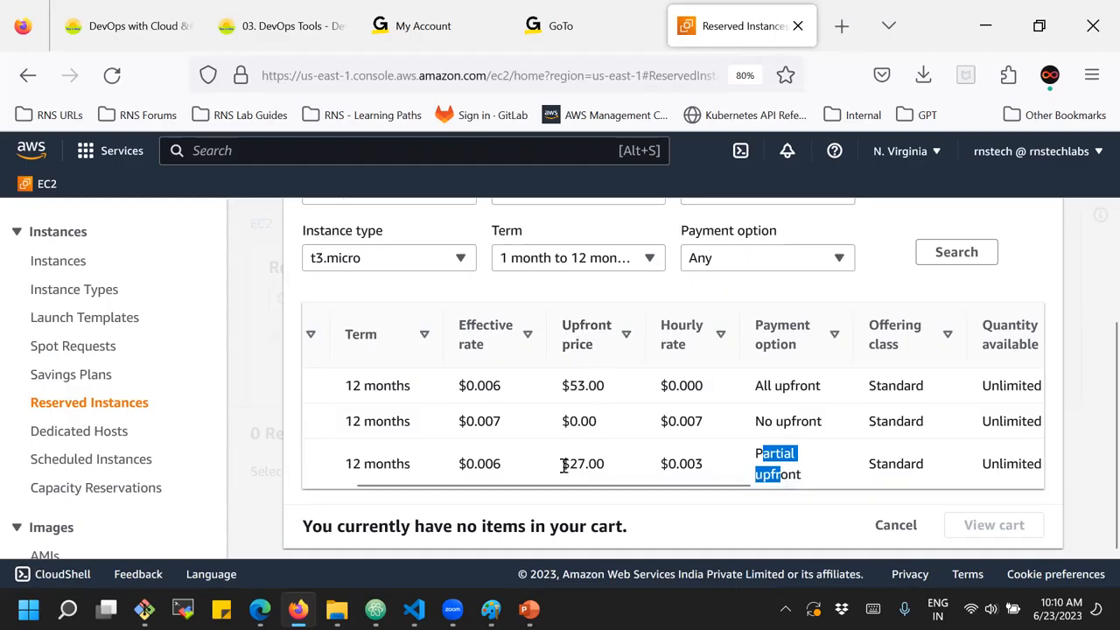
left_click_drag(562, 464, 608, 466)
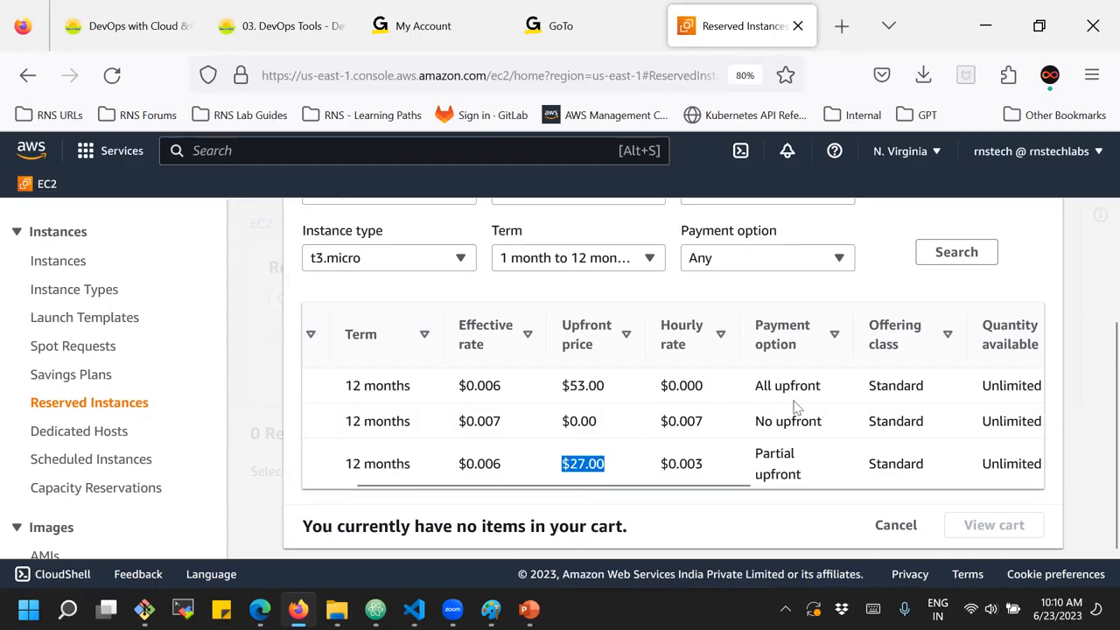
left_click_drag(562, 385, 605, 388)
left_click(615, 390)
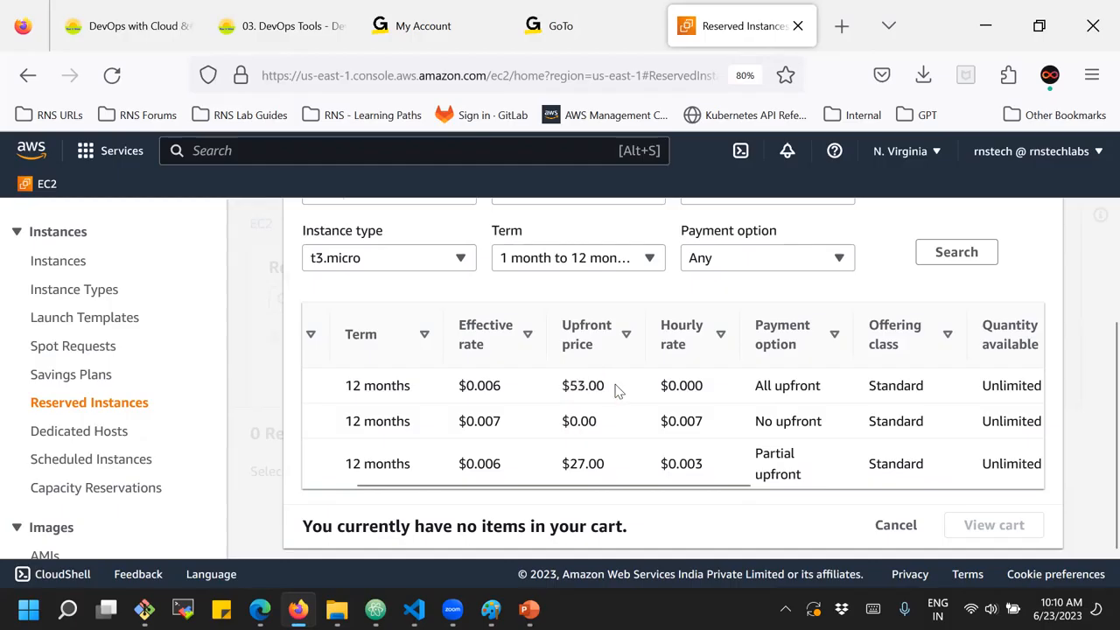
Examine the available quantity, desired quantity, normalized units and cart columns of the offerings table.
left_click_drag(617, 486, 779, 492)
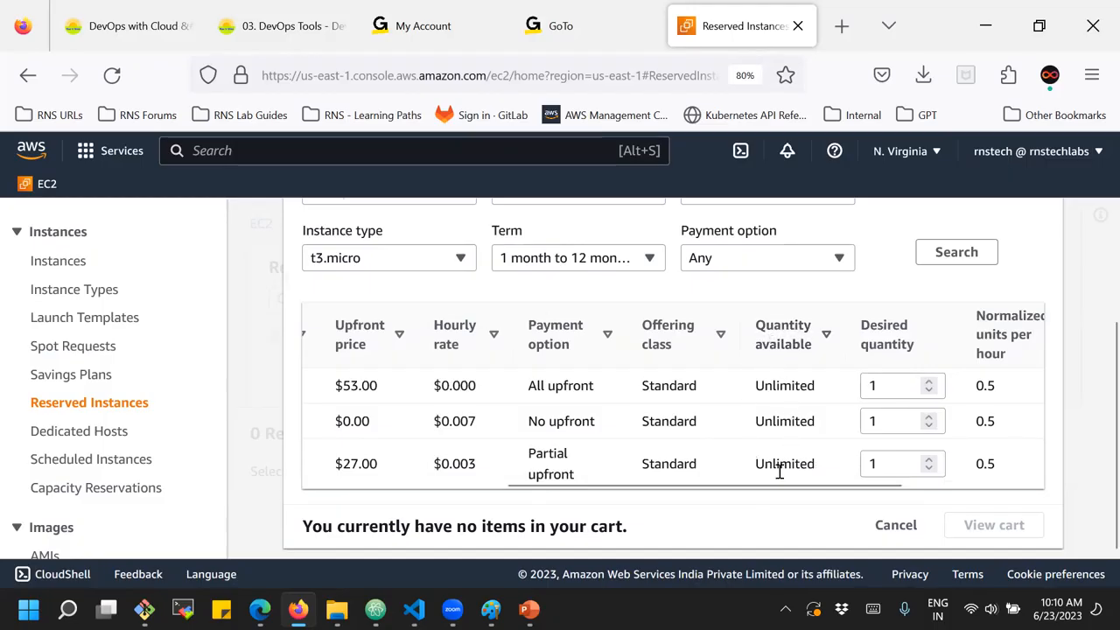
left_click_drag(892, 385, 869, 385)
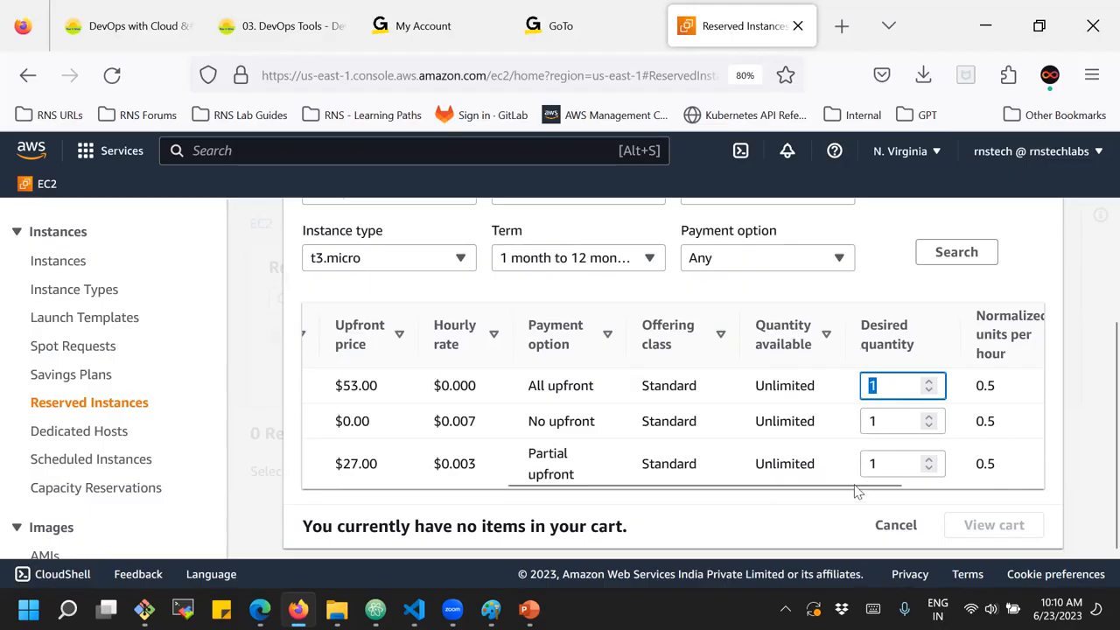
left_click_drag(847, 487, 997, 505)
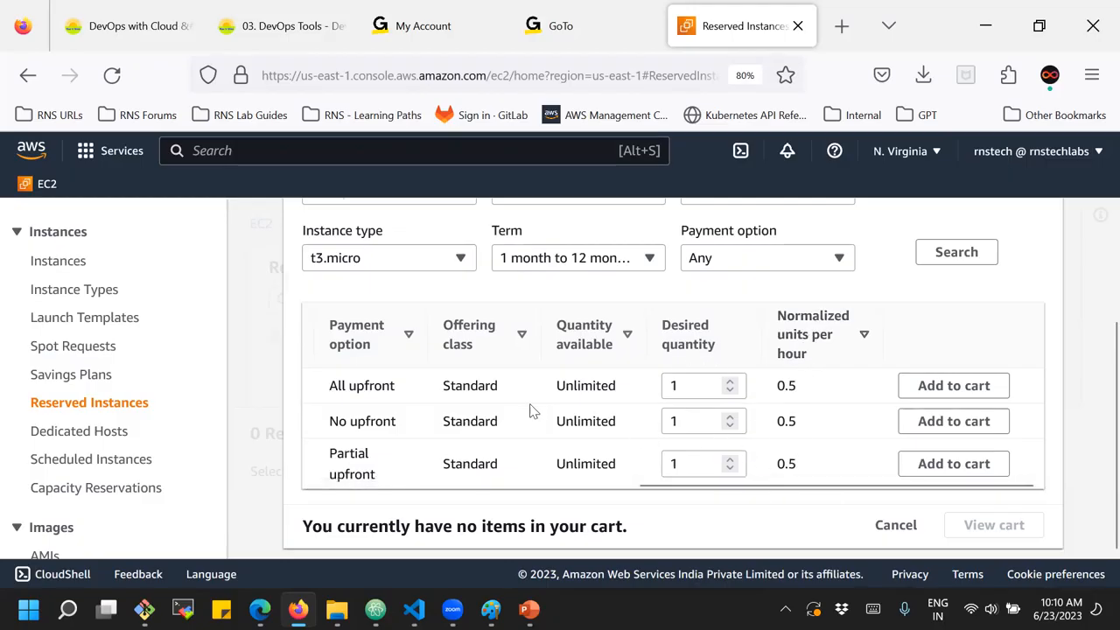
left_click_drag(740, 487, 881, 430)
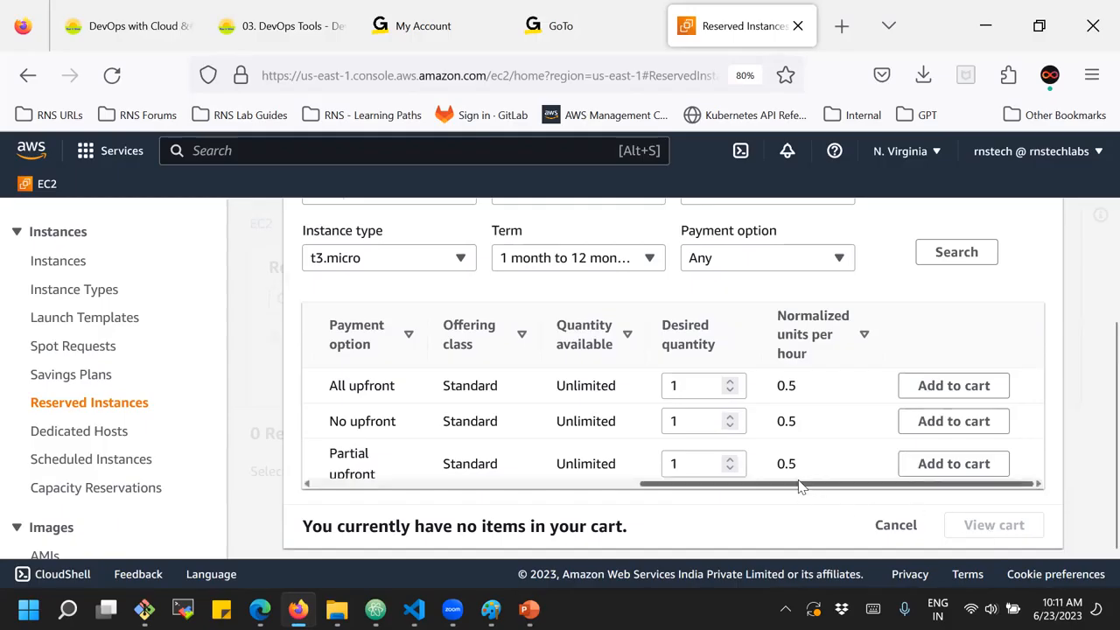
left_click_drag(796, 483, 612, 490)
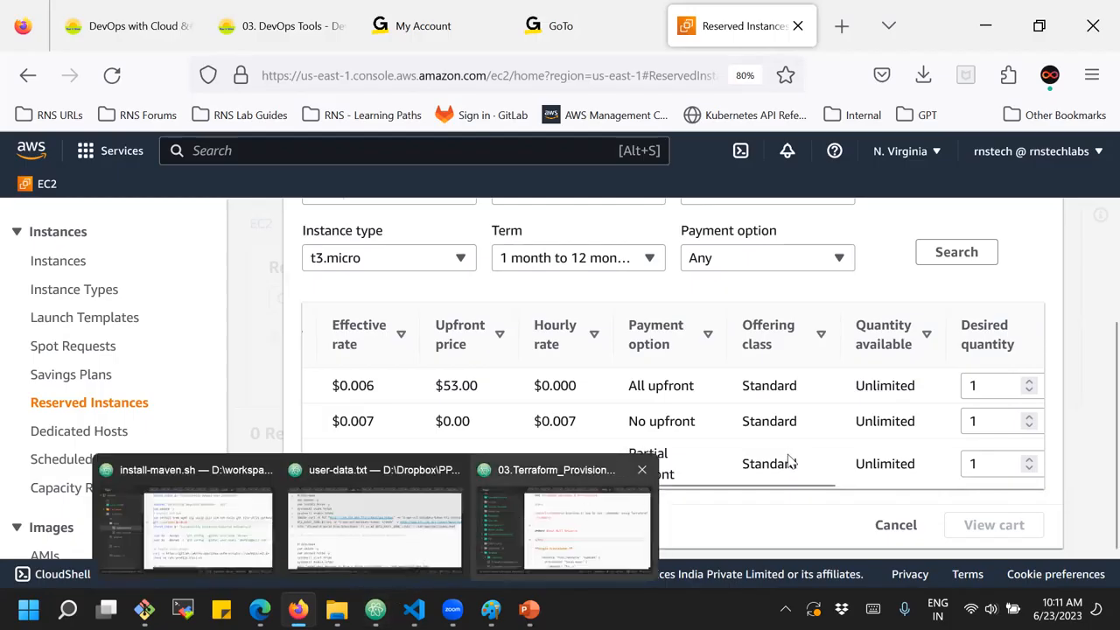
Check the offering class choices, keep Standard, and set the Reserved Instance tenancy to Dedicated.
scroll(764, 460, "up", 1)
scroll(764, 461, "up", 1)
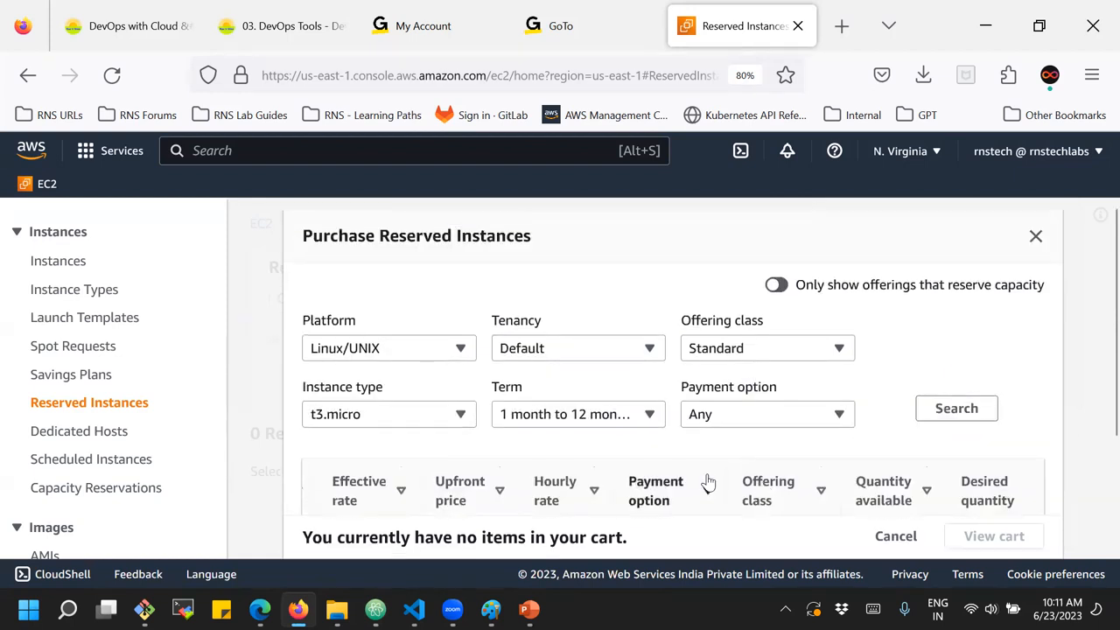
left_click(760, 350)
left_click(760, 350)
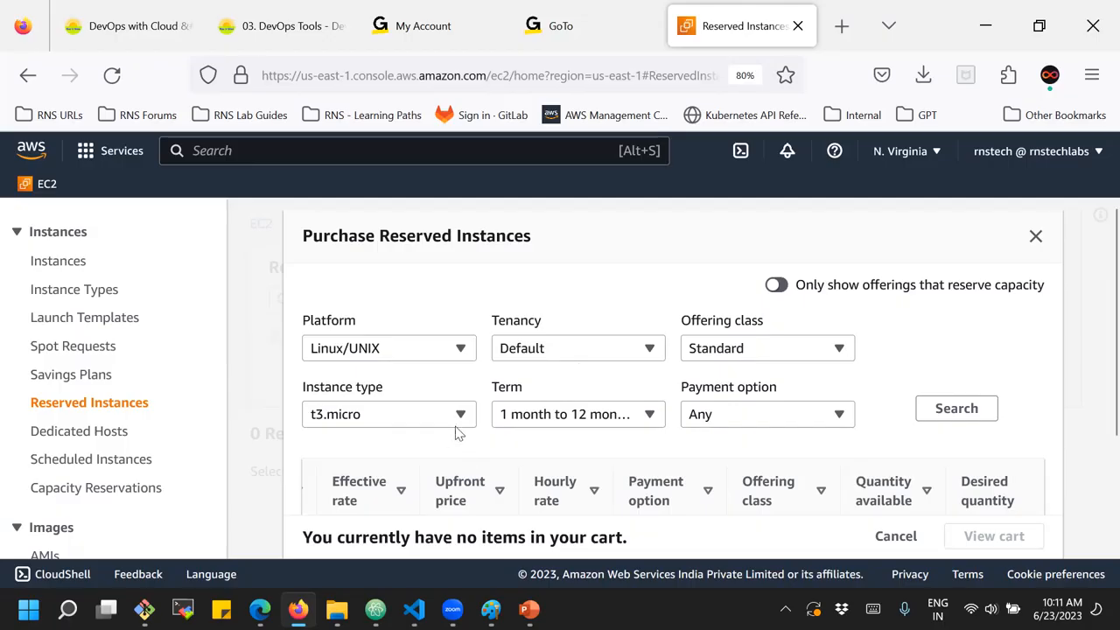
left_click(565, 350)
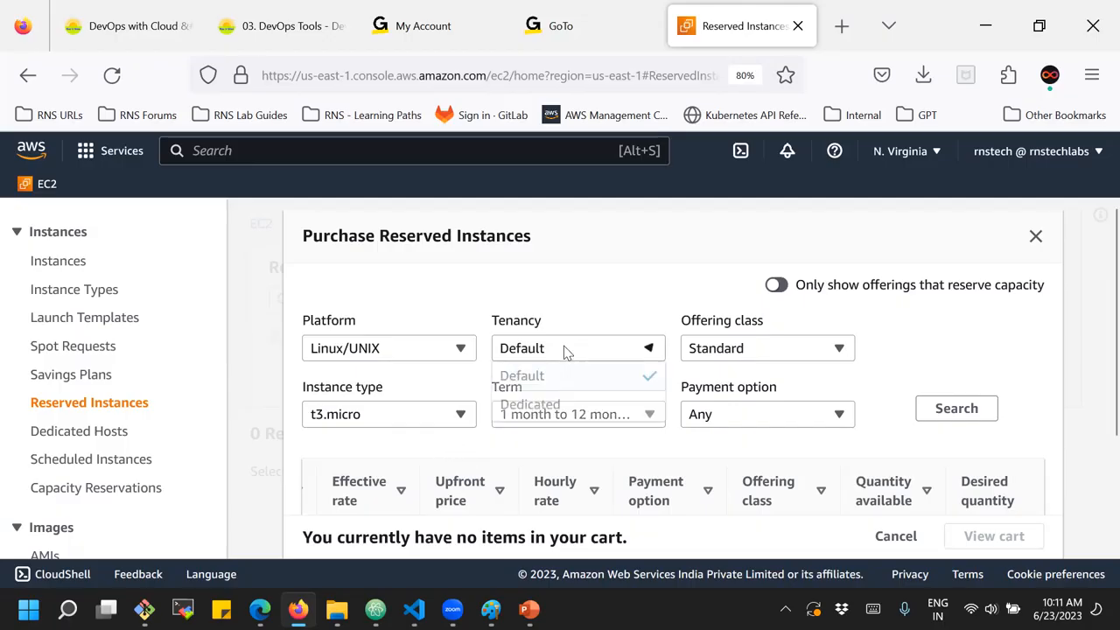
left_click(535, 404)
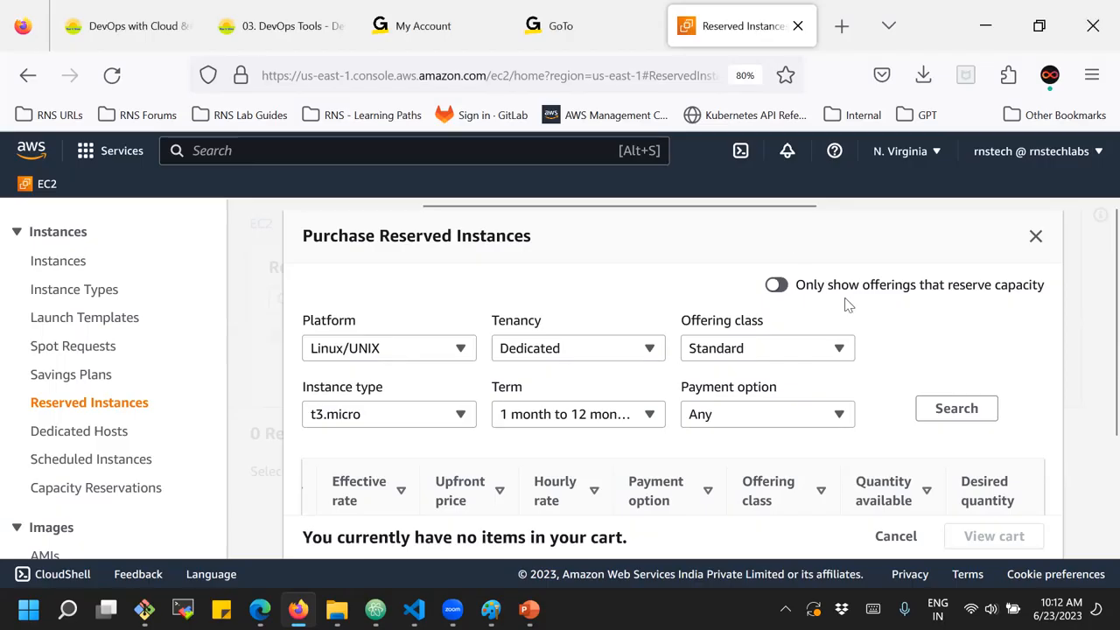
Go to the Dedicated Hosts page, shrink the details pane, and open the Allocate Dedicated Host form.
left_click(73, 434)
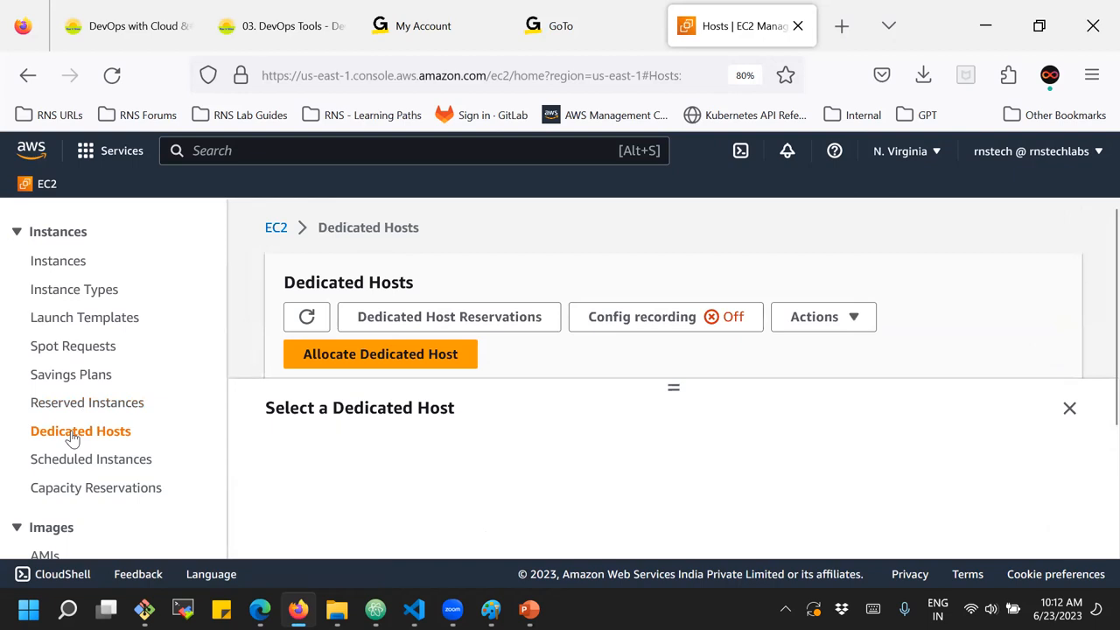
left_click_drag(671, 388, 654, 536)
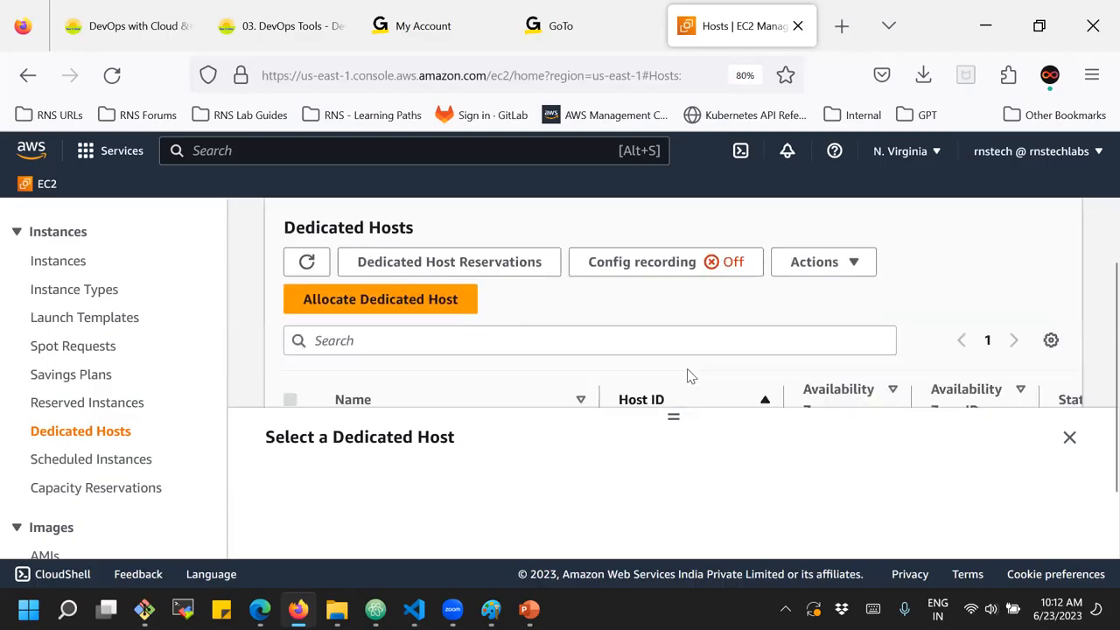
scroll(686, 378, "down", 2)
left_click(389, 261)
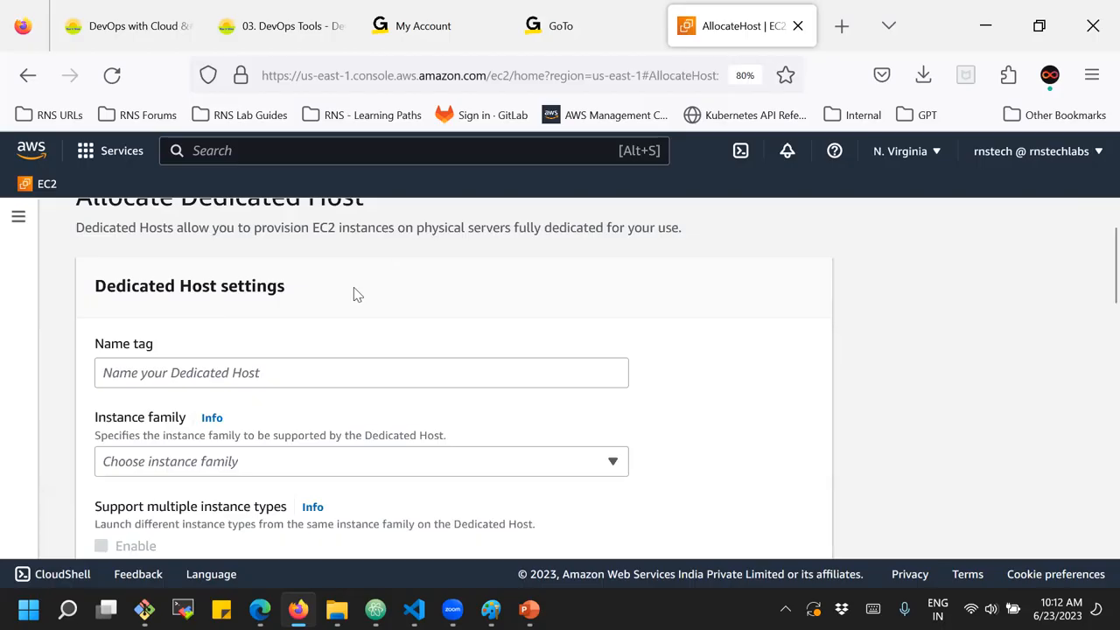
Browse the instance family choices for the Dedicated Host from a1 through the x2 families, and close the list without choosing one.
scroll(140, 371, "down", 2)
left_click(146, 363)
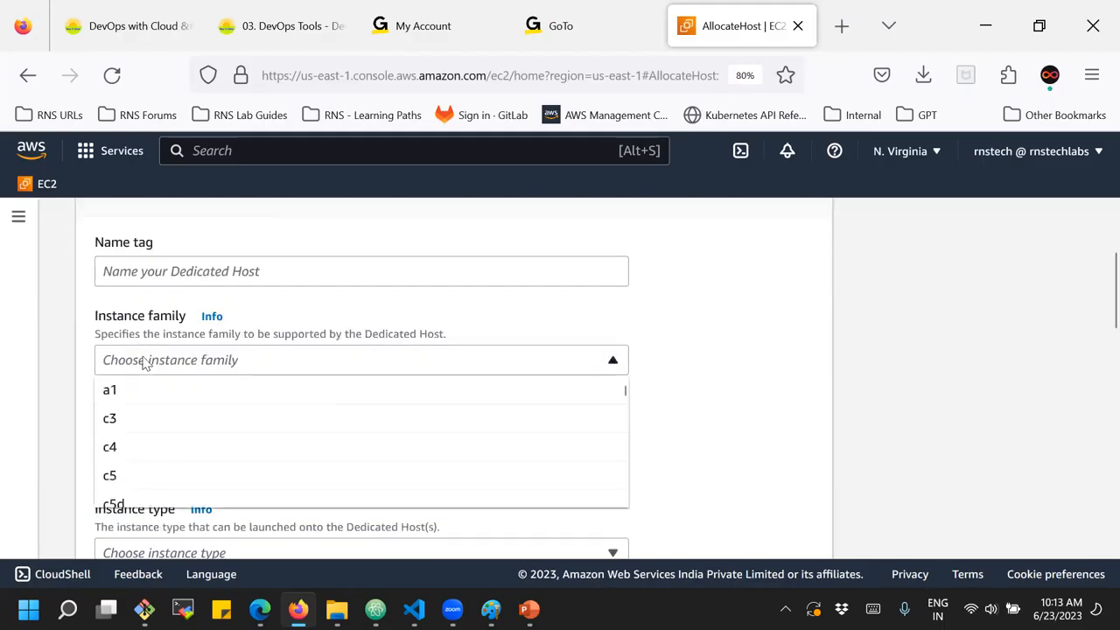
scroll(171, 433, "down", 10)
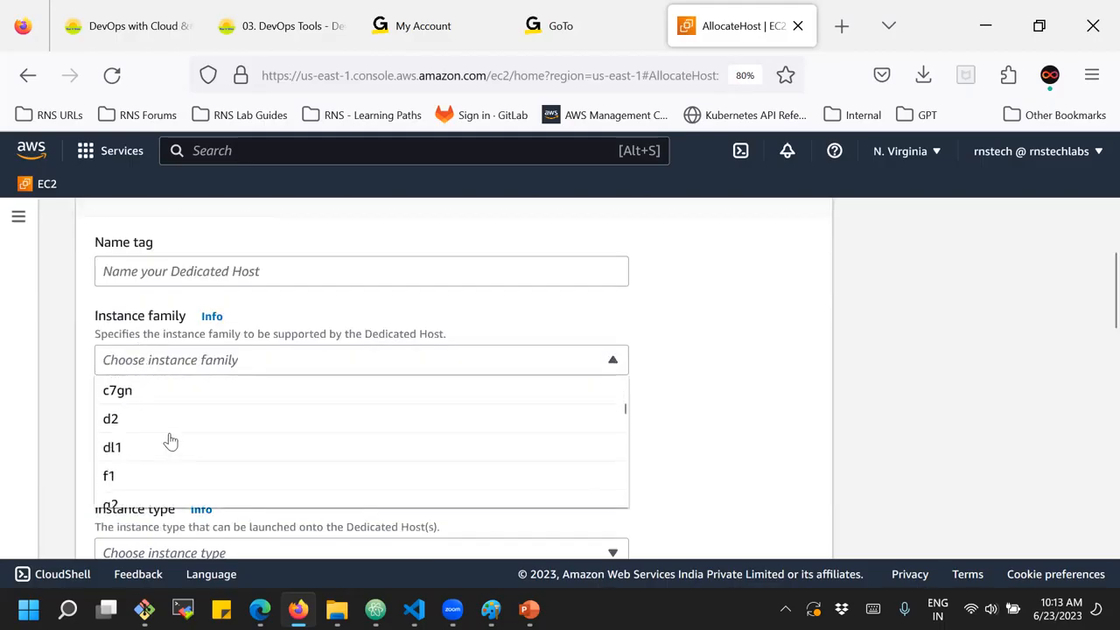
scroll(171, 442, "down", 10)
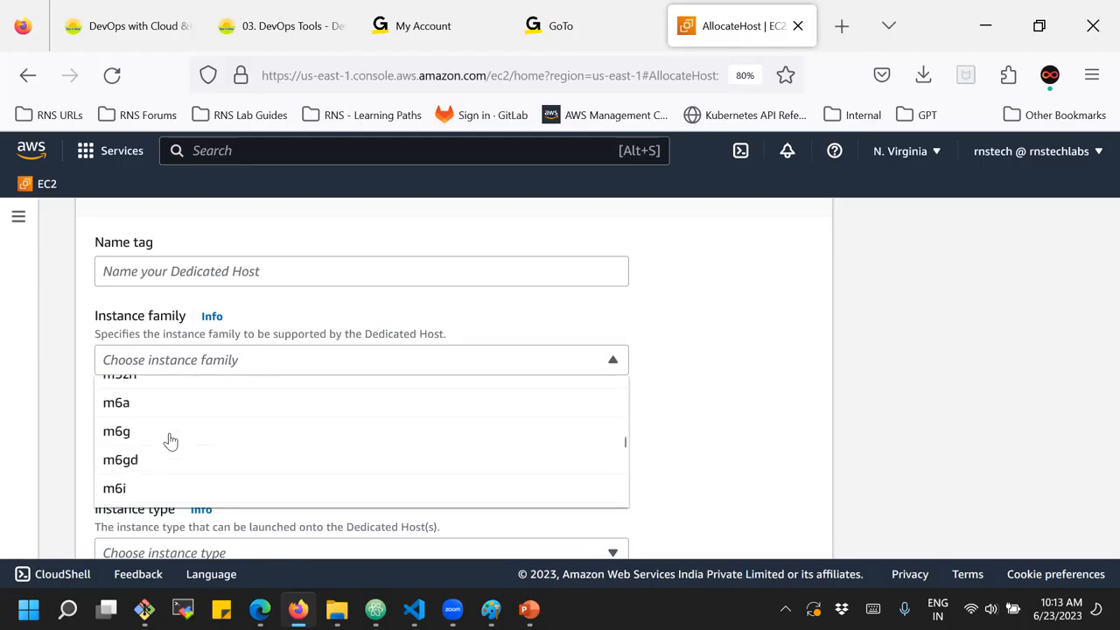
scroll(170, 442, "down", 10)
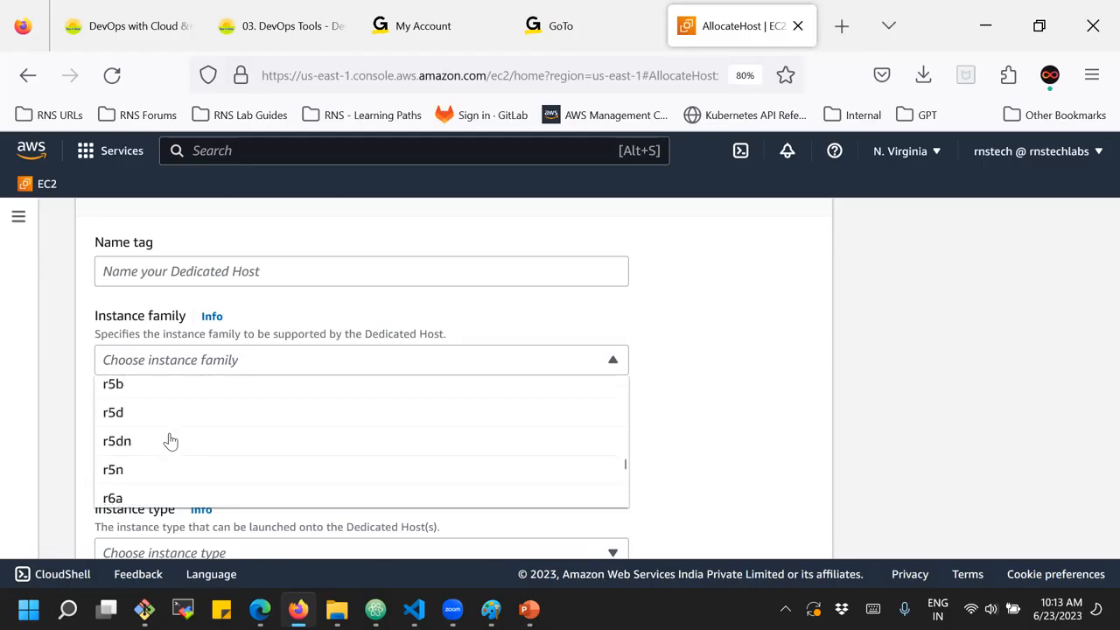
scroll(169, 441, "down", 3)
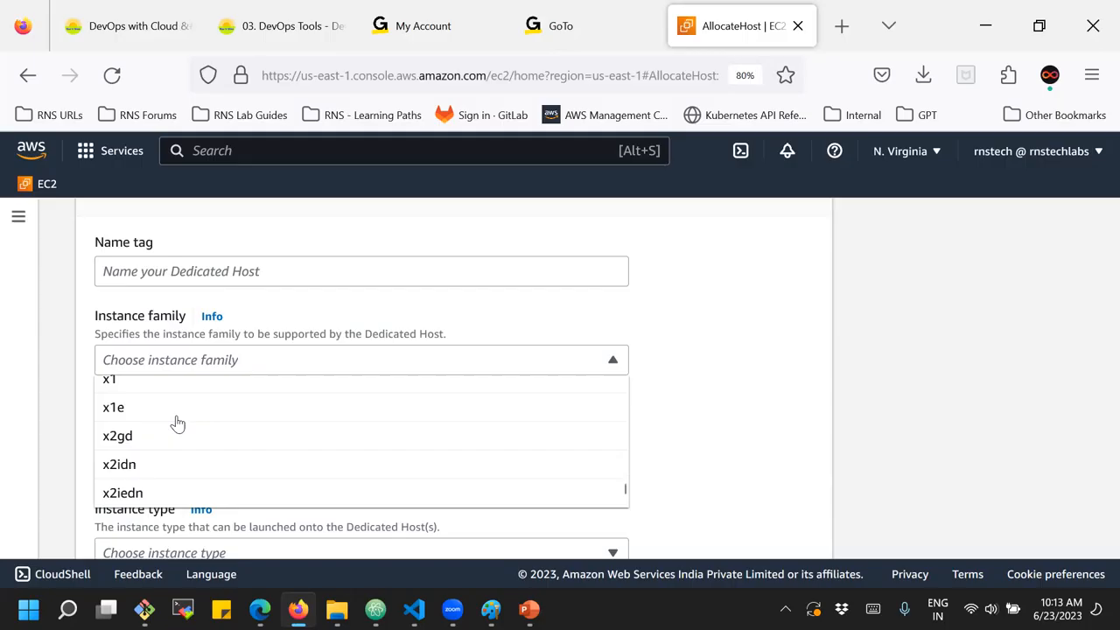
left_click(396, 322)
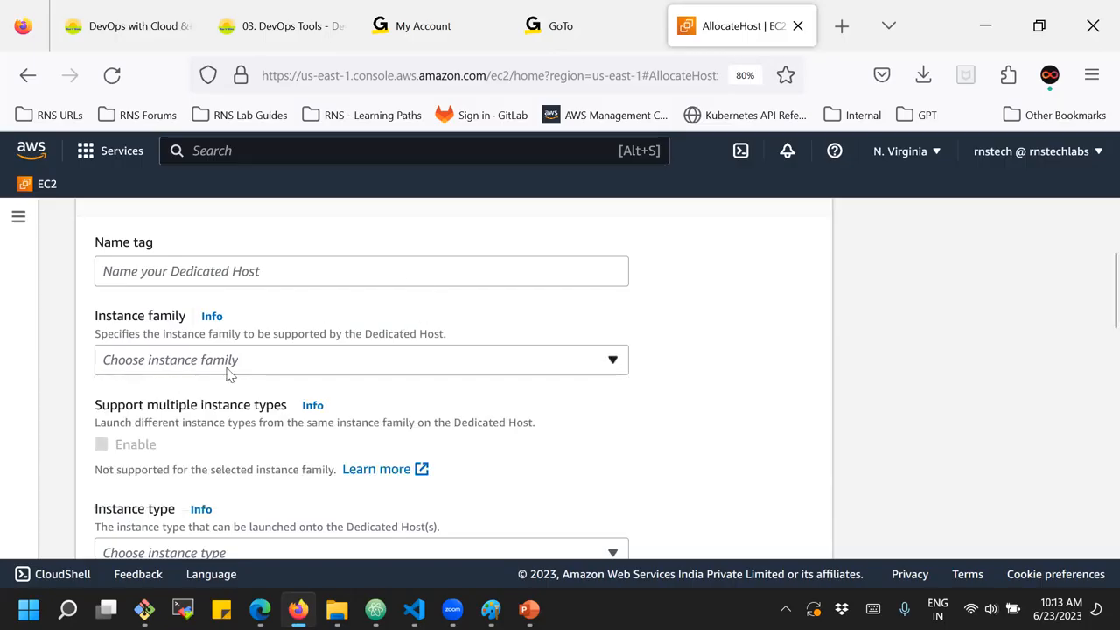
Examine the multiple instance types, instance type and Availability Zone settings of the Dedicated Host.
scroll(227, 371, "down", 2)
scroll(229, 369, "down", 2)
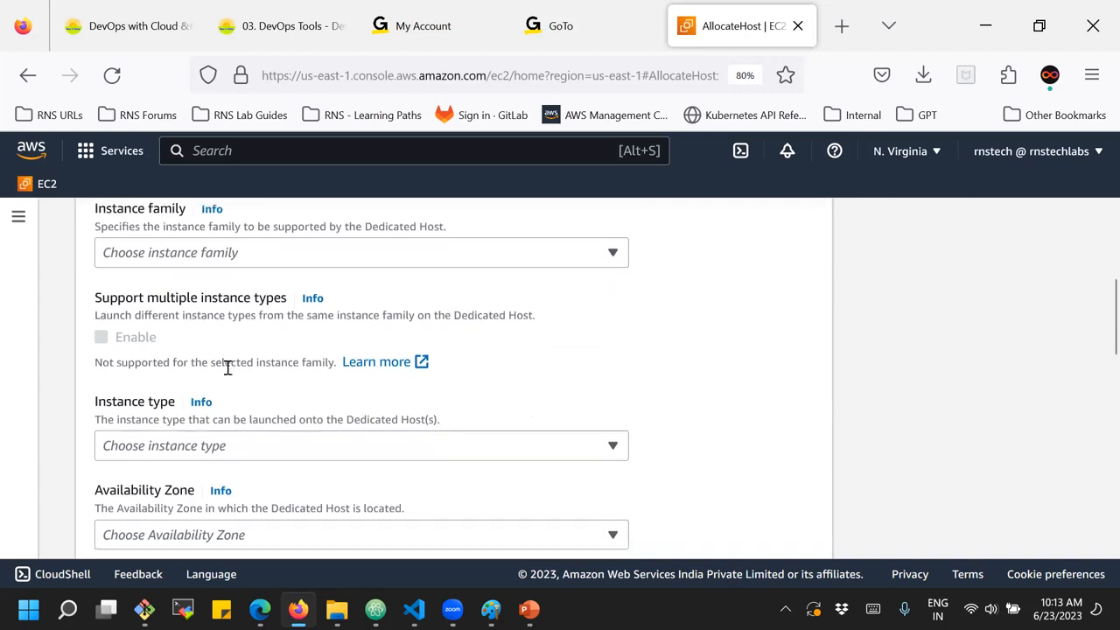
left_click(176, 351)
left_click(176, 351)
scroll(176, 352, "down", 2)
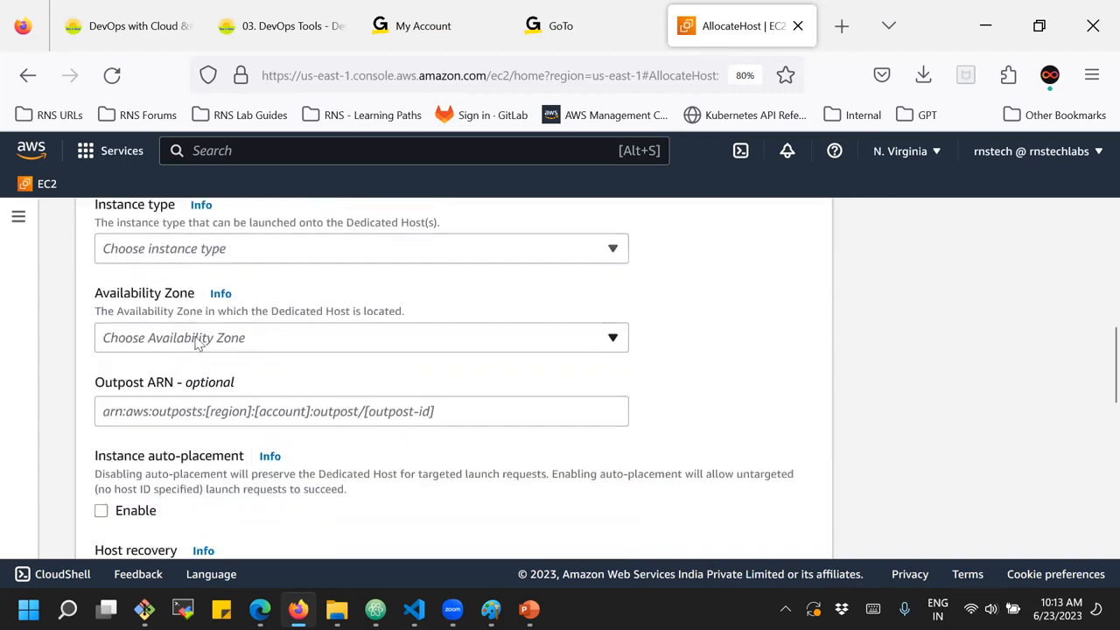
Read the host recovery and instance auto-placement descriptions, highlighting the key text in each.
scroll(230, 385, "down", 4)
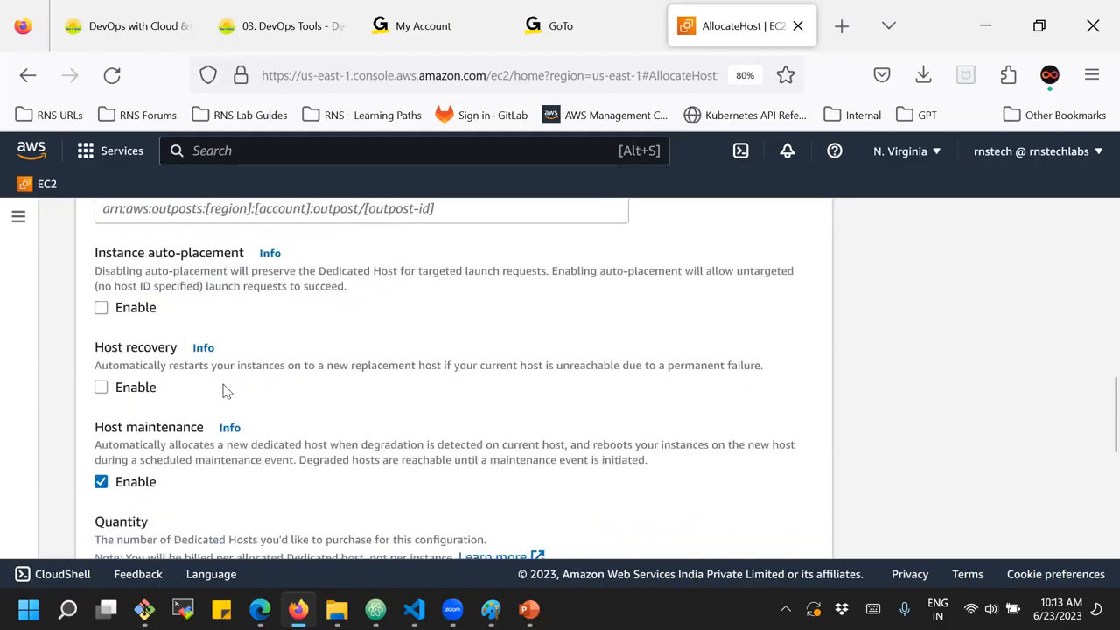
left_click_drag(111, 361, 367, 371)
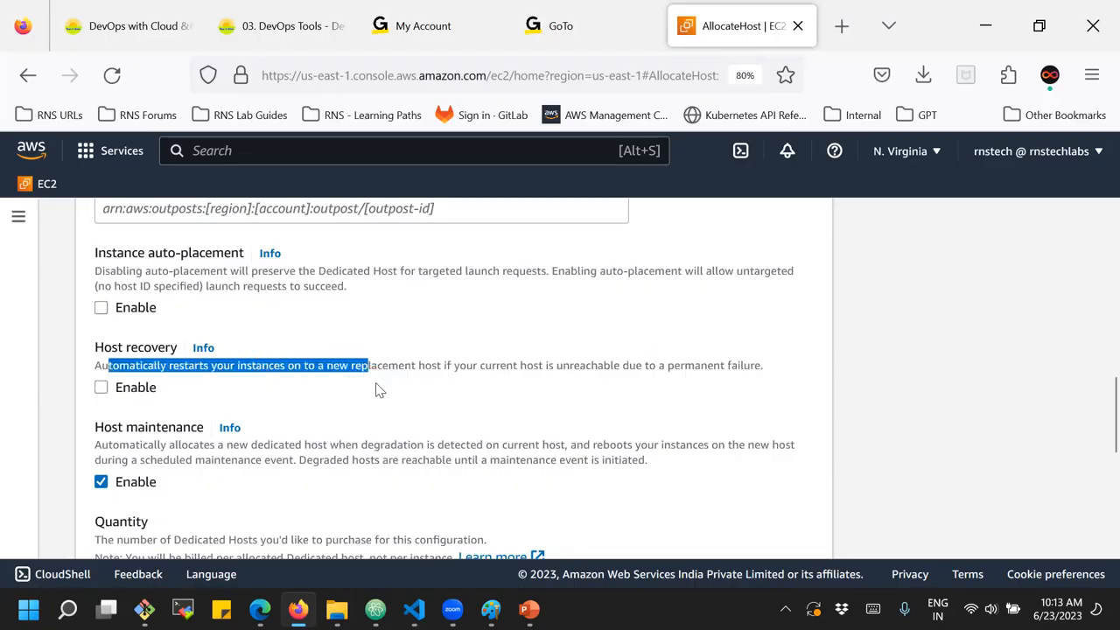
left_click(378, 390)
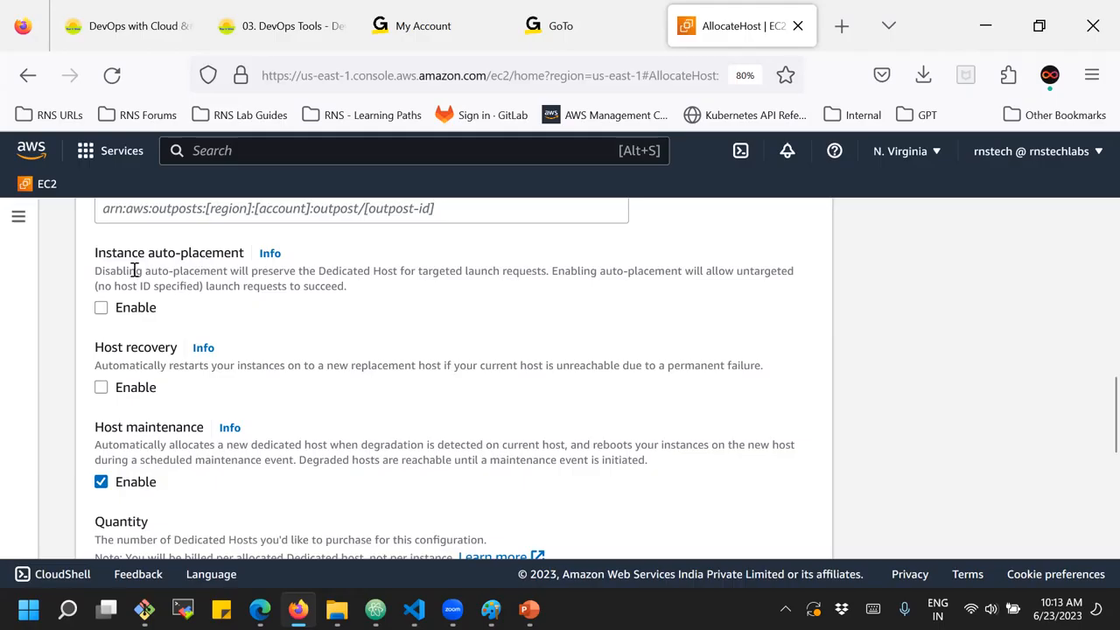
left_click_drag(128, 270, 534, 272)
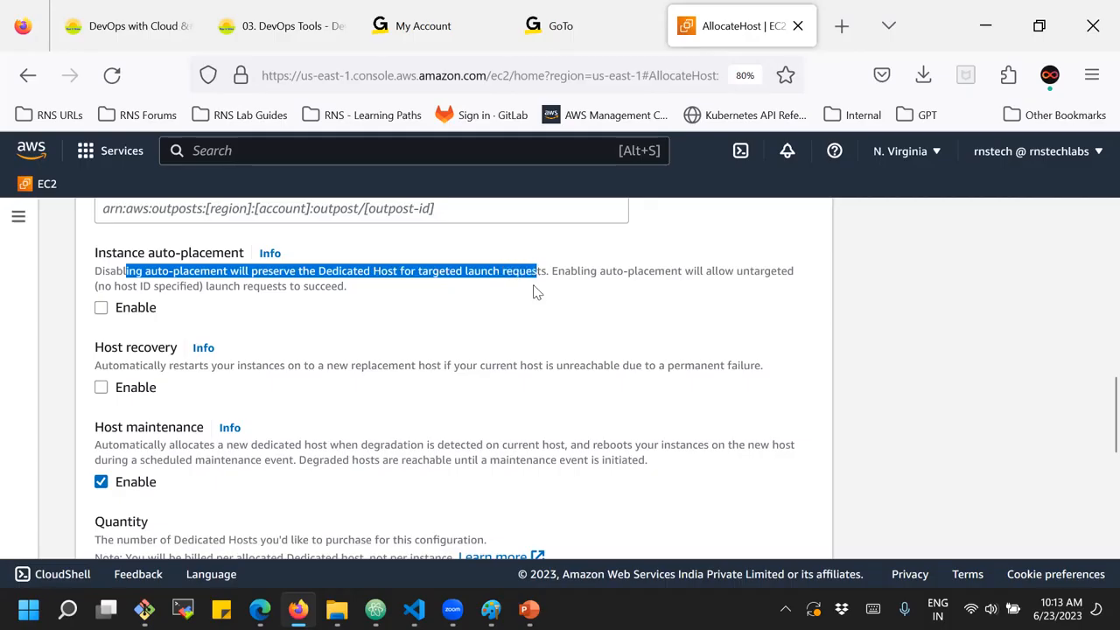
left_click(537, 293)
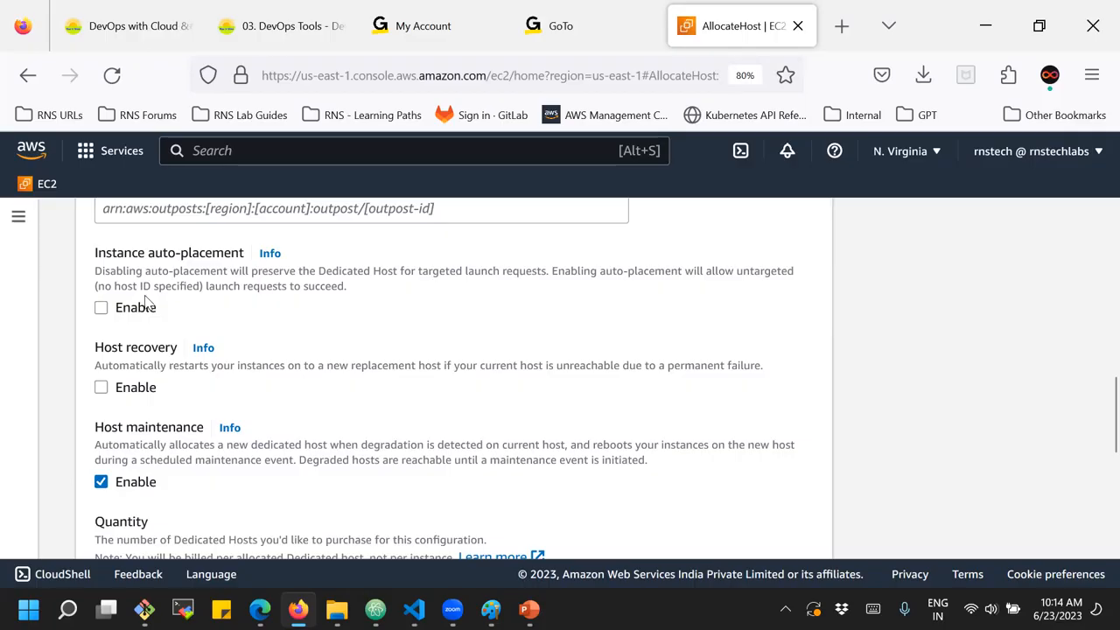
Check the host maintenance option and the quantity of Dedicated Hosts to purchase.
scroll(146, 301, "down", 2)
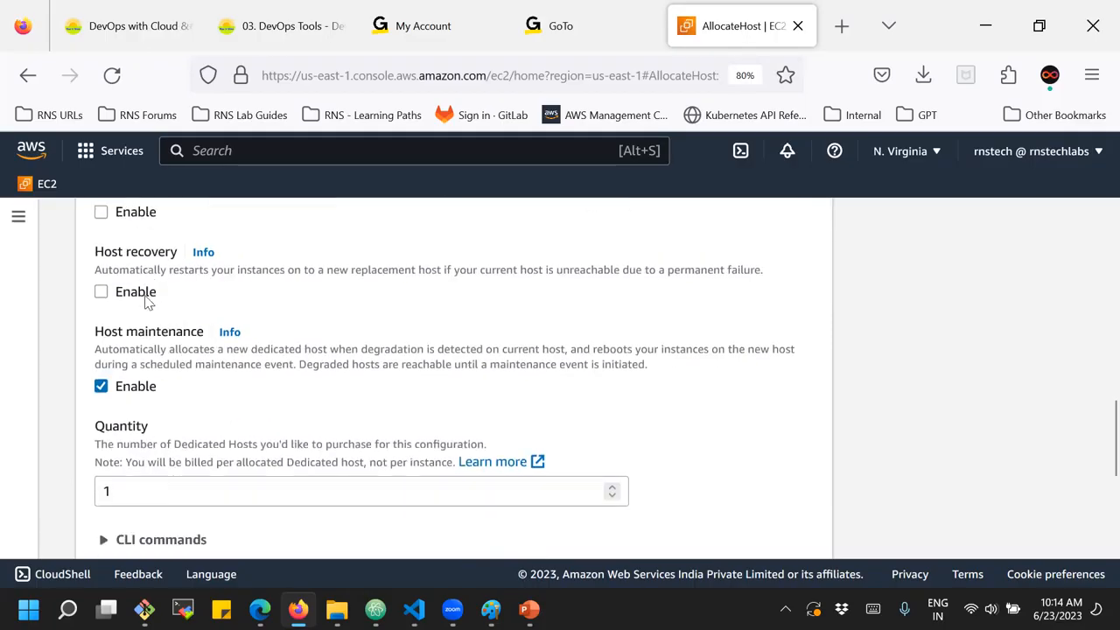
scroll(146, 301, "down", 4)
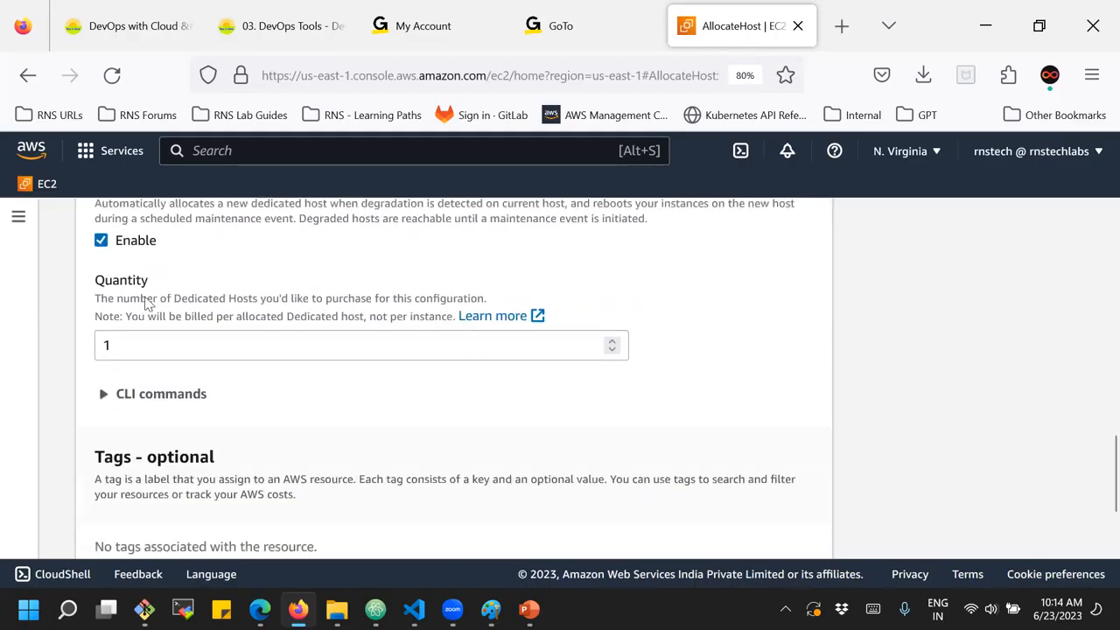
double_click(125, 278)
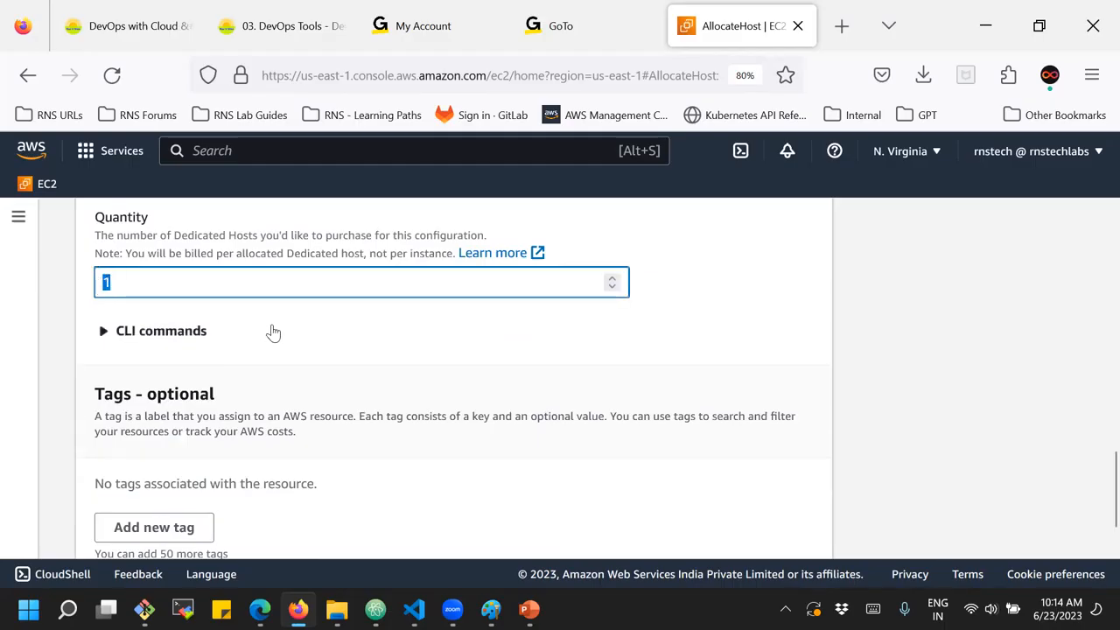
Review the Dedicated Host settings again and highlight the introductory sentence about provisioning EC2 instances on dedicated physical servers.
scroll(273, 331, "up", 10)
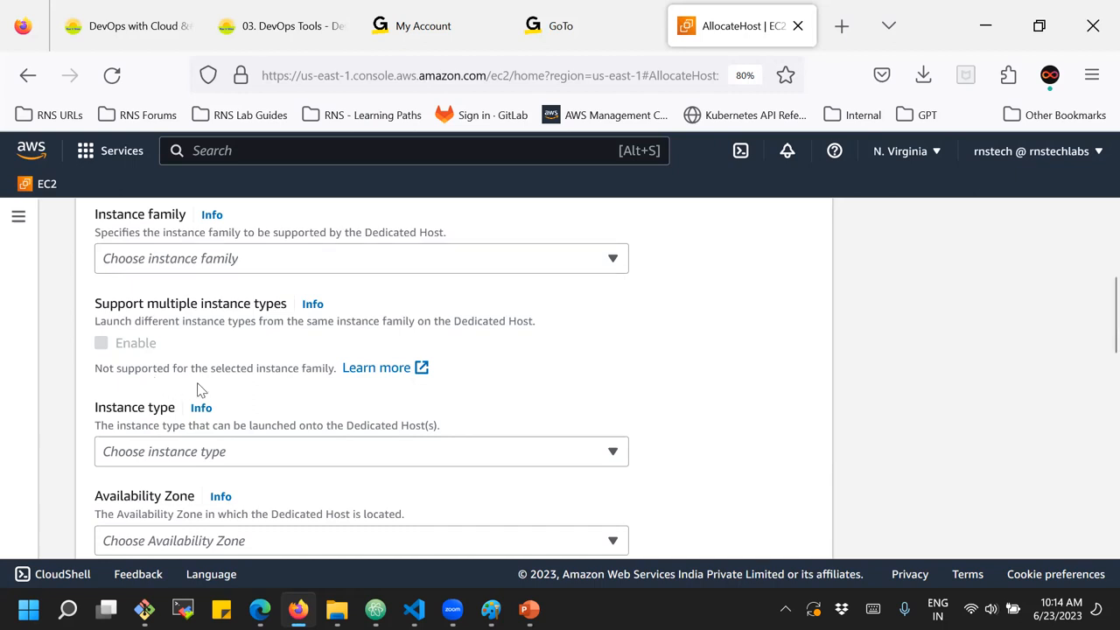
scroll(198, 389, "down", 2)
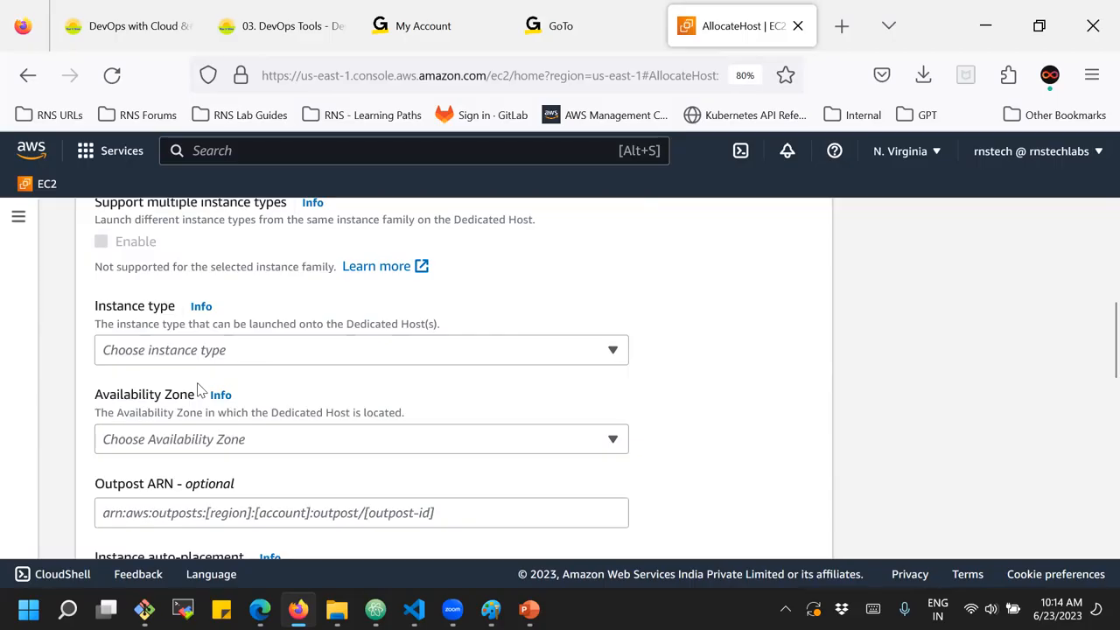
scroll(198, 389, "up", 8)
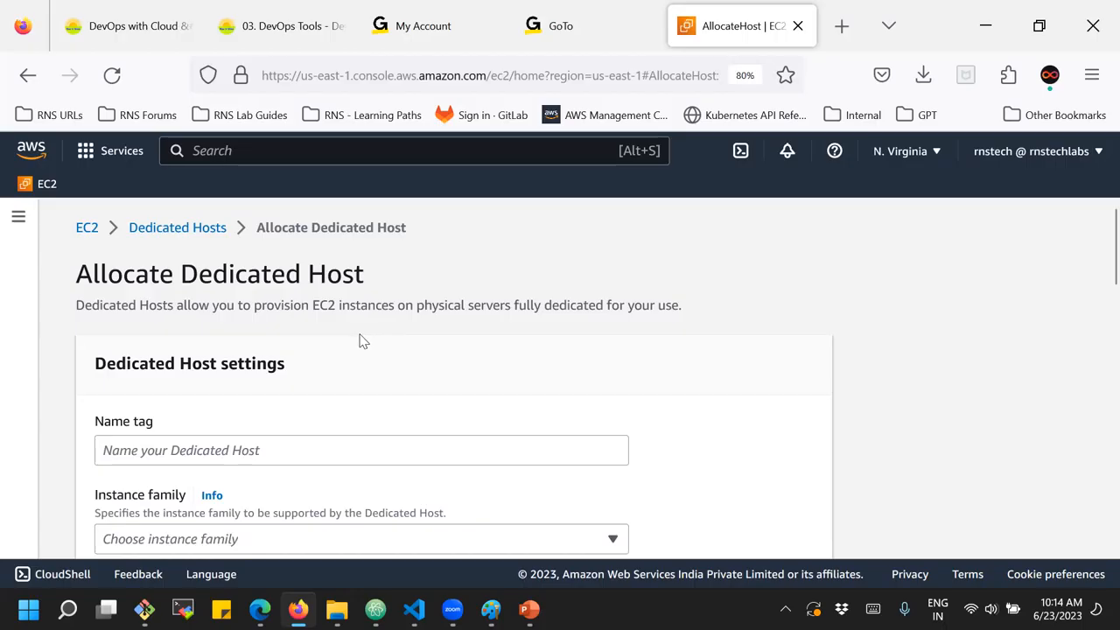
left_click_drag(79, 305, 687, 319)
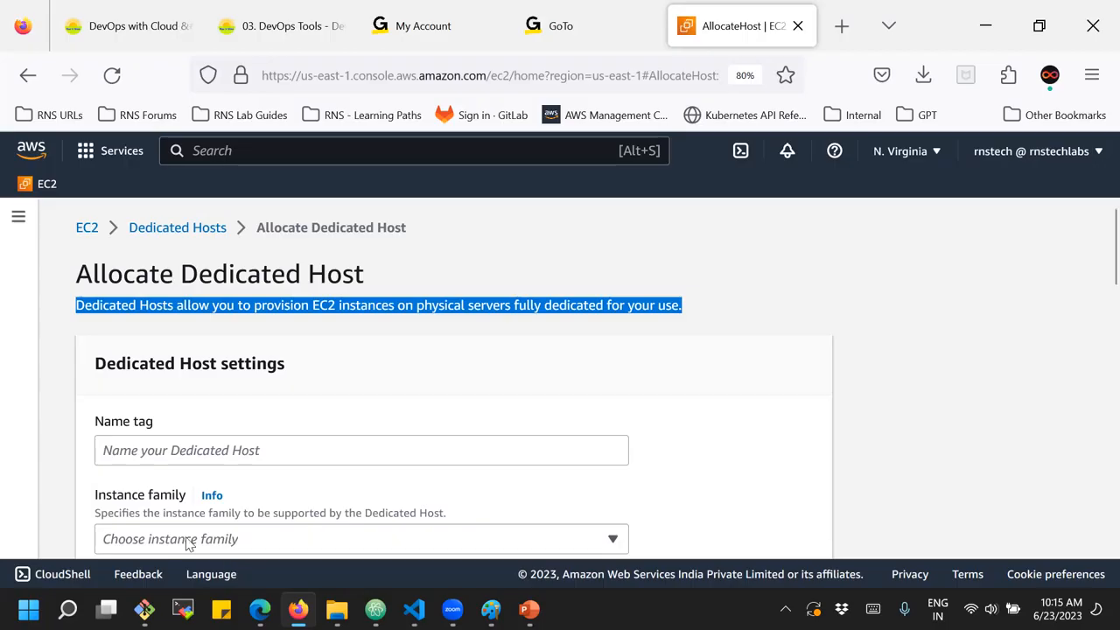
Leave the Dedicated Host form, go to the EC2 Instances page, and start launching a new instance.
left_click(87, 229)
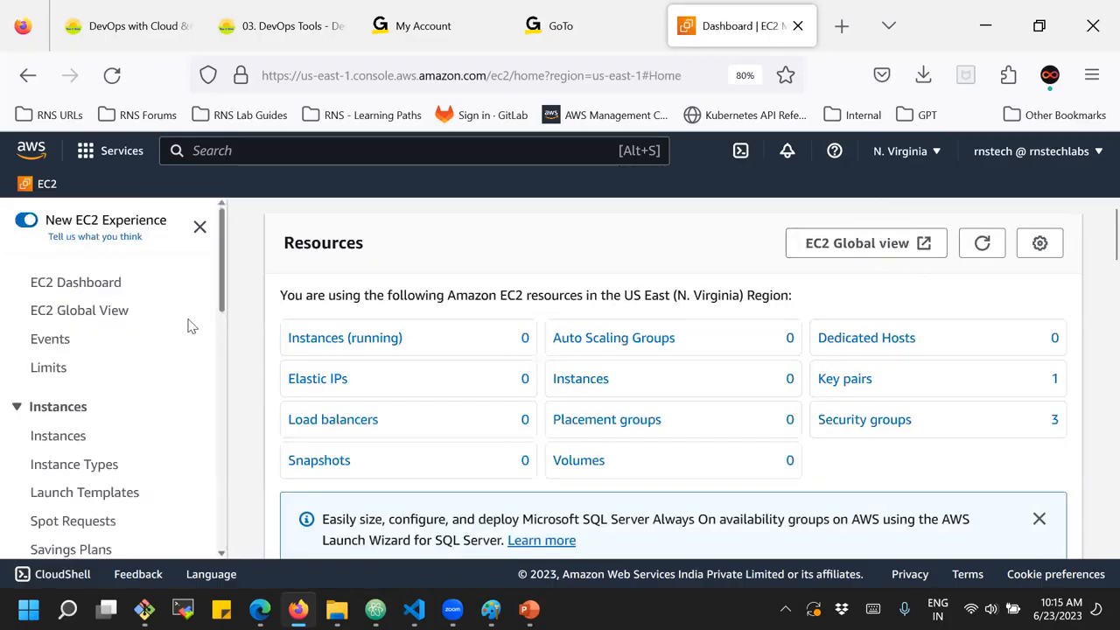
left_click(56, 437)
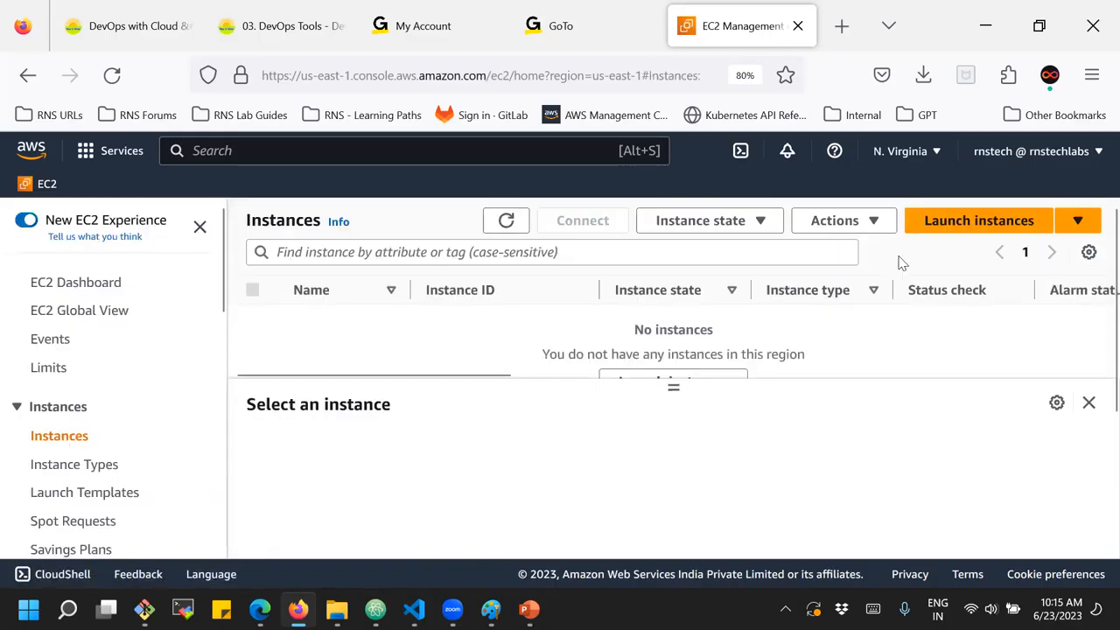
left_click(967, 221)
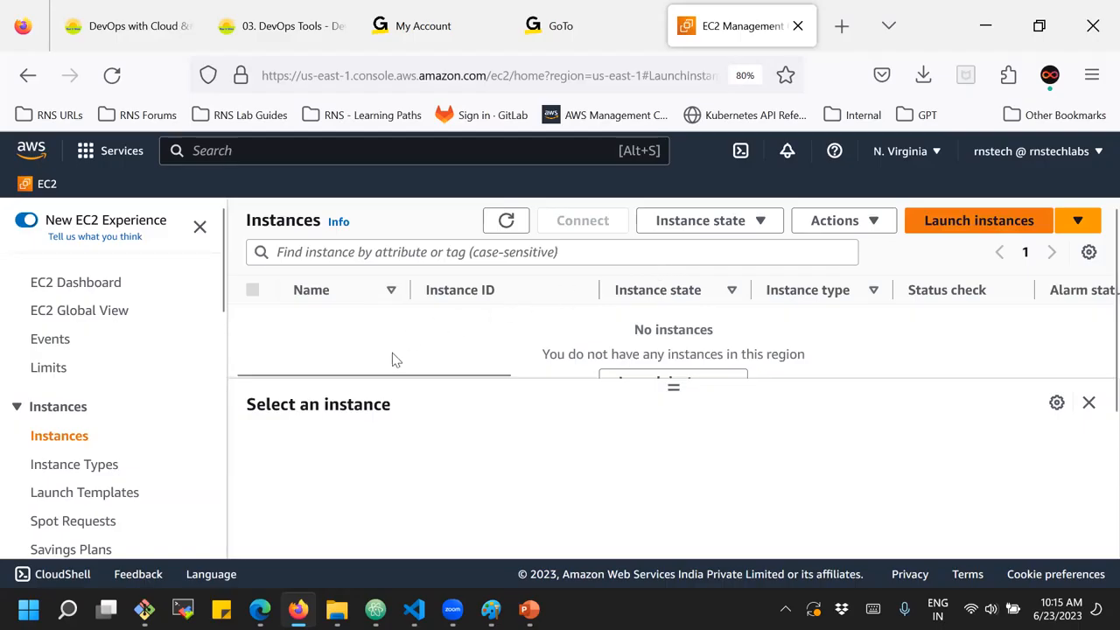
Expand the Advanced details section of the instance launch form.
scroll(407, 344, "down", 2)
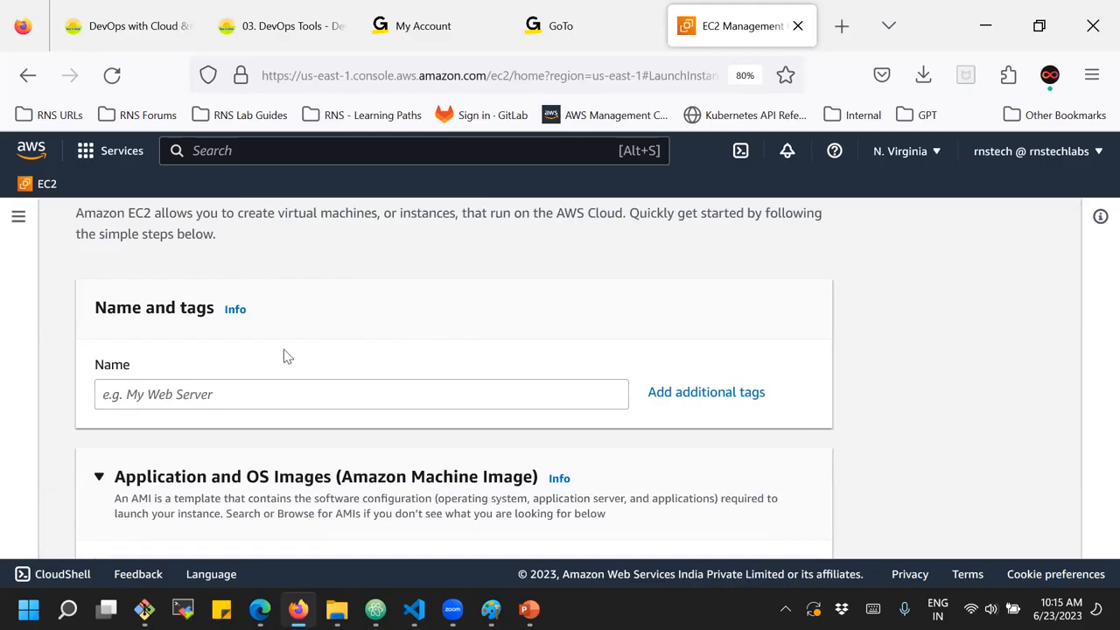
scroll(283, 349, "down", 15)
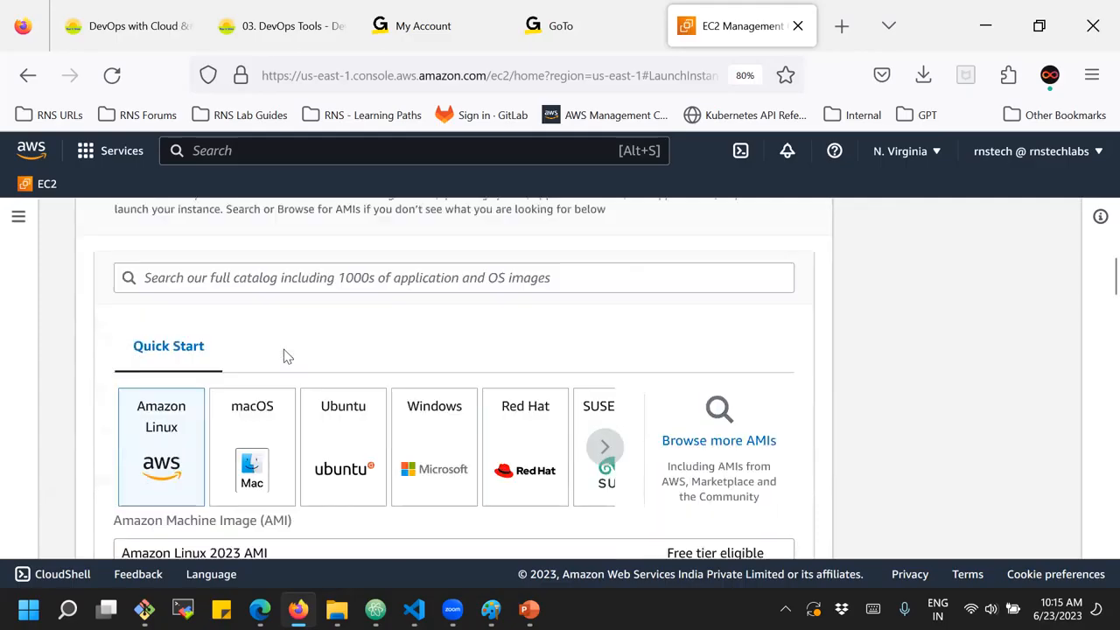
scroll(285, 357, "down", 10)
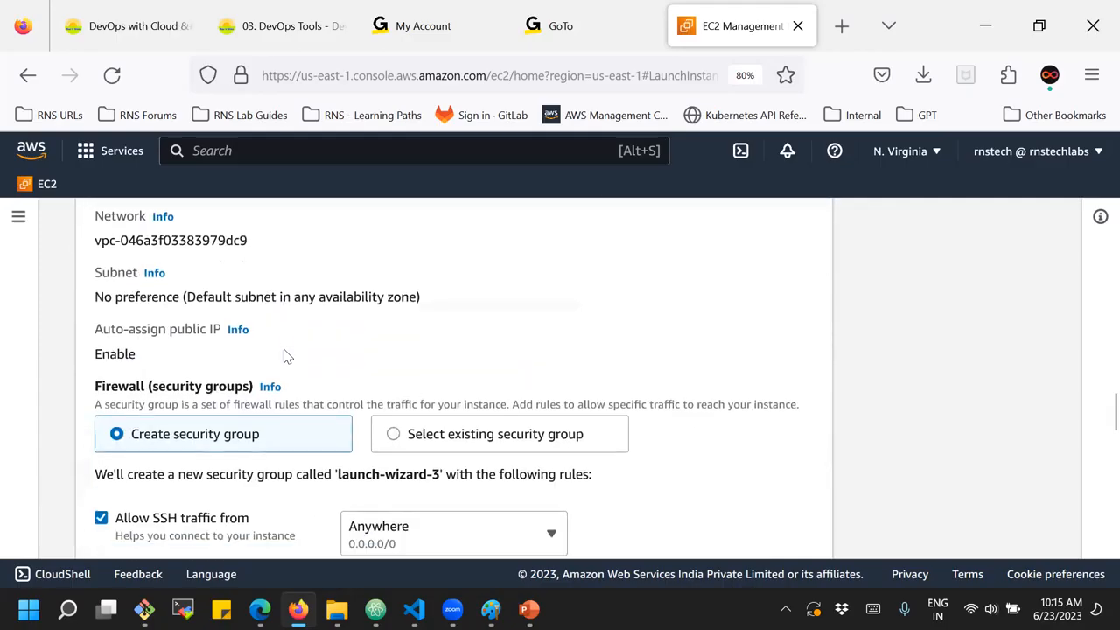
scroll(285, 357, "down", 2)
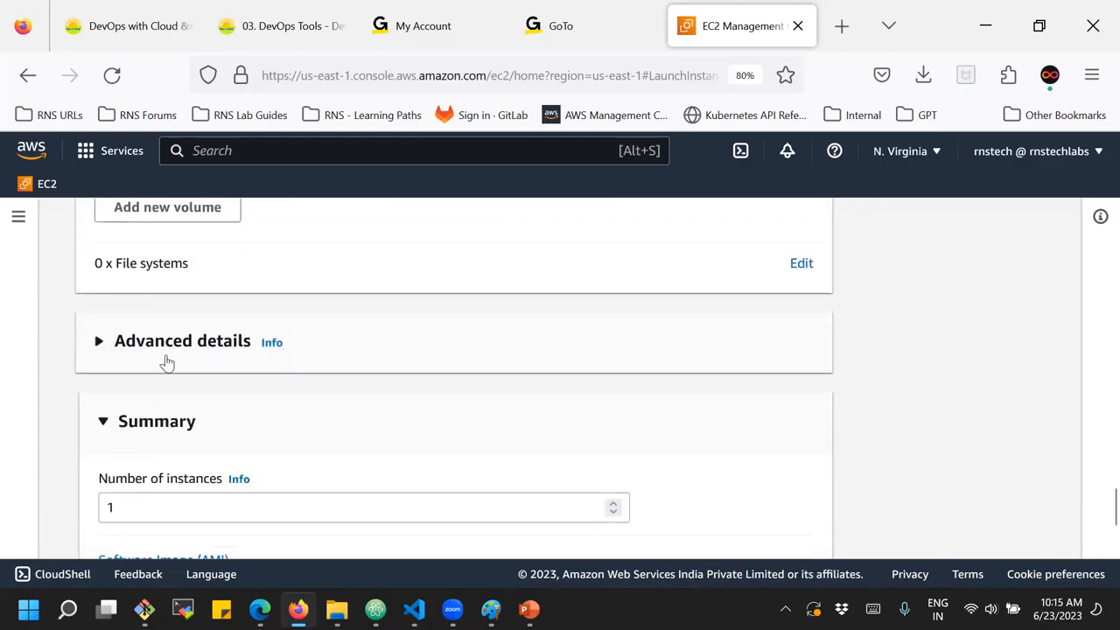
left_click(348, 350)
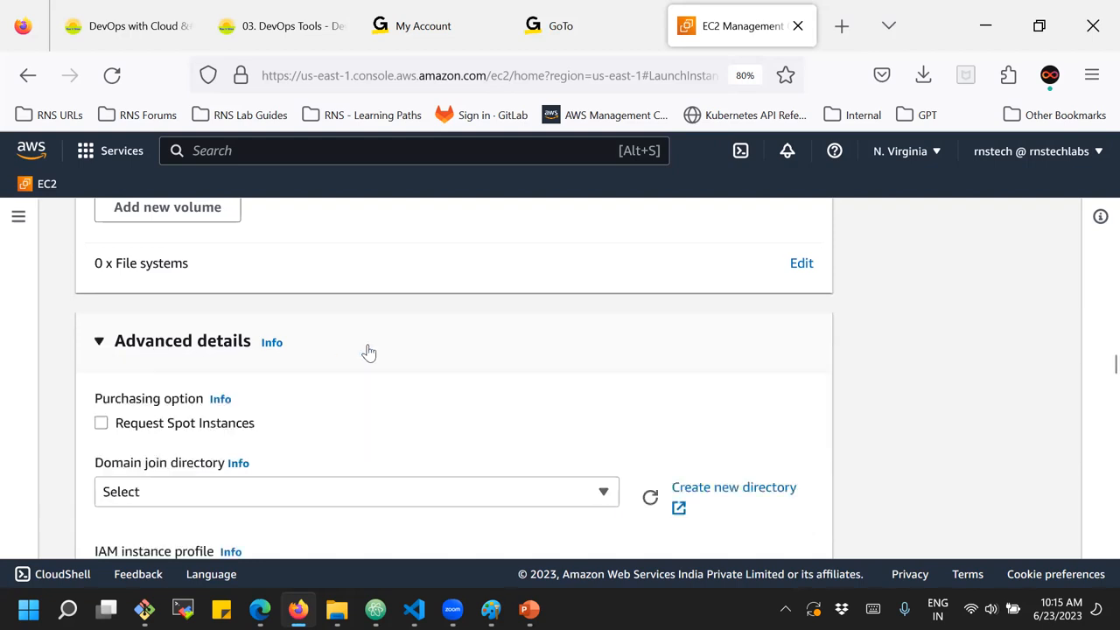
Look through the advanced launch settings, from the purchasing option to capacity reservation, and highlight the Placement group label.
scroll(368, 352, "down", 2)
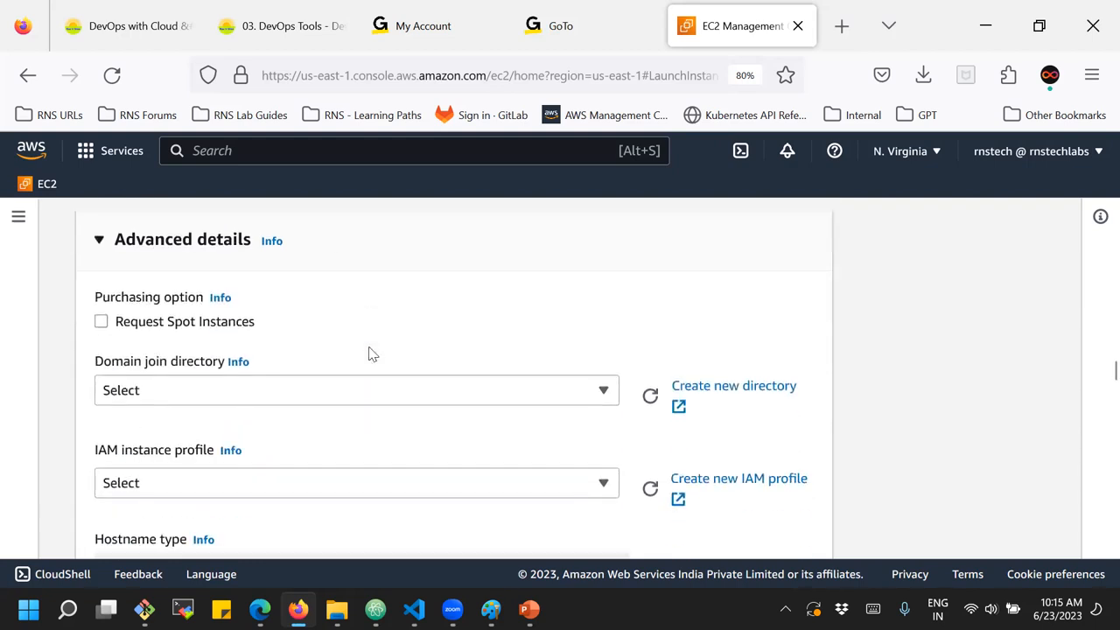
scroll(368, 352, "down", 2)
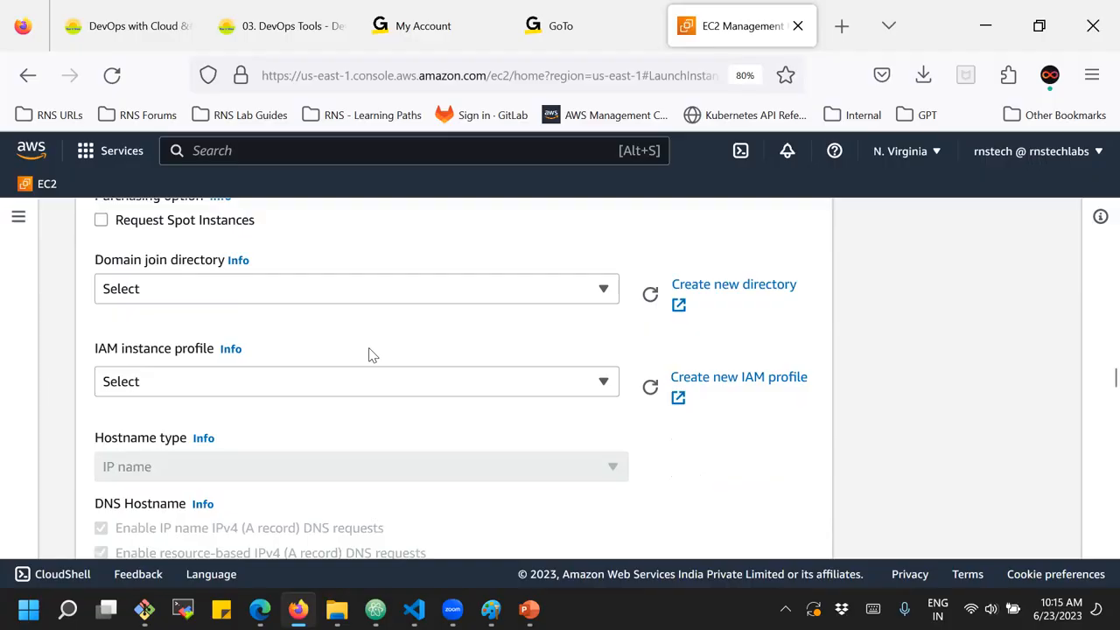
scroll(368, 350, "down", 6)
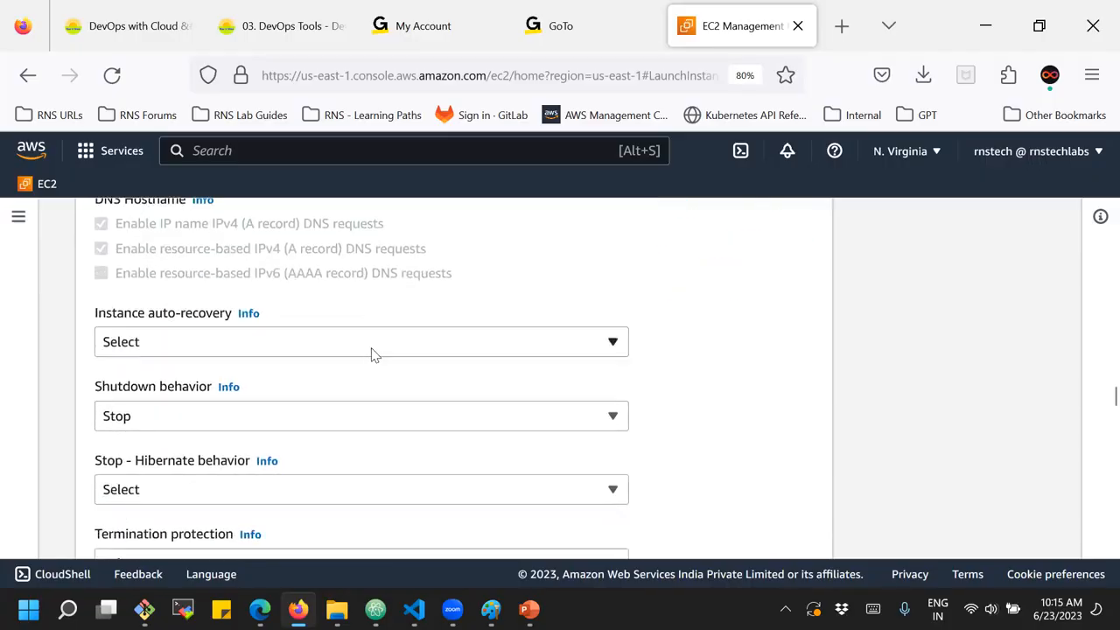
scroll(371, 354, "down", 4)
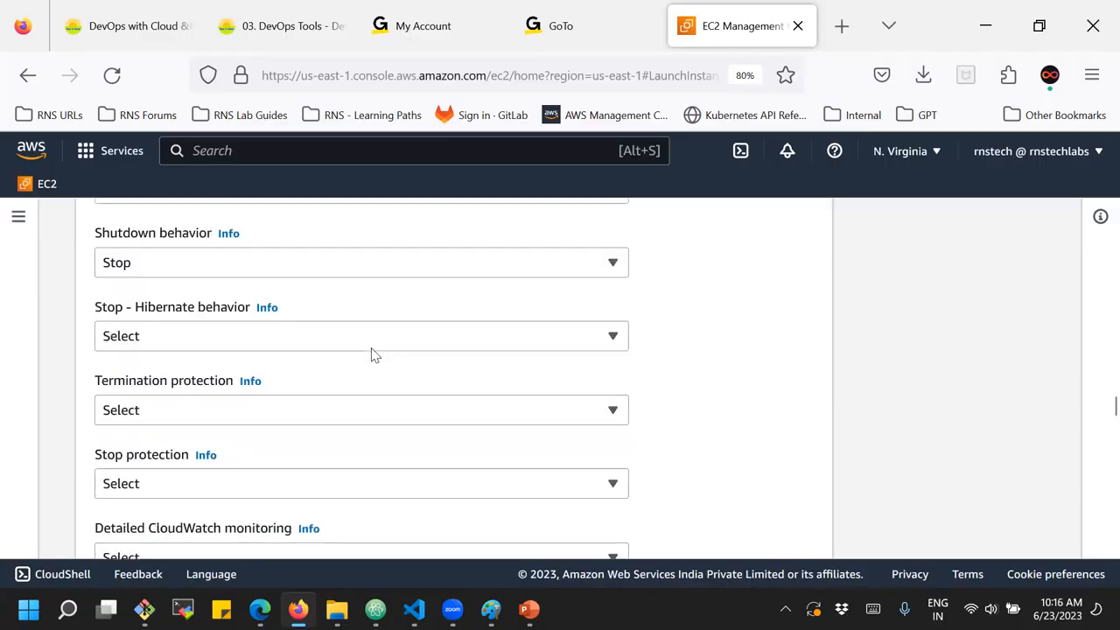
scroll(372, 354, "down", 6)
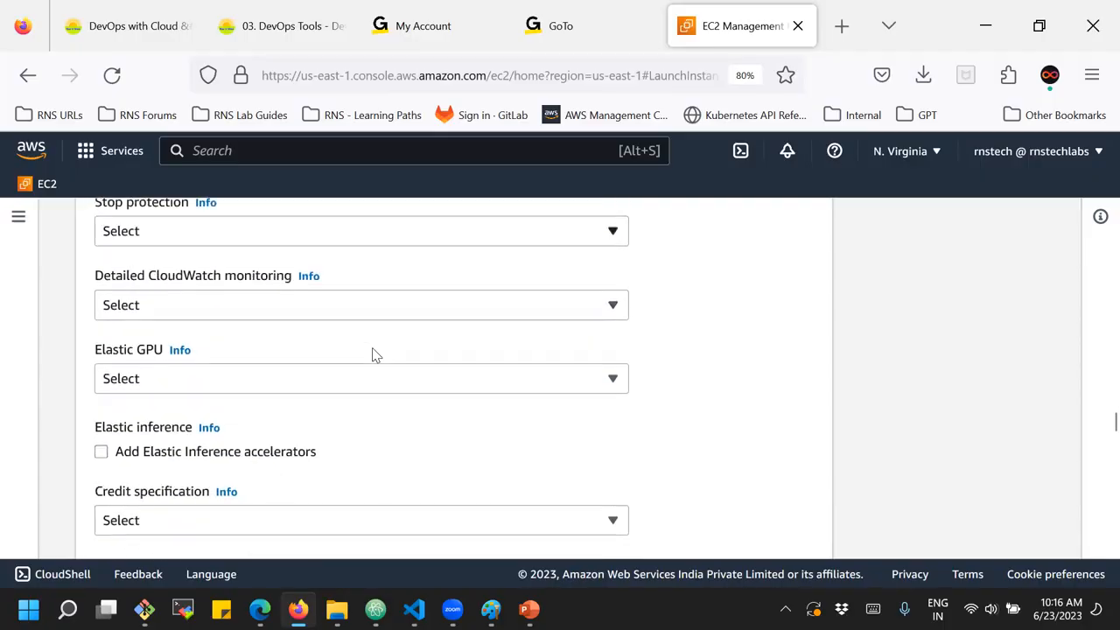
scroll(372, 354, "down", 2)
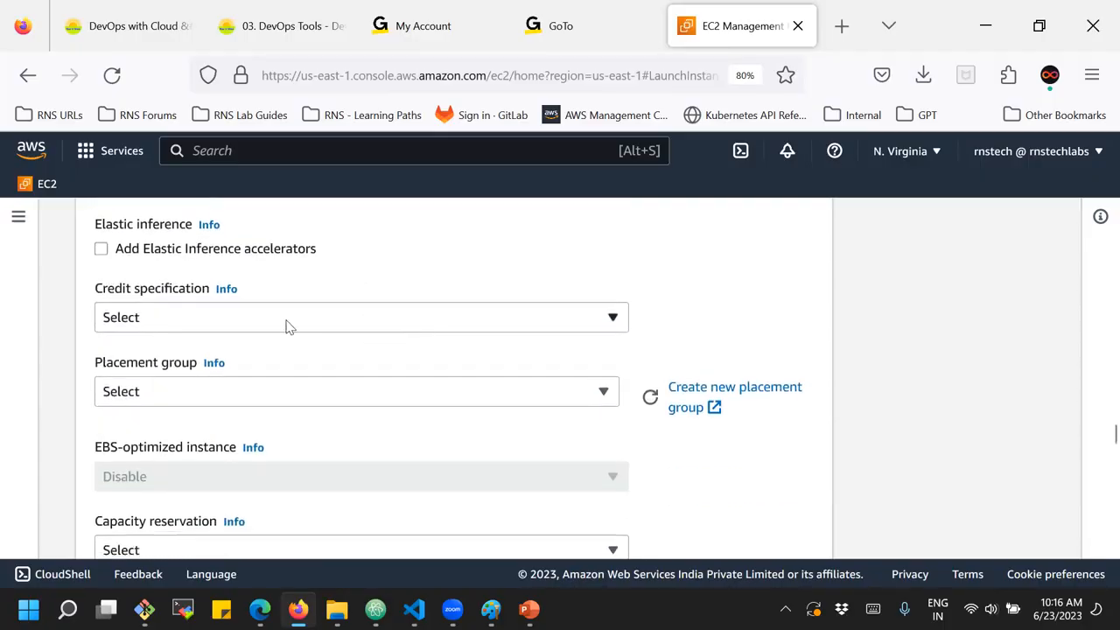
left_click_drag(96, 367, 201, 375)
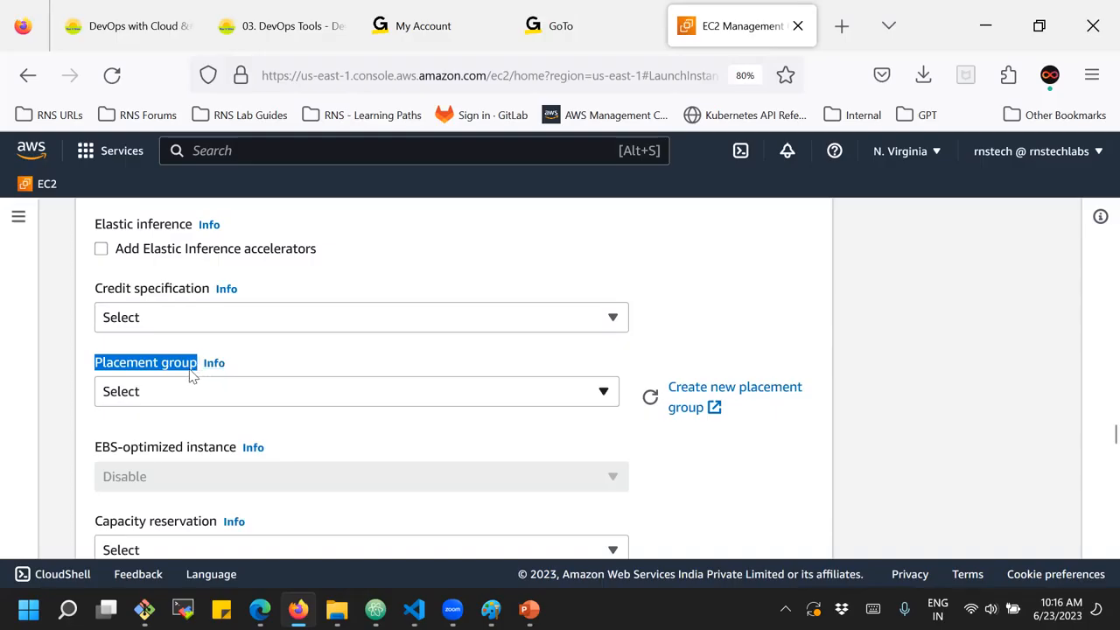
Check the available placement groups in the launch form, and open the form for creating a new placement group.
left_click(174, 392)
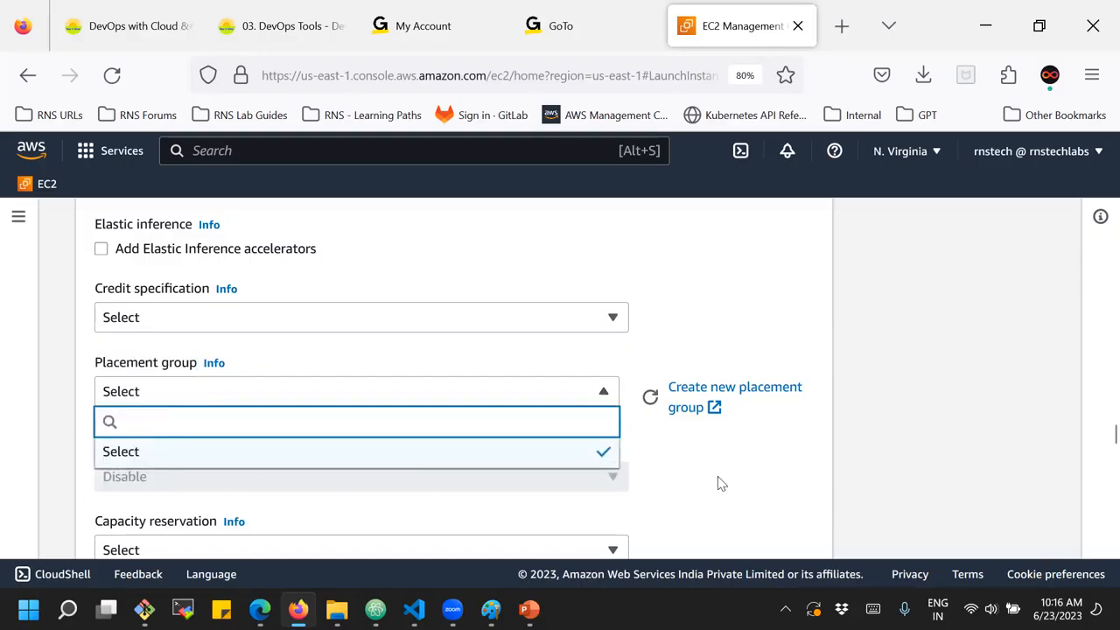
left_click(724, 439)
left_click(733, 396)
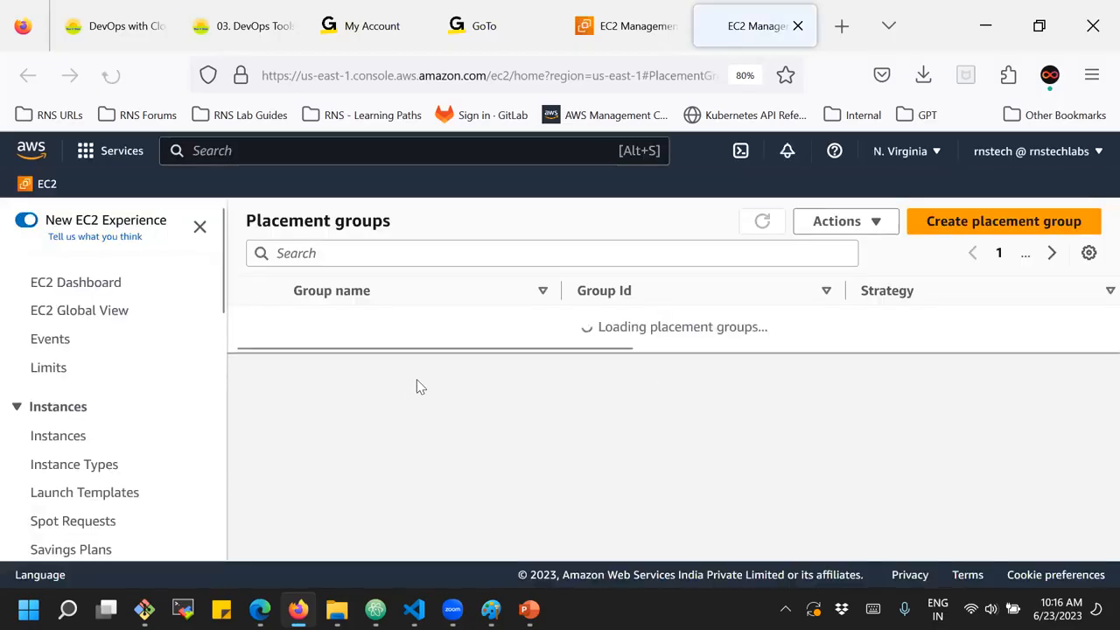
left_click(1004, 220)
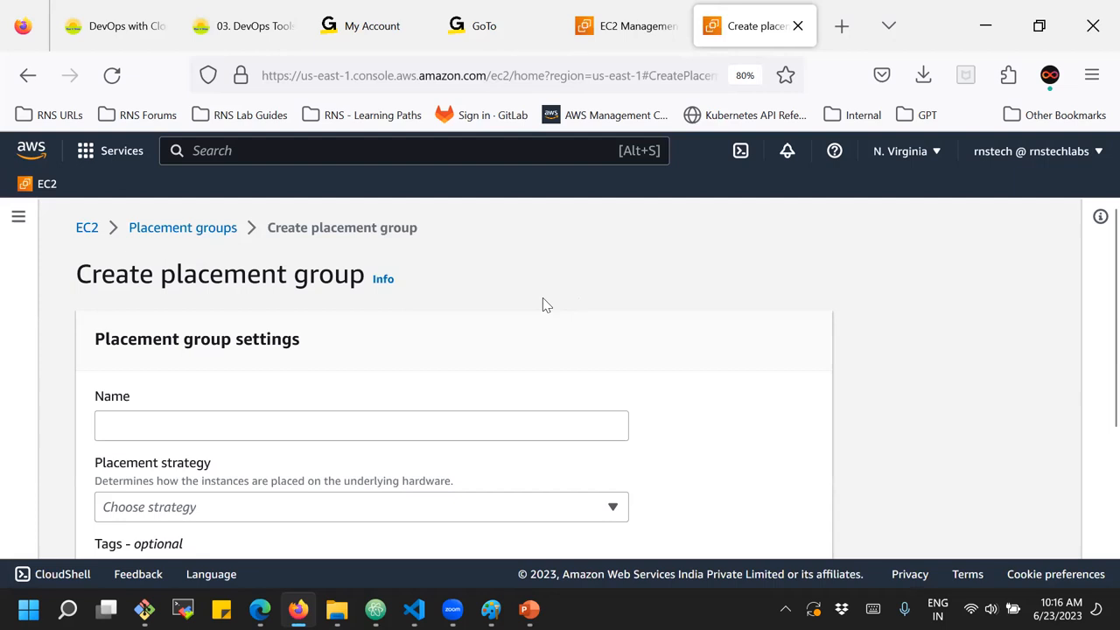
Examine the placement group settings, including the available placement strategies.
scroll(543, 305, "down", 1)
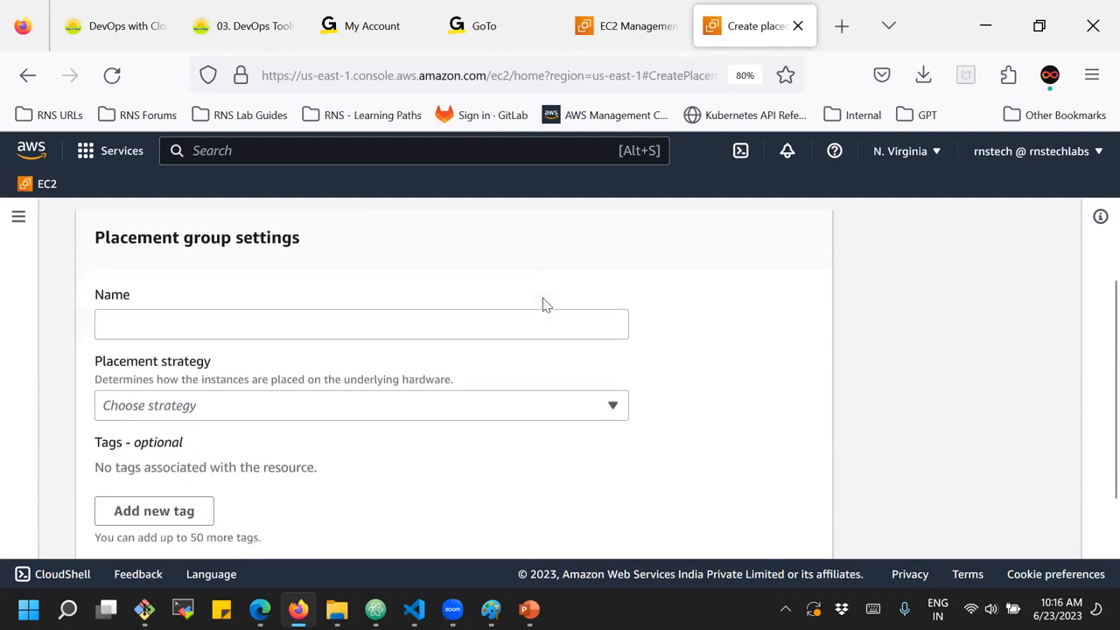
left_click(159, 411)
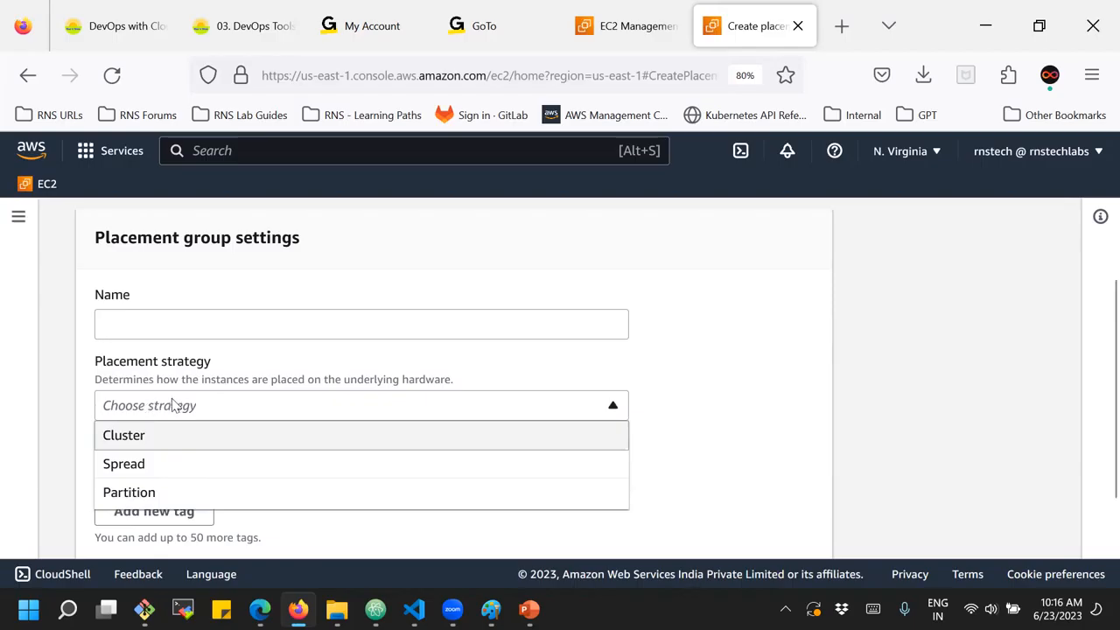
left_click(228, 375)
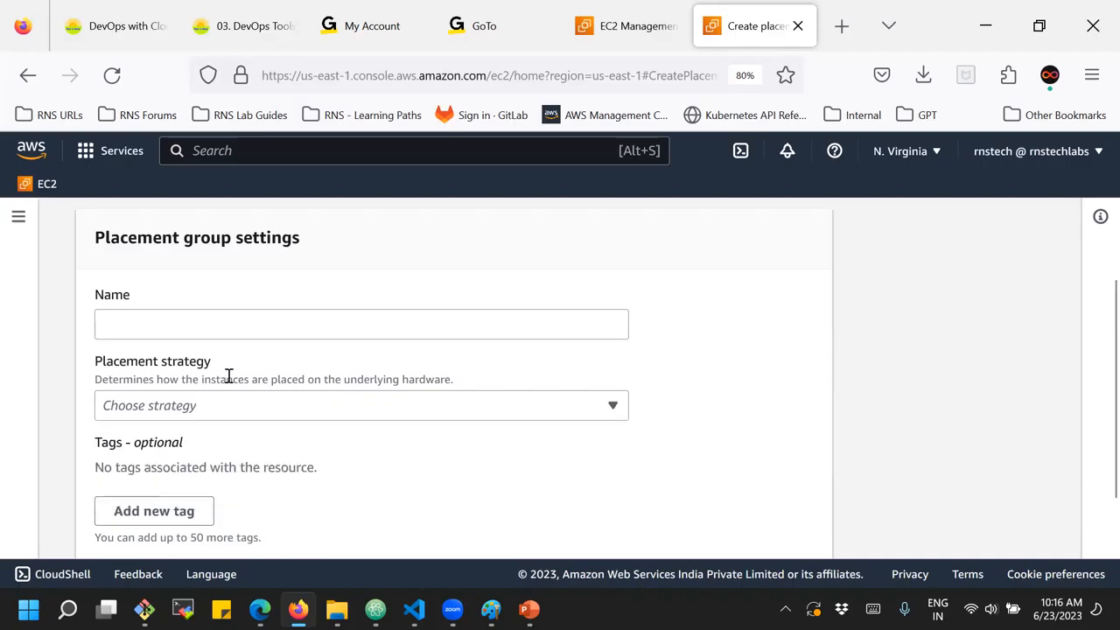
scroll(227, 376, "down", 1)
scroll(233, 380, "up", 1)
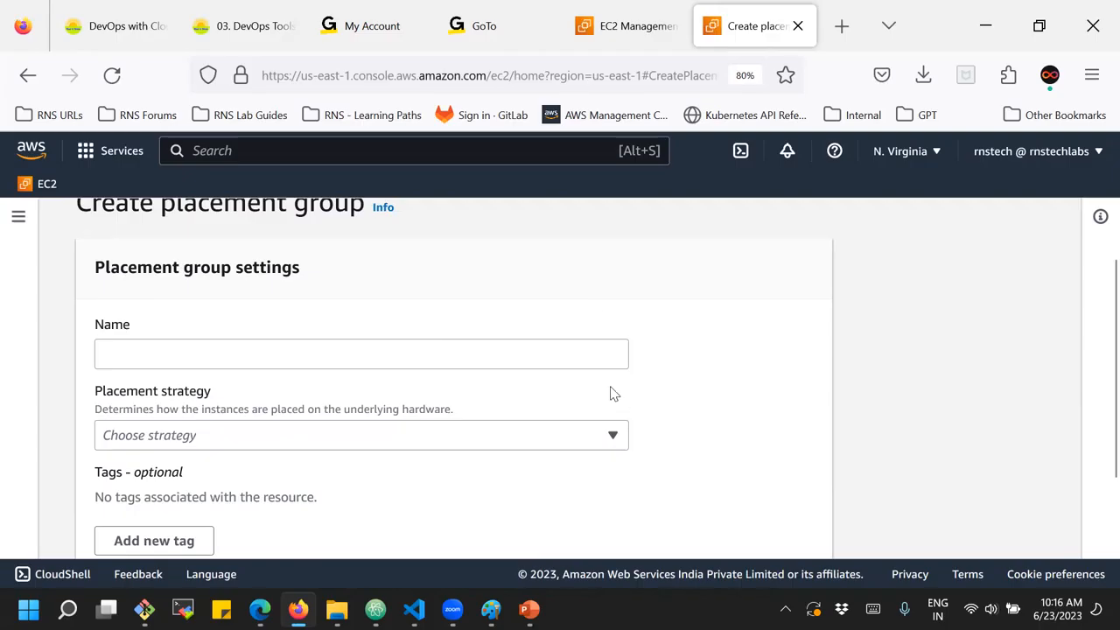
Return to the instance launch form, recheck the placement group choices, and highlight the Placement group label.
left_click(654, 42)
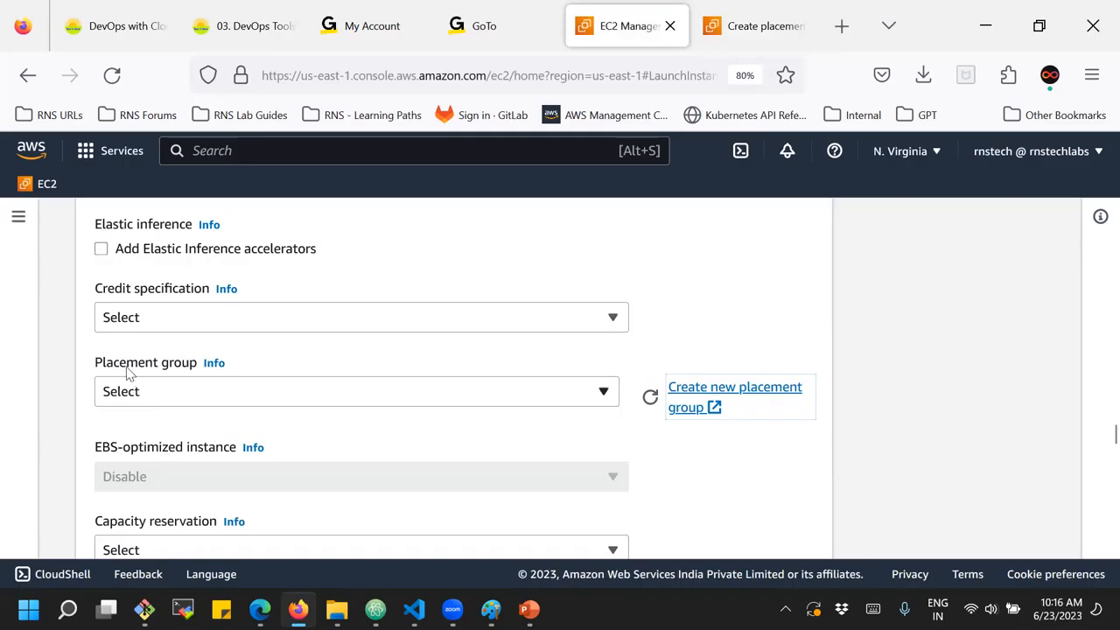
left_click(121, 395)
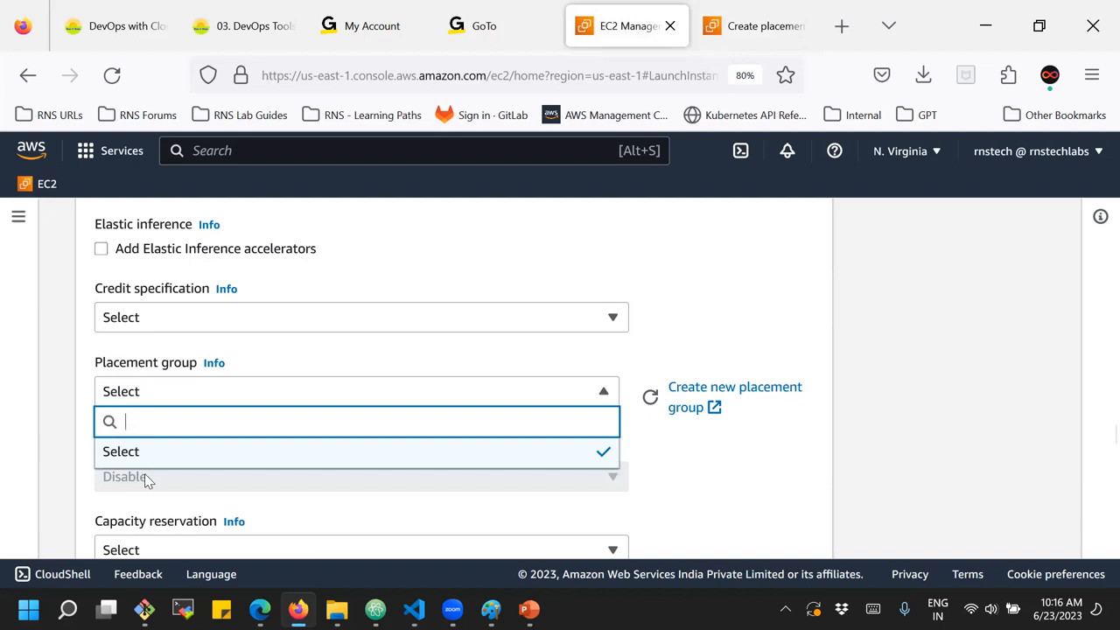
left_click_drag(94, 363, 194, 365)
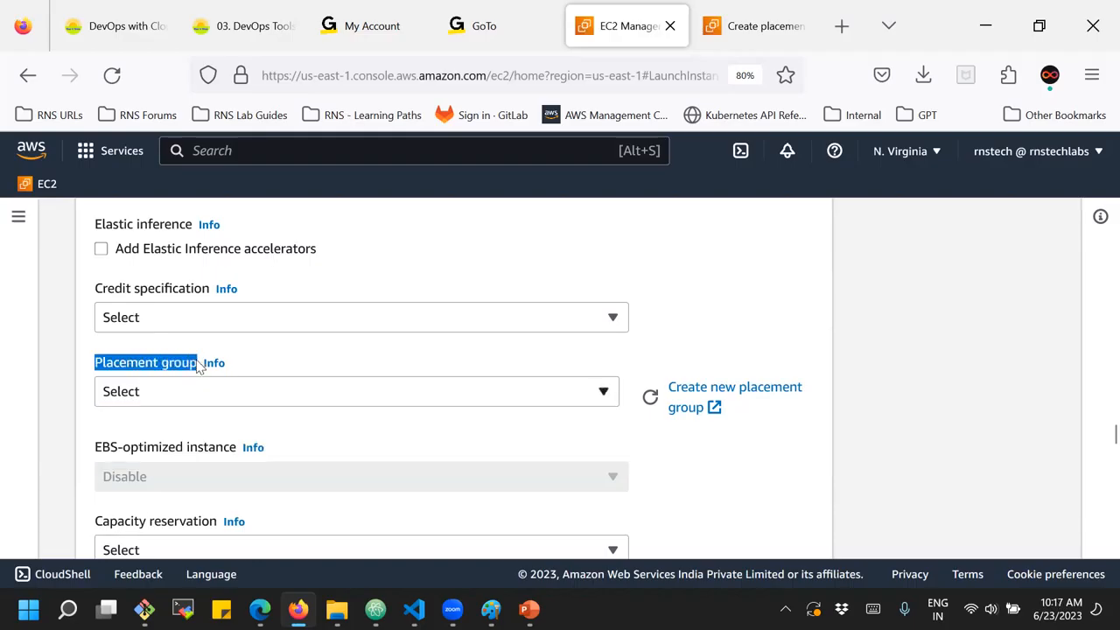
left_click(180, 400)
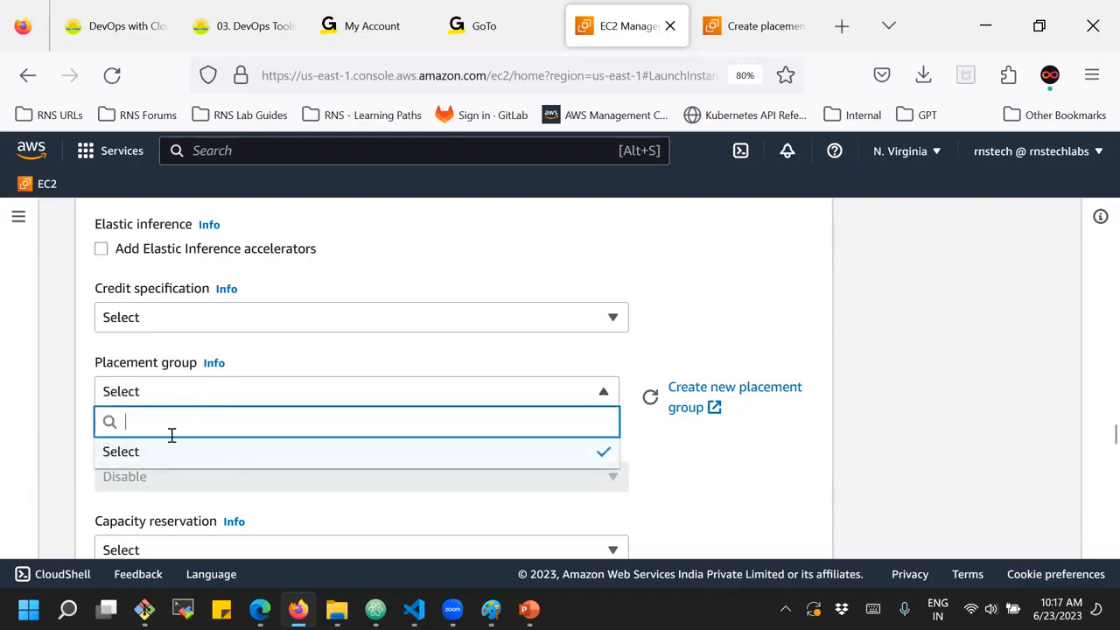
left_click(153, 498)
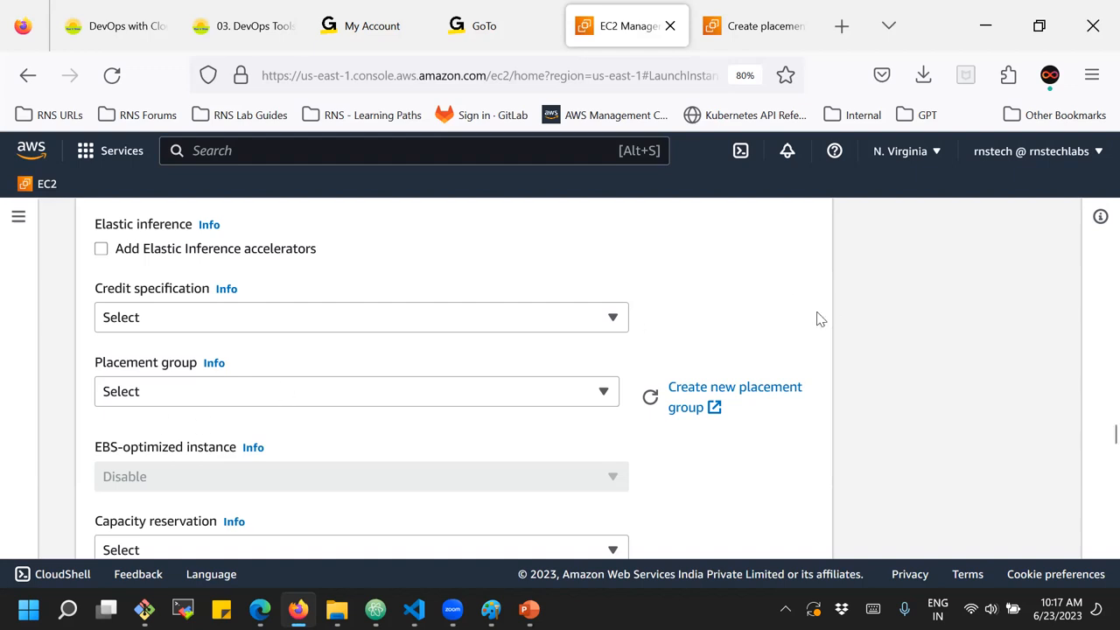
Leave the instance launch form, go to Scheduled Instances, and start purchasing Scheduled Instances.
scroll(790, 345, "up", 9)
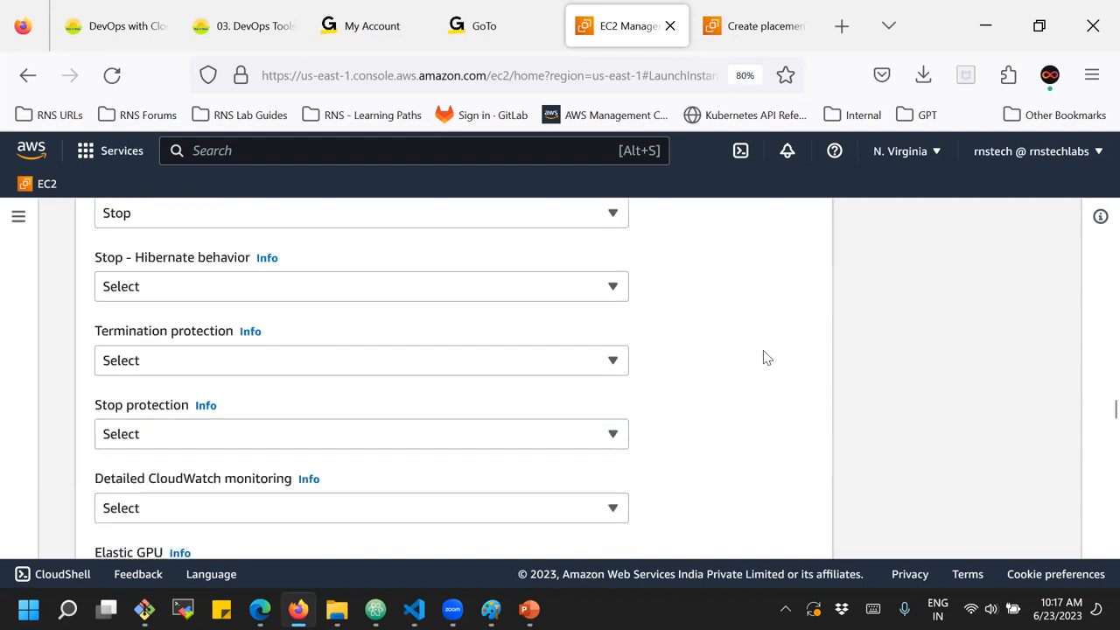
scroll(765, 358, "up", 8)
scroll(748, 368, "up", 10)
scroll(741, 371, "up", 12)
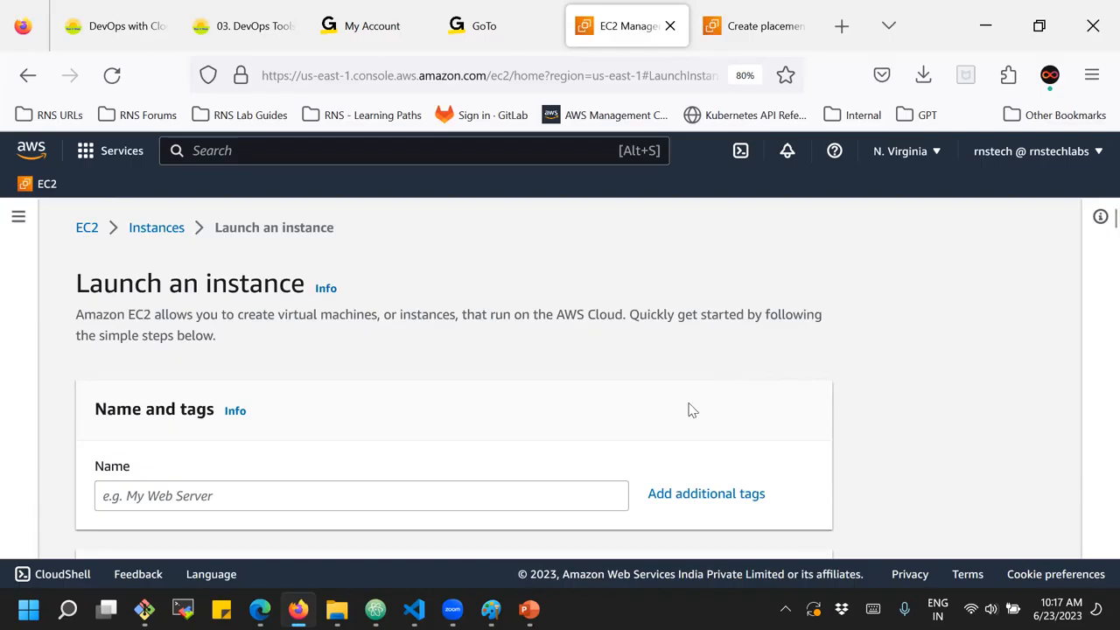
left_click(18, 216)
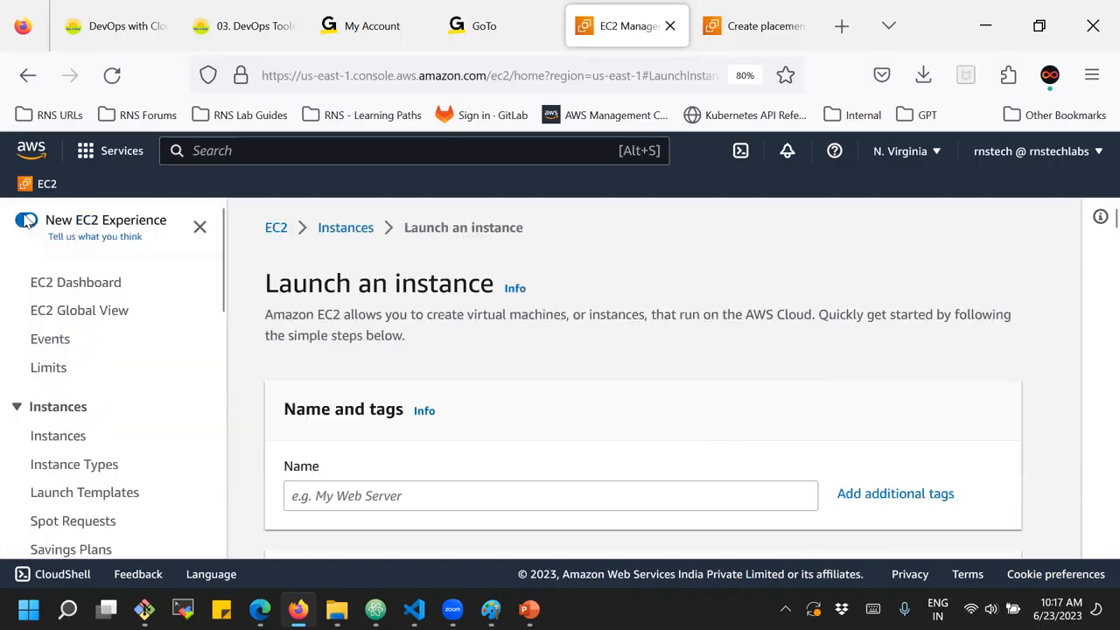
scroll(107, 395, "down", 2)
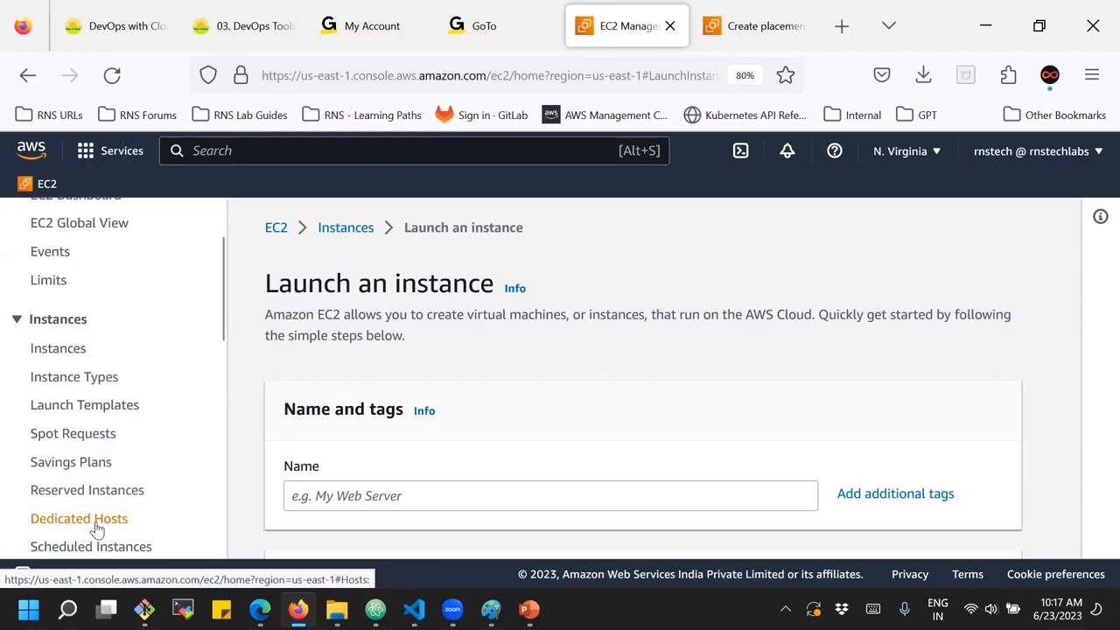
scroll(96, 528, "down", 2)
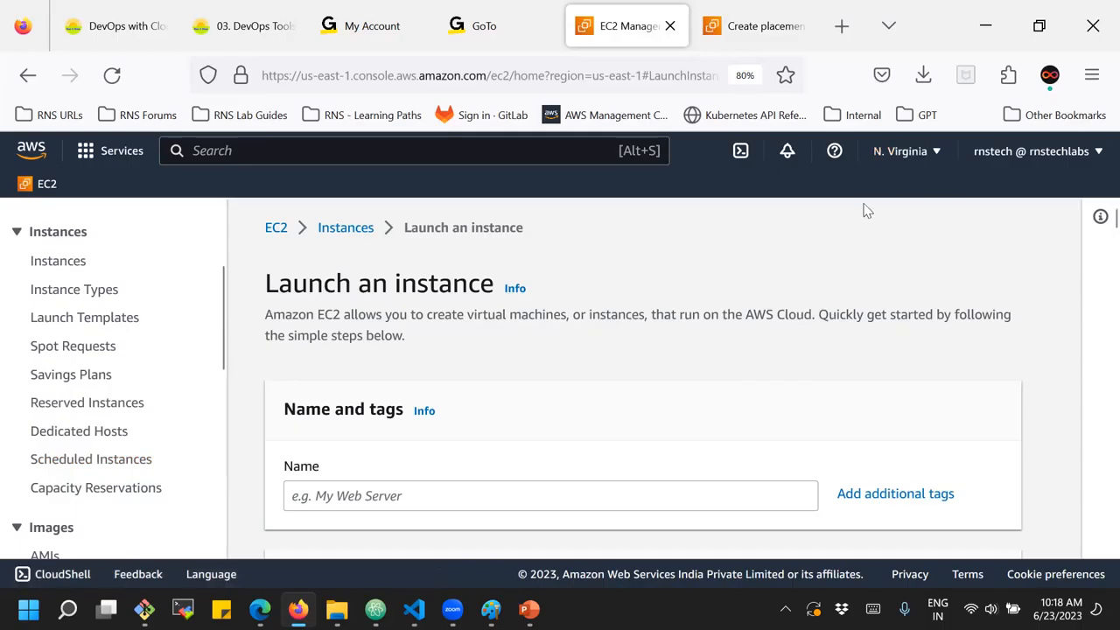
left_click(83, 464)
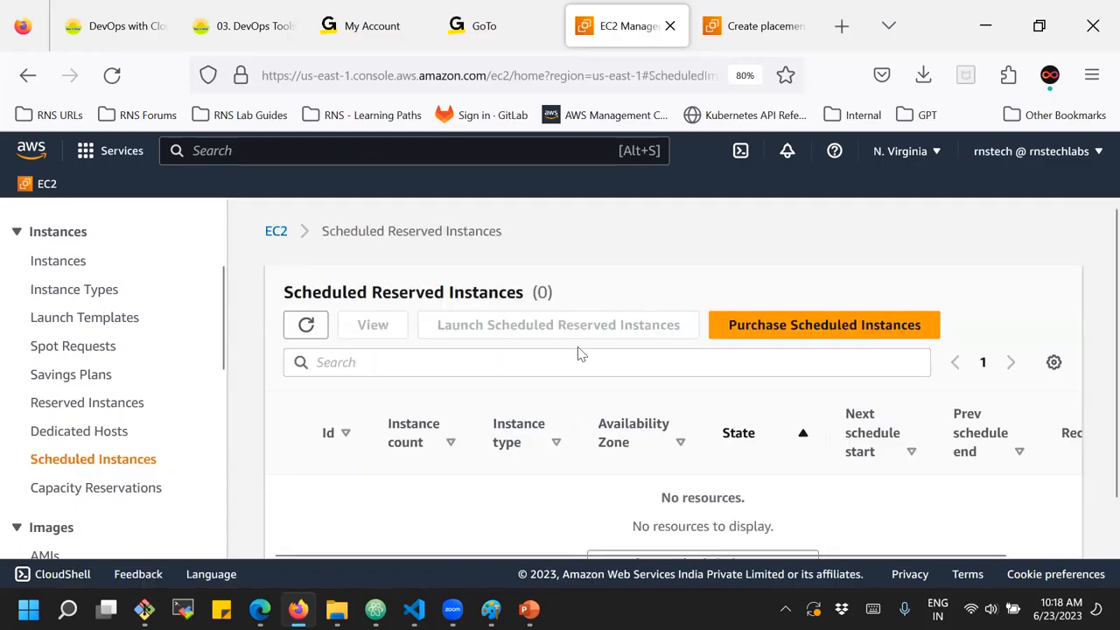
left_click(797, 322)
Review the Scheduled Instances purchase form, from start date, duration and recurrence to instance details and the cart.
scroll(784, 331, "down", 2)
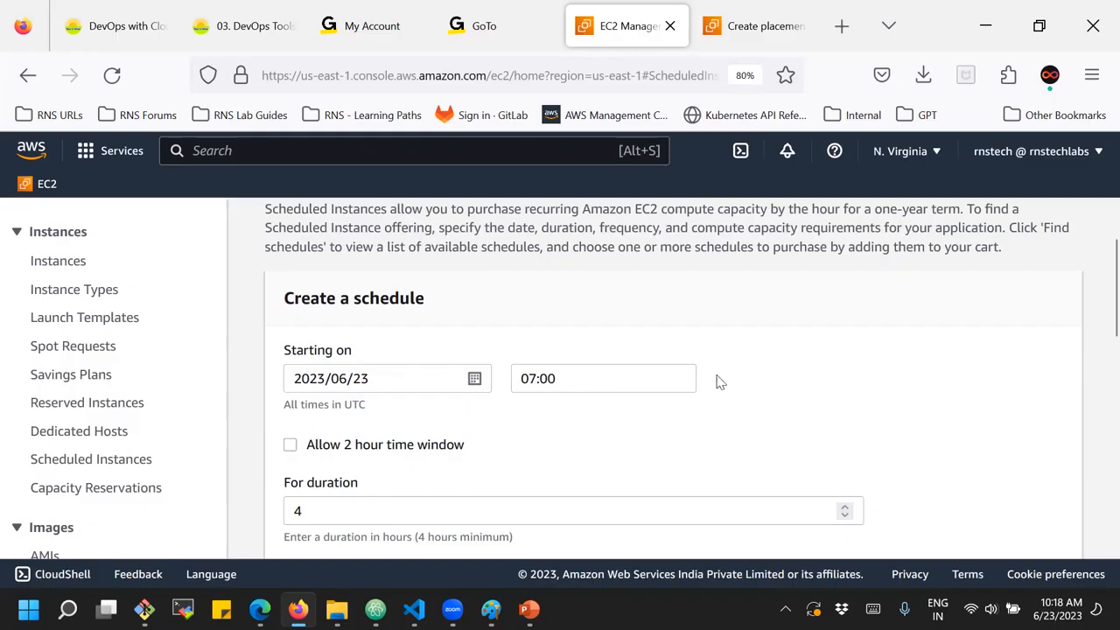
double_click(349, 407)
left_click(379, 413)
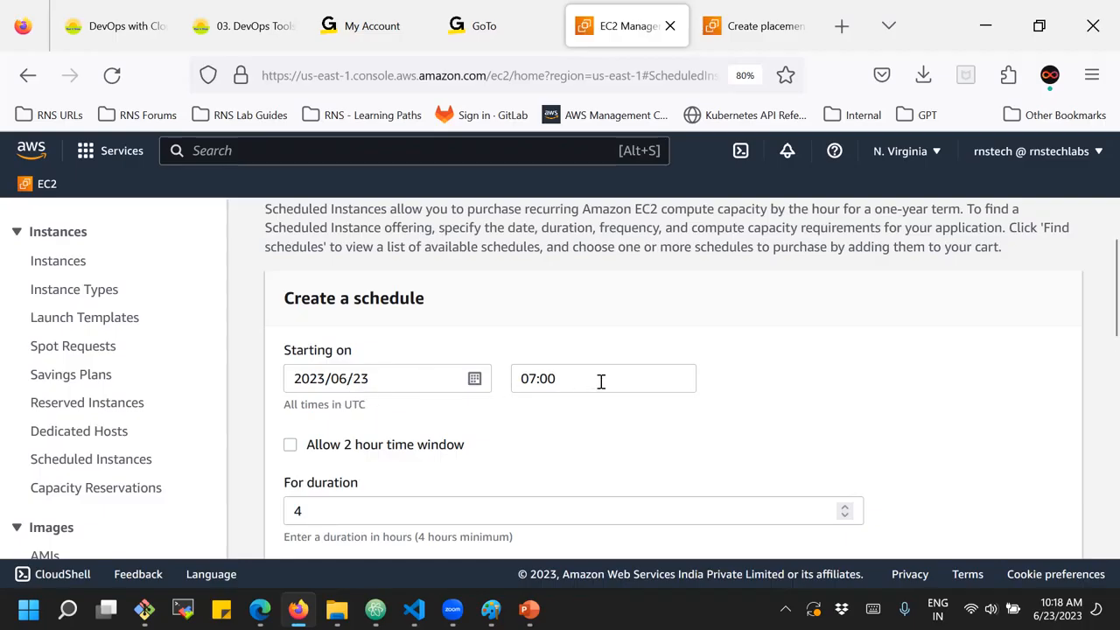
scroll(584, 384, "down", 2)
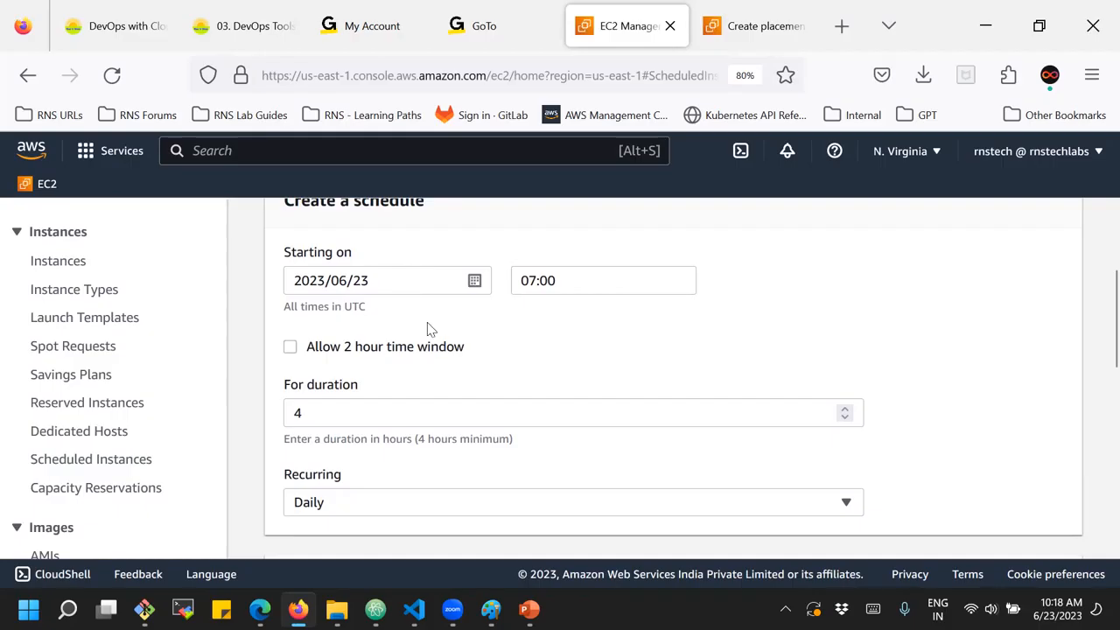
scroll(429, 329, "down", 4)
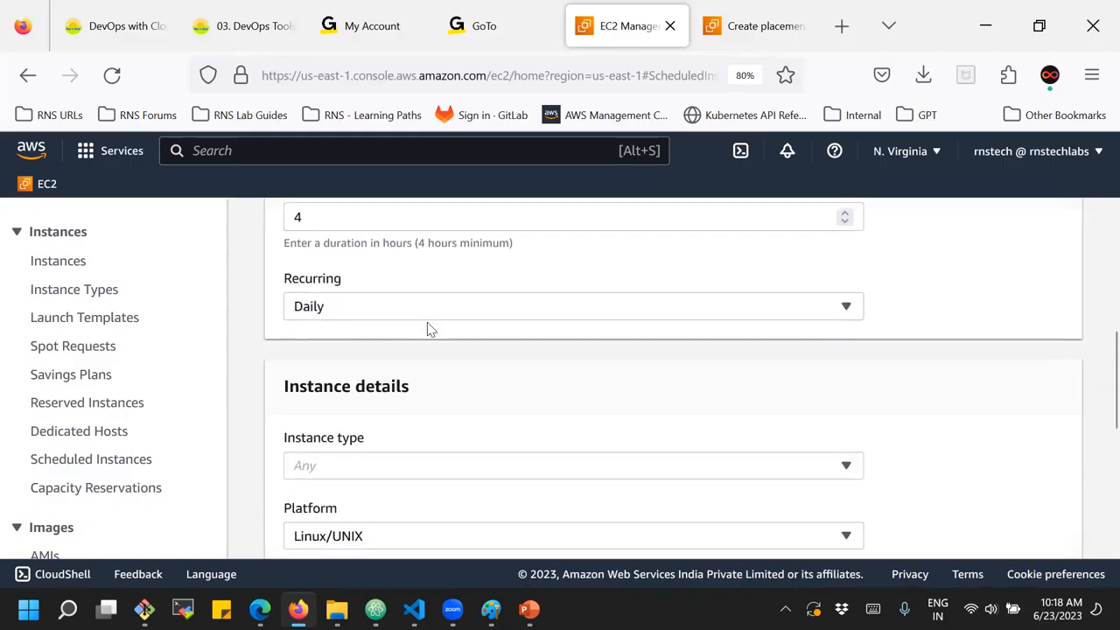
scroll(427, 324, "down", 7)
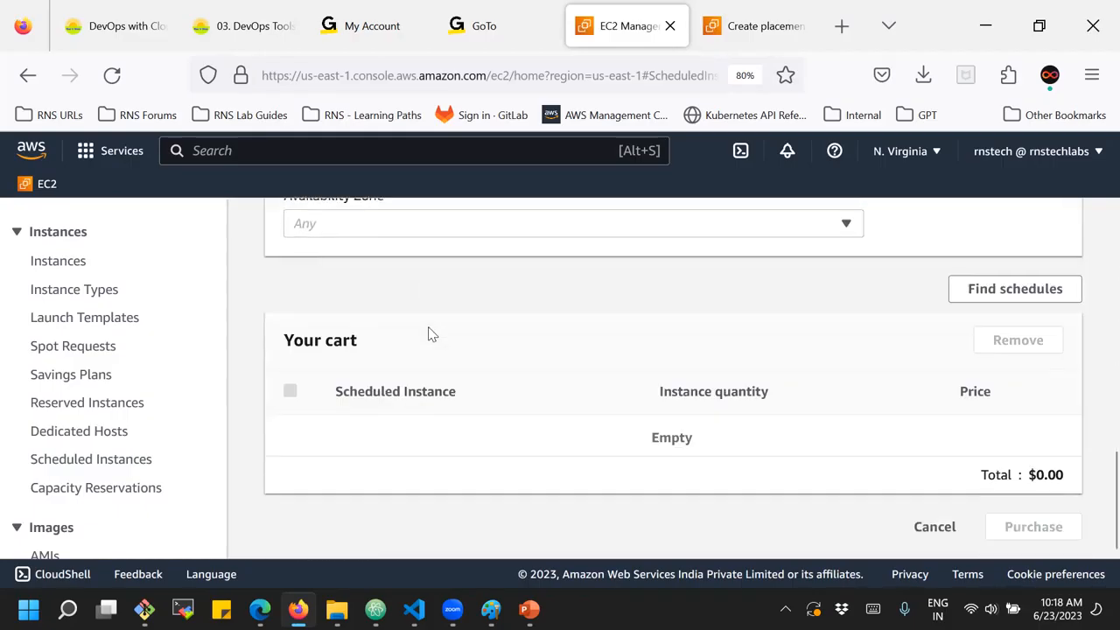
scroll(428, 332, "up", 1)
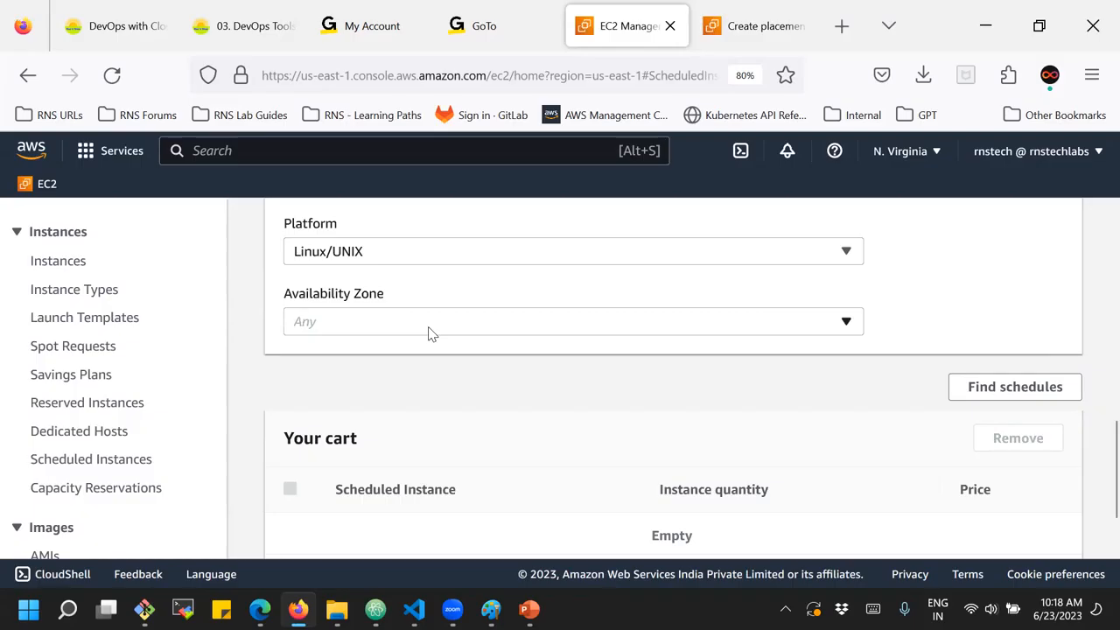
scroll(467, 375, "up", 4)
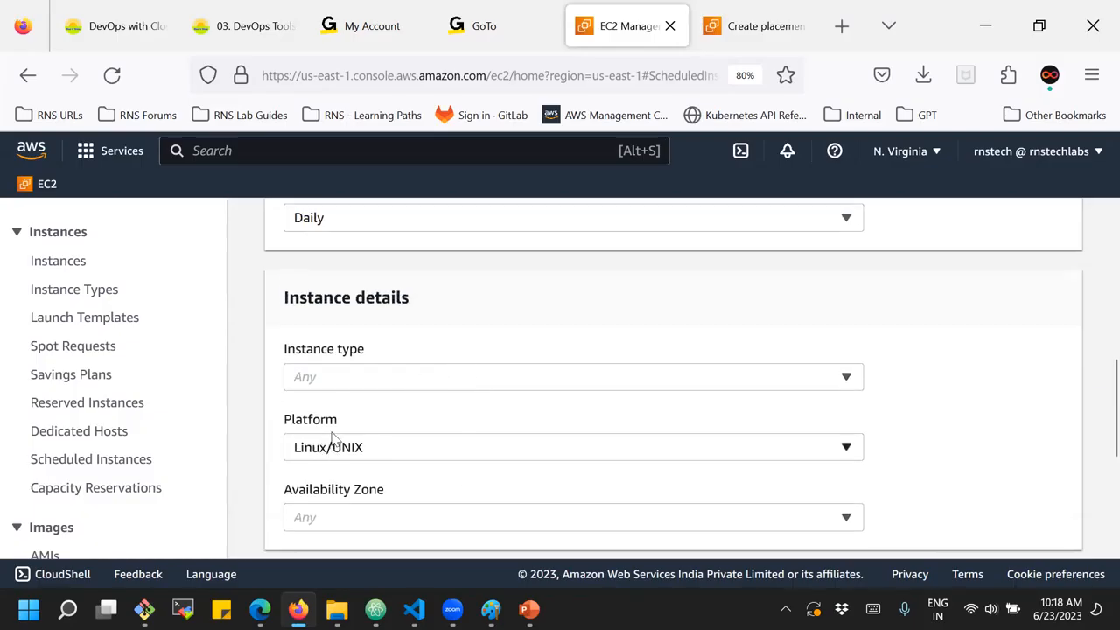
scroll(356, 381, "up", 4)
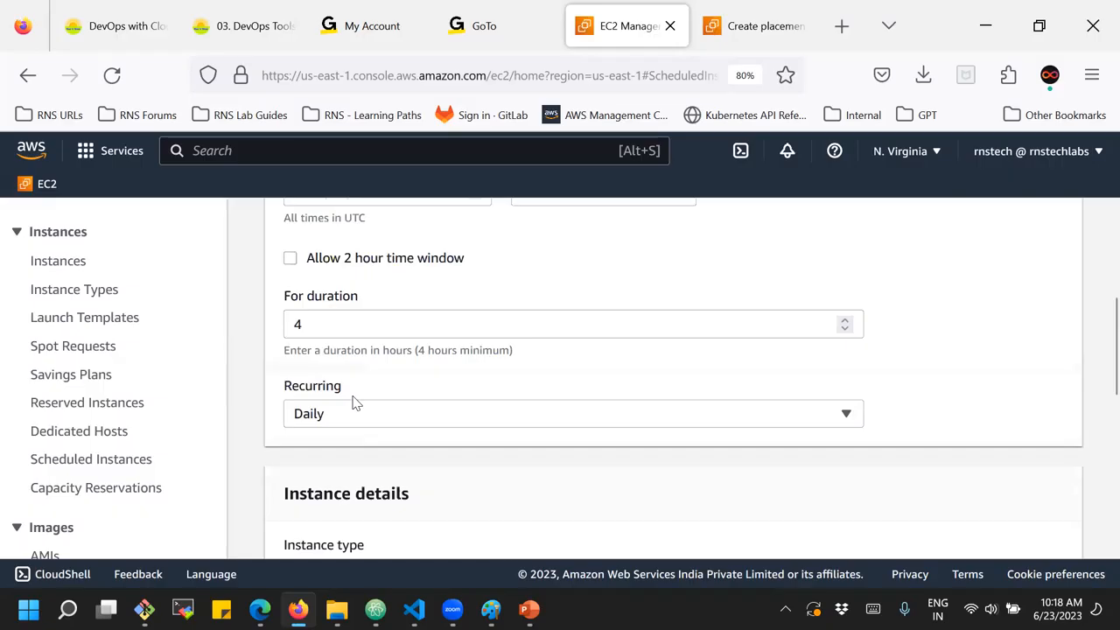
scroll(356, 404, "up", 2)
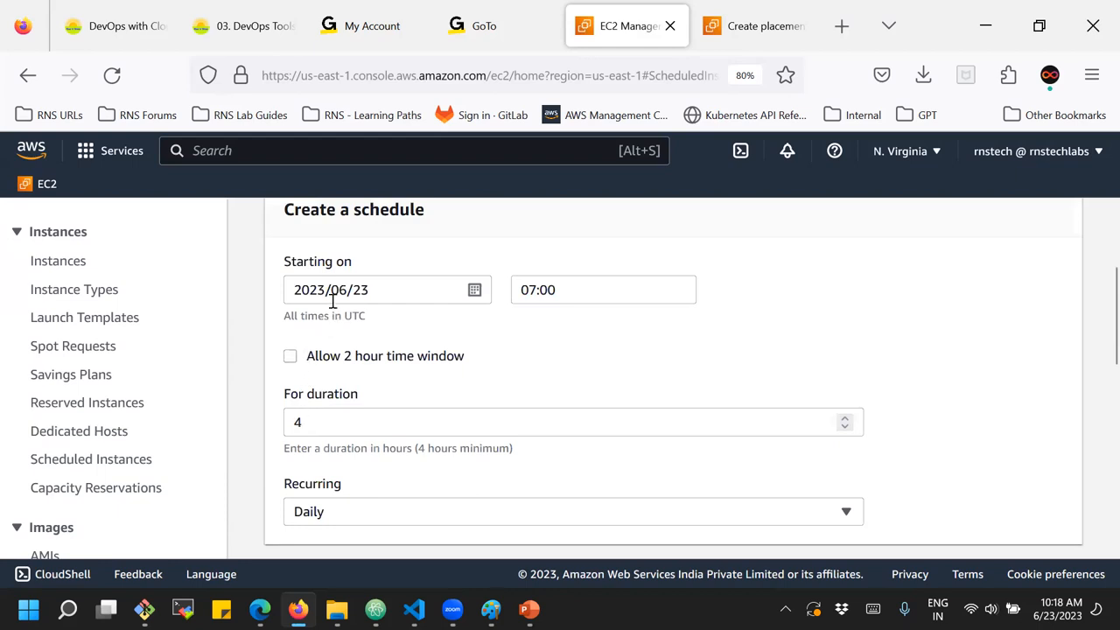
Highlight the schedule's duration value and set the recurrence to Weekly.
left_click(315, 421)
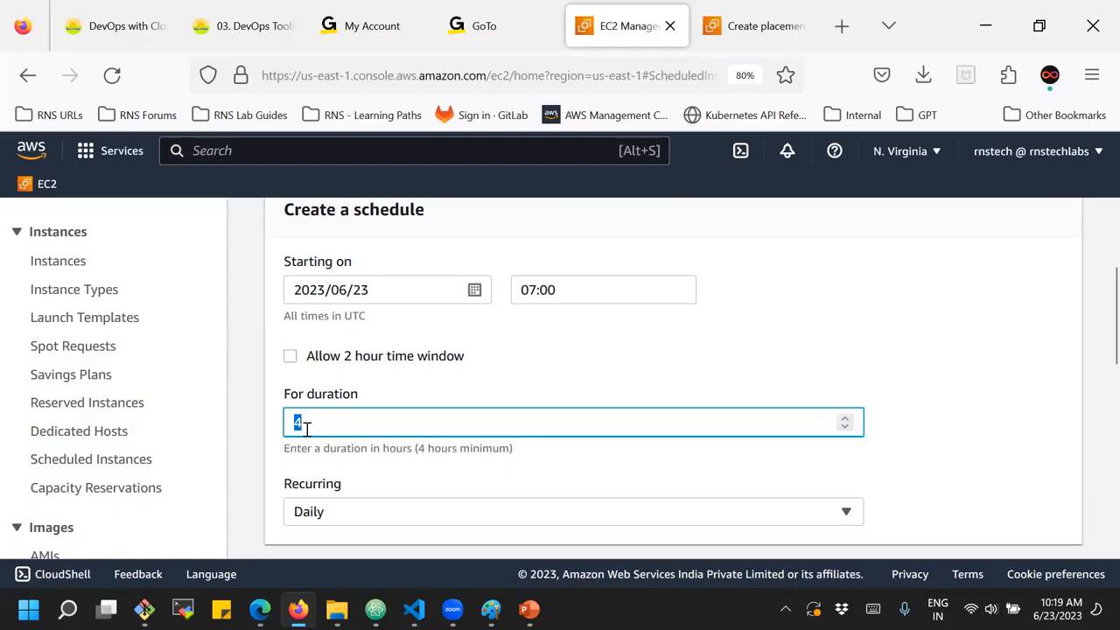
left_click(322, 515)
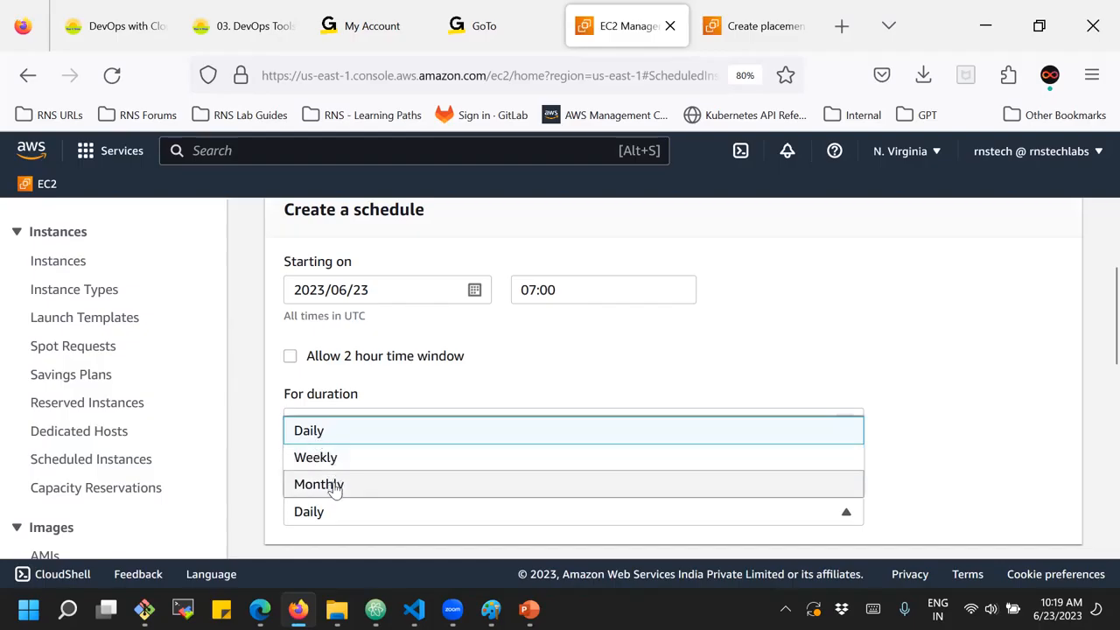
left_click(320, 457)
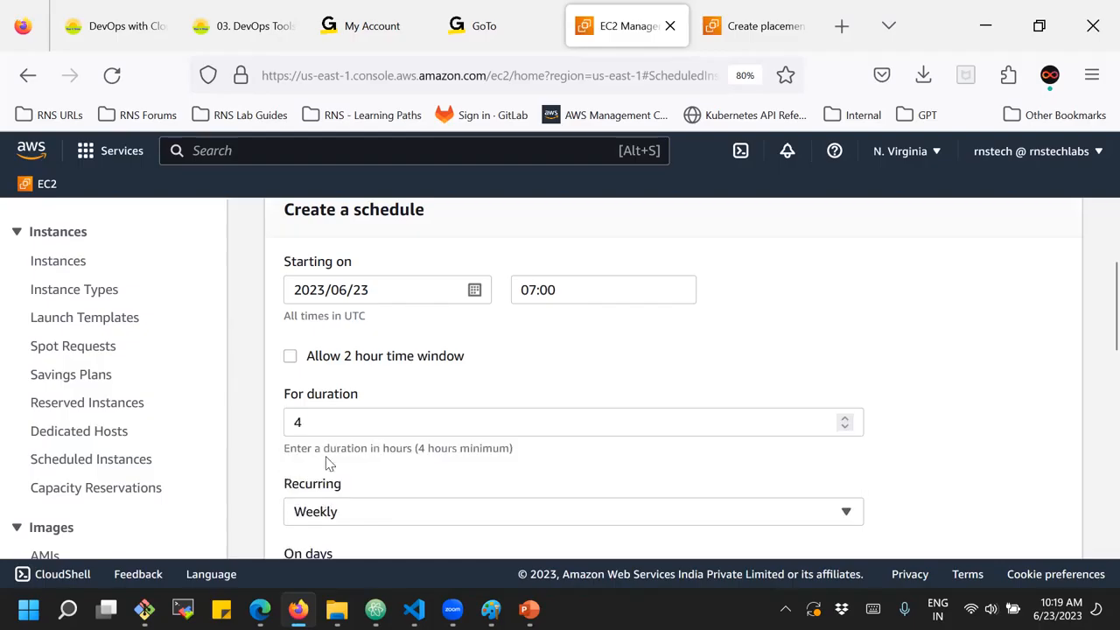
Add Monday and Tuesday to the days on which the weekly schedule recurs.
scroll(394, 466, "down", 3)
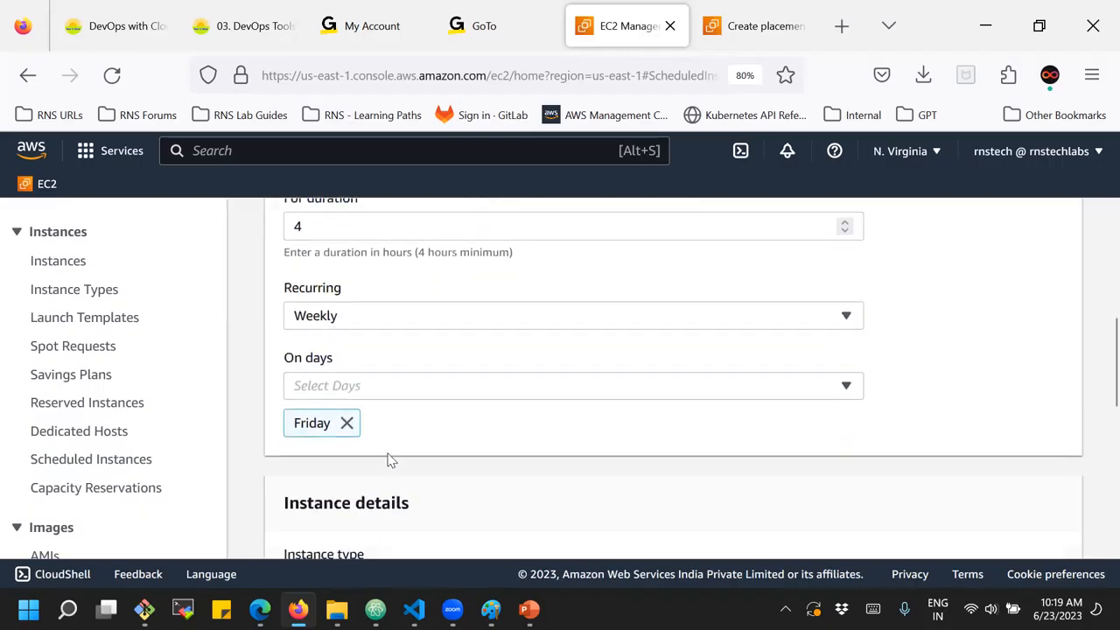
left_click(389, 392)
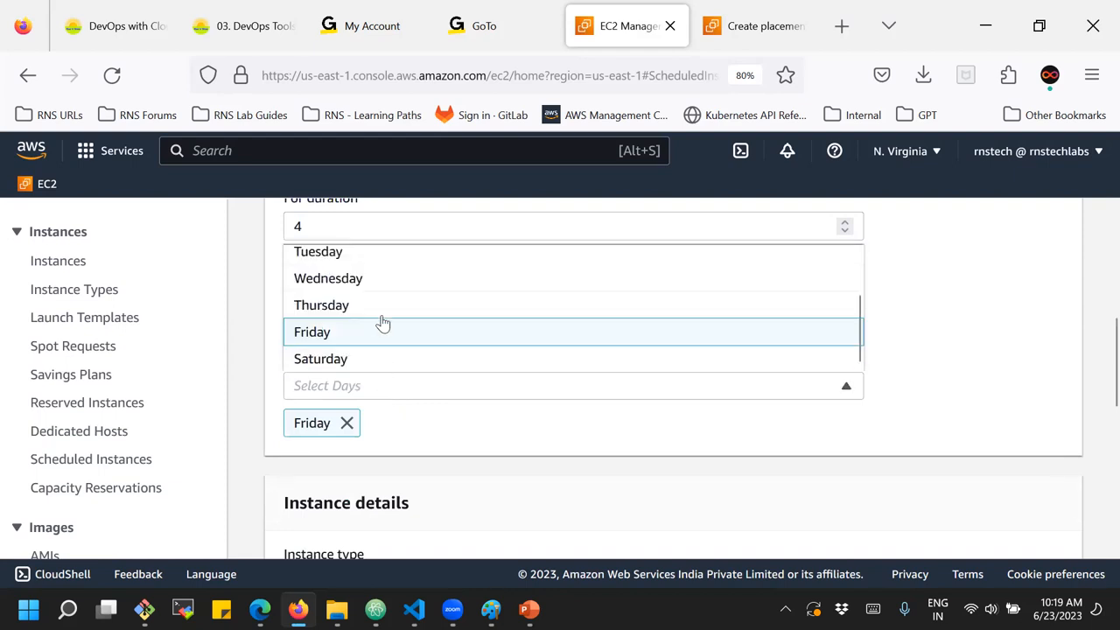
scroll(429, 297, "up", 2)
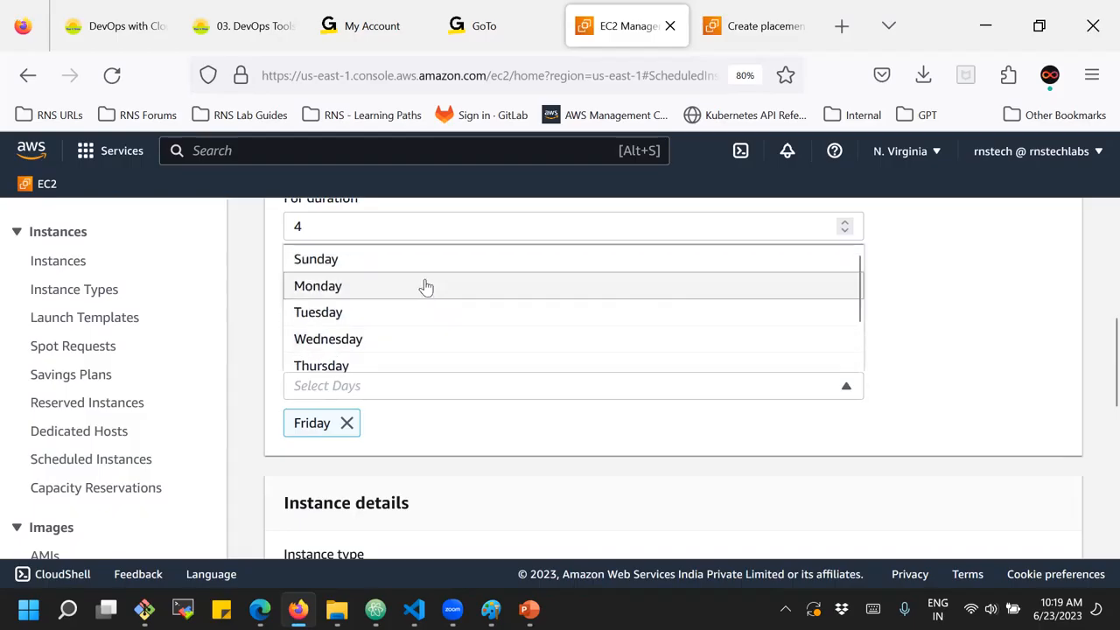
left_click(420, 294)
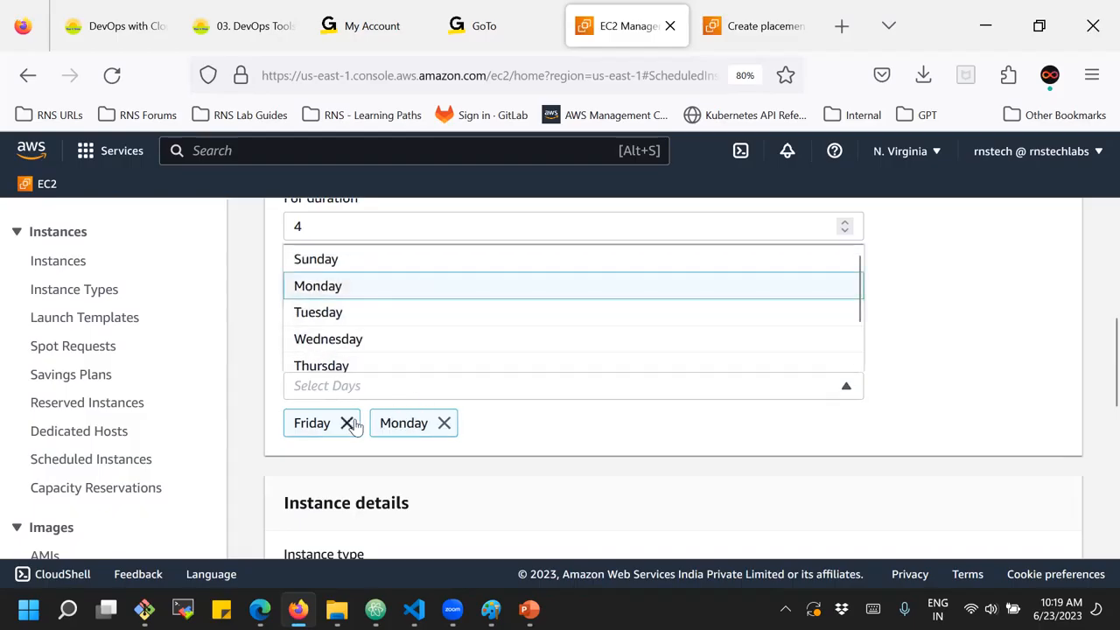
left_click(351, 387)
left_click(351, 387)
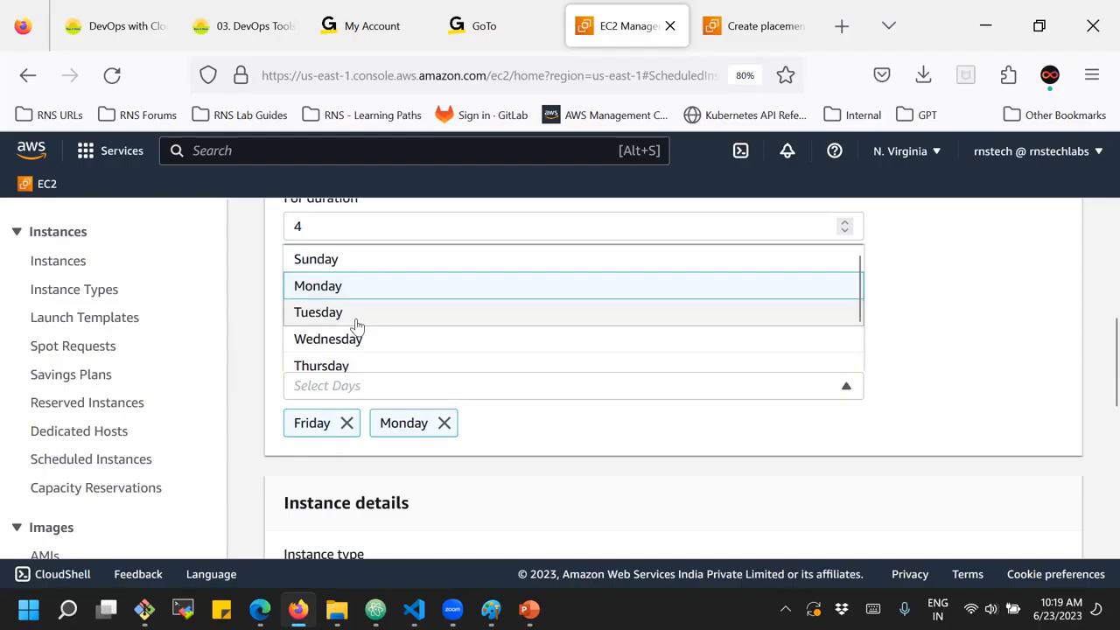
left_click(355, 317)
left_click(353, 388)
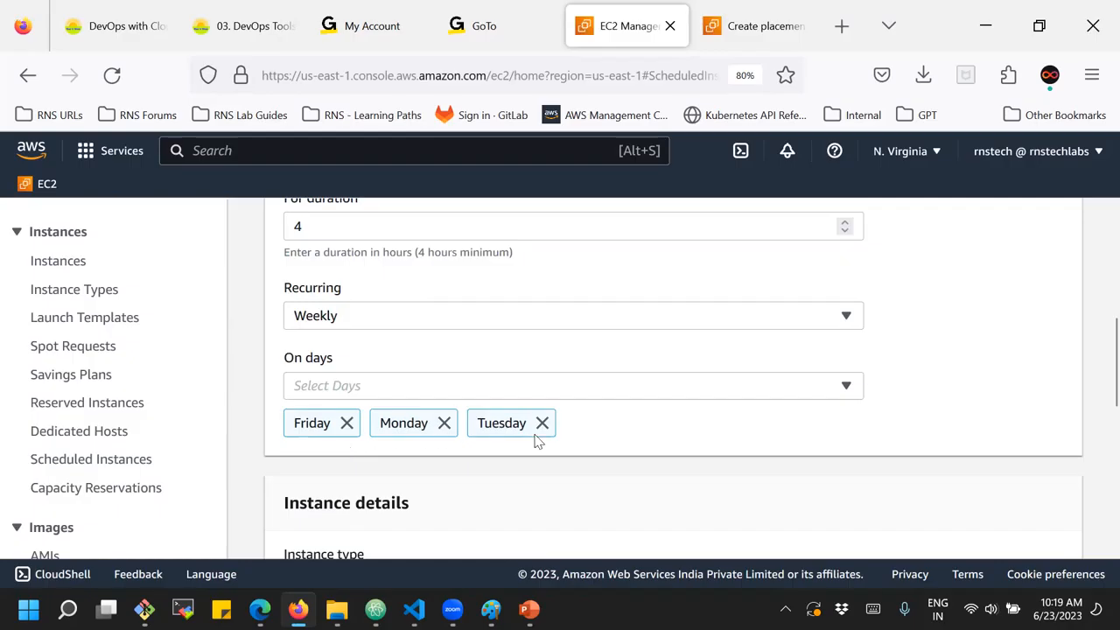
Recheck the schedule's start settings and highlight its duration value.
scroll(615, 418, "up", 3)
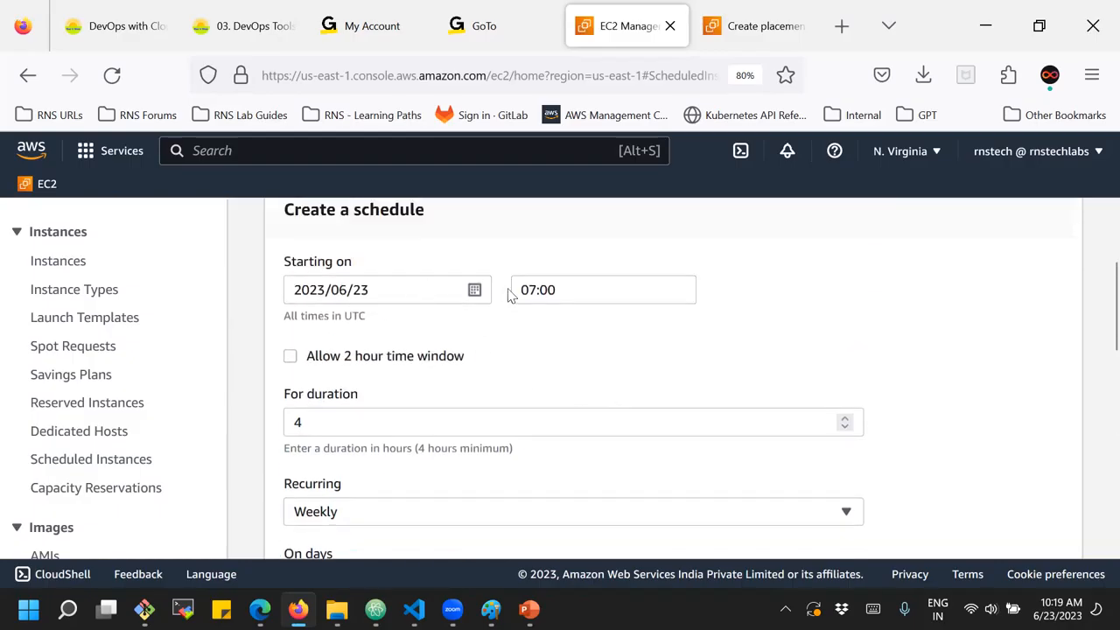
scroll(473, 367, "down", 3)
scroll(412, 400, "up", 3)
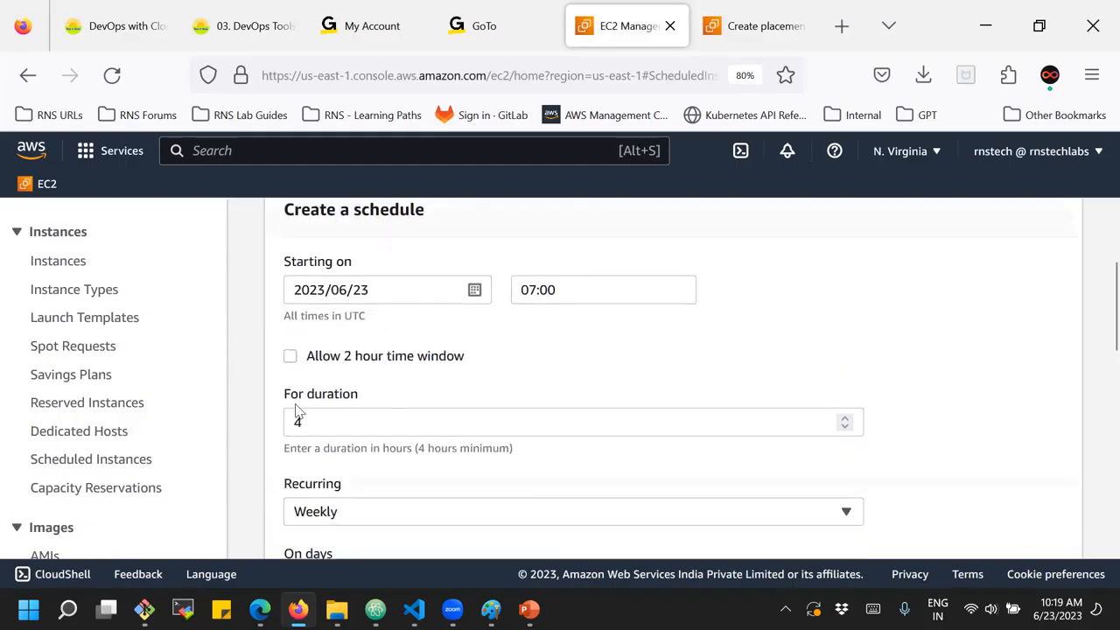
left_click_drag(306, 424, 292, 424)
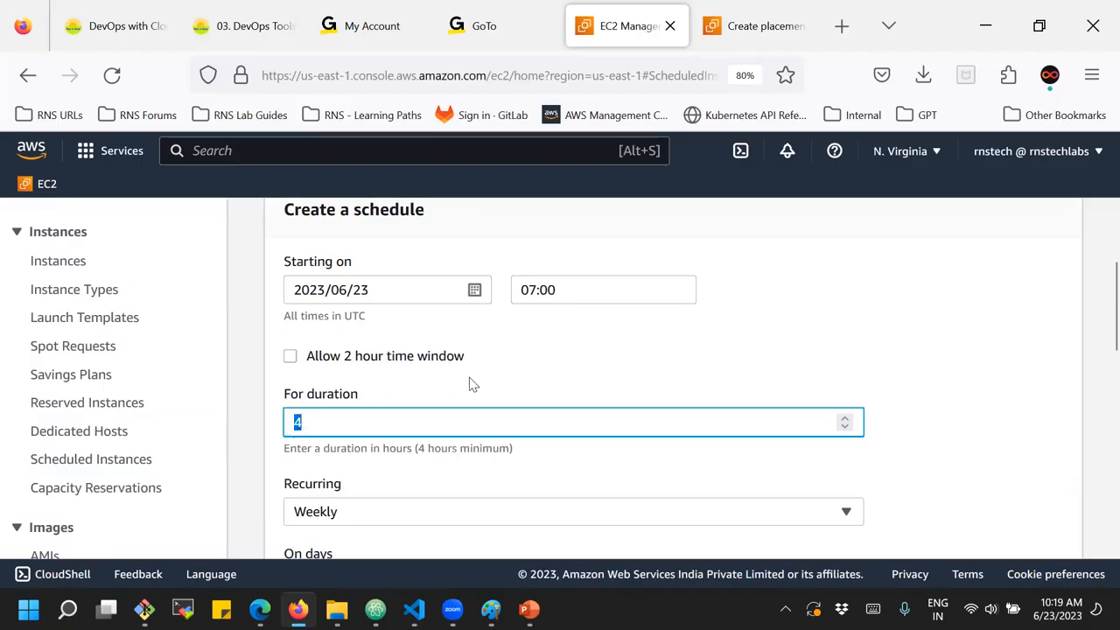
Check the available instance type and Availability Zone choices in the instance details without selecting any.
scroll(473, 385, "down", 2)
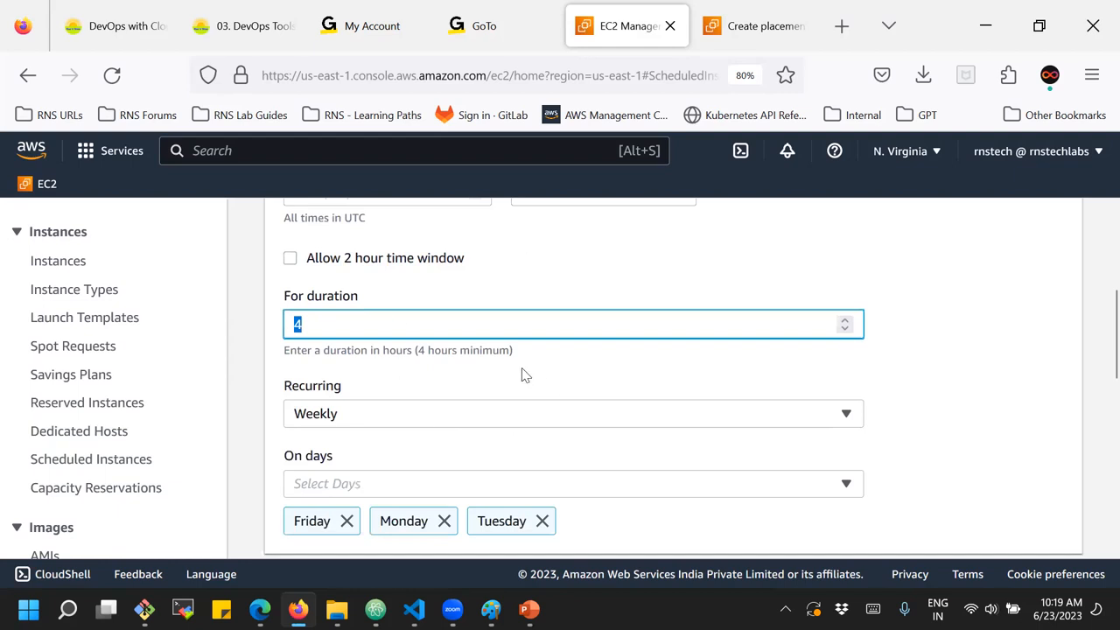
scroll(525, 374, "down", 4)
scroll(522, 375, "down", 4)
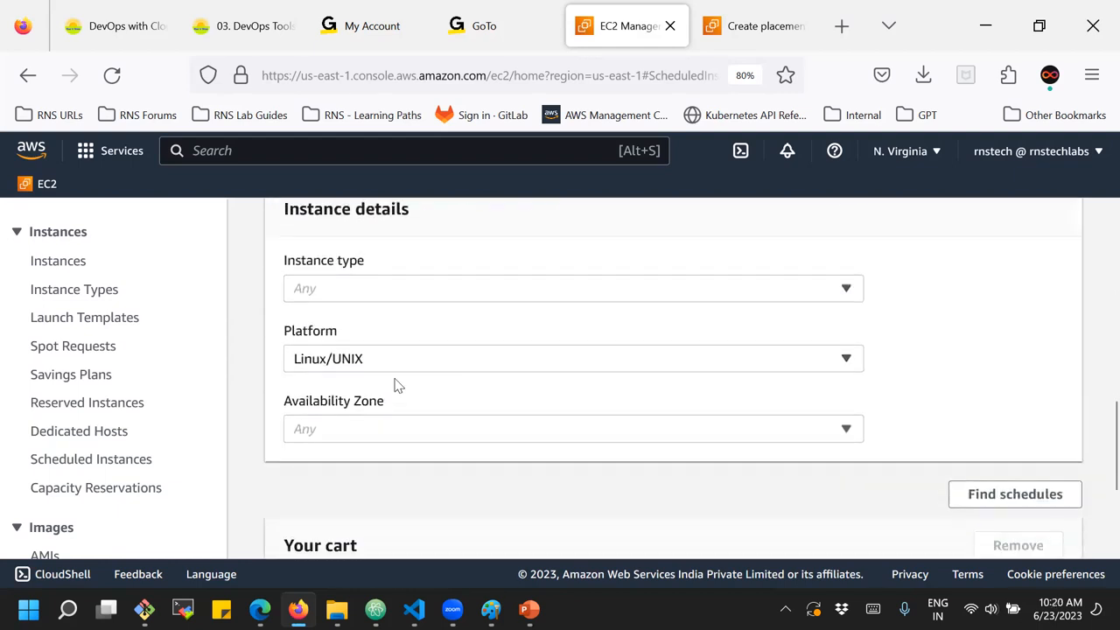
left_click(454, 301)
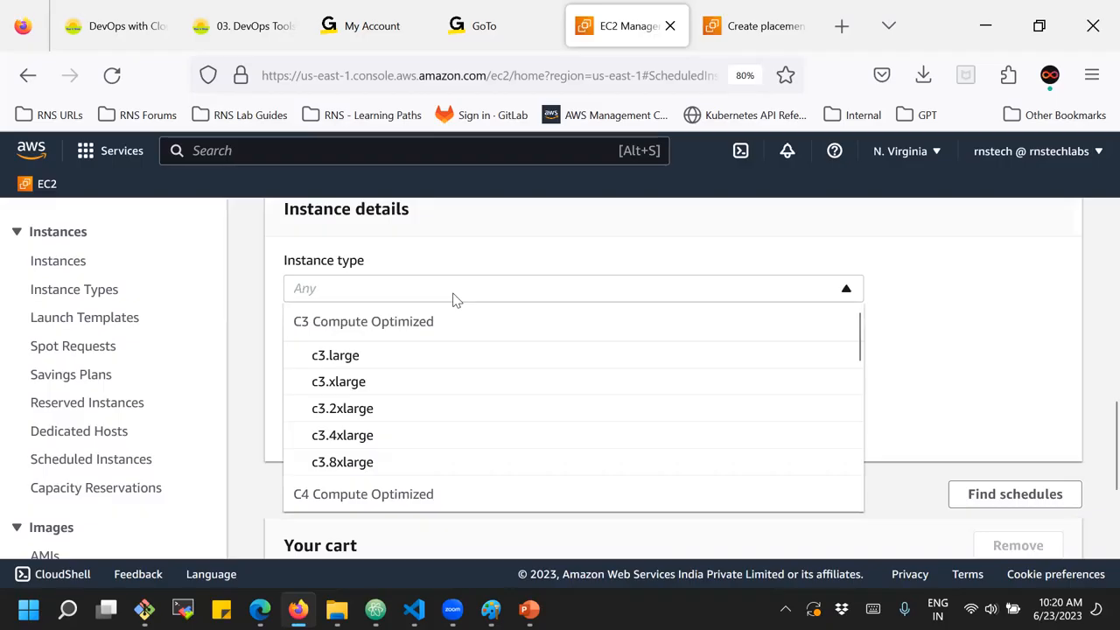
left_click(450, 297)
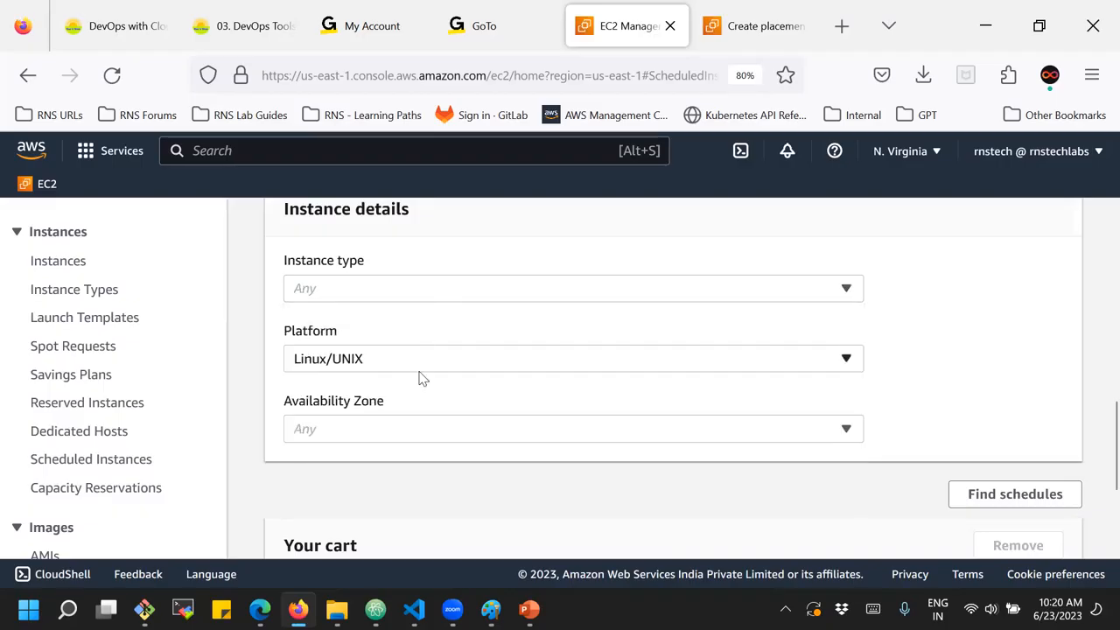
left_click(443, 430)
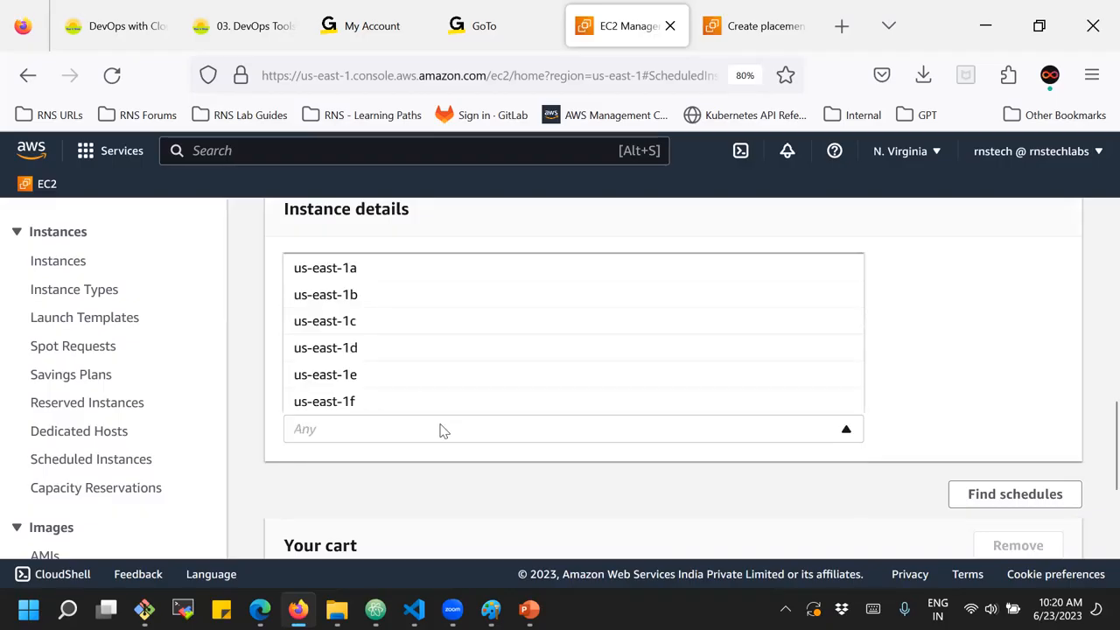
left_click(438, 484)
Find available schedules for the chosen settings and highlight the message in the results table.
scroll(438, 484, "down", 2)
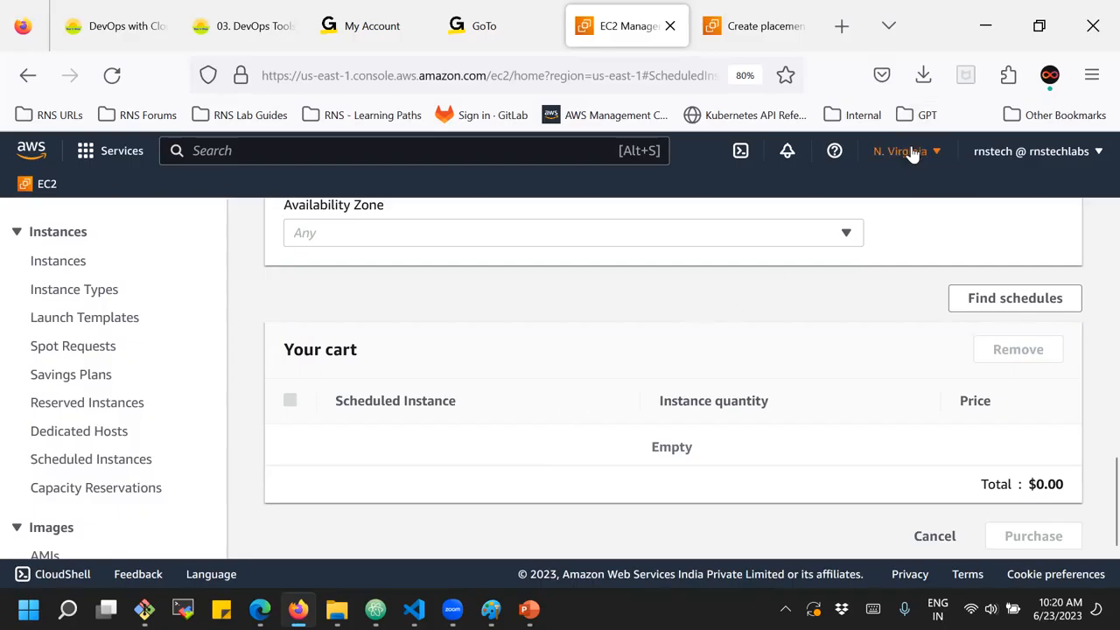
left_click(1002, 304)
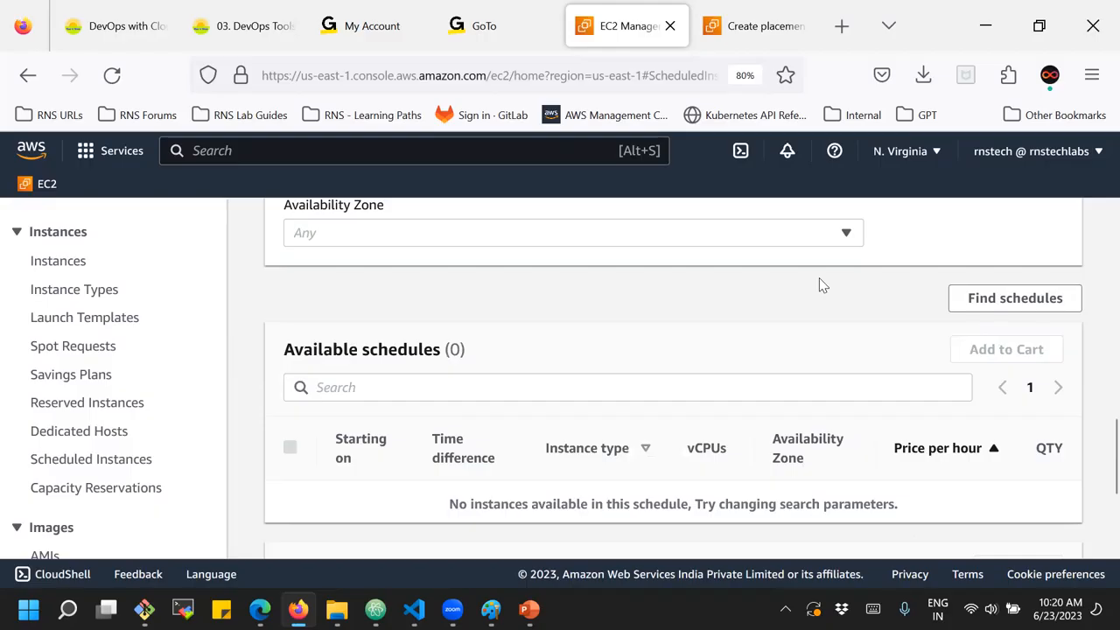
left_click_drag(482, 504, 830, 508)
Remove Tuesday, Monday and Friday from the weekly schedule's selected days.
scroll(713, 424, "up", 10)
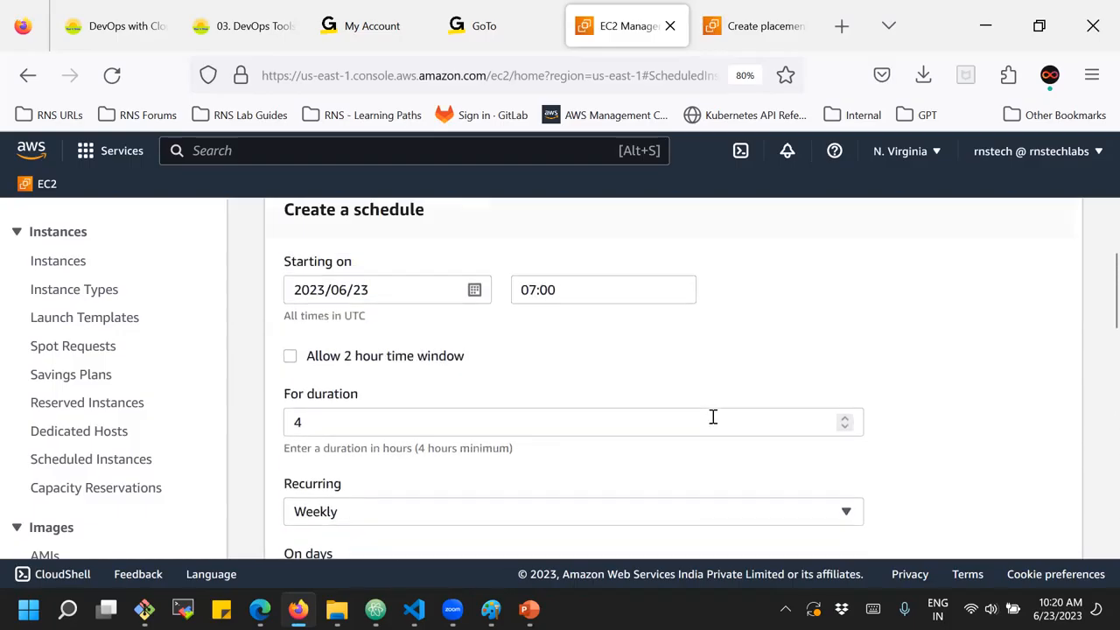
scroll(713, 418, "down", 4)
left_click(542, 422)
left_click(445, 423)
left_click(347, 423)
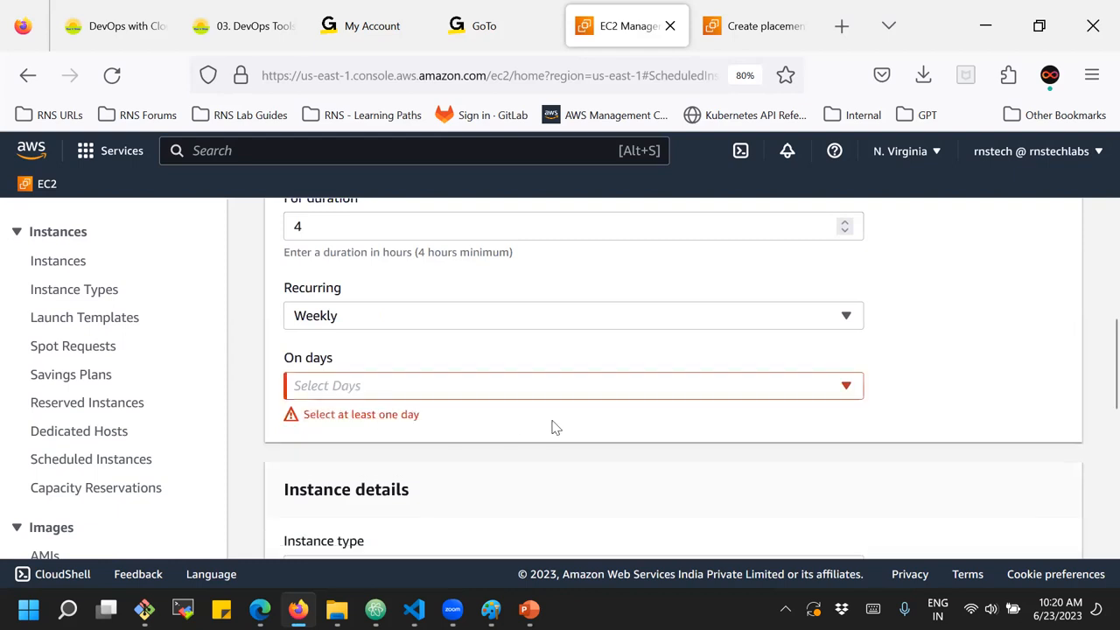
Highlight the schedule's start time and review the rest of the purchase form down to the cart.
scroll(552, 427, "up", 3)
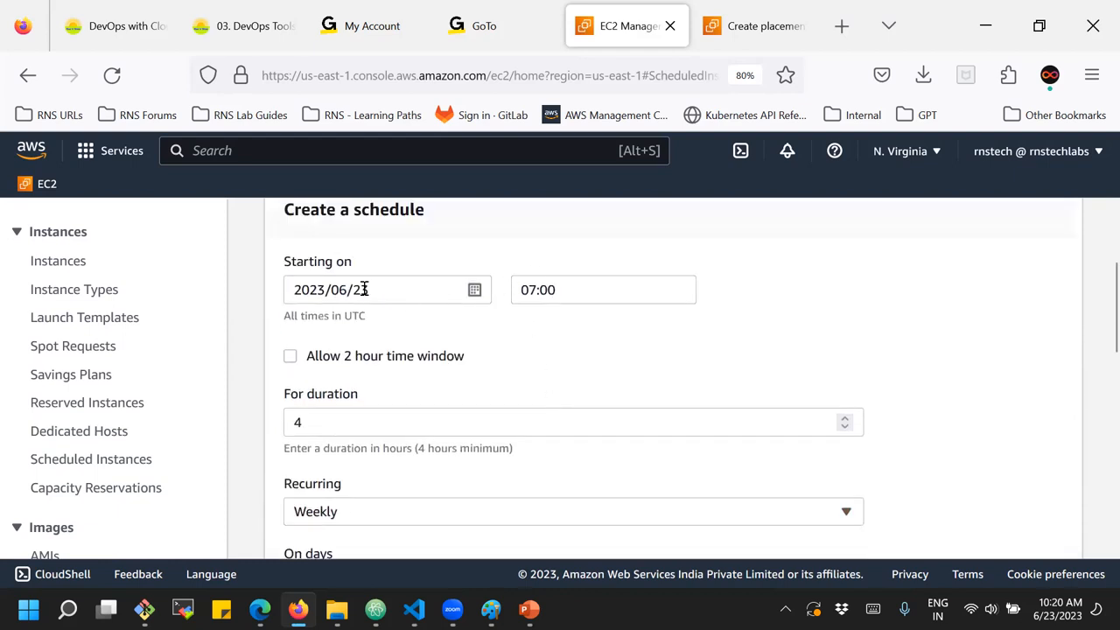
left_click(569, 289)
left_click_drag(565, 289, 512, 288)
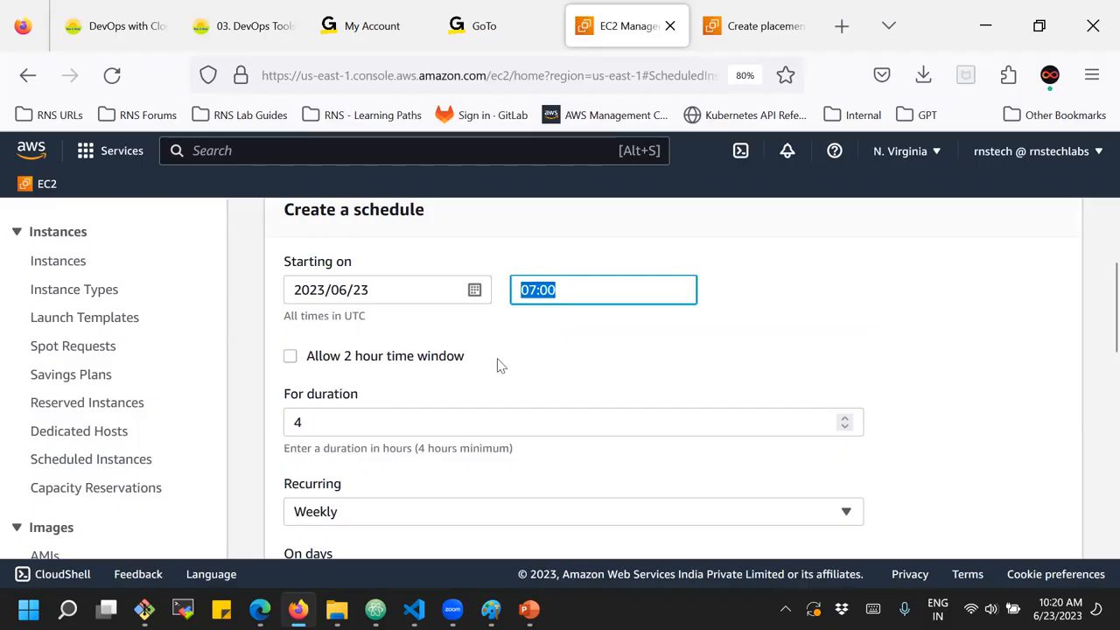
scroll(498, 365, "down", 3)
scroll(470, 359, "down", 7)
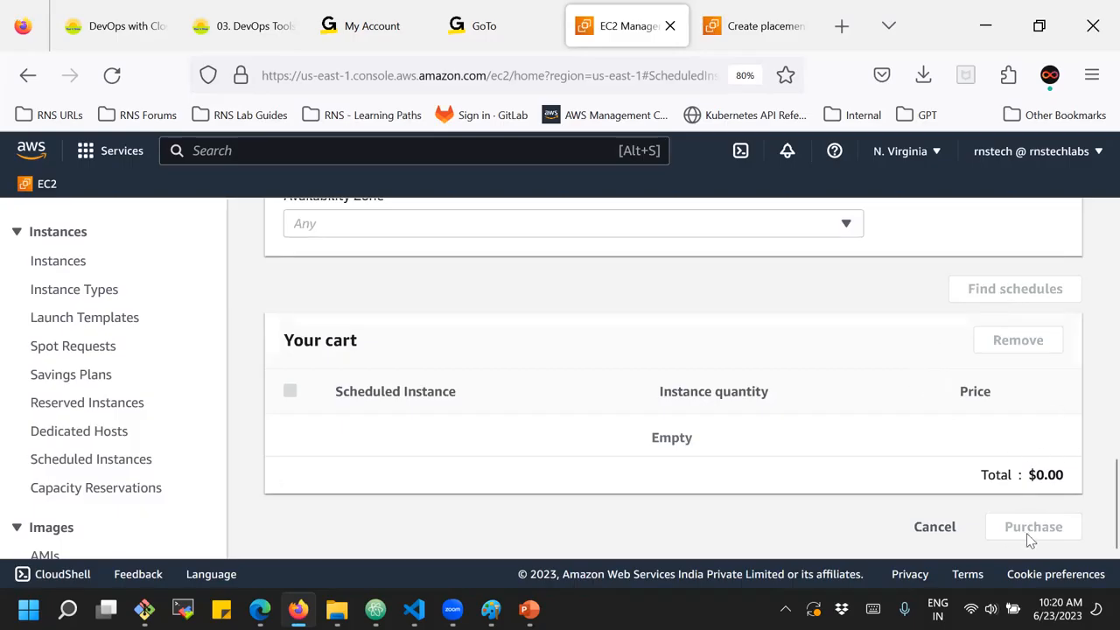
scroll(870, 385, "up", 6)
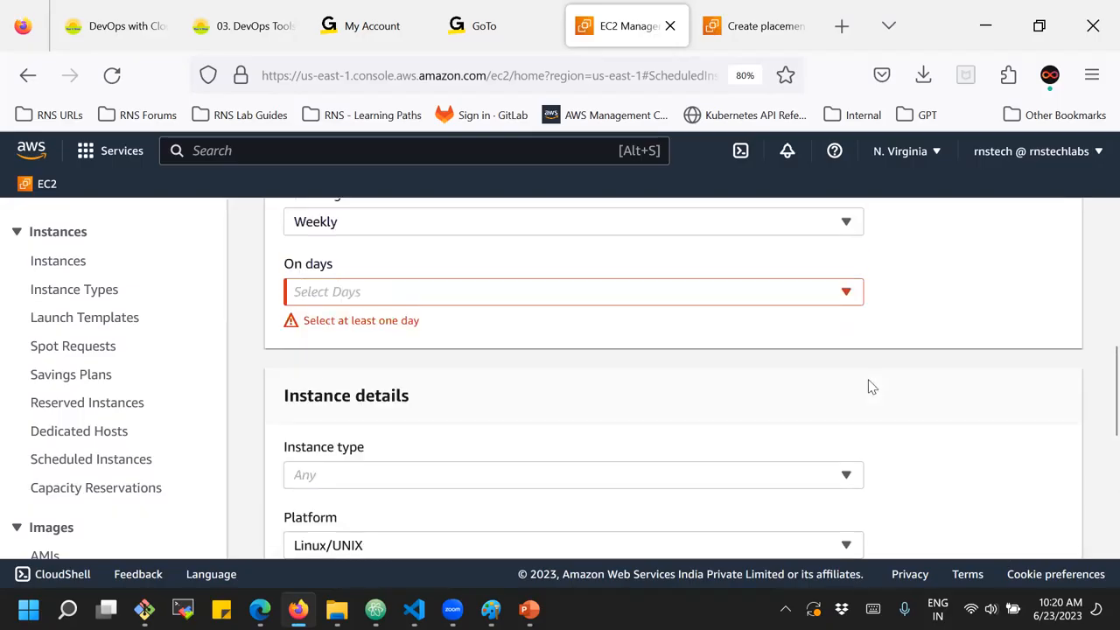
scroll(871, 385, "up", 3)
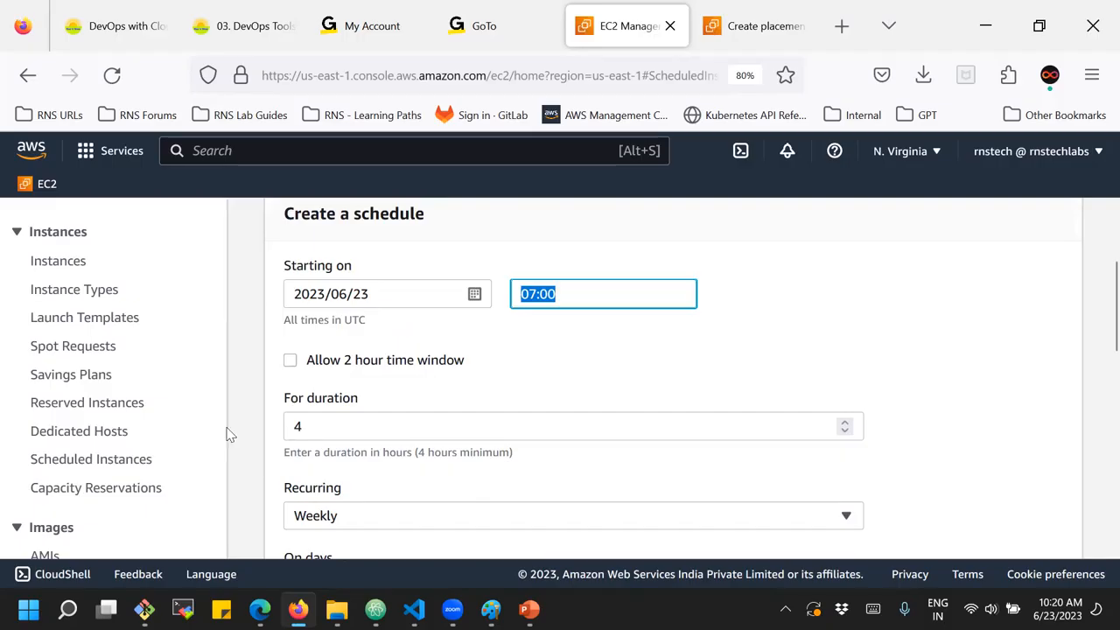
Leave the purchase form for the Instances list and switch the region to Asia Pacific (Mumbai).
left_click(50, 263)
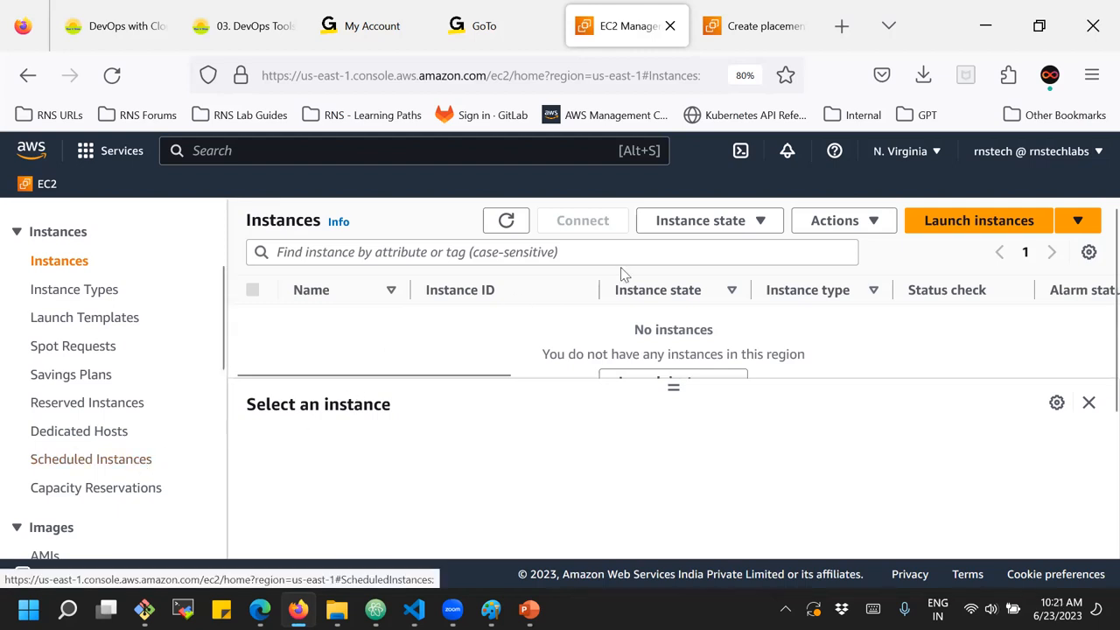
left_click(928, 151)
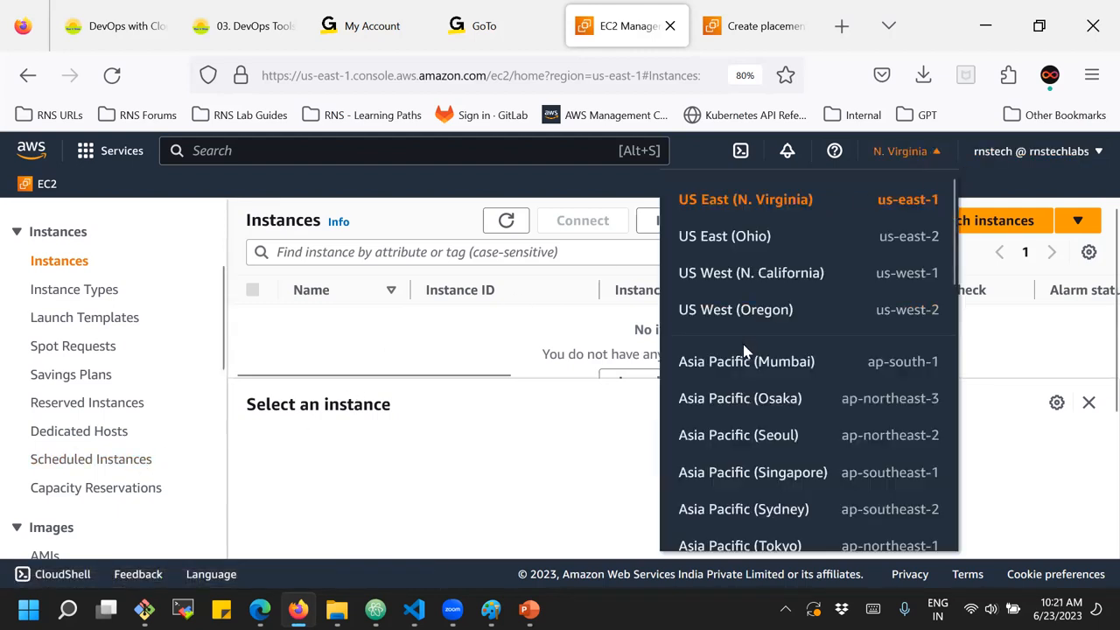
scroll(744, 355, "down", 2)
left_click(746, 264)
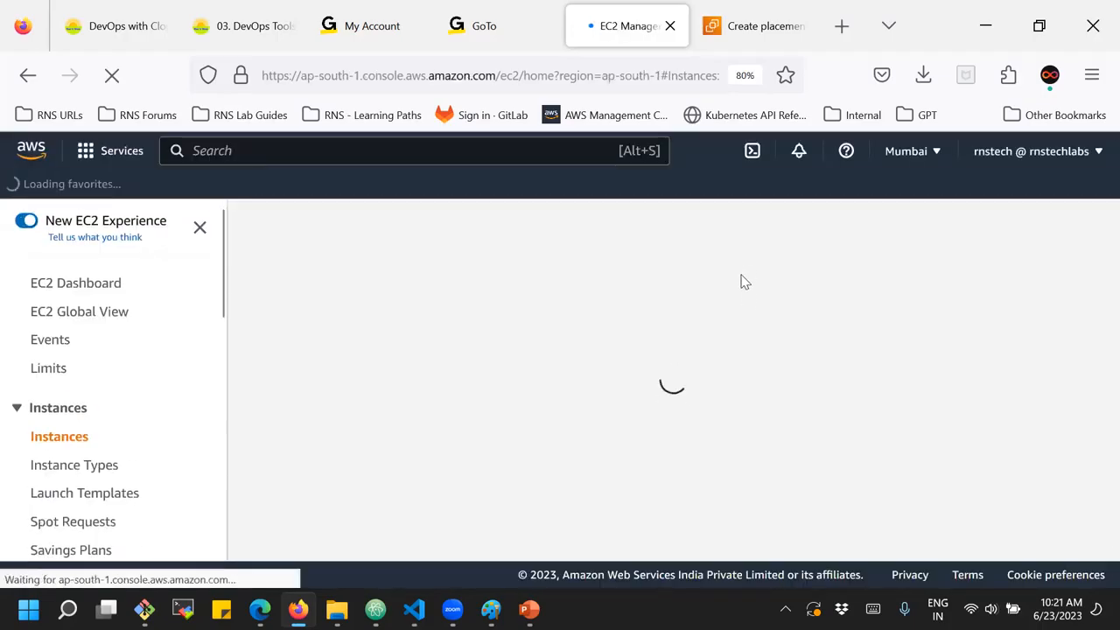
scroll(150, 379, "down", 4)
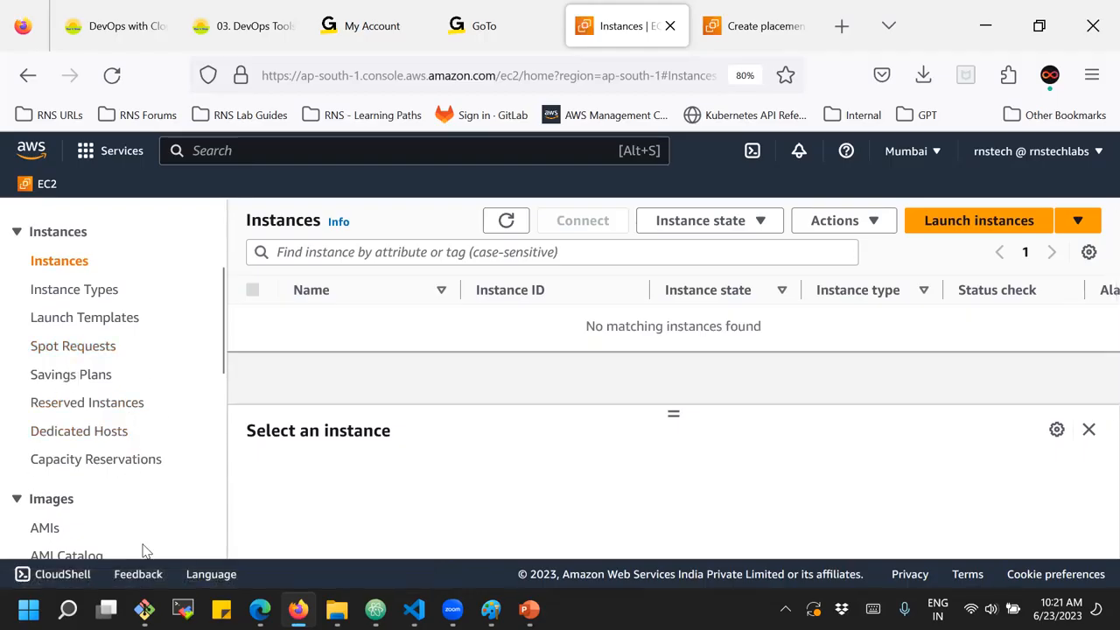
Open the Instance Types list, enlarge the table area, browse the types and highlight the total number listed.
mouse_move(144, 609)
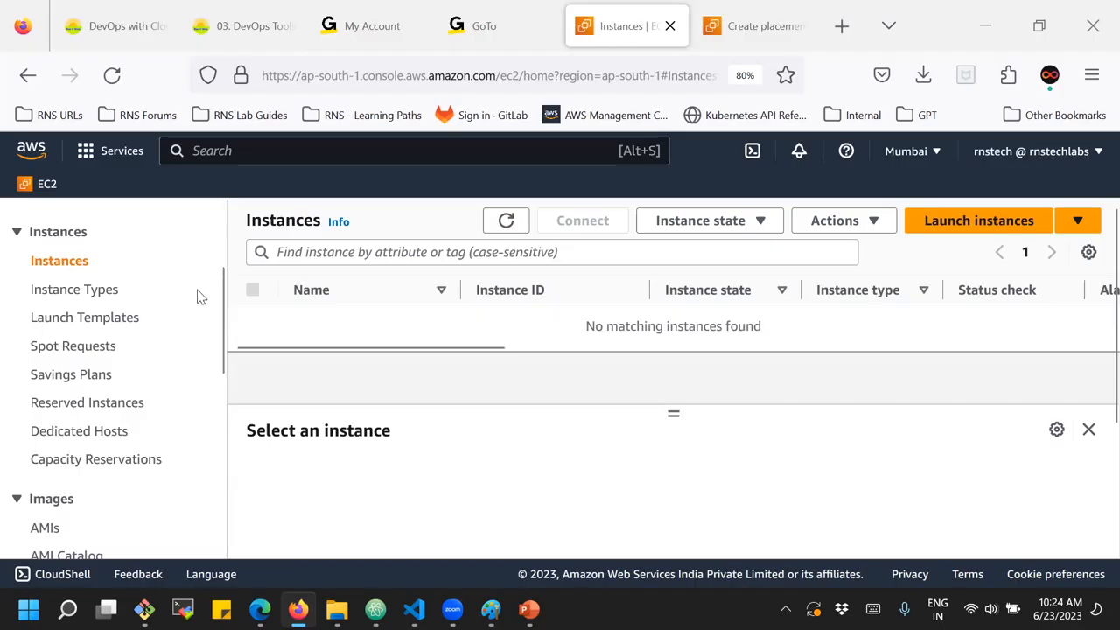
left_click(74, 289)
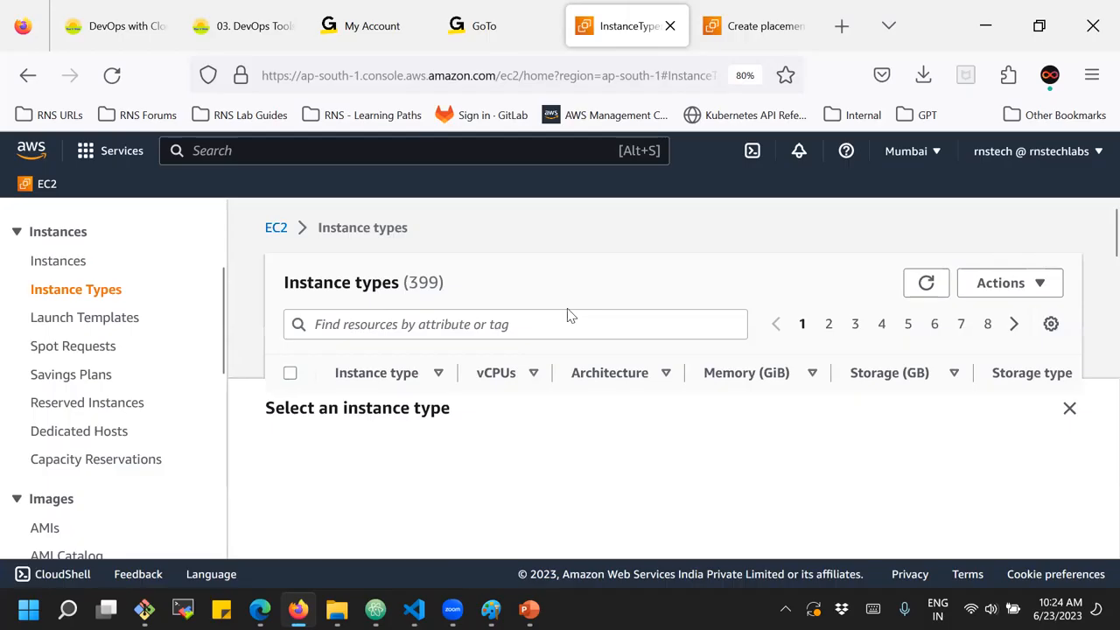
scroll(564, 317, "down", 1)
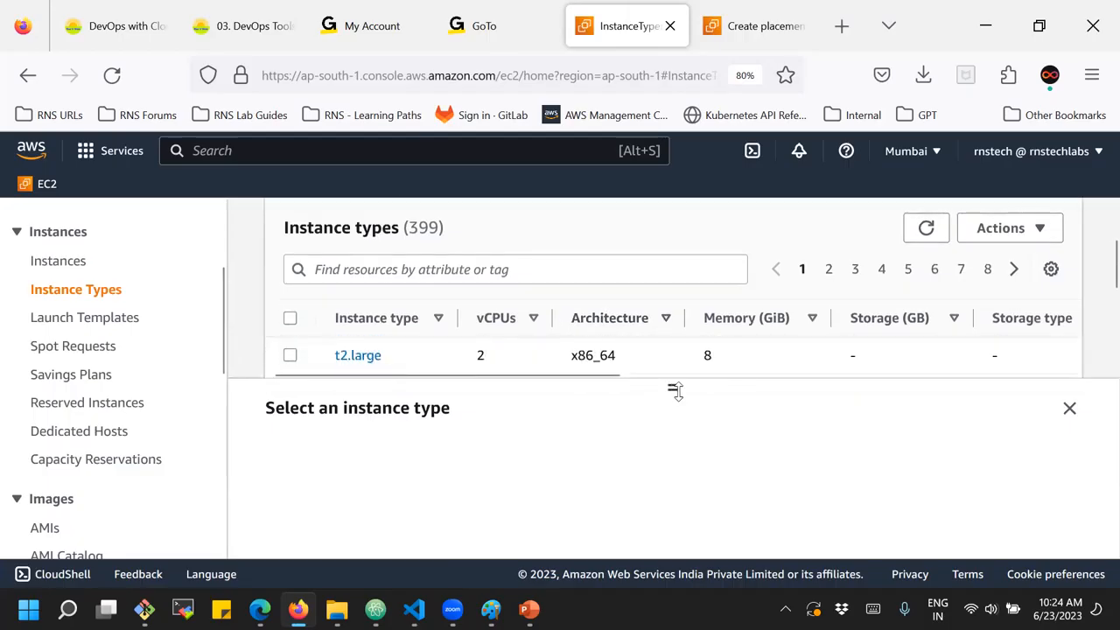
left_click_drag(674, 389, 670, 516)
scroll(682, 362, "down", 10)
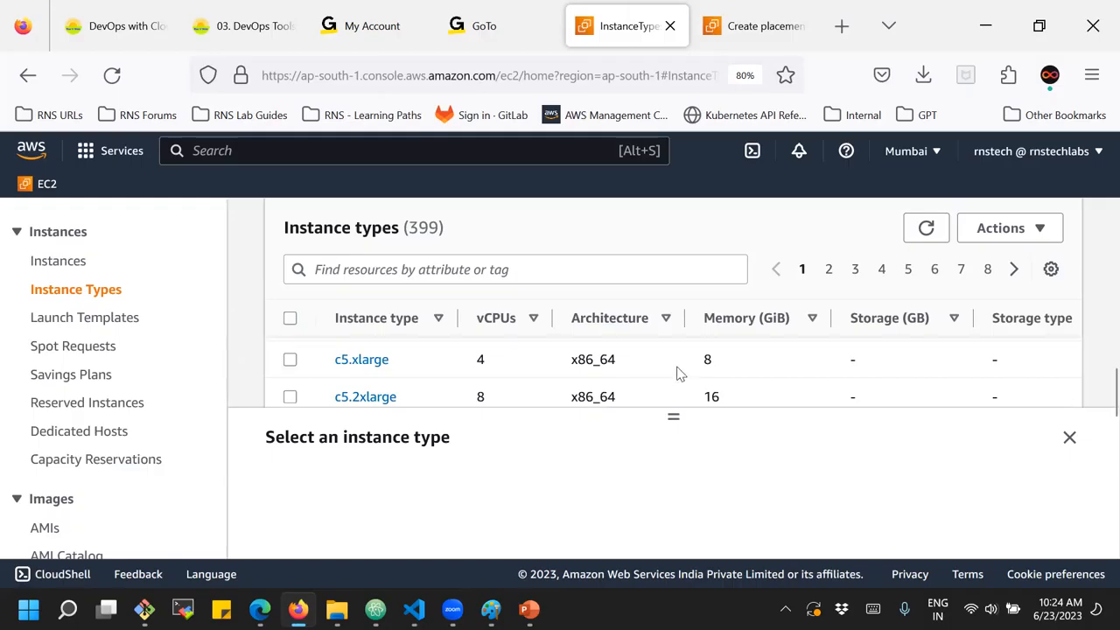
scroll(674, 372, "down", 3)
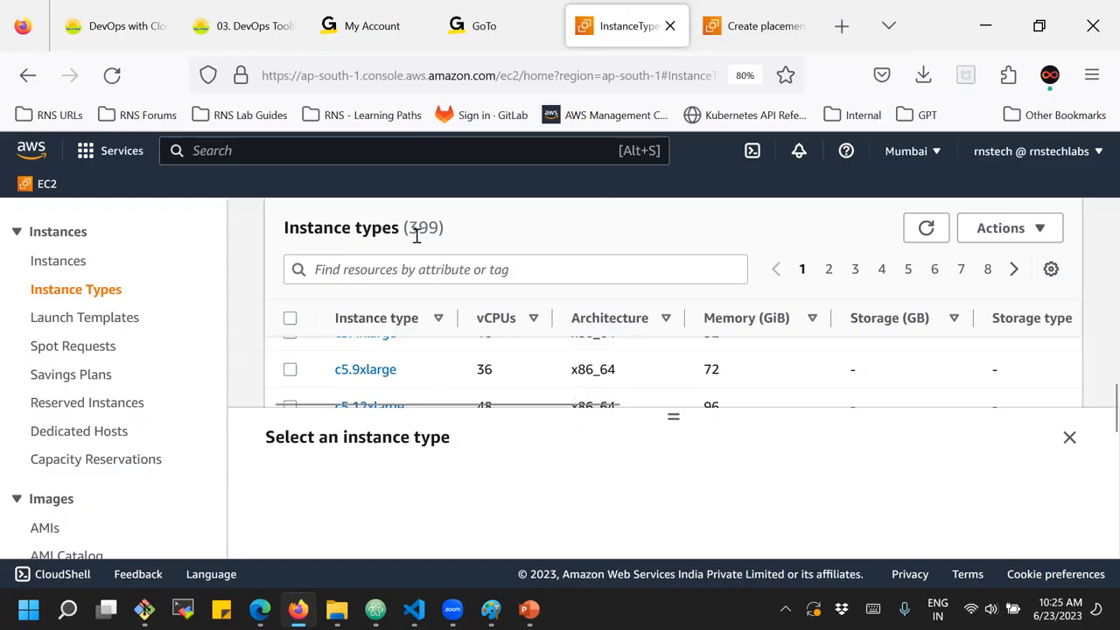
left_click_drag(407, 226, 440, 228)
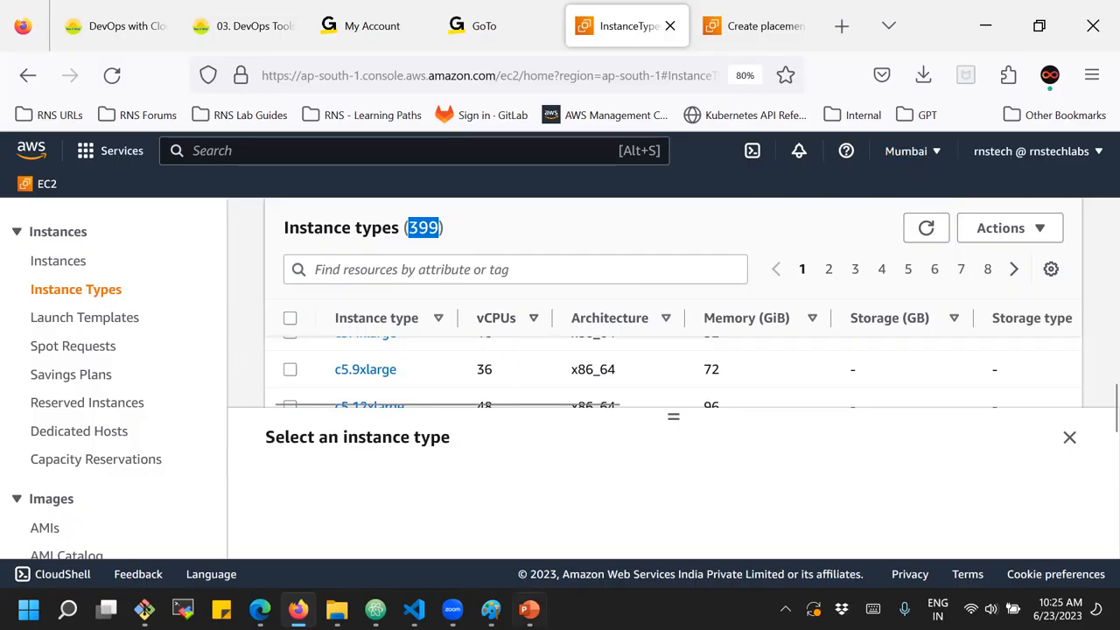
Switch to the PowerPoint presentation and advance to the slide "EC2 Instance Types – Main ones".
mouse_move(529, 609)
left_click(529, 516)
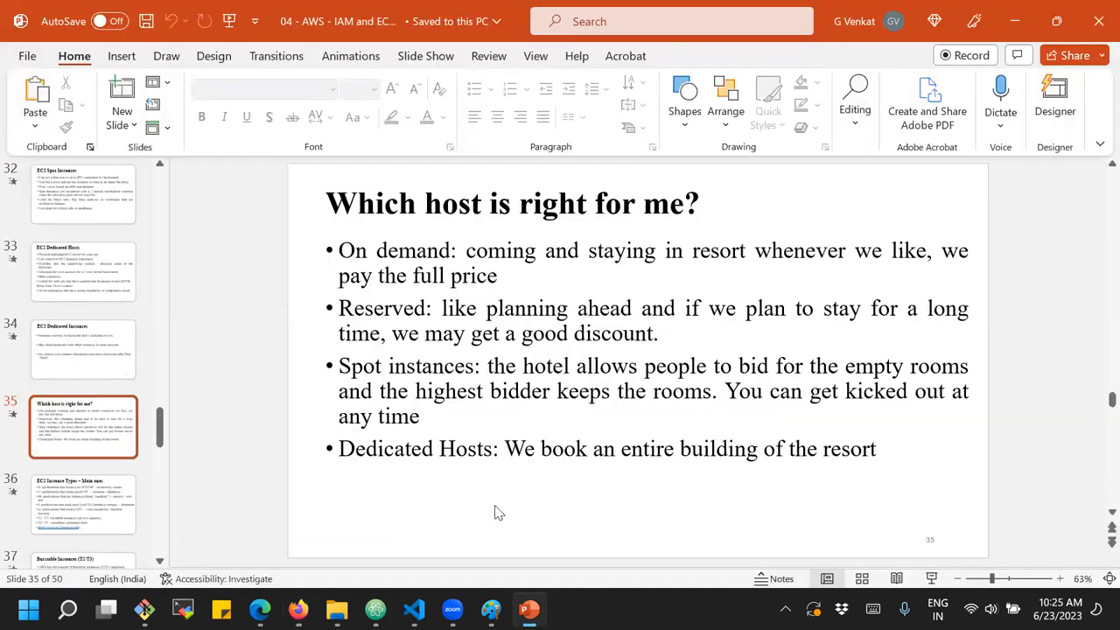
scroll(398, 298, "down", 1)
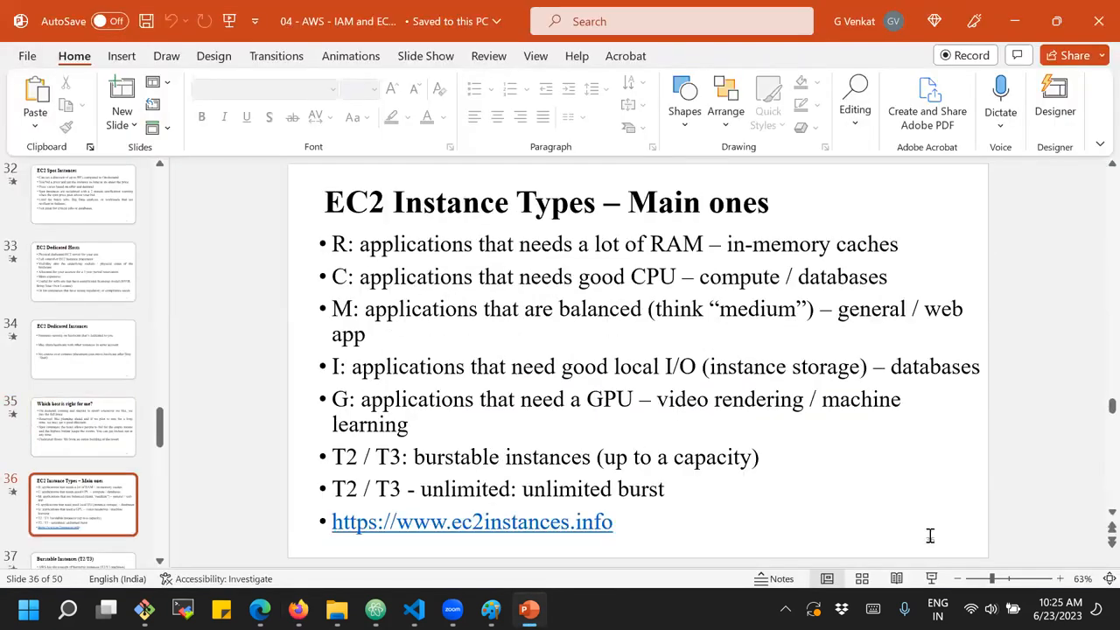
Start the slide show on the "EC2 Instance Types – Main ones" slide and reveal its first bullet about R instances.
left_click(931, 578)
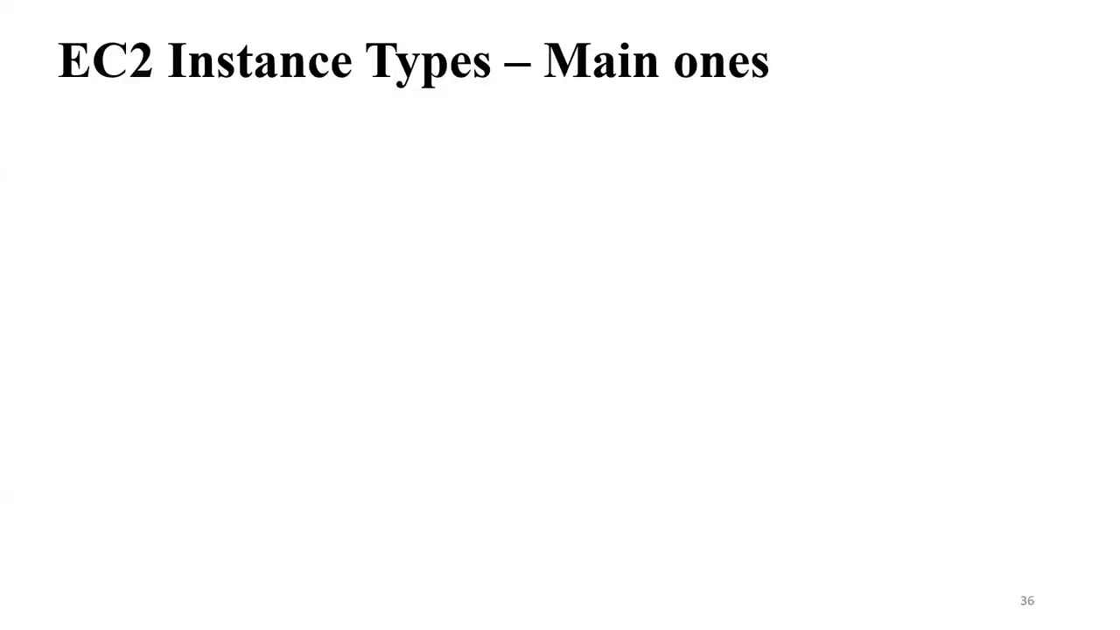
key("Right")
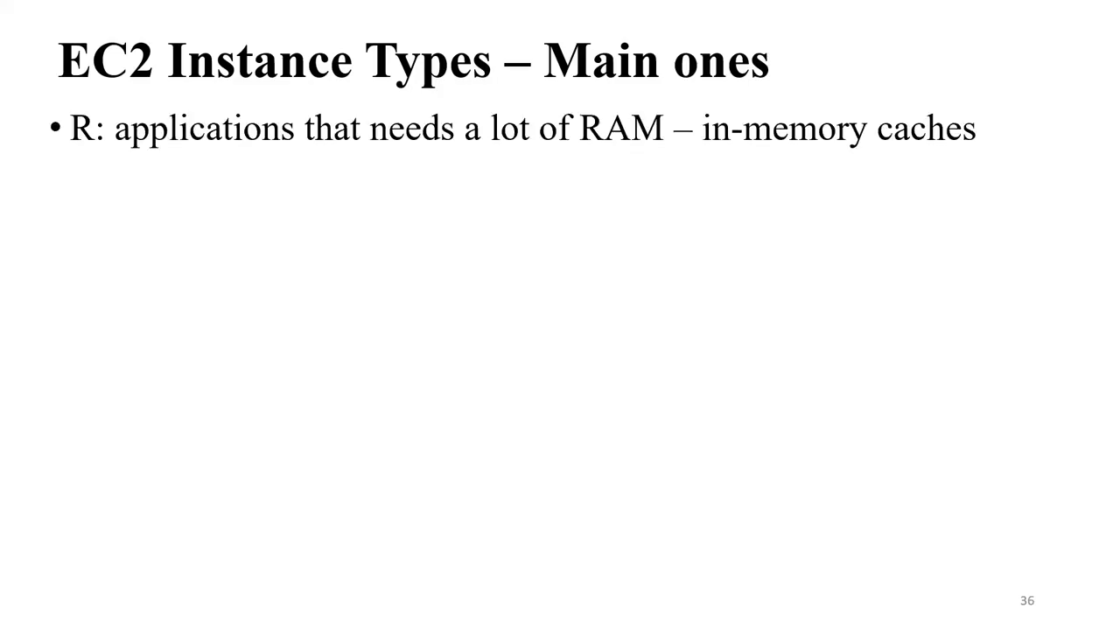
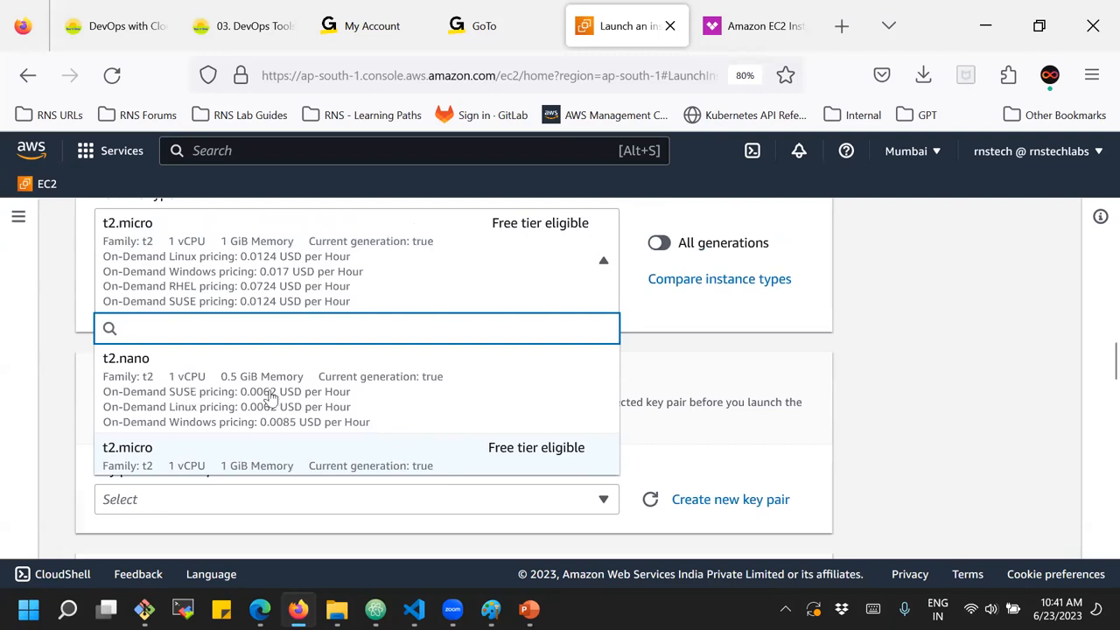
Examine the T2 and C5 entries in the launch form's instance type list, comparing their vCPU, memory and hourly pricing.
scroll(475, 398, "down", 5)
scroll(475, 399, "down", 10)
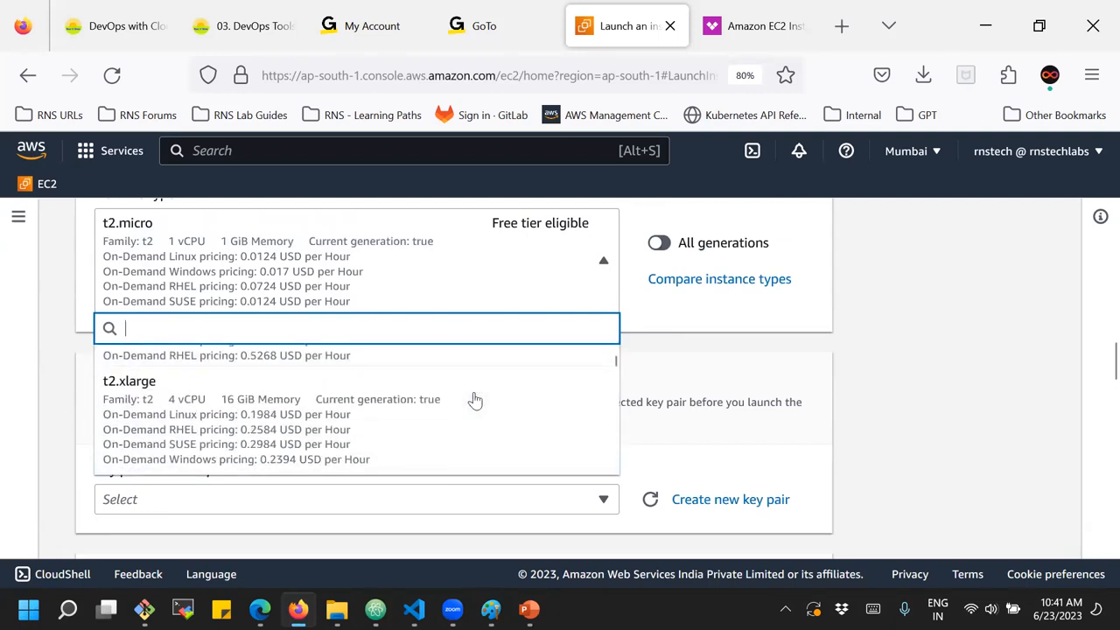
scroll(475, 400, "down", 8)
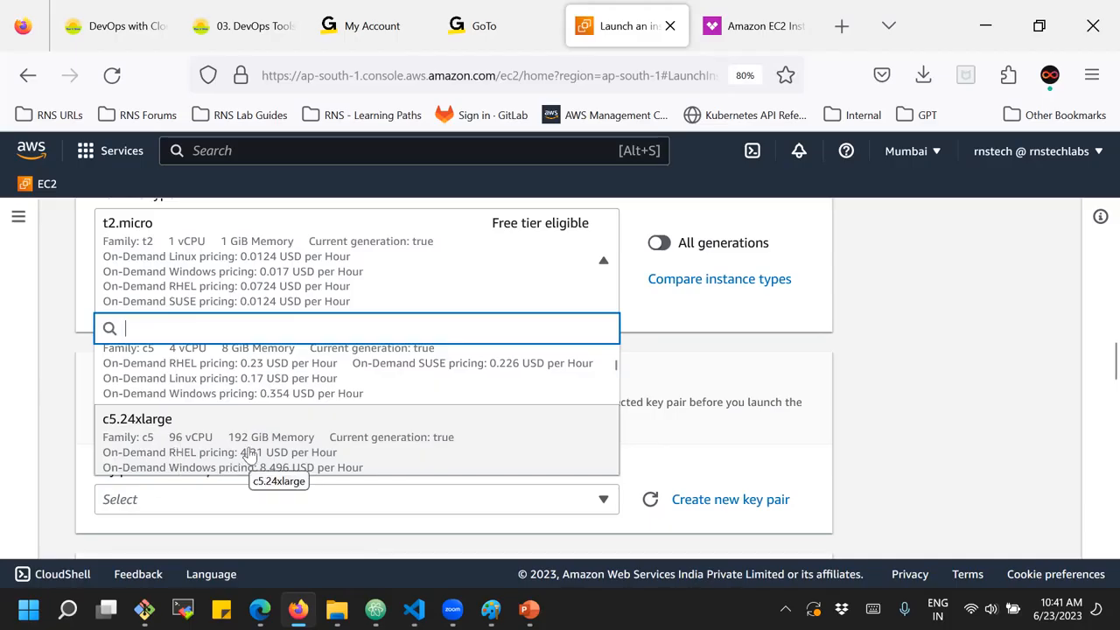
scroll(201, 442, "up", 2)
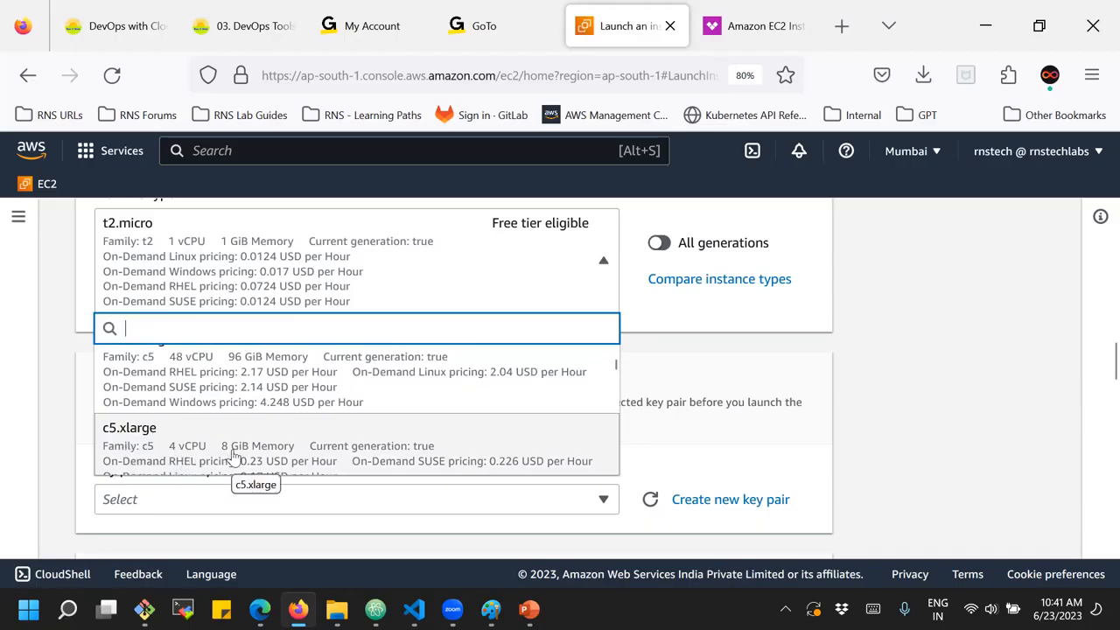
scroll(235, 455, "up", 2)
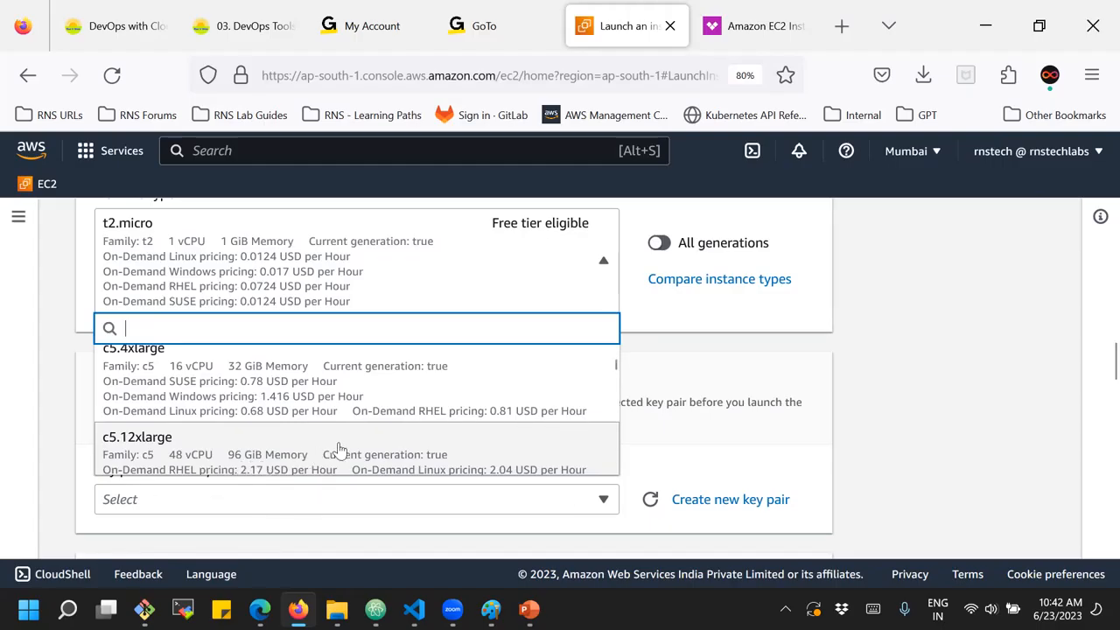
scroll(337, 453, "down", 2)
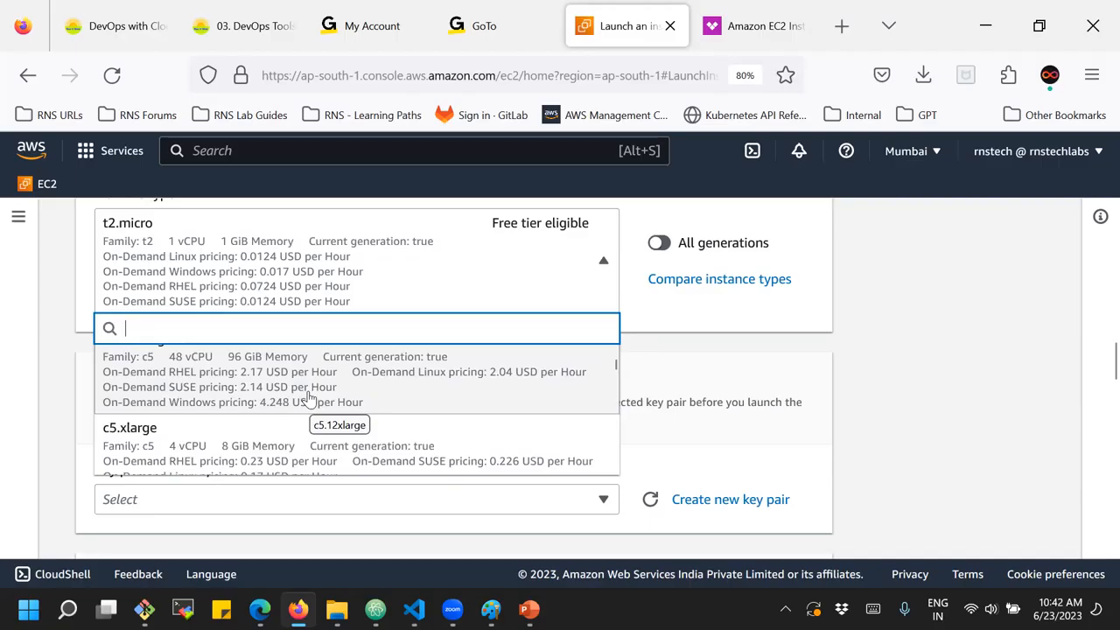
Browse the instance type list from the C5 variants through the C6, D2, G4dn, I3 and I4i families.
scroll(308, 398, "down", 5)
scroll(308, 398, "down", 5)
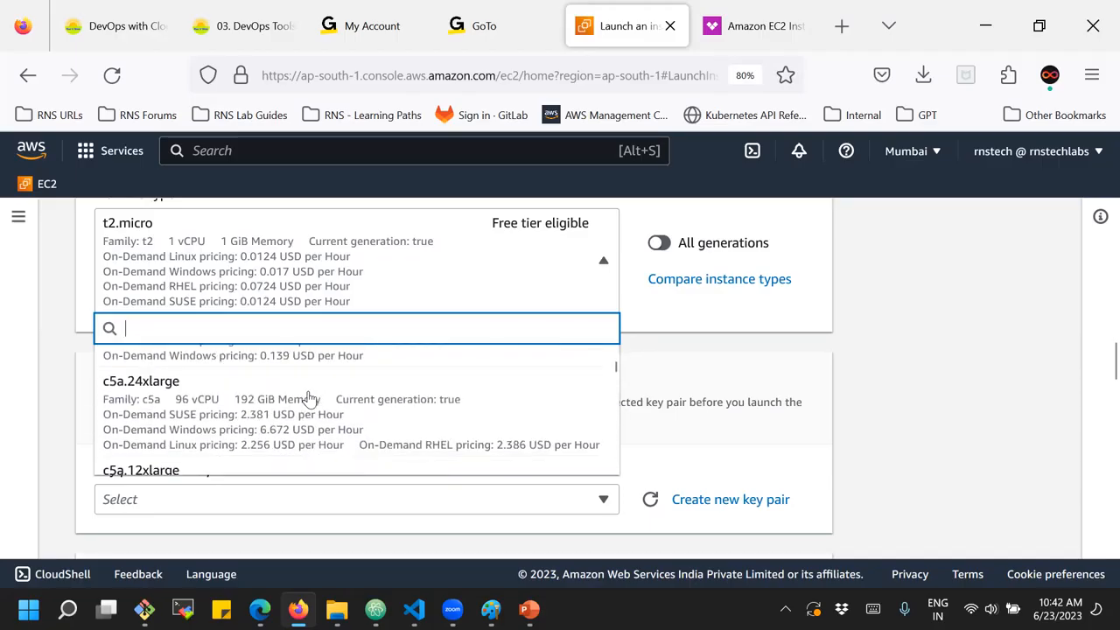
scroll(298, 412, "down", 5)
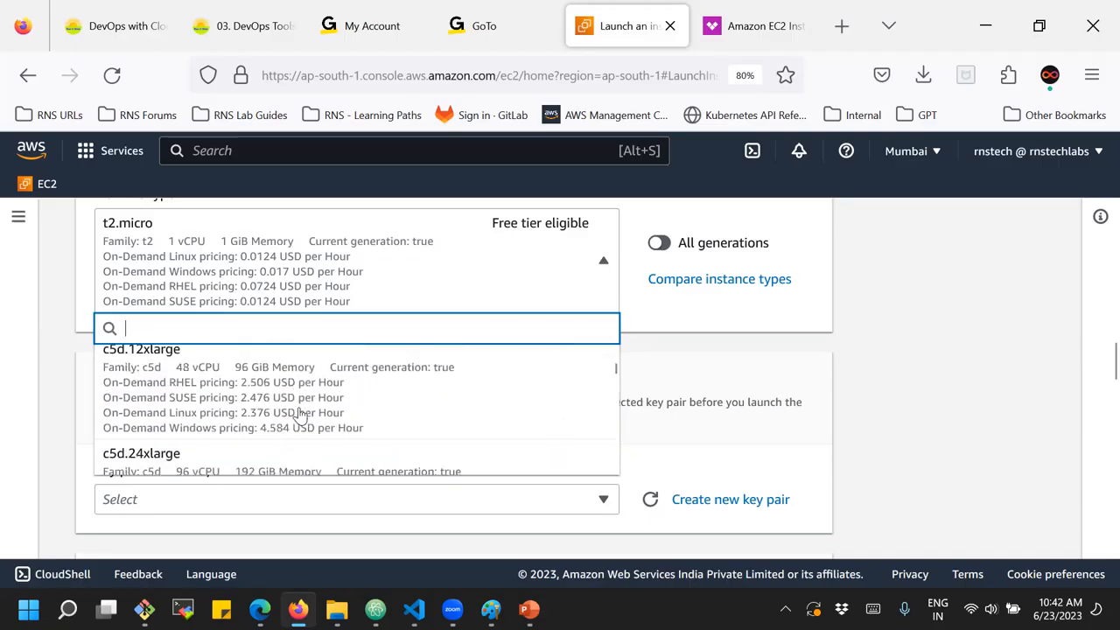
scroll(299, 416, "down", 5)
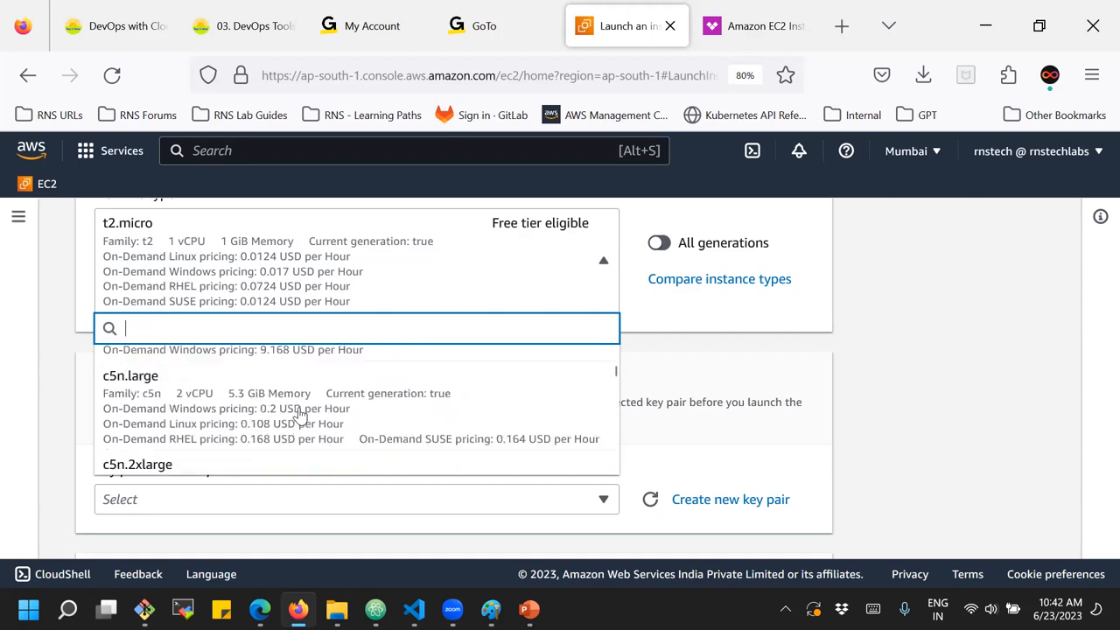
scroll(299, 421, "down", 5)
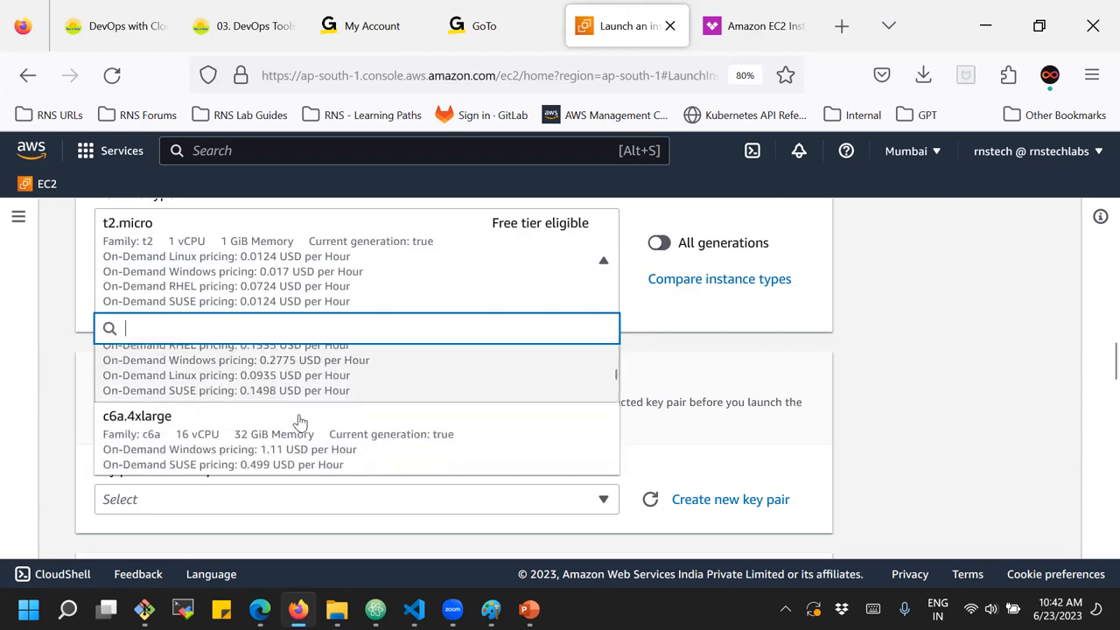
scroll(298, 424, "down", 5)
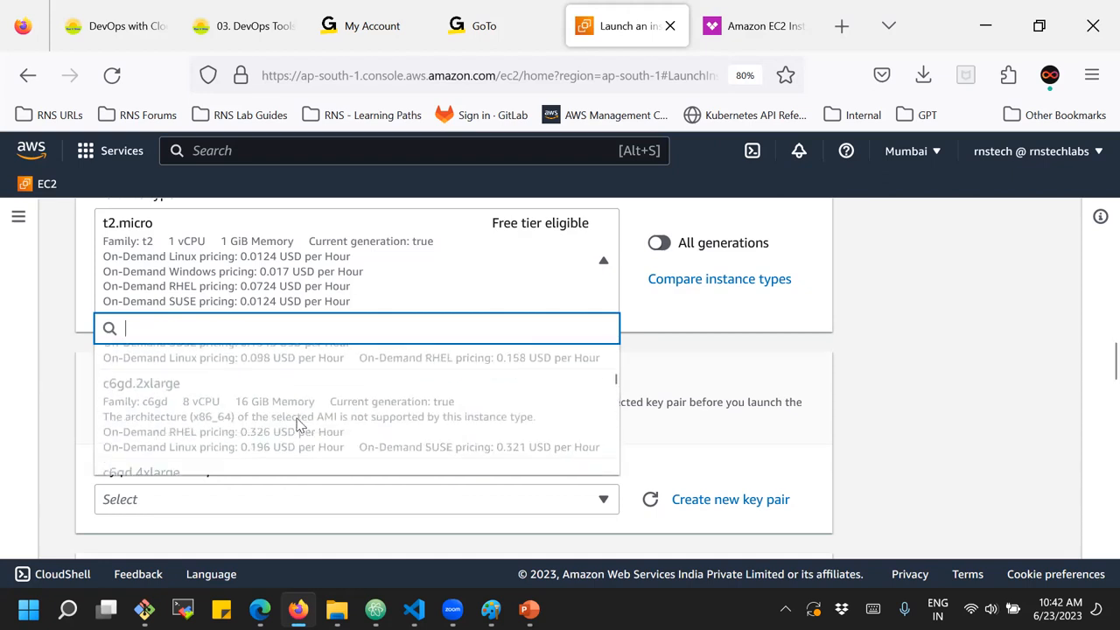
scroll(298, 425, "down", 5)
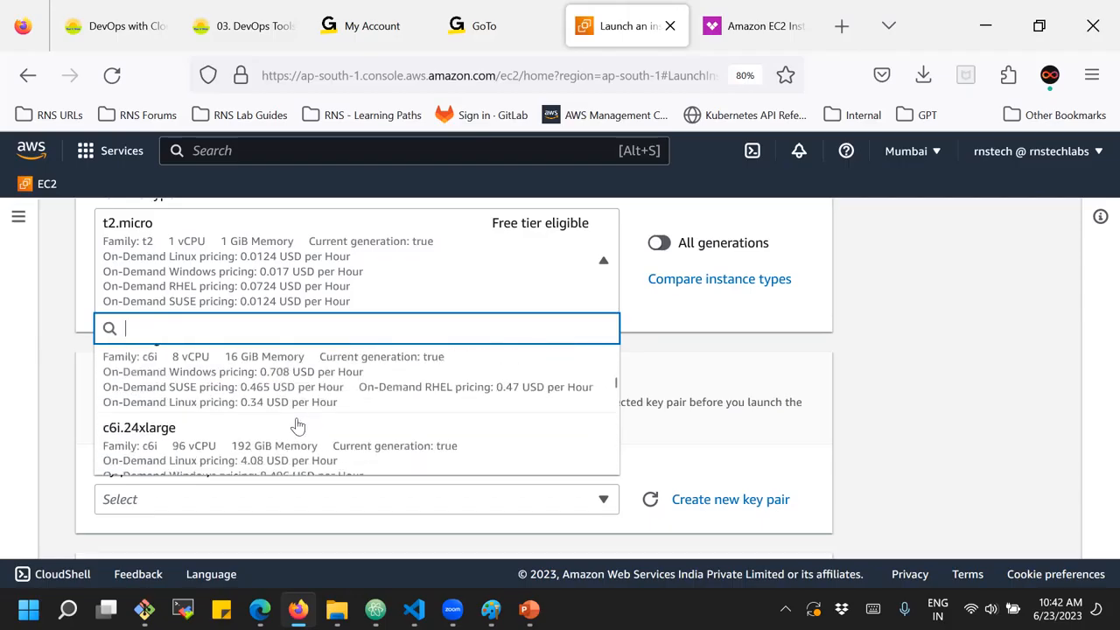
scroll(298, 424, "down", 5)
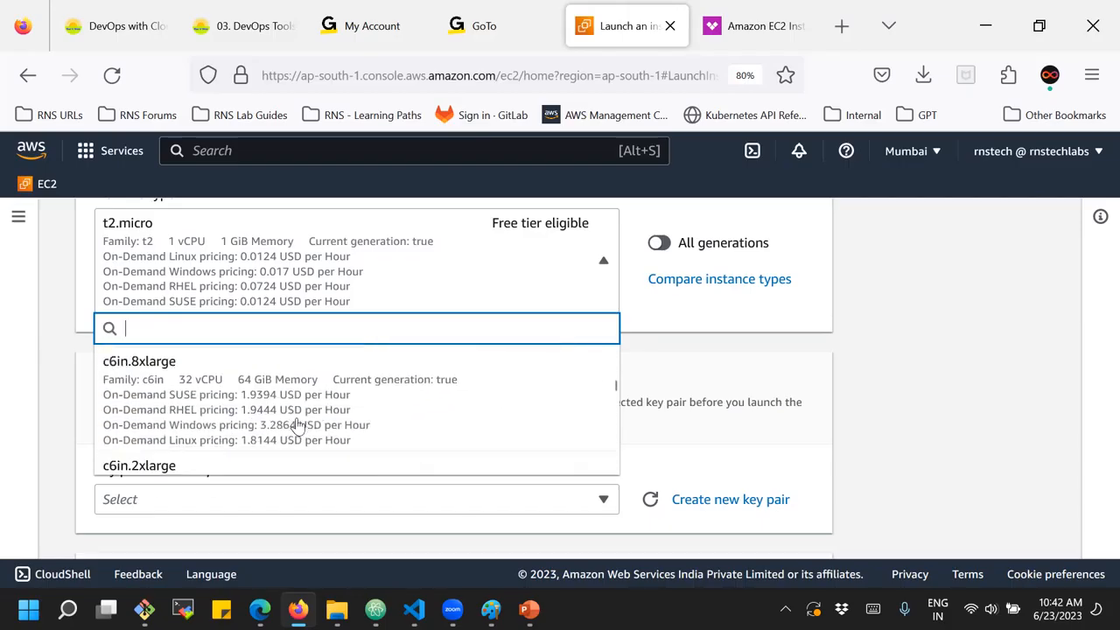
scroll(299, 431, "down", 5)
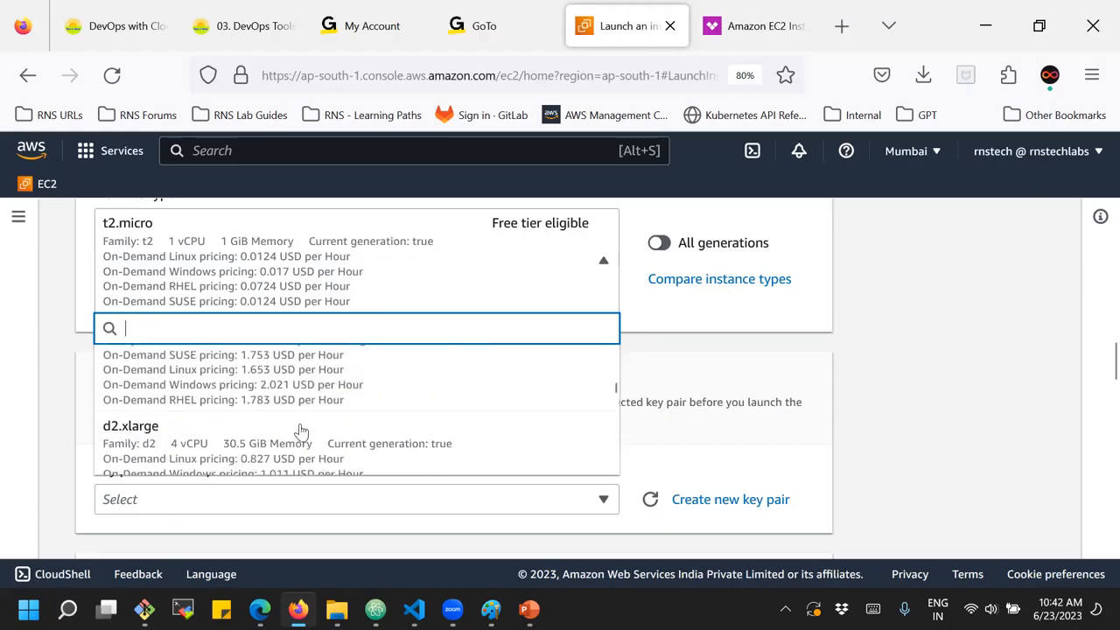
scroll(299, 431, "down", 5)
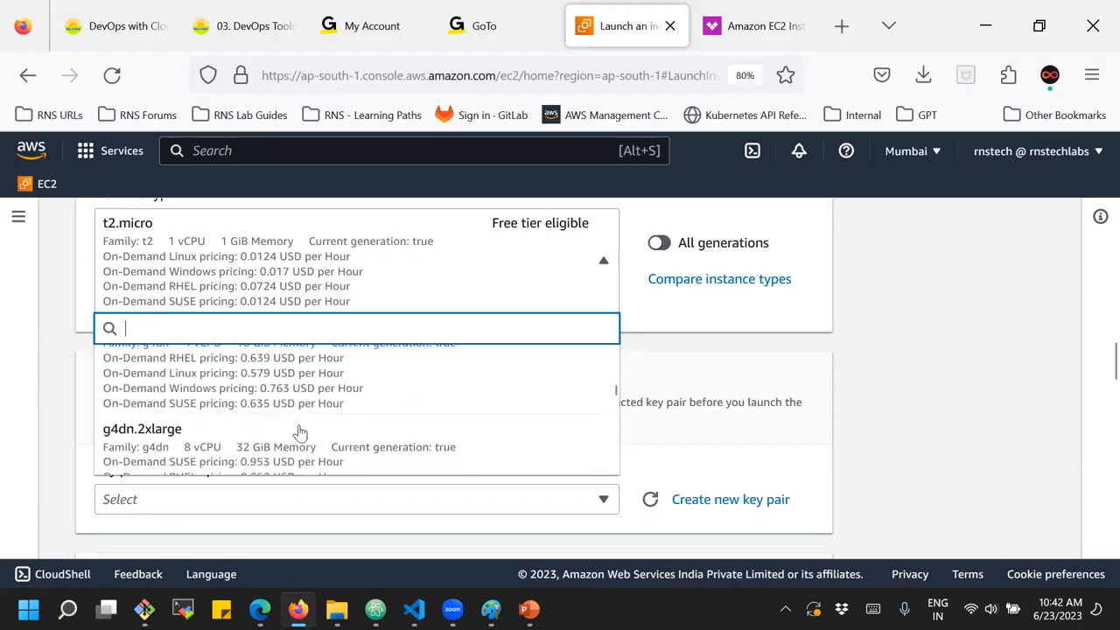
scroll(299, 432, "down", 5)
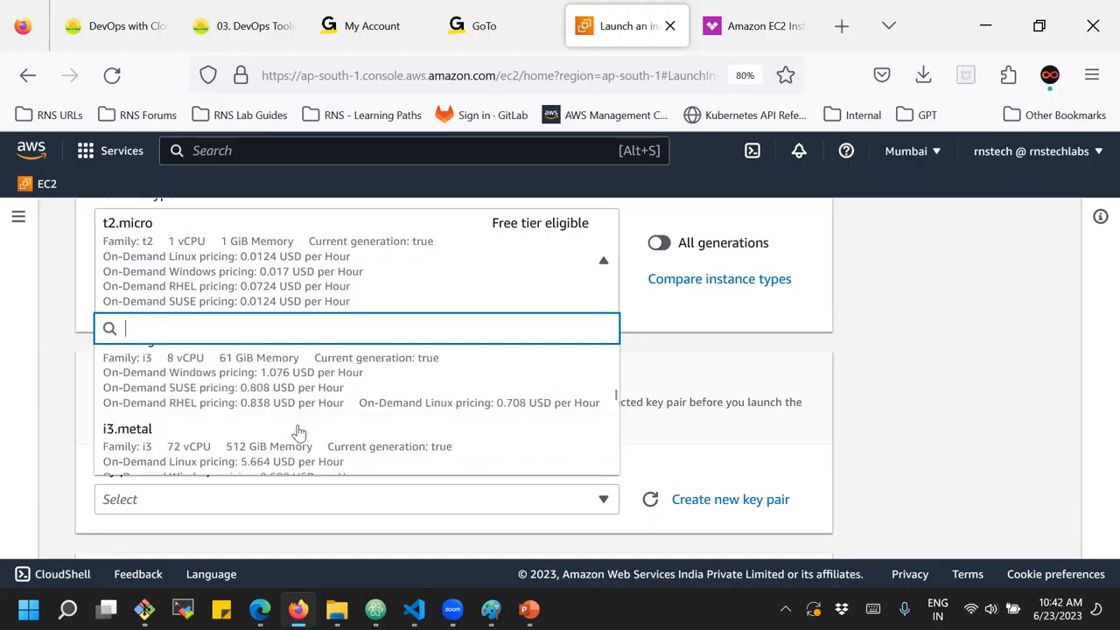
scroll(299, 432, "down", 3)
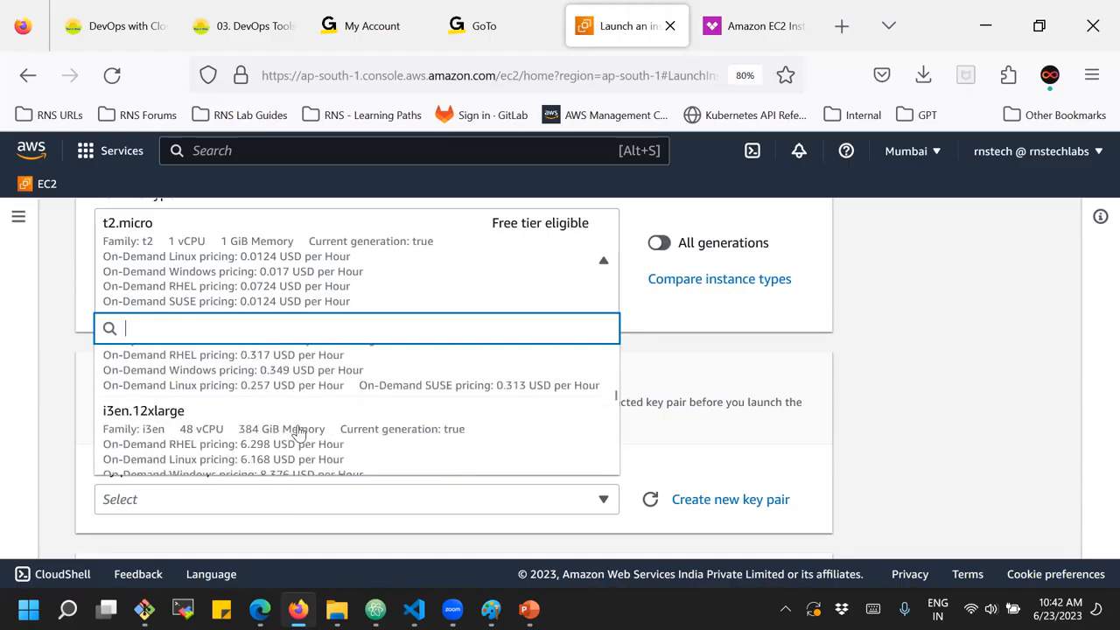
scroll(298, 433, "down", 2)
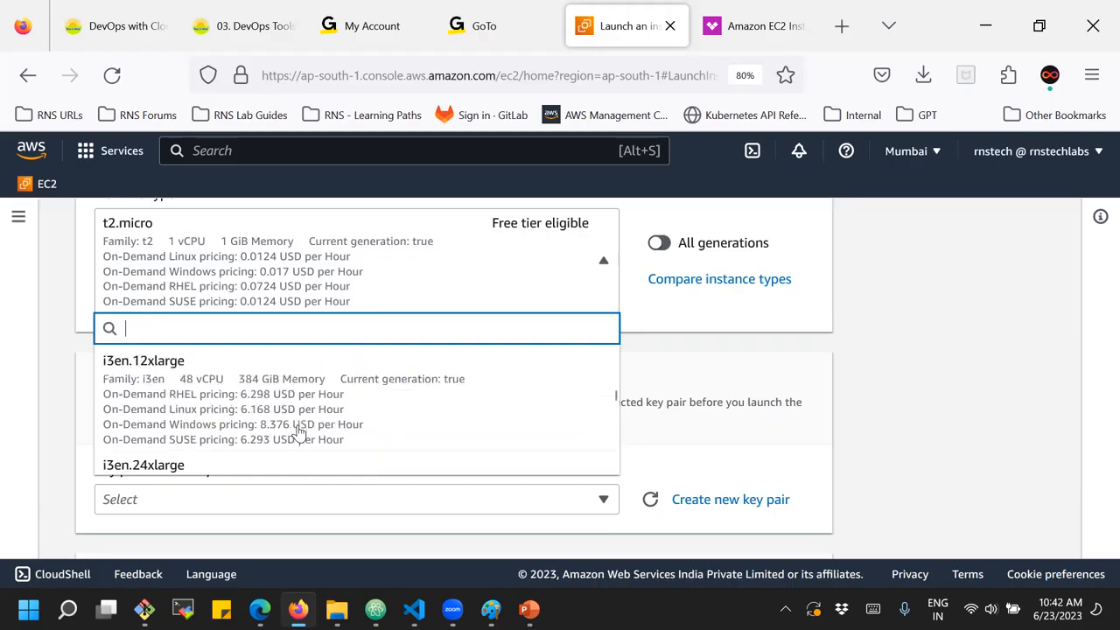
scroll(299, 432, "up", 1)
scroll(299, 432, "down", 3)
scroll(298, 433, "down", 5)
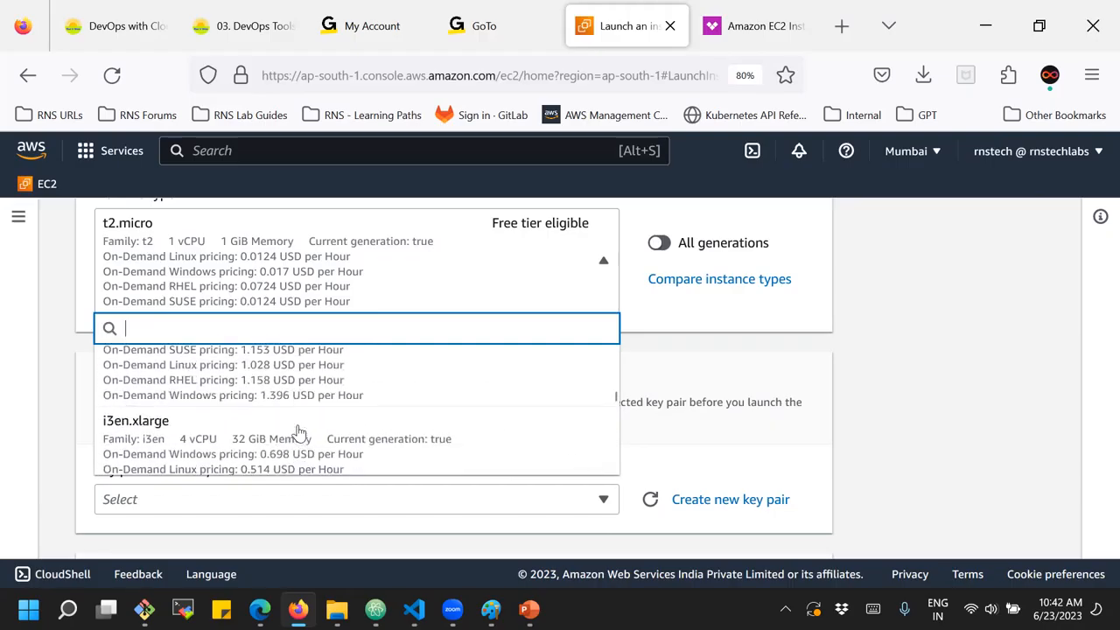
scroll(299, 432, "down", 10)
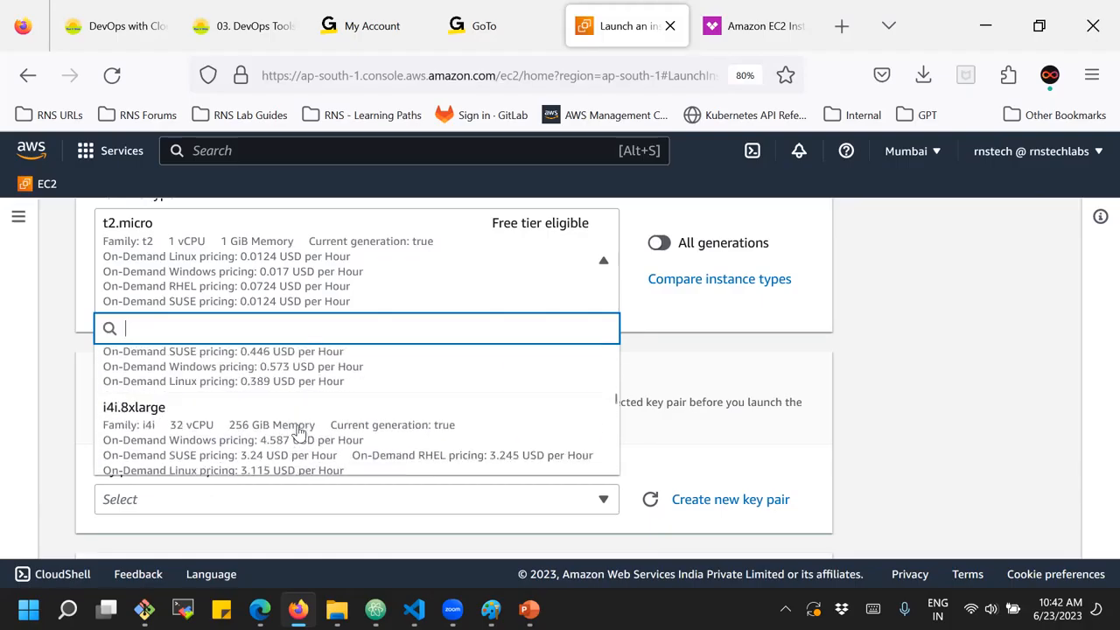
Continue to the M5 family in the instance type list and compare the vCPU and memory of its sizes.
scroll(298, 434, "down", 5)
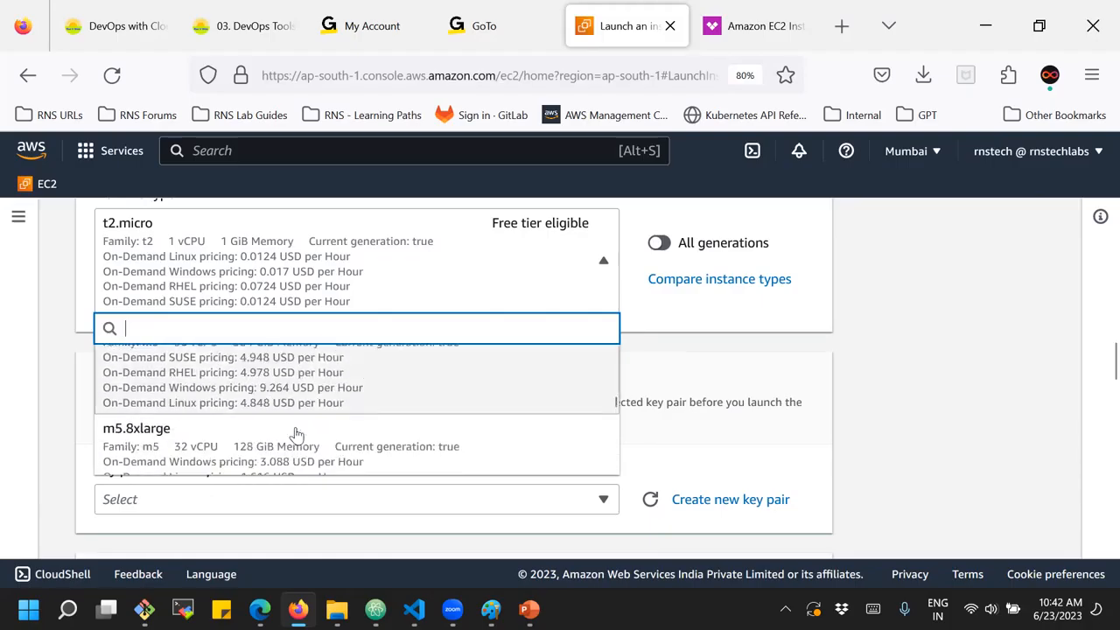
scroll(296, 434, "down", 2)
scroll(296, 434, "up", 2)
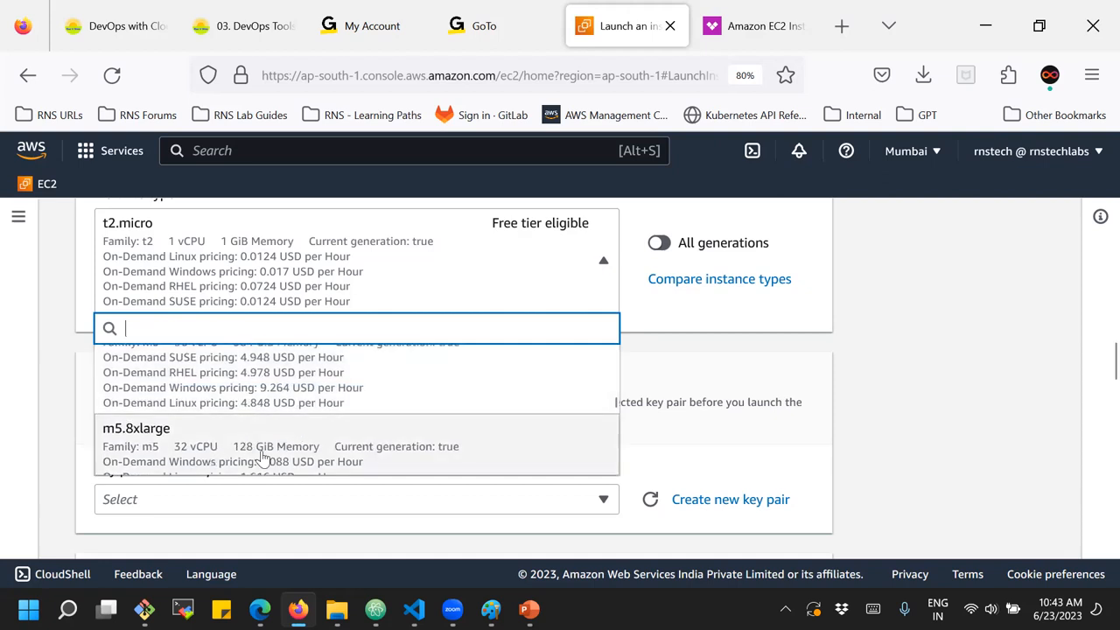
scroll(263, 455, "down", 2)
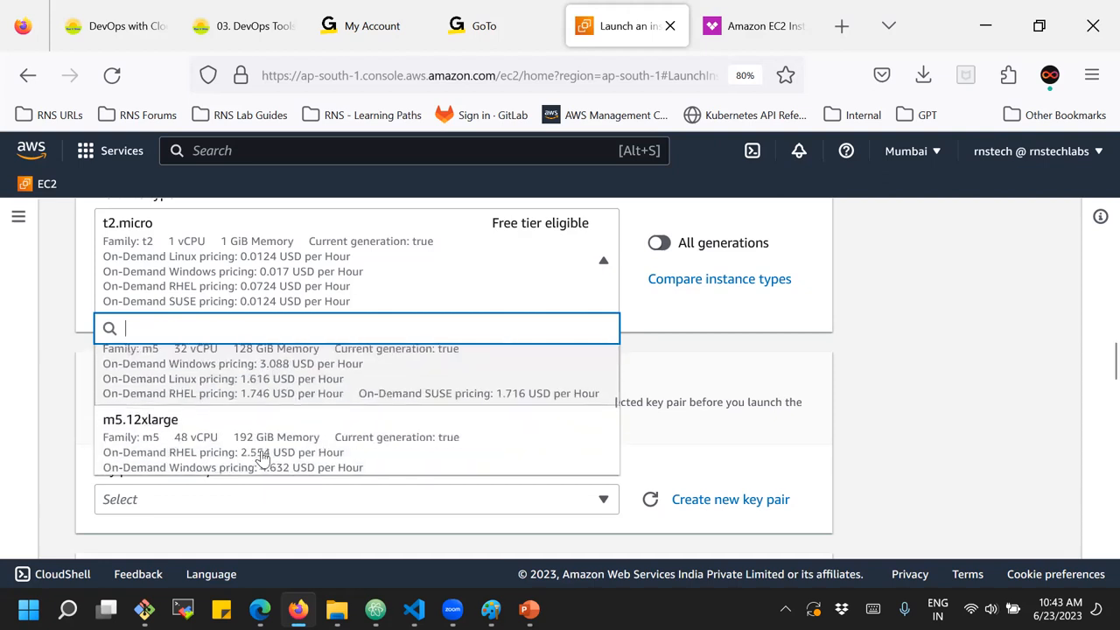
scroll(263, 457, "down", 2)
scroll(262, 457, "up", 2)
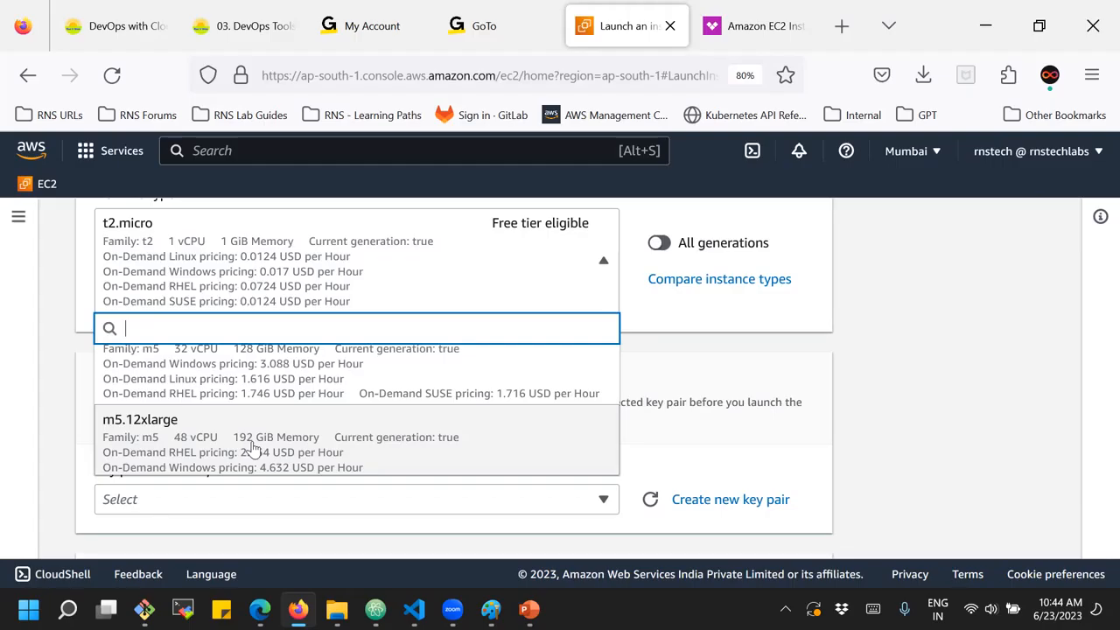
scroll(357, 430, "down", 2)
scroll(359, 433, "down", 1)
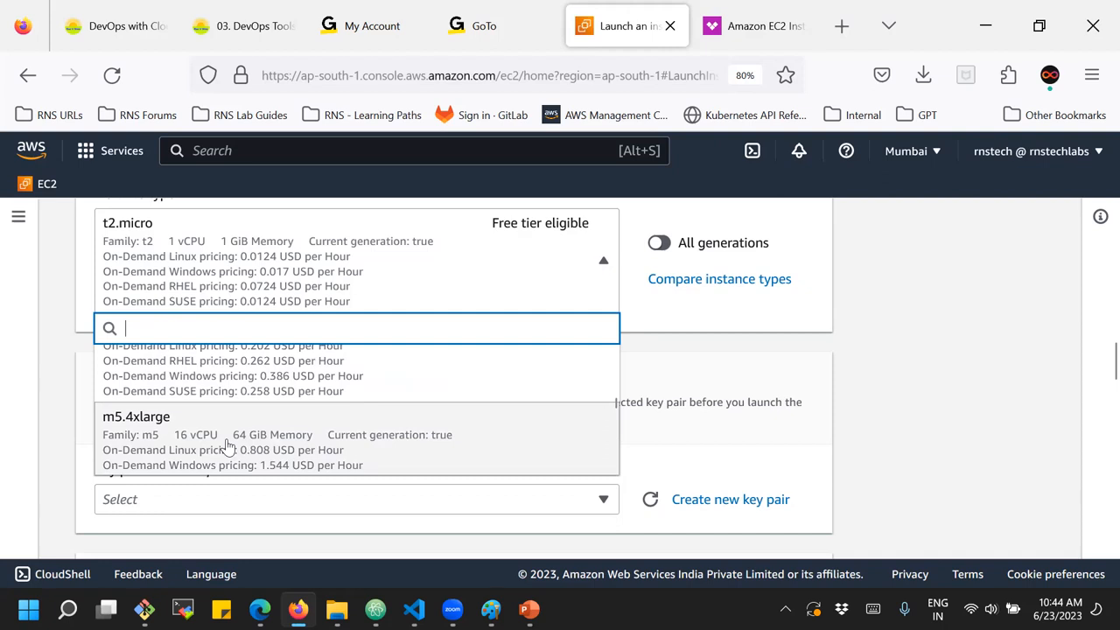
scroll(289, 413, "down", 3)
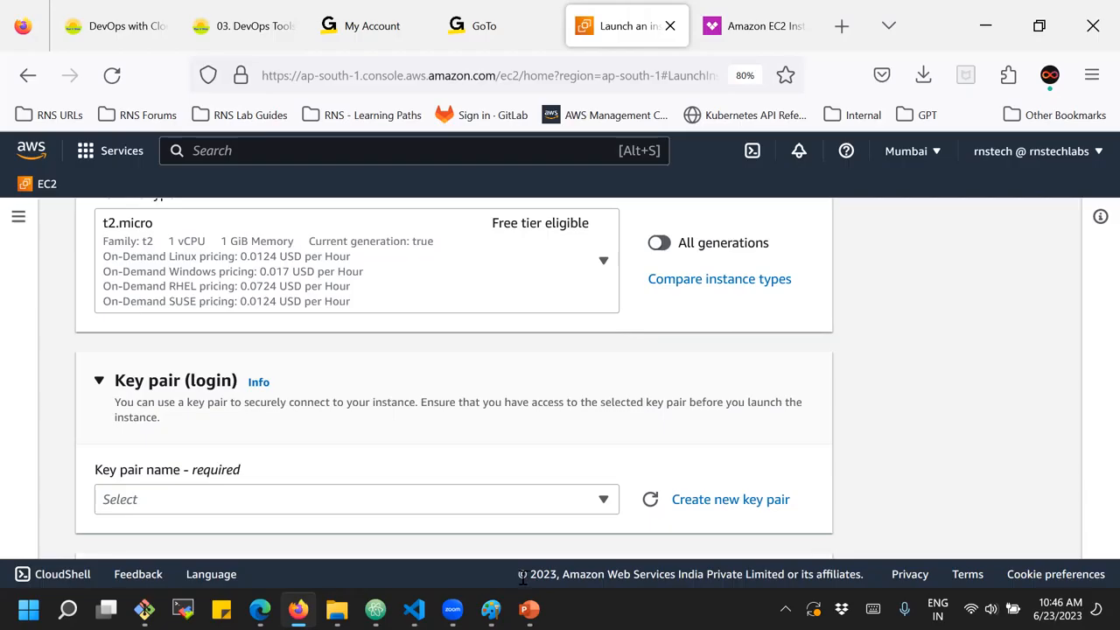
Switch to the PowerPoint presentation and advance to the slide "Burstable Instances (T2/T3)".
mouse_move(518, 597)
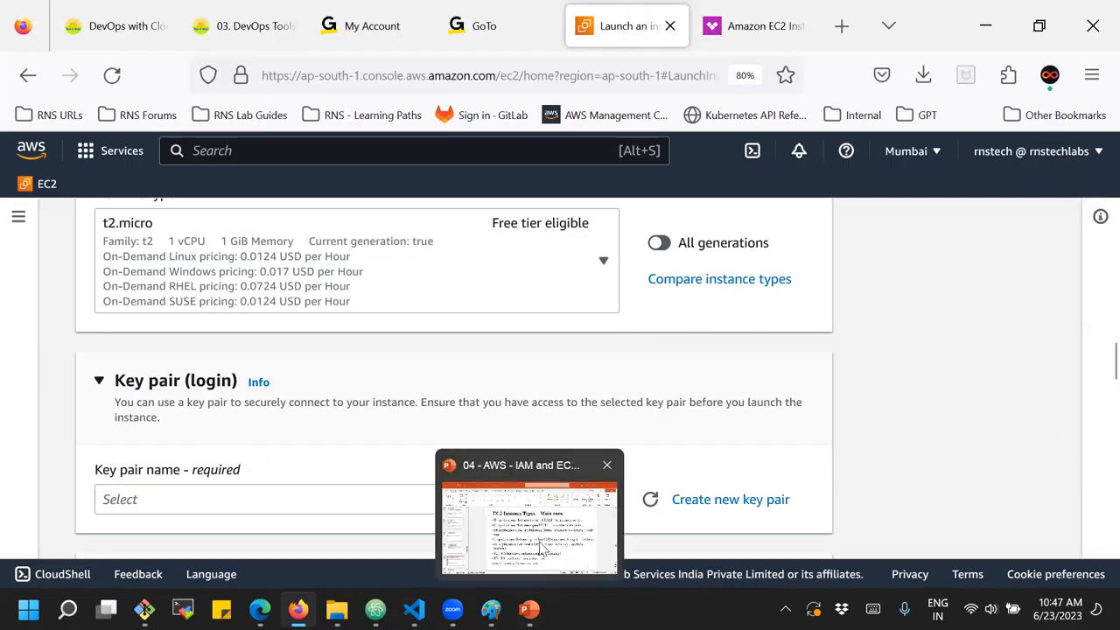
left_click(542, 551)
scroll(649, 295, "down", 1)
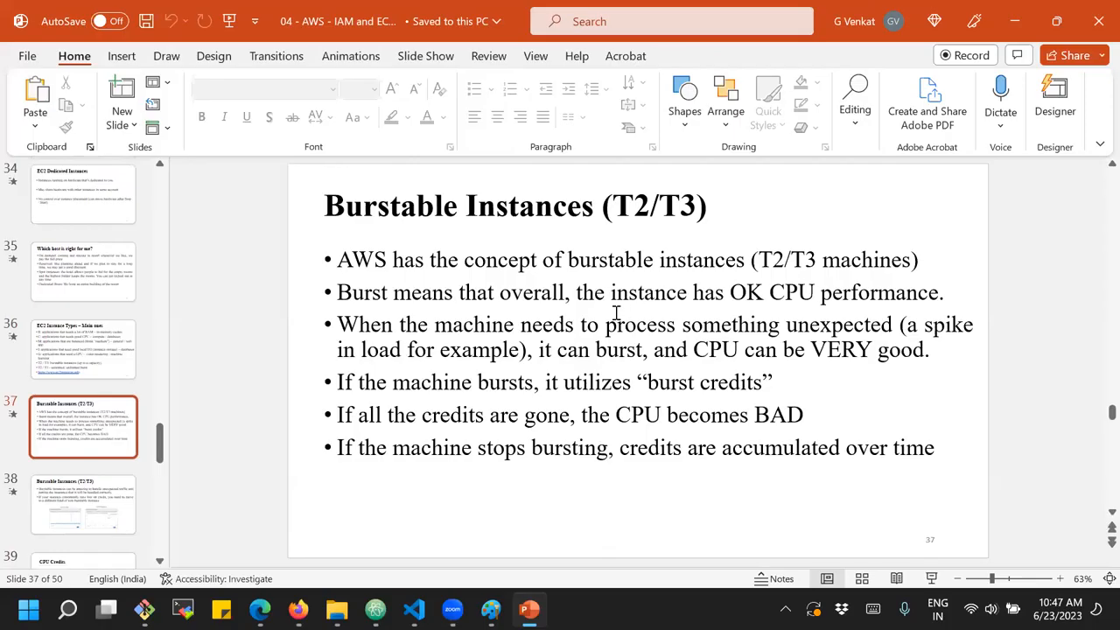
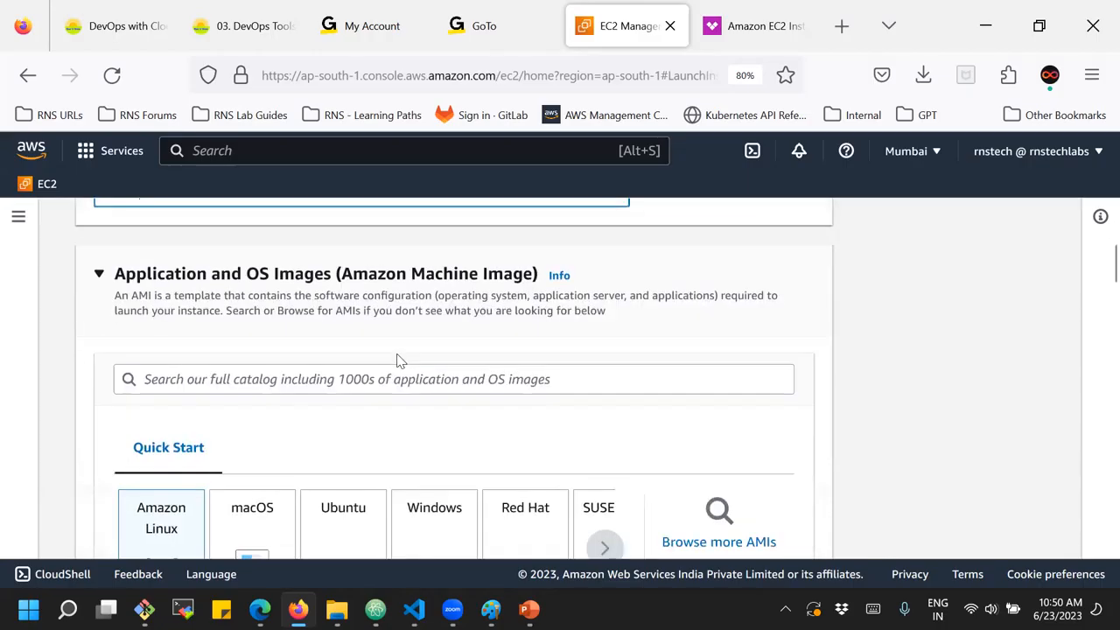
Choose "Amazon Linux 2 AMI (HVM) - Kernel 5.10, SSD Volume Type" as the machine image for the new instance.
left_click(282, 372)
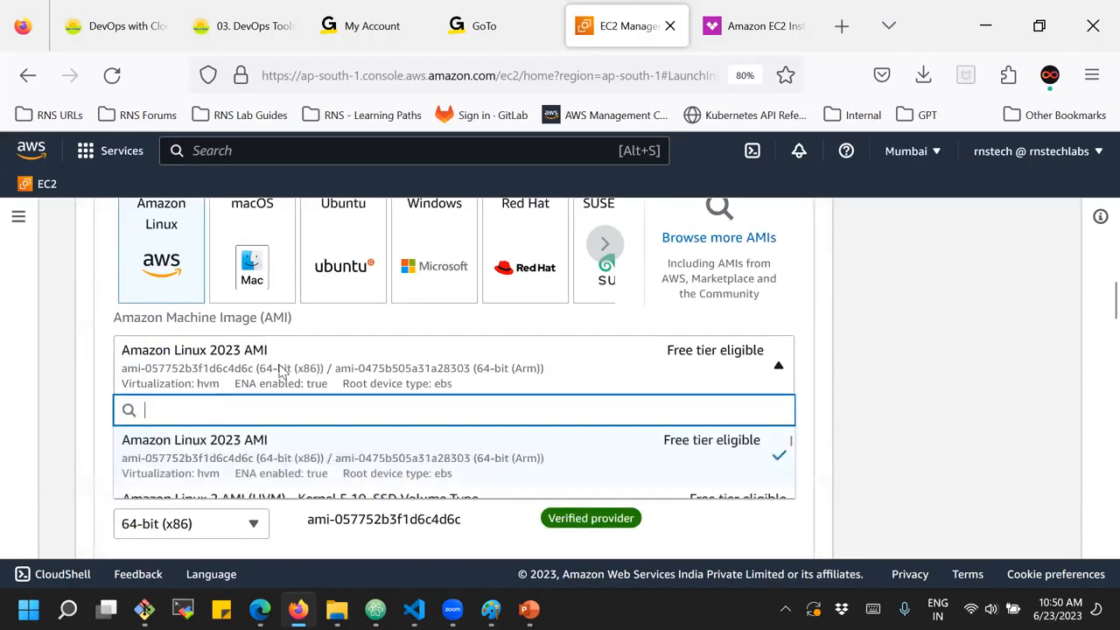
scroll(299, 431, "down", 2)
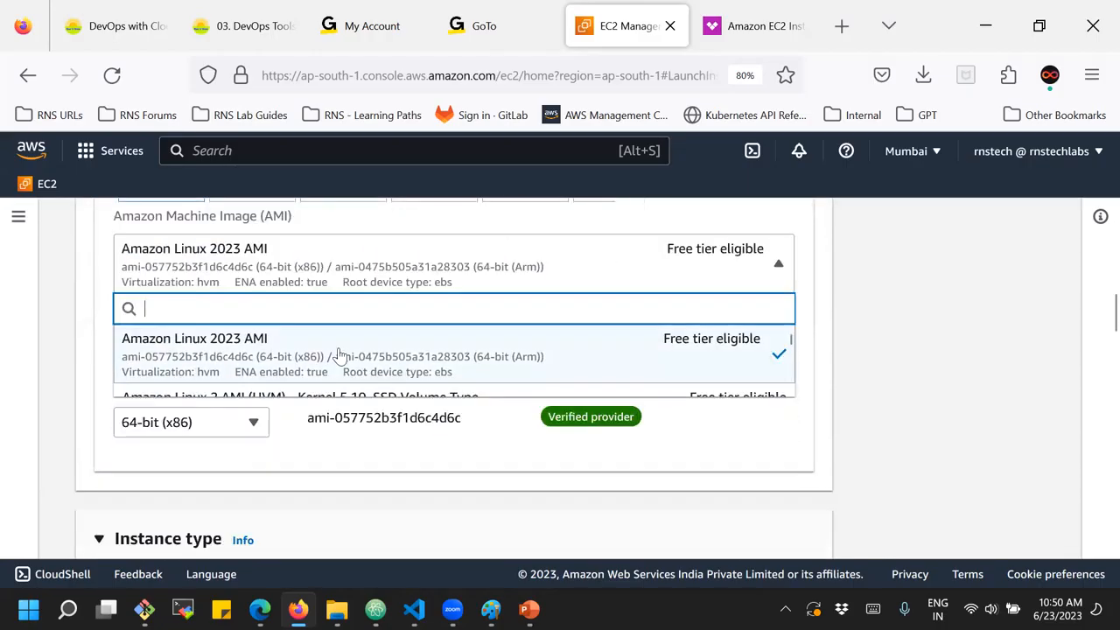
scroll(338, 357, "down", 1)
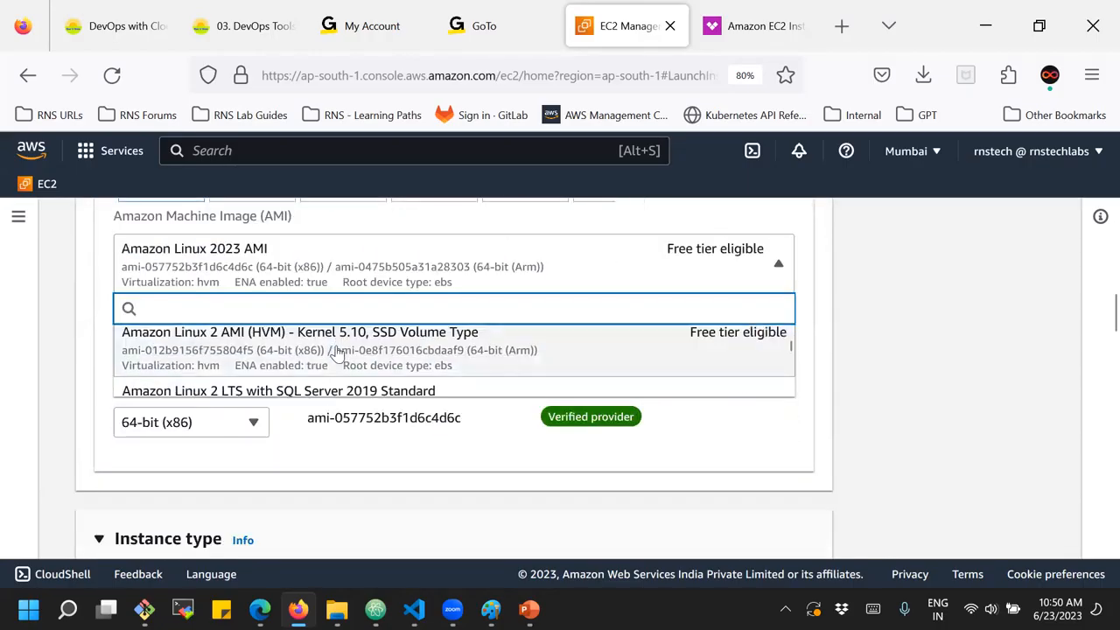
left_click(250, 347)
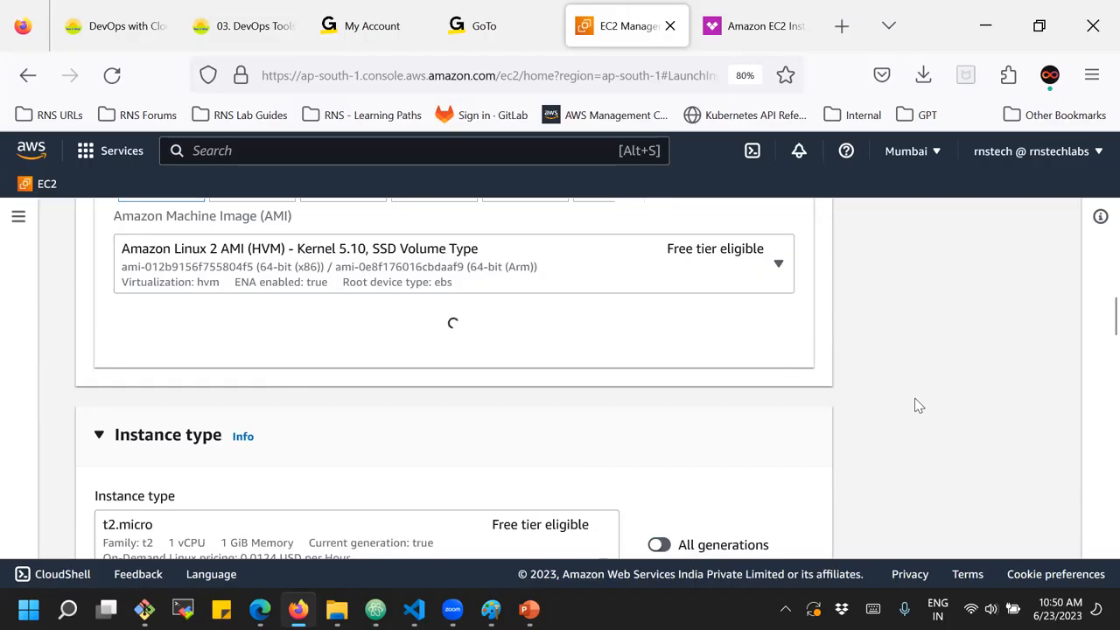
Keep the t2.micro instance type and set the key pair to "Proceed without a key pair (Not recommended)".
scroll(905, 365, "down", 3)
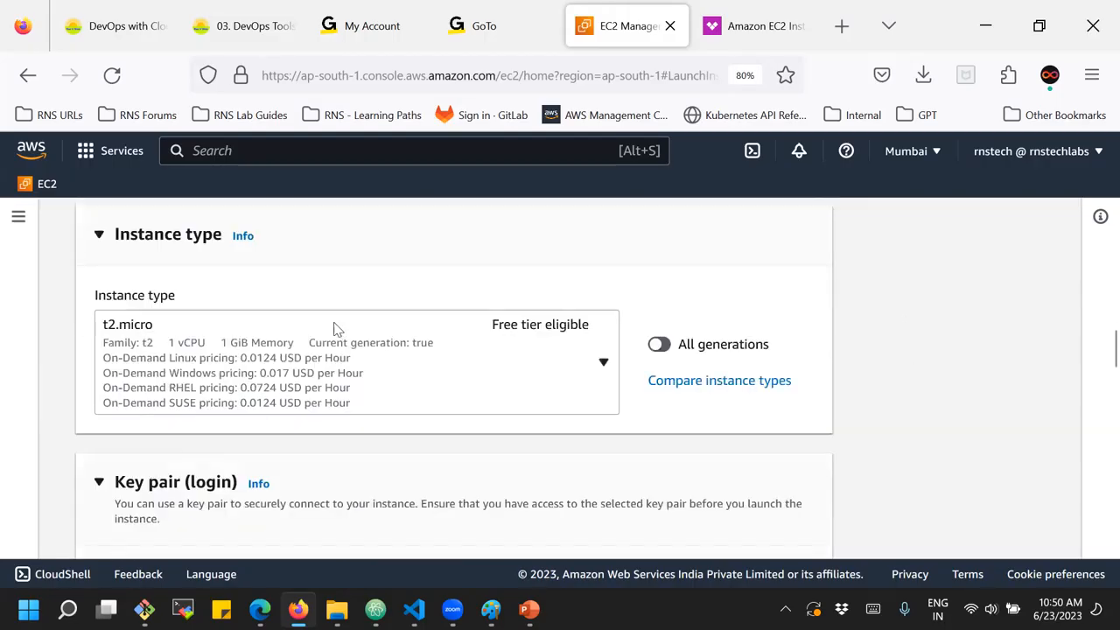
scroll(455, 370, "down", 2)
scroll(455, 370, "up", 2)
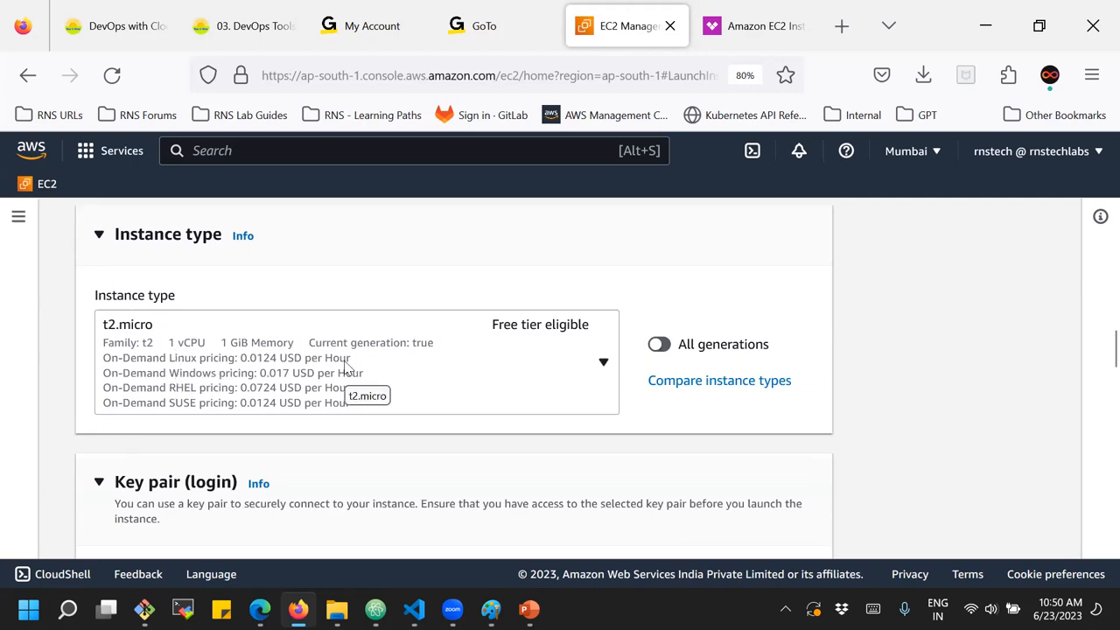
scroll(345, 380, "down", 1)
scroll(343, 372, "down", 1)
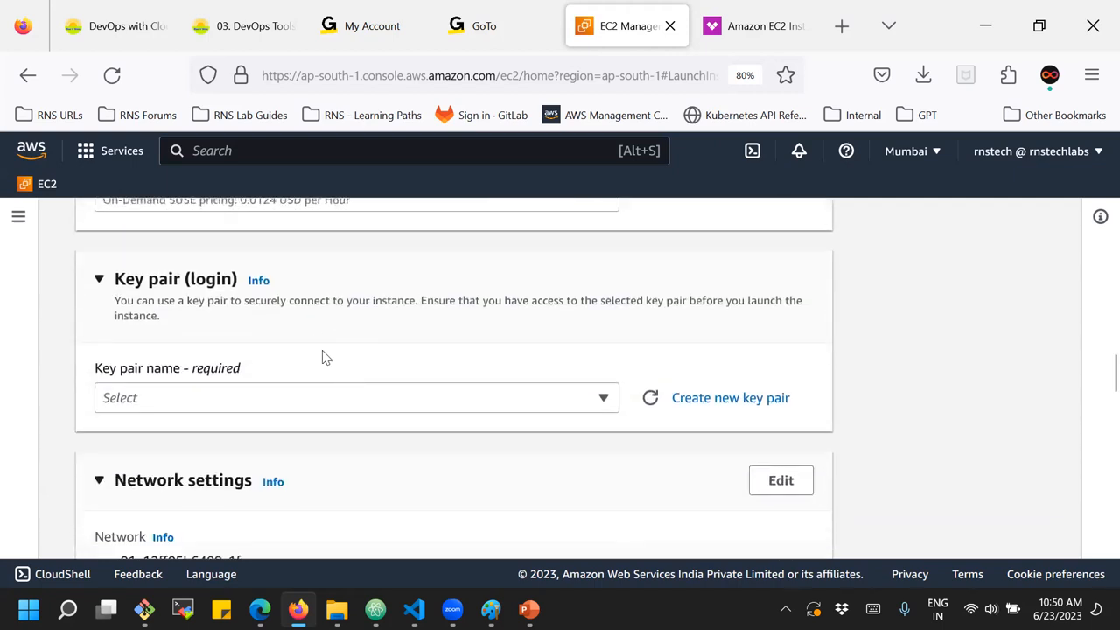
left_click(274, 403)
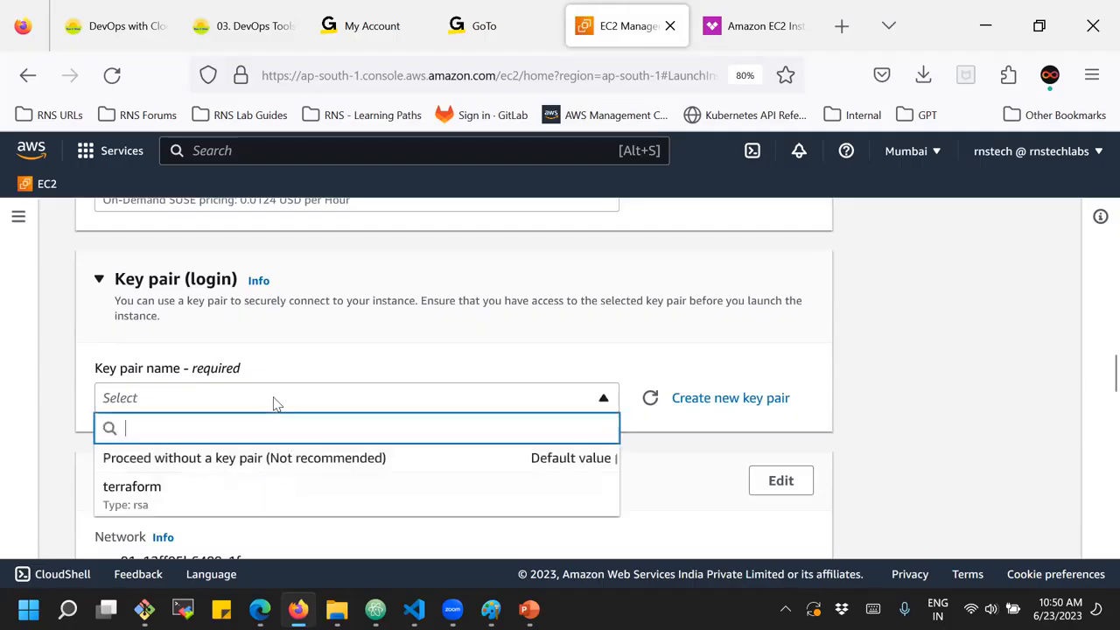
left_click(245, 461)
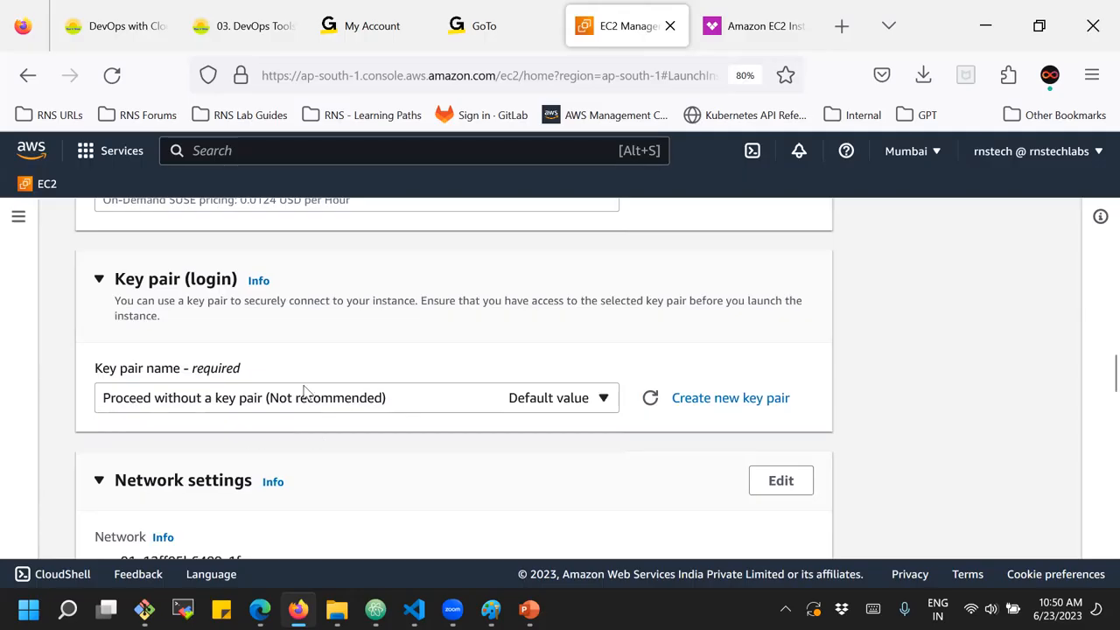
Use an existing security group for the instance's firewall and choose "launch-wizard-4".
scroll(350, 455, "down", 5)
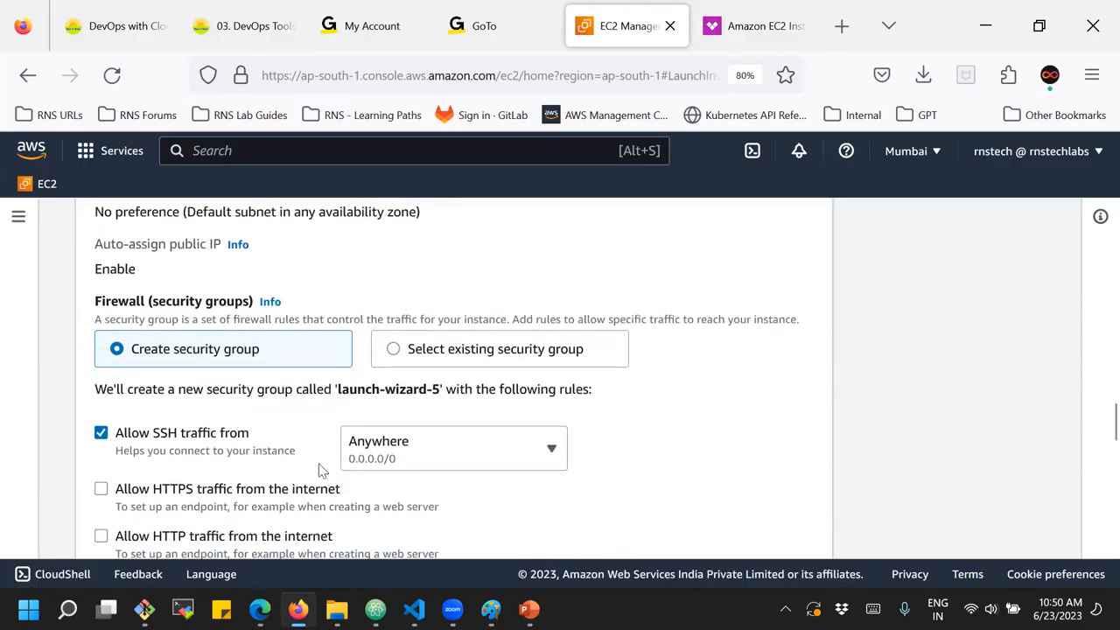
left_click(398, 350)
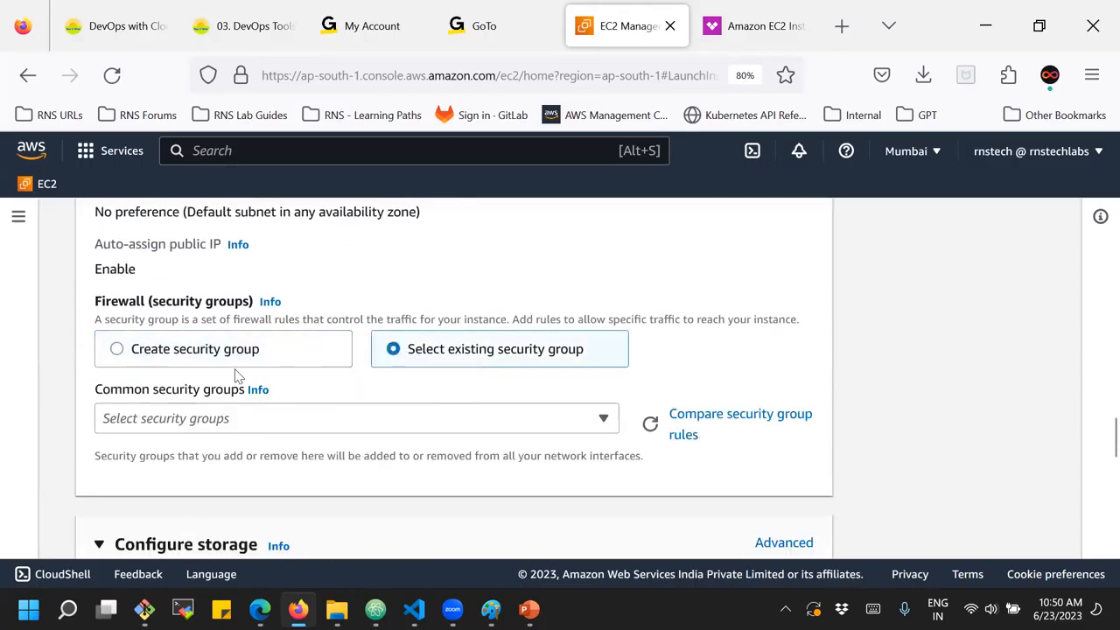
left_click(193, 418)
scroll(210, 455, "down", 3)
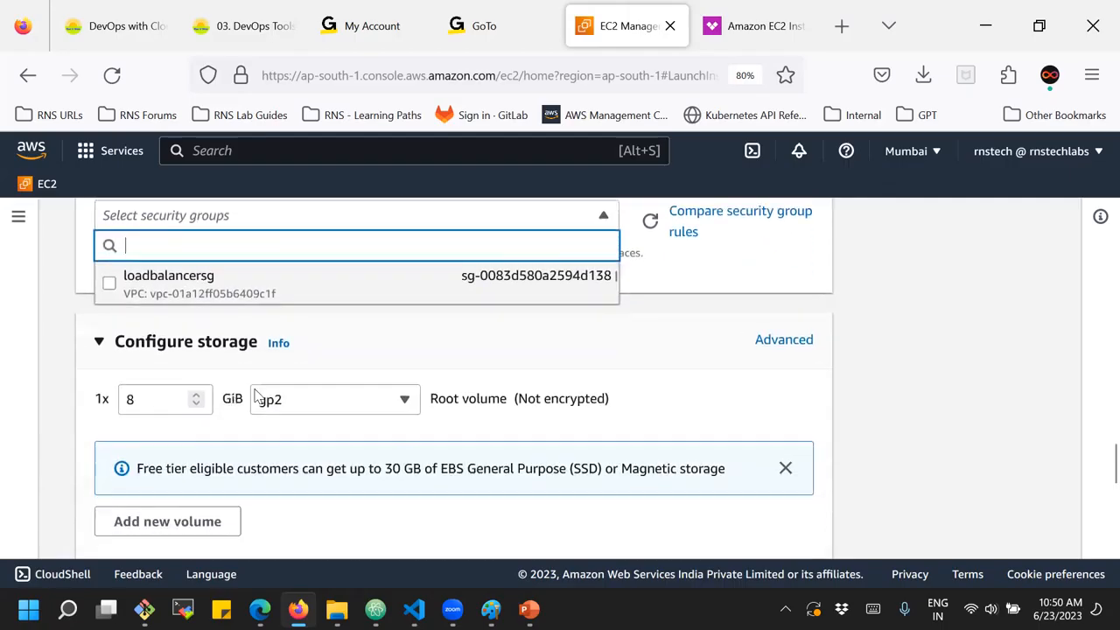
scroll(317, 276, "down", 4)
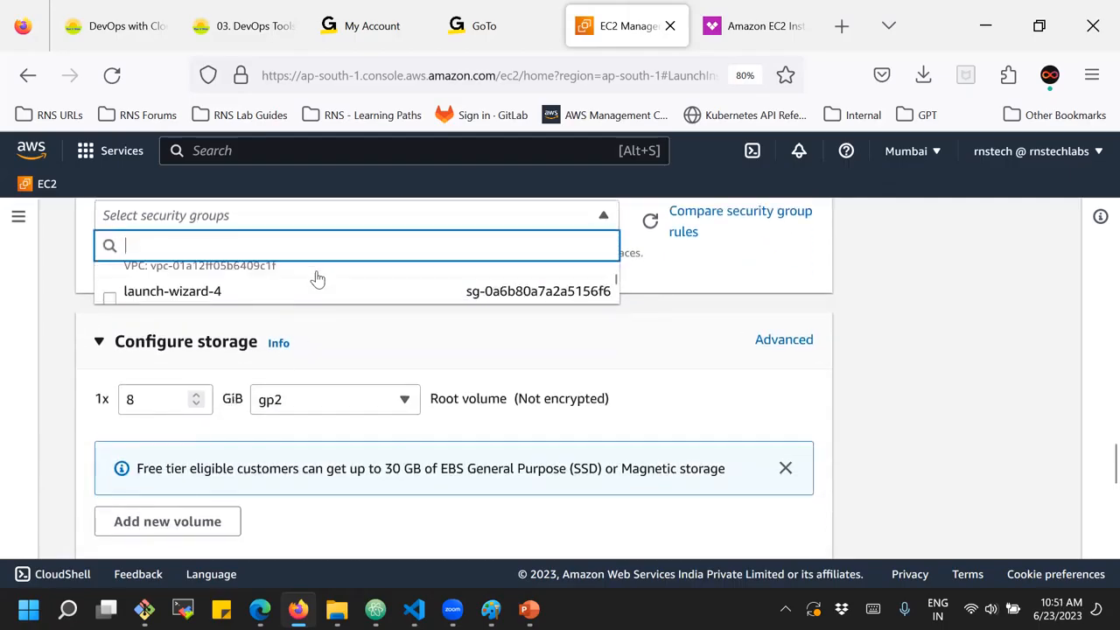
scroll(318, 277, "down", 1)
left_click(315, 273)
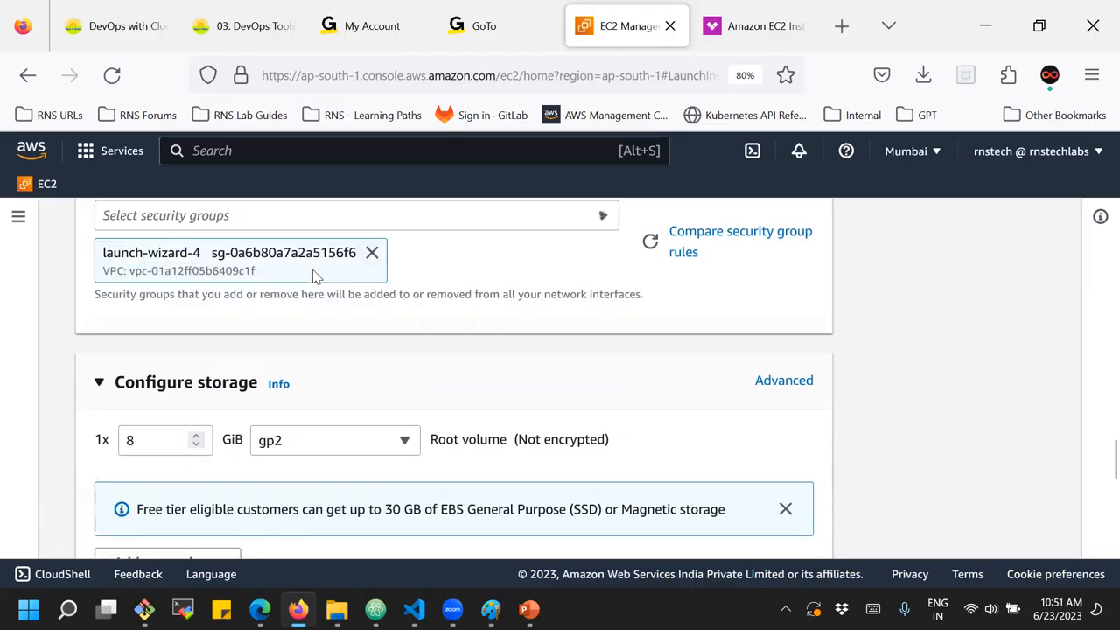
Expand the advanced details and review the settings through the metadata options, including the available Tenancy choices.
scroll(404, 343, "down", 5)
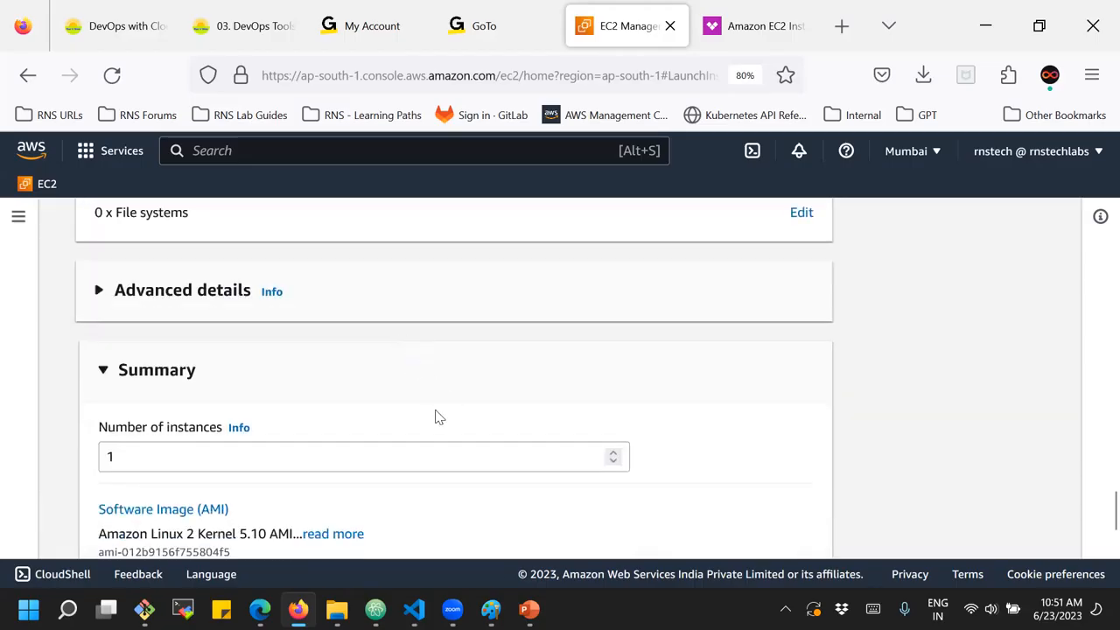
left_click(206, 291)
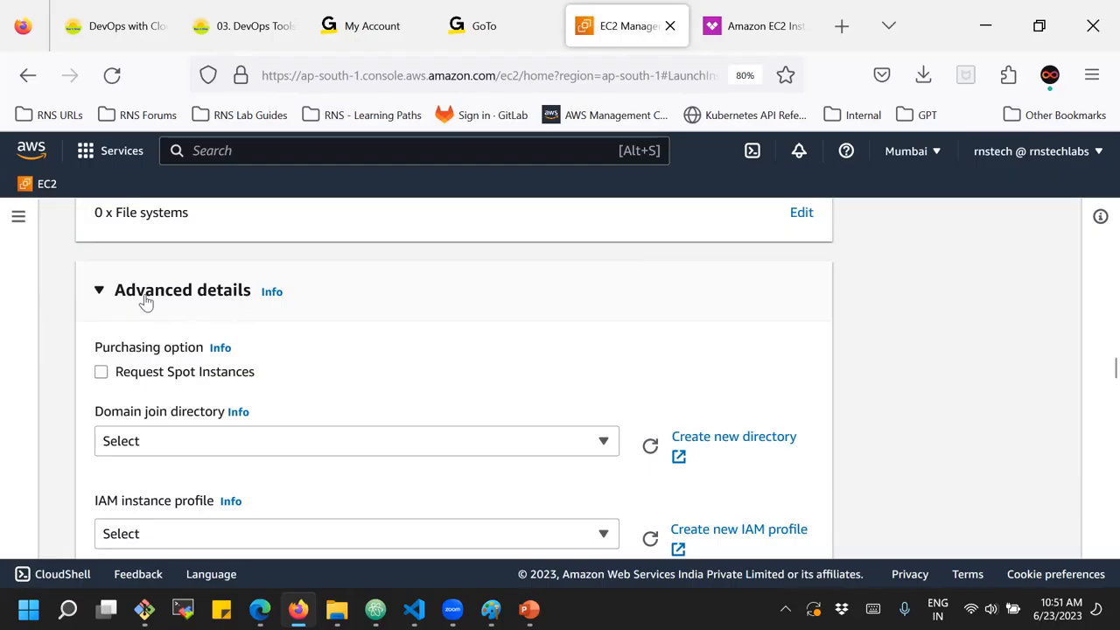
scroll(358, 308, "down", 3)
scroll(359, 308, "down", 5)
scroll(358, 309, "down", 2)
scroll(358, 309, "down", 2)
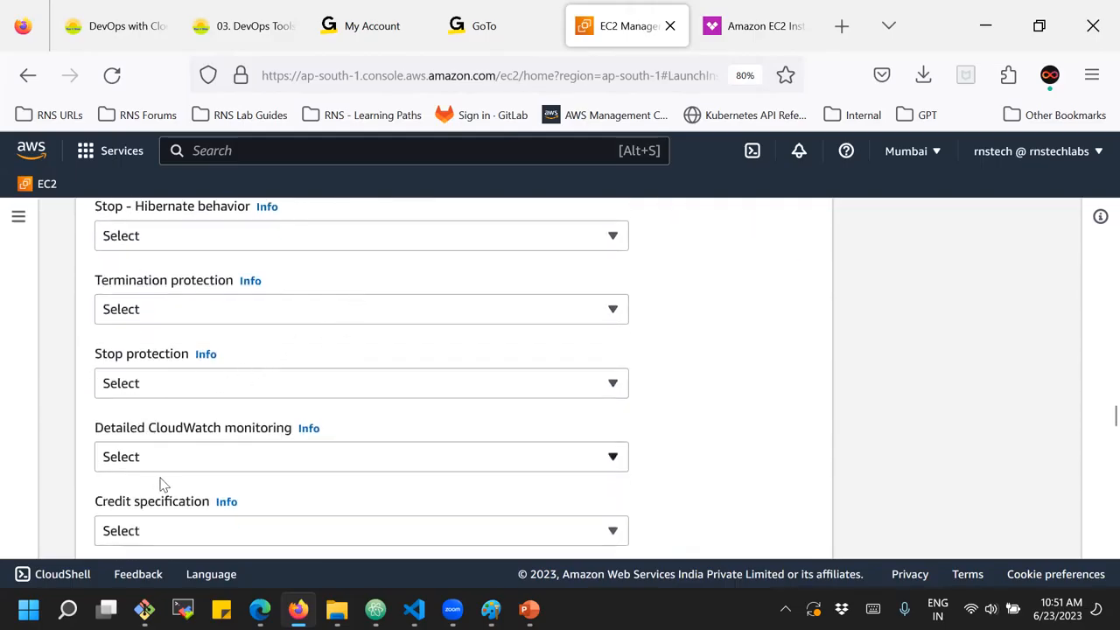
scroll(265, 462, "down", 2)
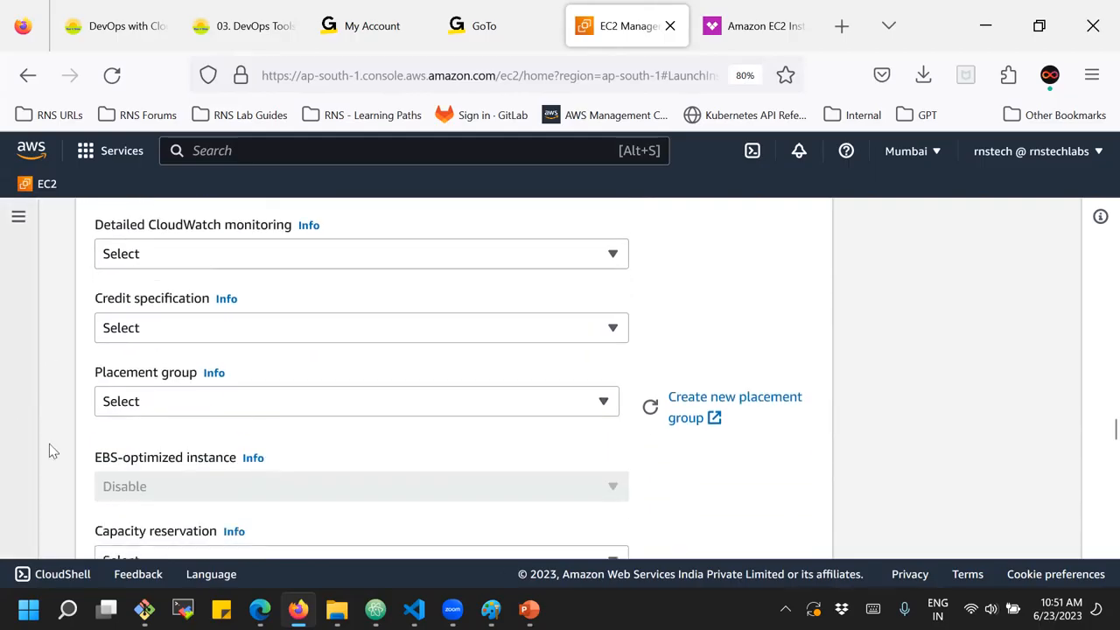
scroll(137, 422, "down", 2)
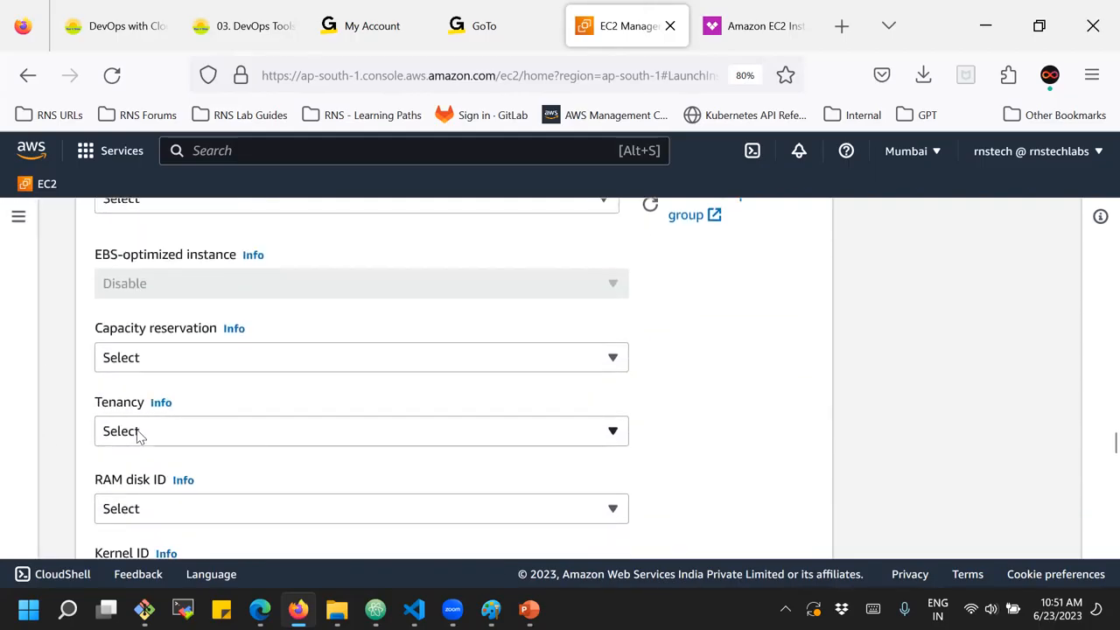
left_click(138, 434)
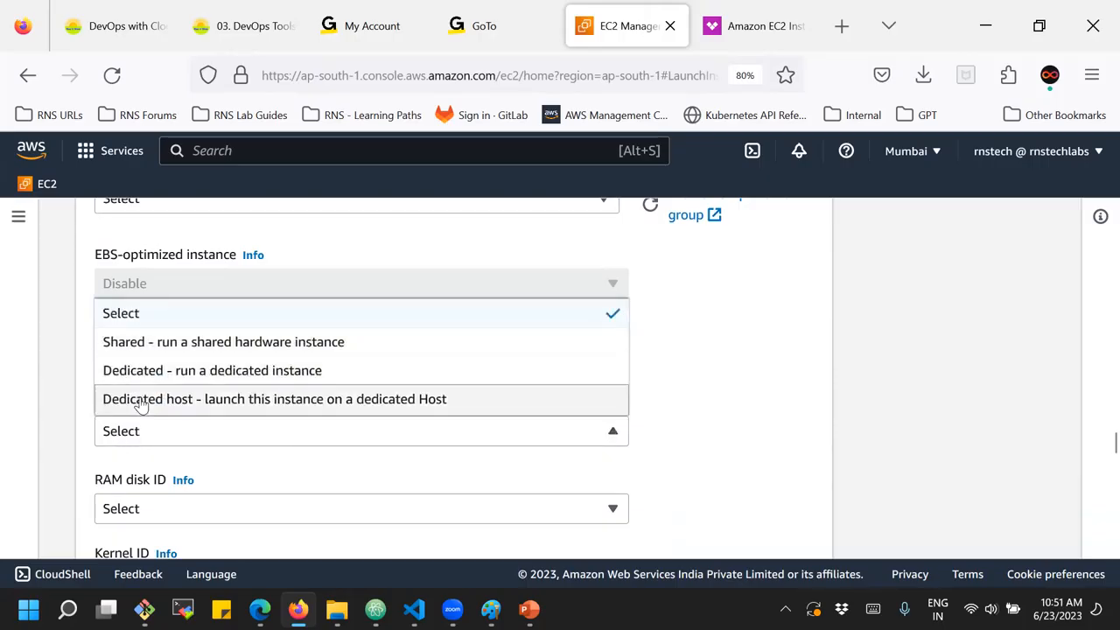
left_click(84, 400)
scroll(167, 413, "down", 2)
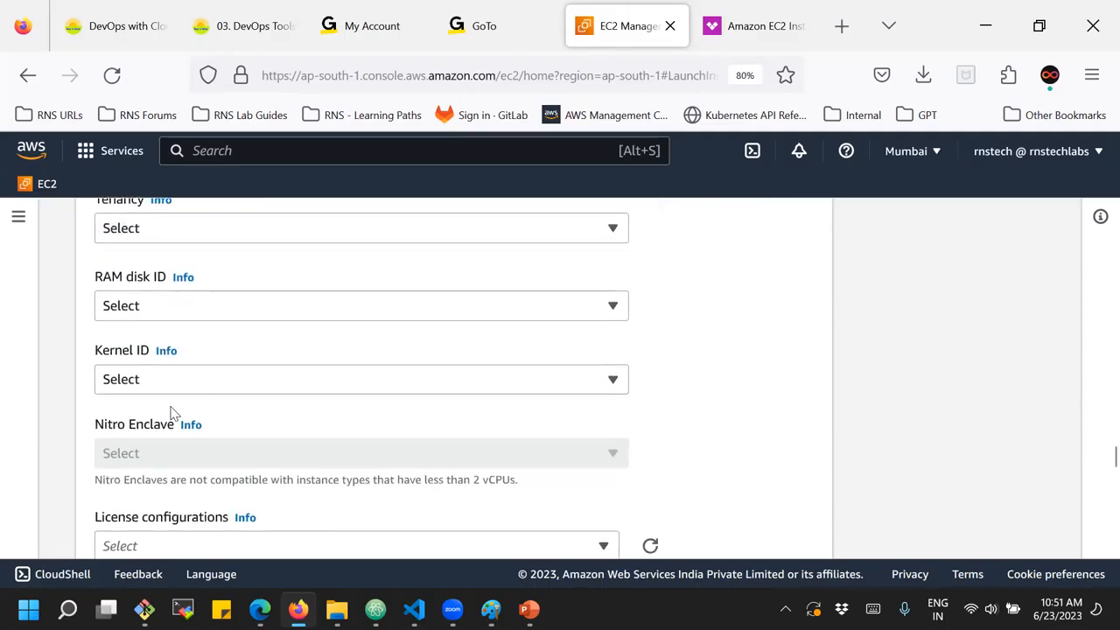
scroll(219, 402, "down", 2)
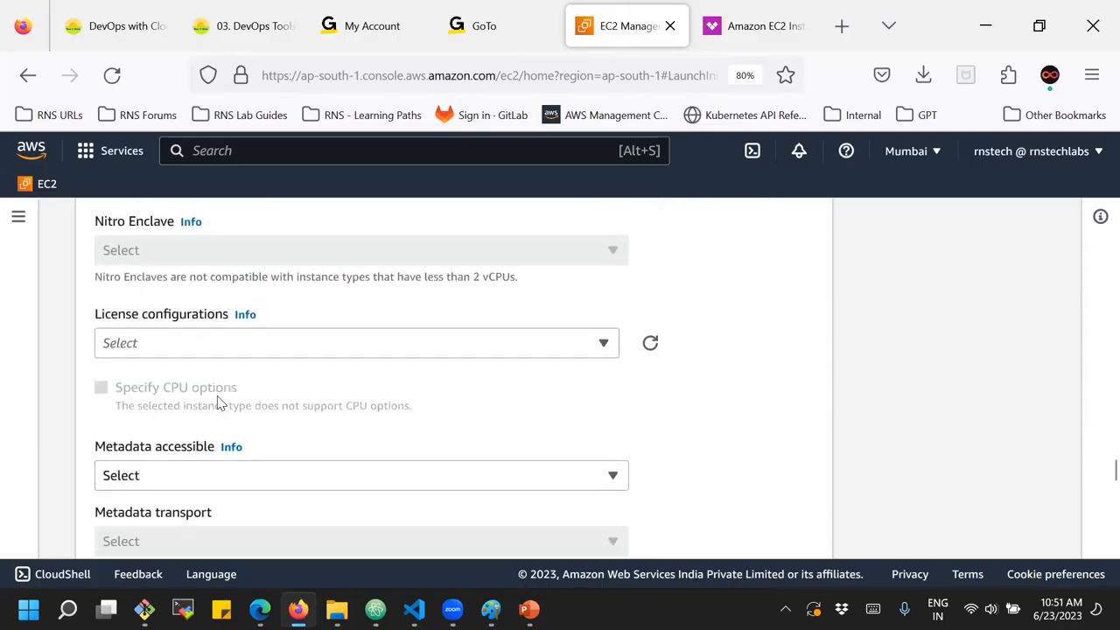
scroll(218, 403, "down", 1)
scroll(216, 404, "down", 1)
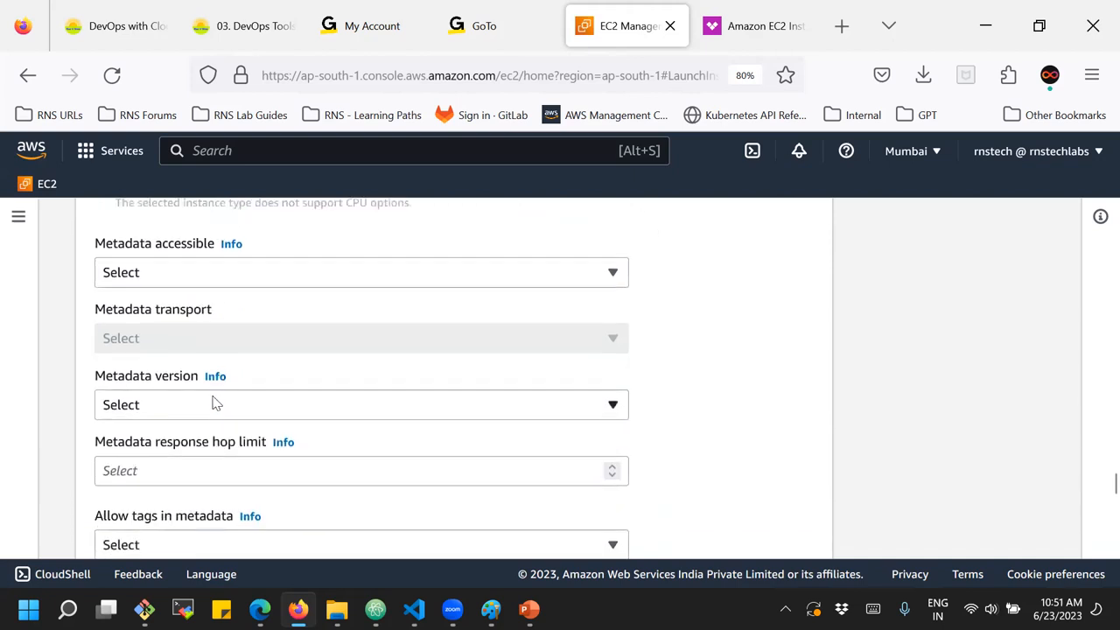
scroll(217, 404, "down", 1)
Set the instance's credit specification to Standard, and change it to Unlimited.
scroll(213, 402, "up", 5)
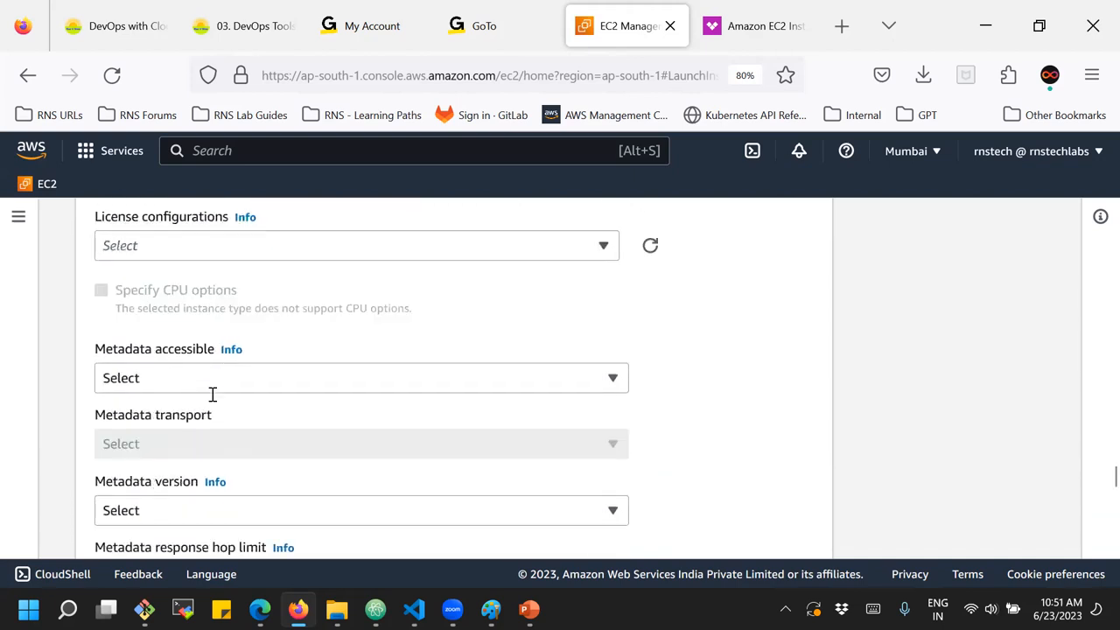
scroll(213, 402, "up", 5)
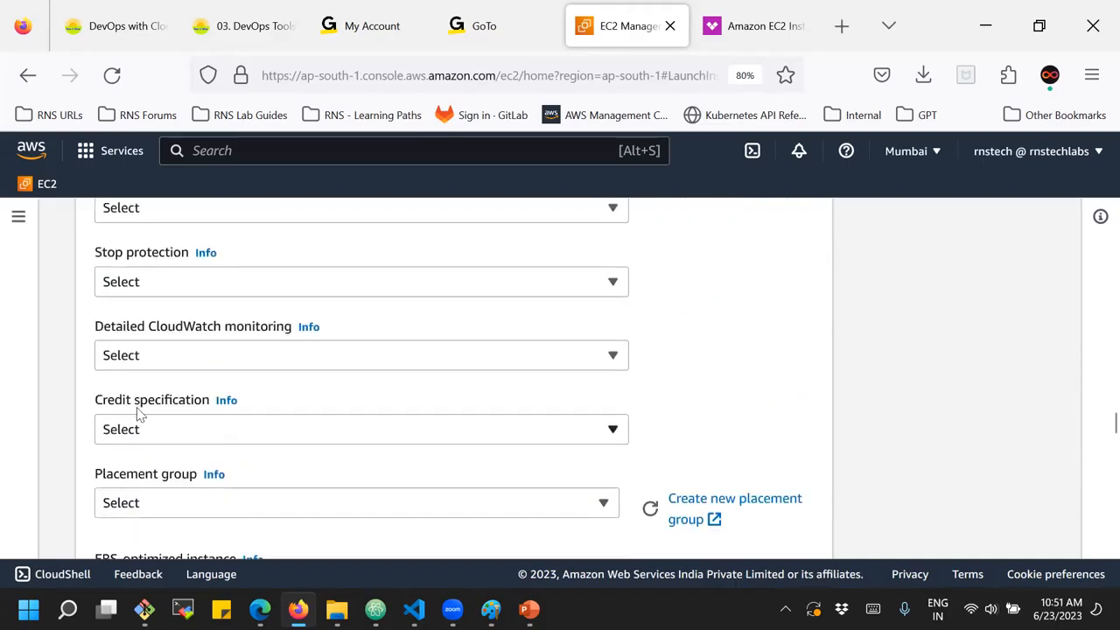
left_click_drag(103, 400, 146, 401)
left_click(181, 406)
left_click(170, 428)
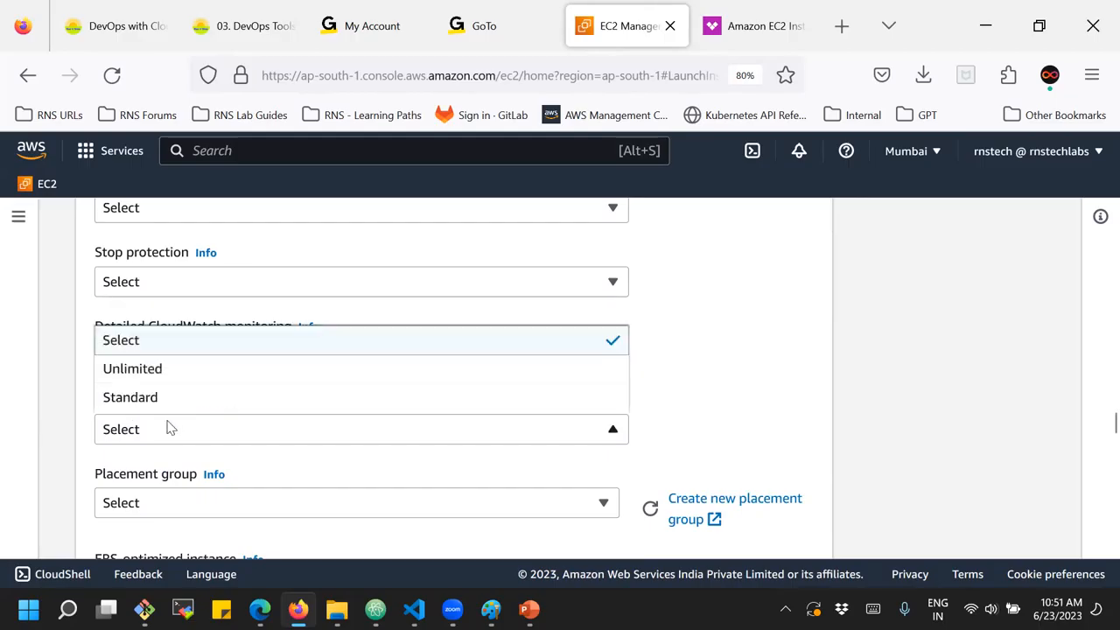
left_click(125, 399)
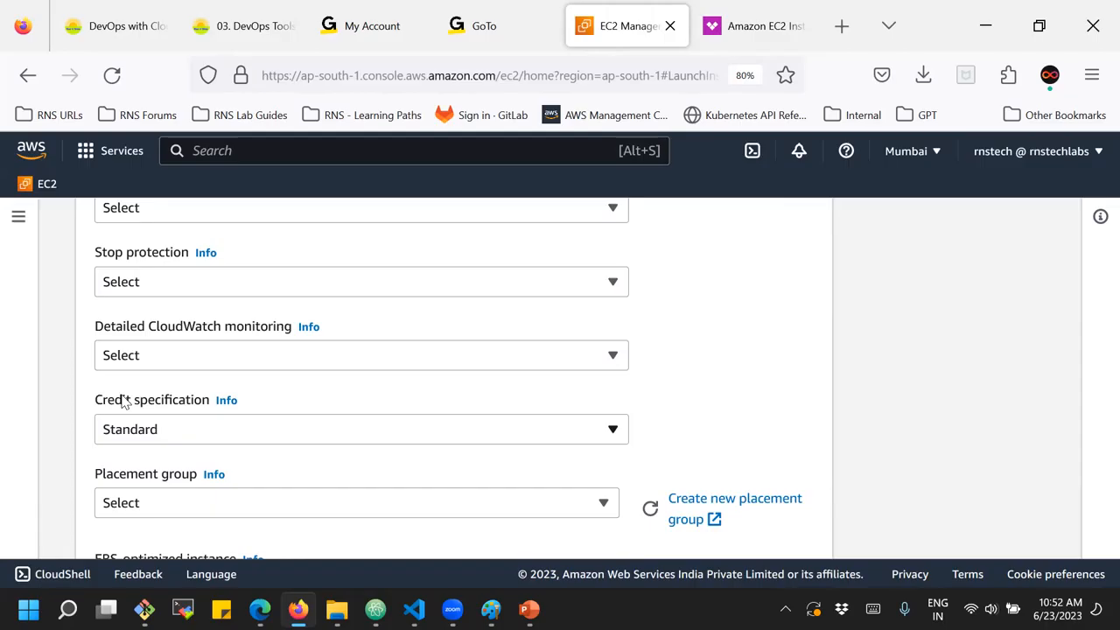
left_click(127, 429)
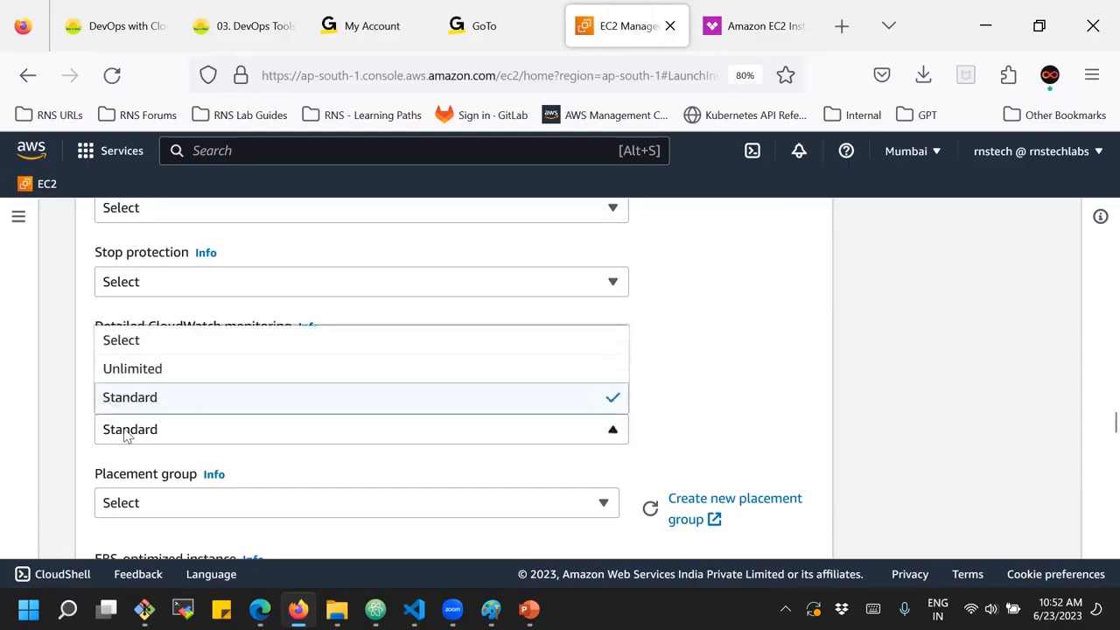
left_click(146, 381)
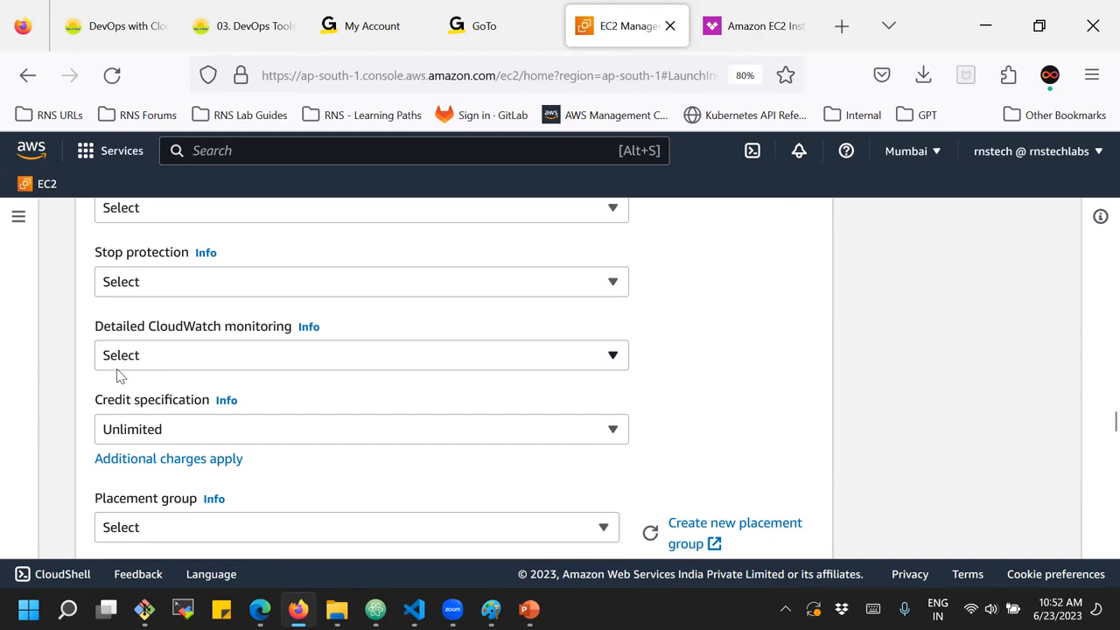
Switch the credit specification to Standard and back to Unlimited, and reset it to the unselected default.
left_click(158, 428)
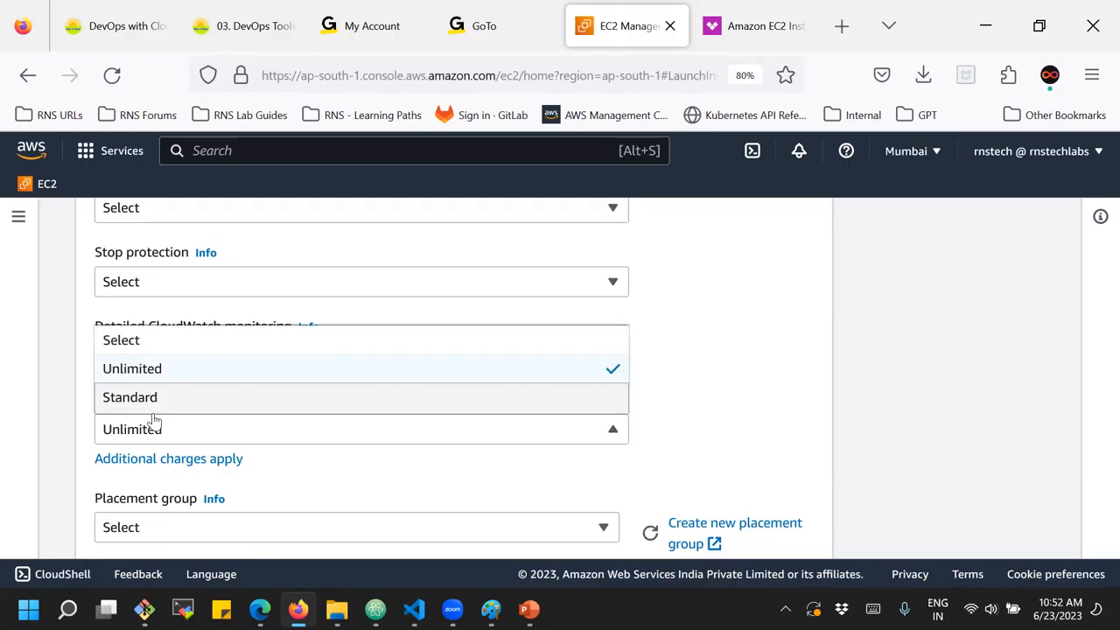
left_click(131, 398)
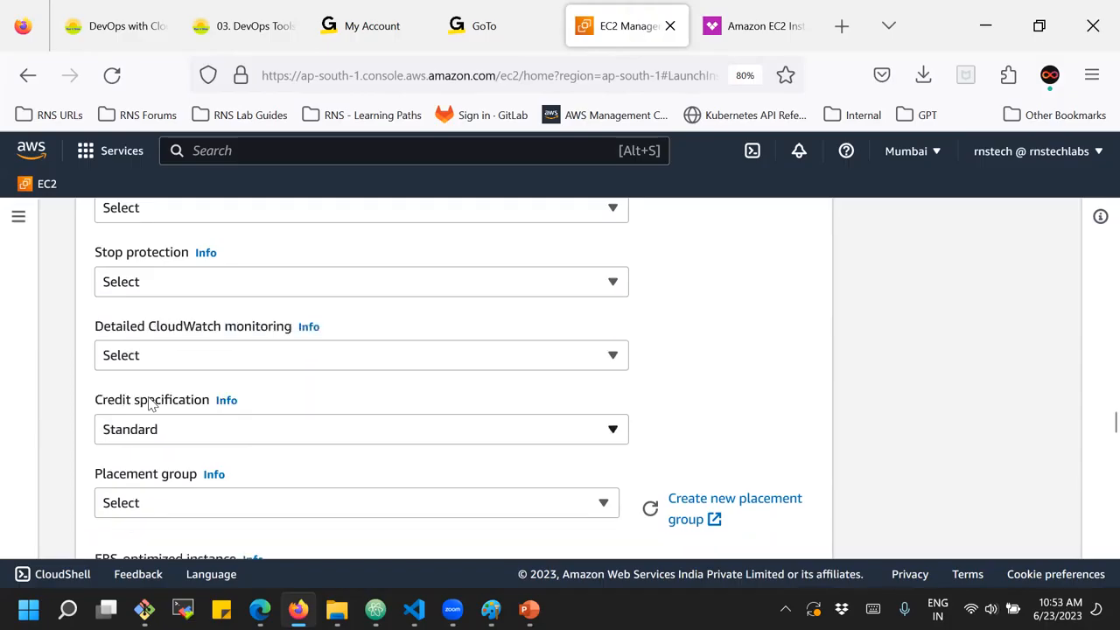
left_click(139, 439)
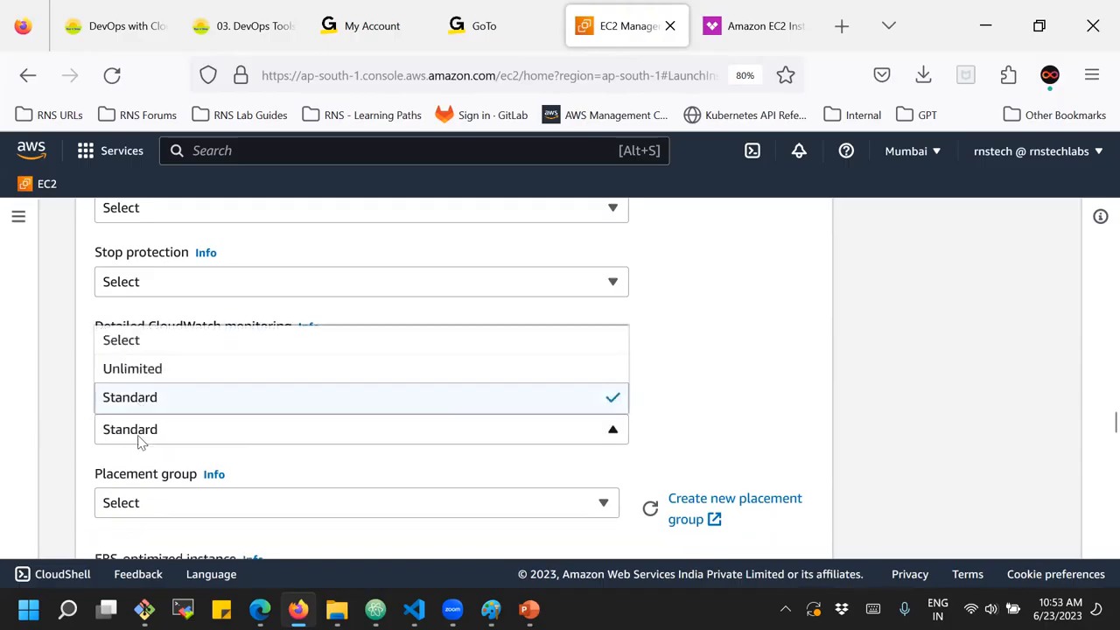
left_click(146, 374)
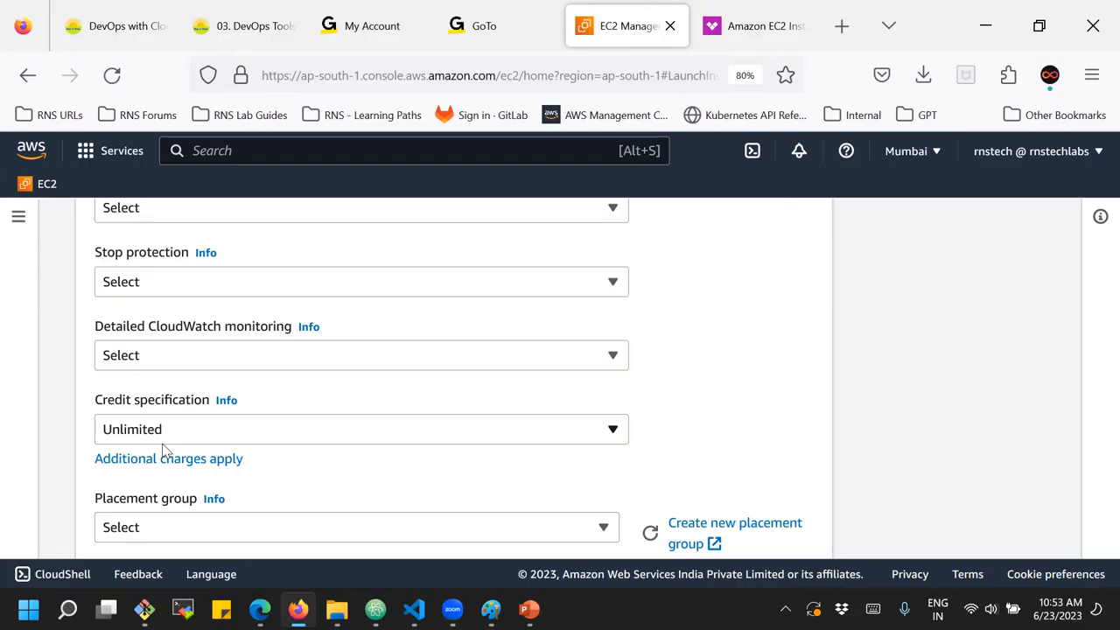
left_click(588, 428)
left_click(550, 351)
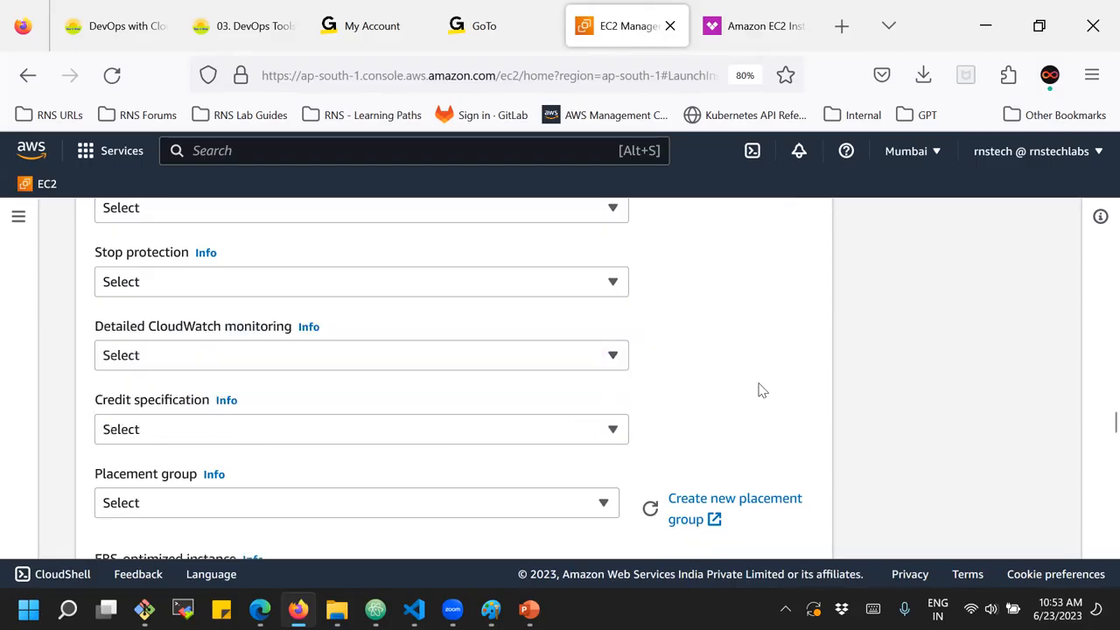
Launch one instance with the configured settings.
scroll(760, 390, "down", 6)
scroll(761, 390, "down", 10)
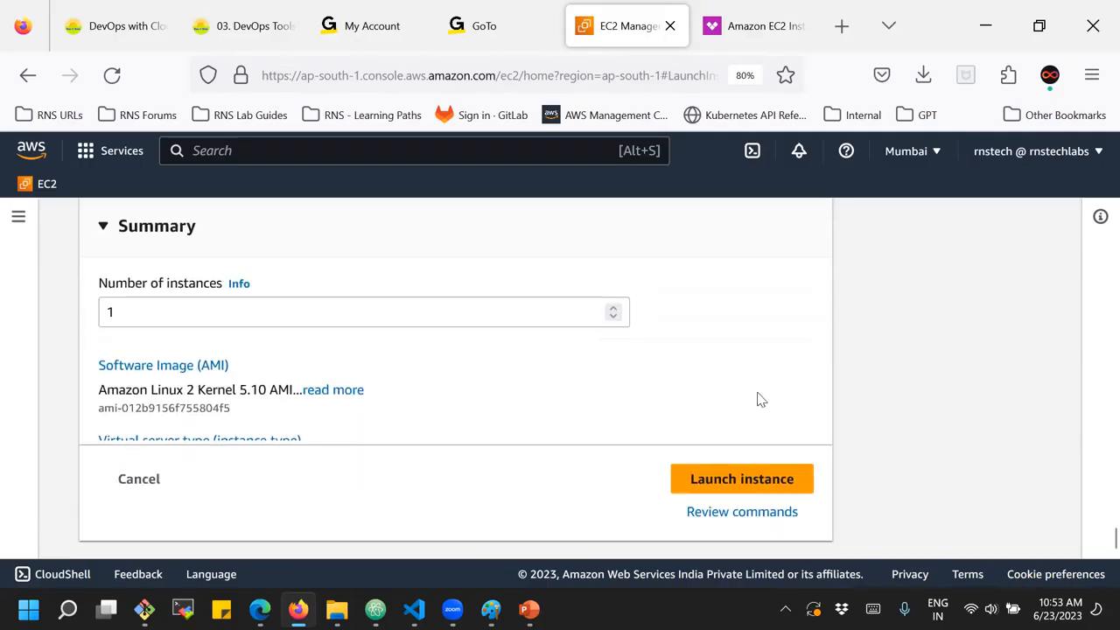
left_click(760, 479)
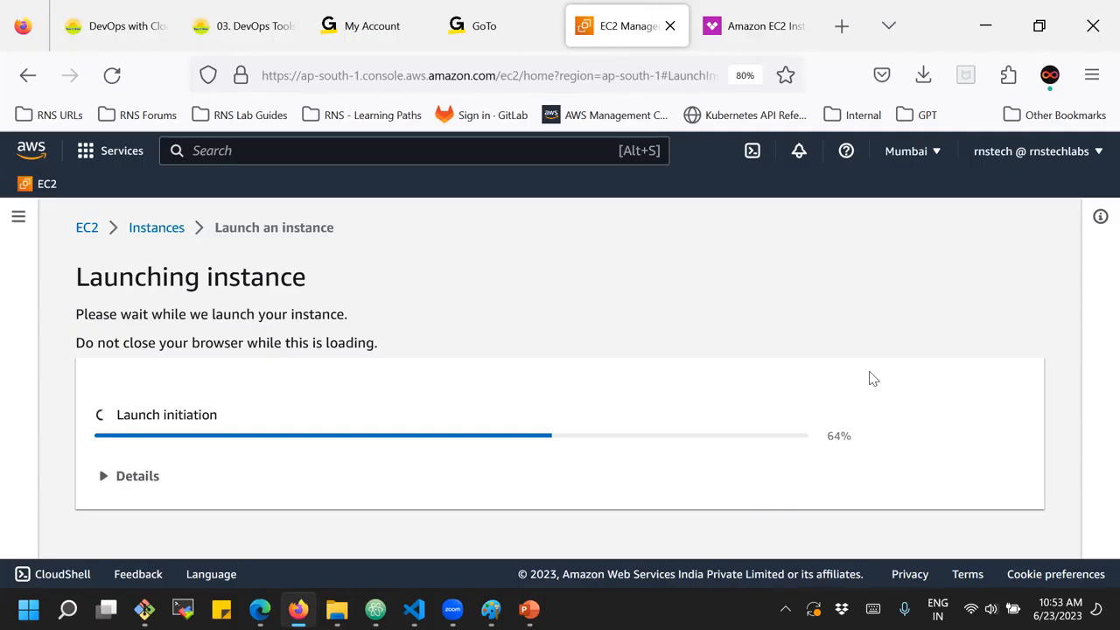
Open the list of all instances and select the new "server" instance to show its details.
scroll(872, 378, "down", 10)
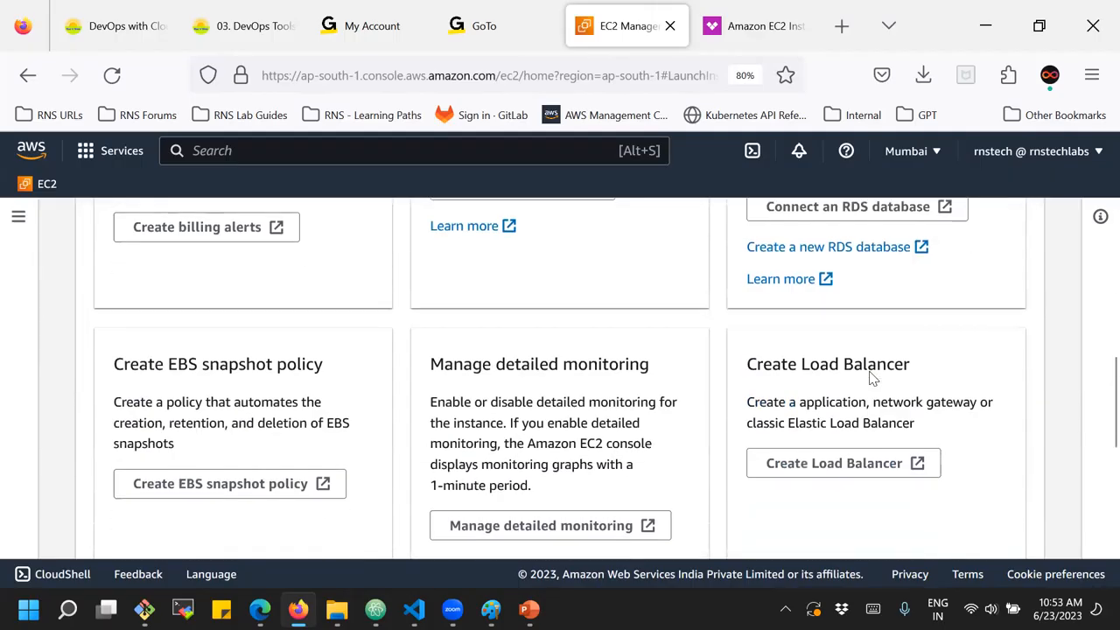
left_click(921, 544)
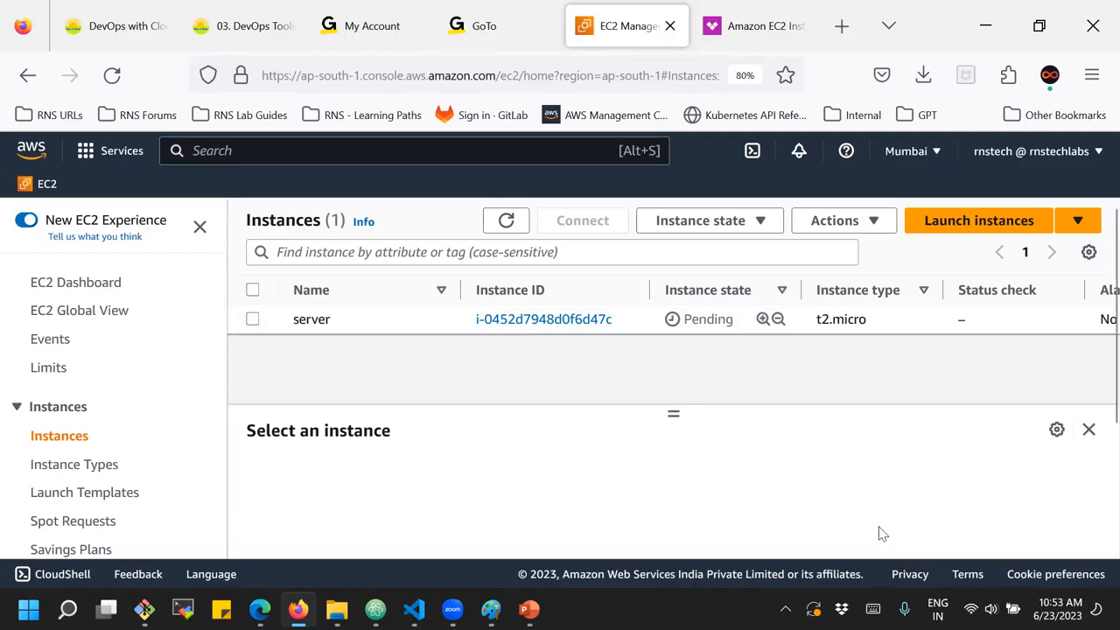
left_click(426, 322)
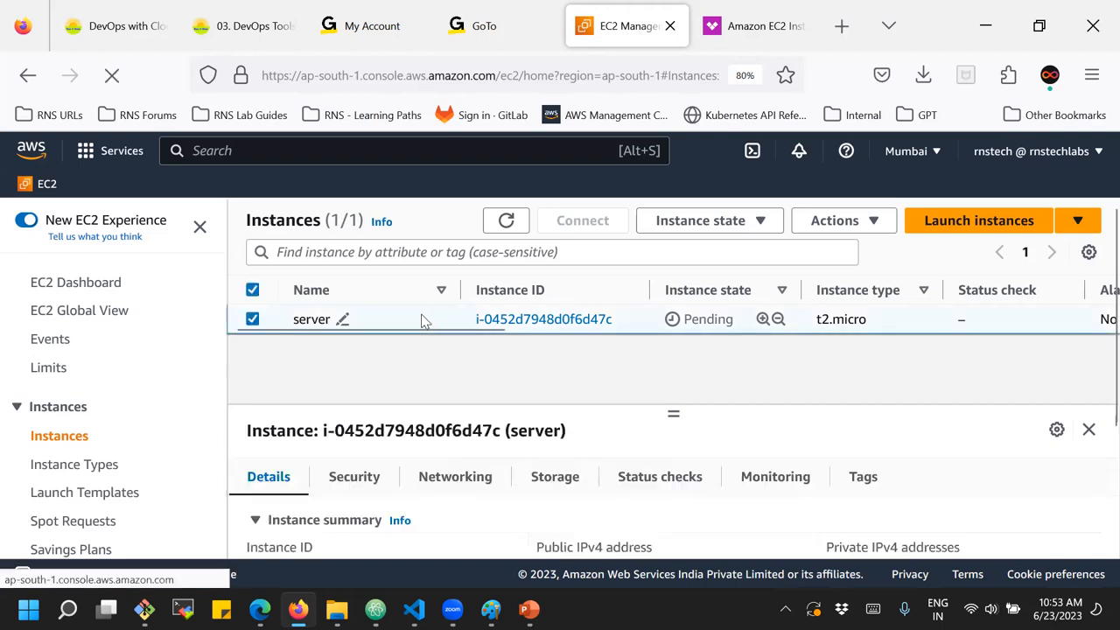
Enlarge the instance details pane, and refresh the instance list with the "server" instance selected again.
left_click_drag(674, 411, 671, 336)
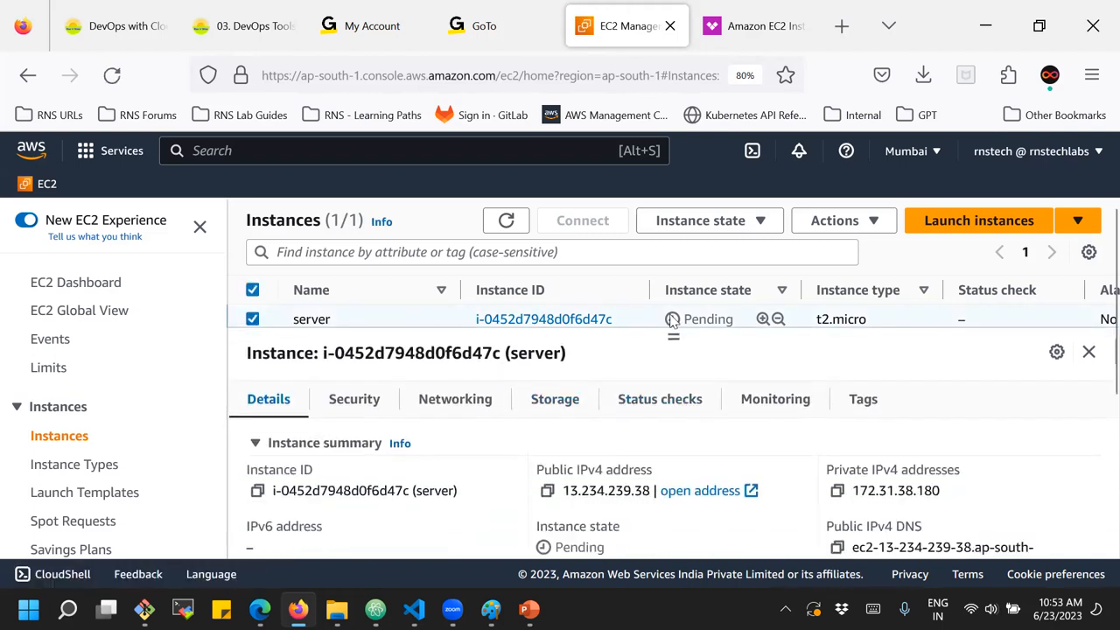
left_click(507, 220)
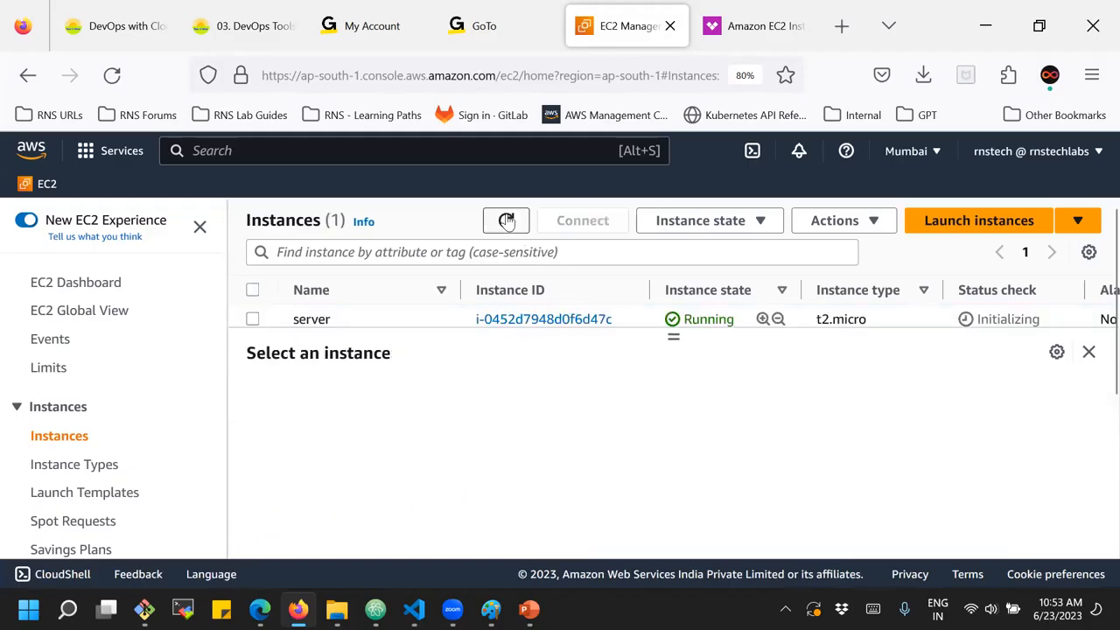
left_click(429, 322)
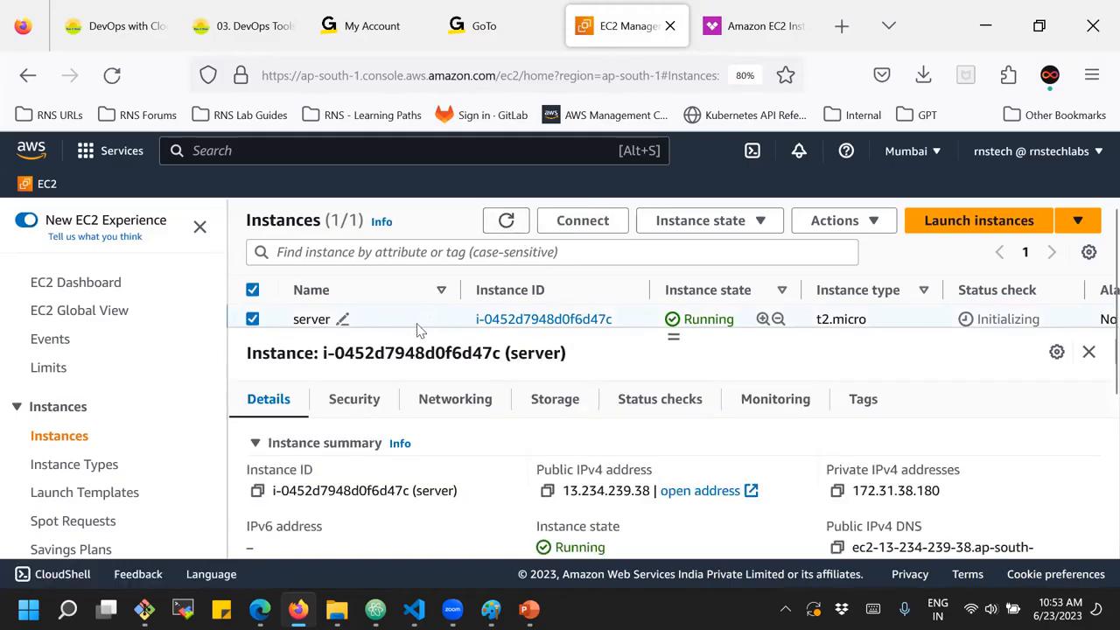
Open the "server" instance's monitoring metrics and examine the CPU utilization, status check, network and disk charts.
left_click(775, 404)
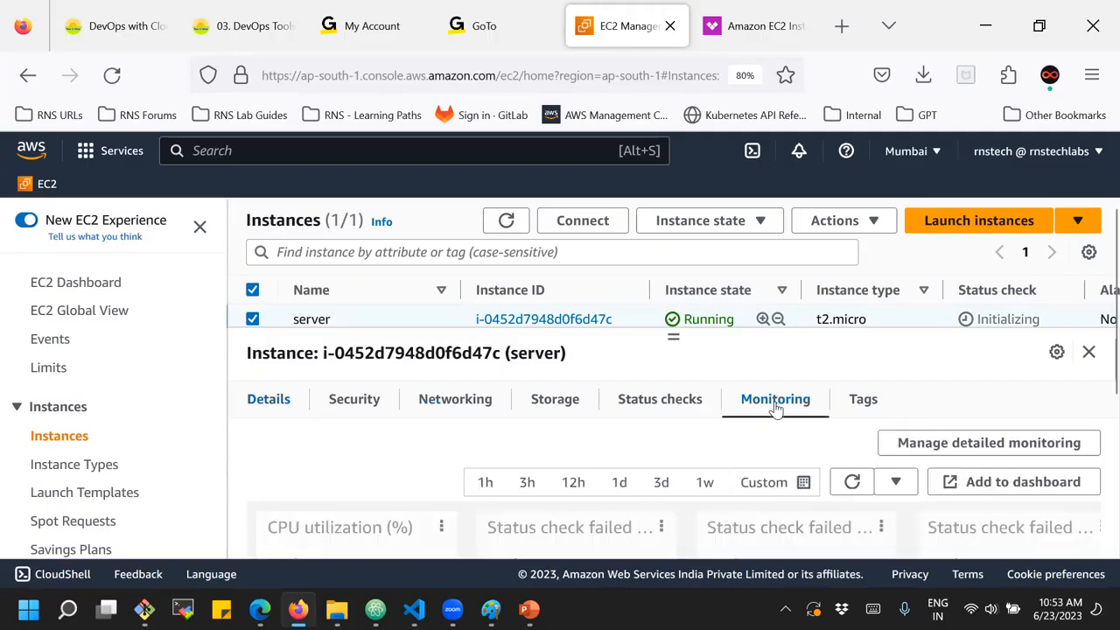
left_click_drag(1113, 348, 1113, 384)
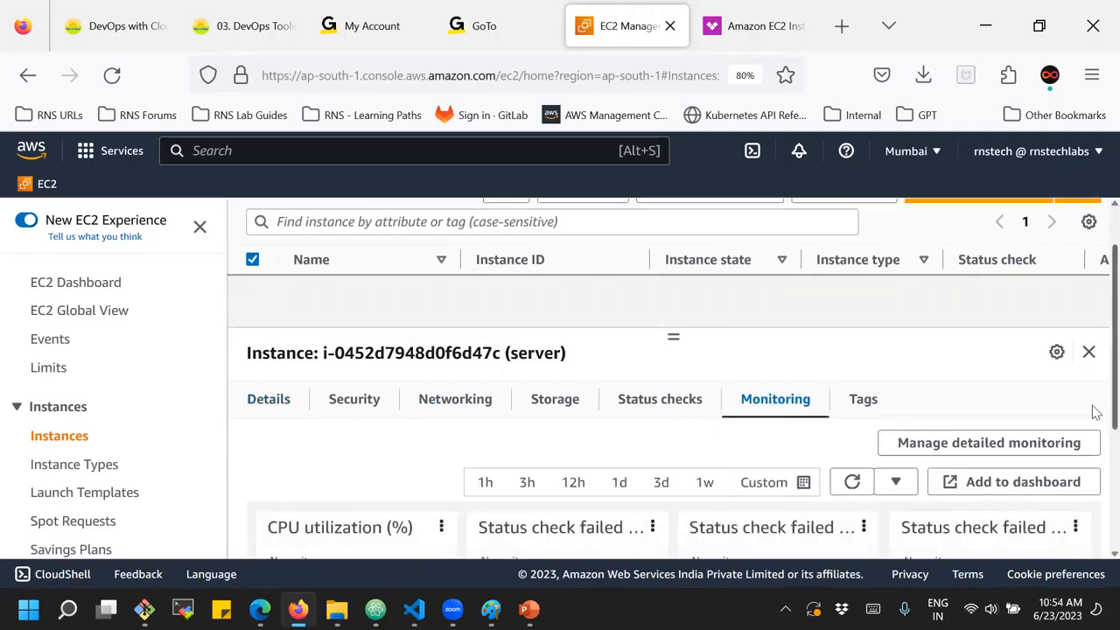
scroll(1093, 446, "down", 2)
scroll(1093, 419, "up", 3)
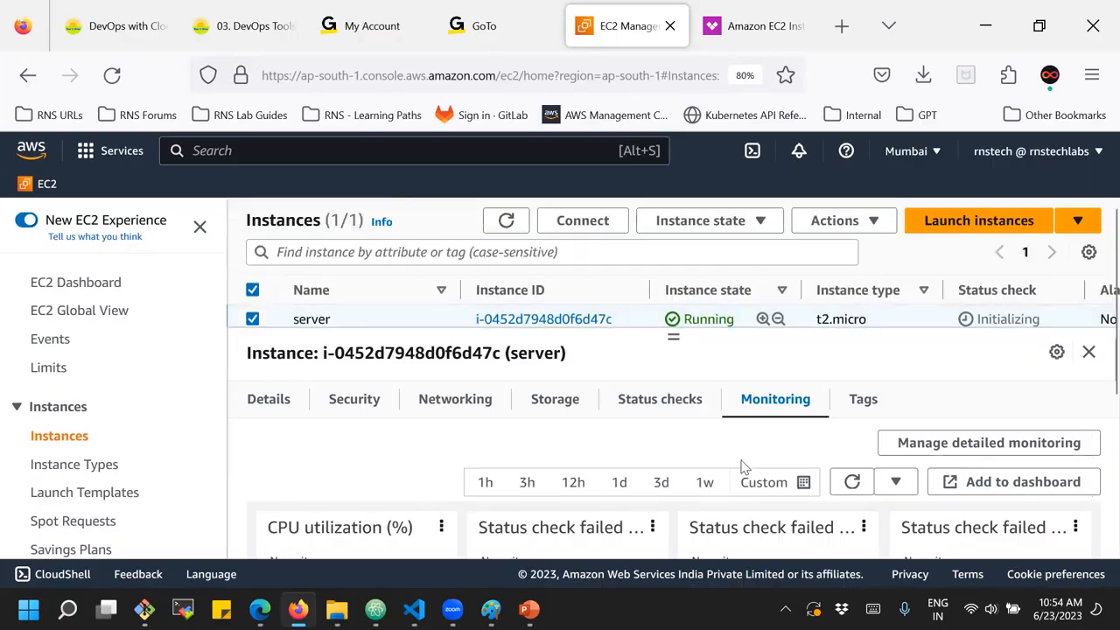
scroll(709, 473, "down", 5)
scroll(709, 475, "up", 3)
scroll(709, 473, "down", 4)
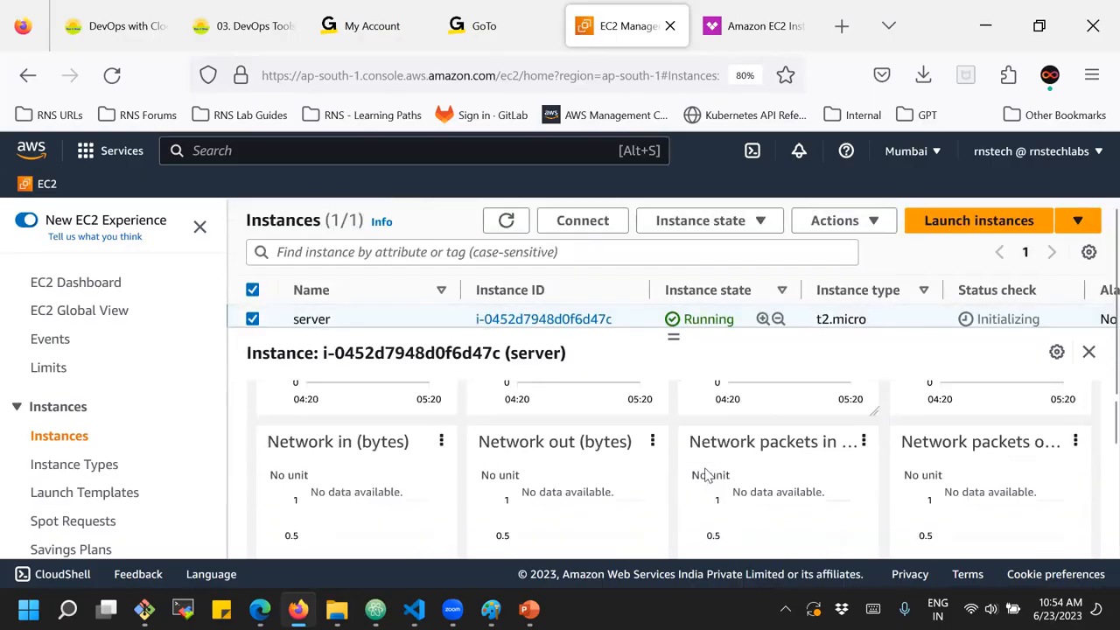
scroll(709, 473, "up", 4)
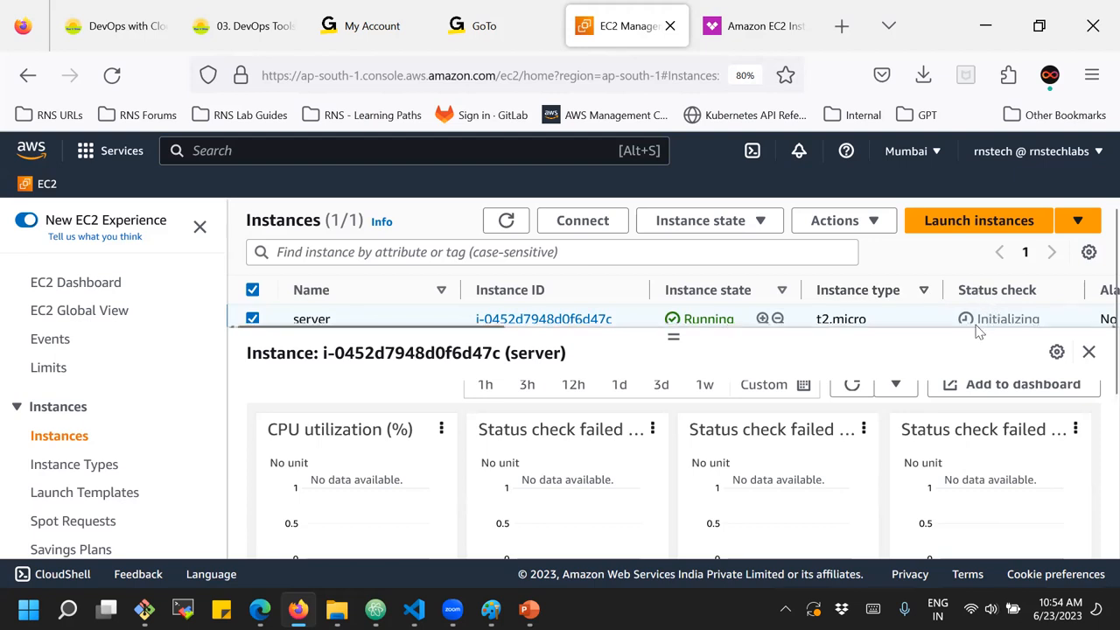
scroll(929, 451, "down", 3)
scroll(926, 470, "down", 2)
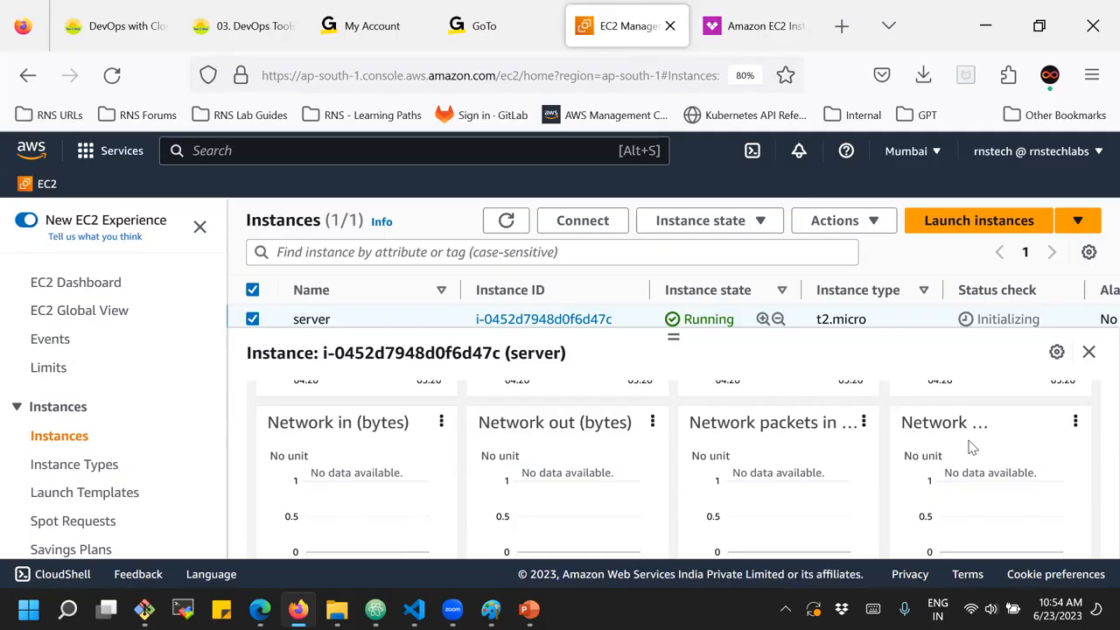
scroll(971, 448, "down", 2)
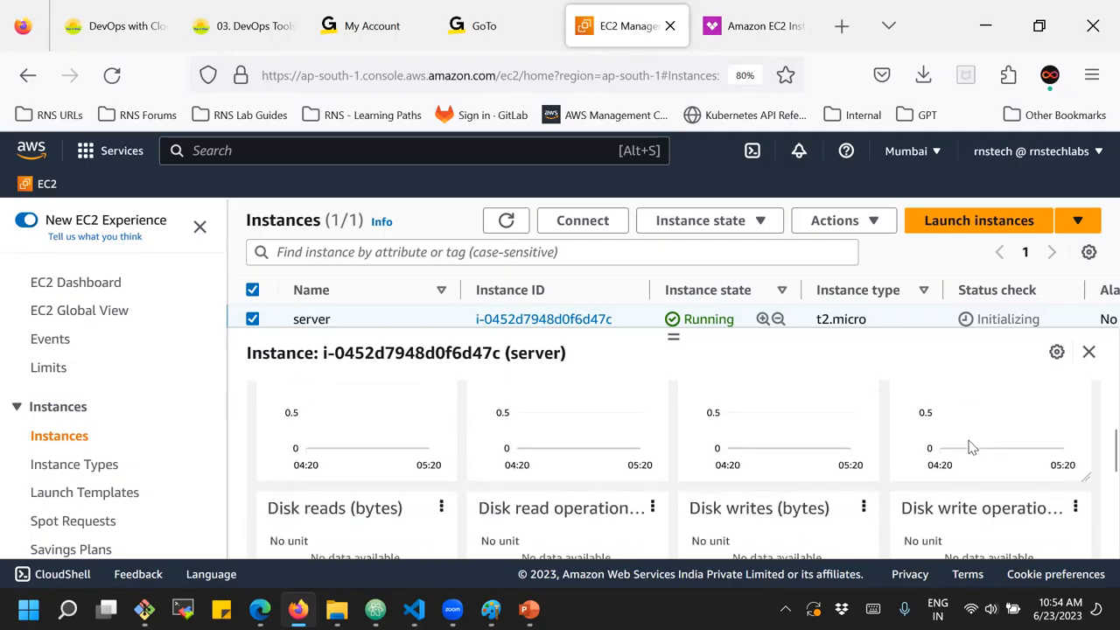
scroll(970, 446, "down", 2)
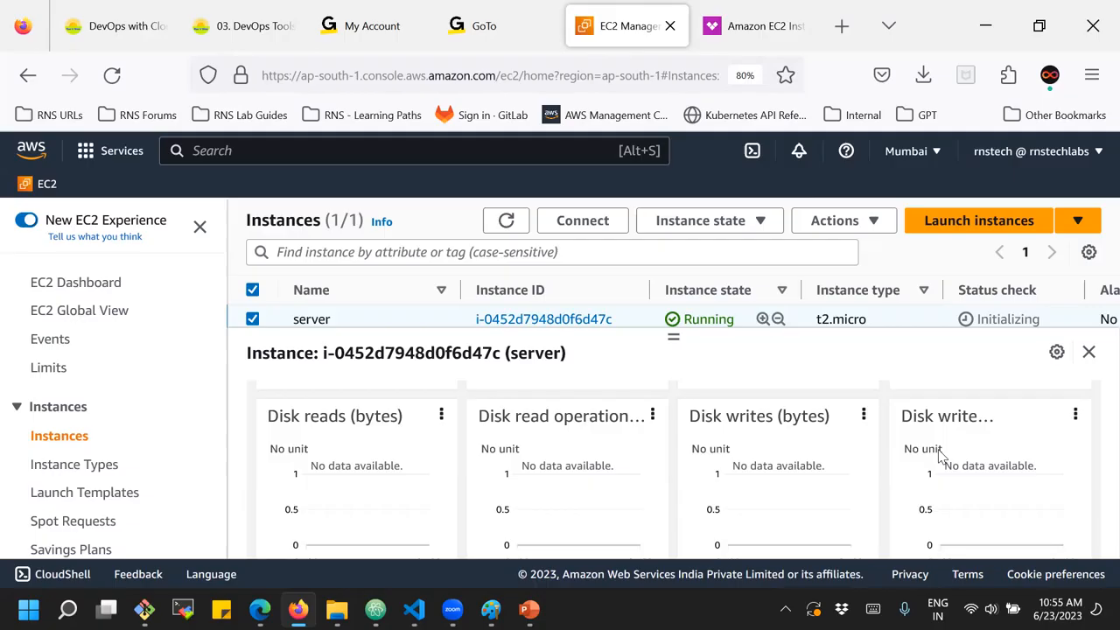
scroll(941, 454, "up", 2)
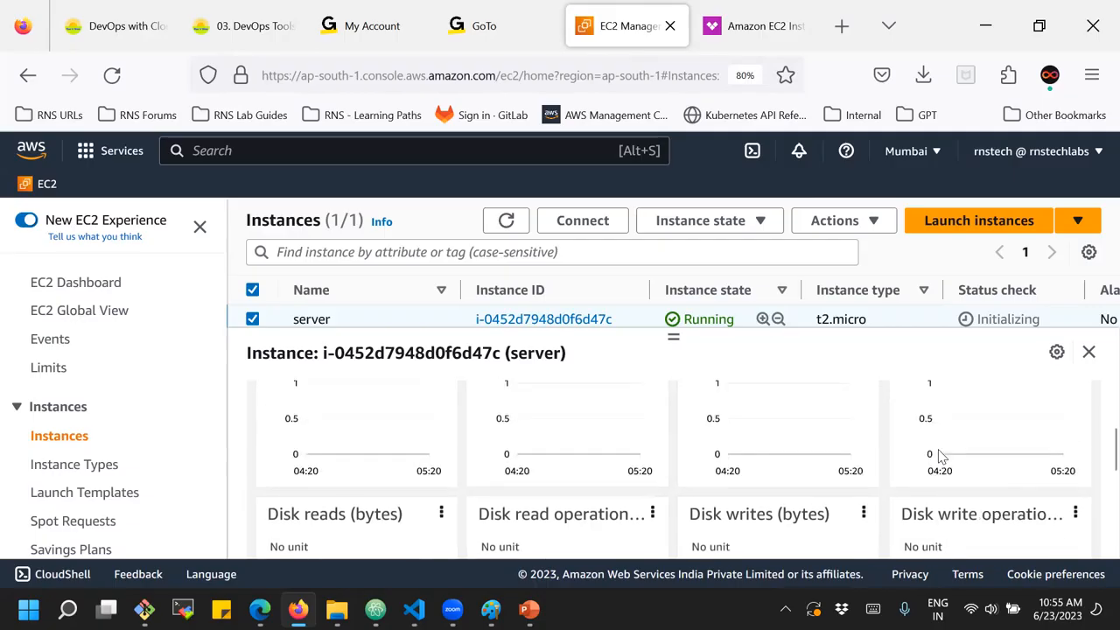
scroll(940, 455, "up", 2)
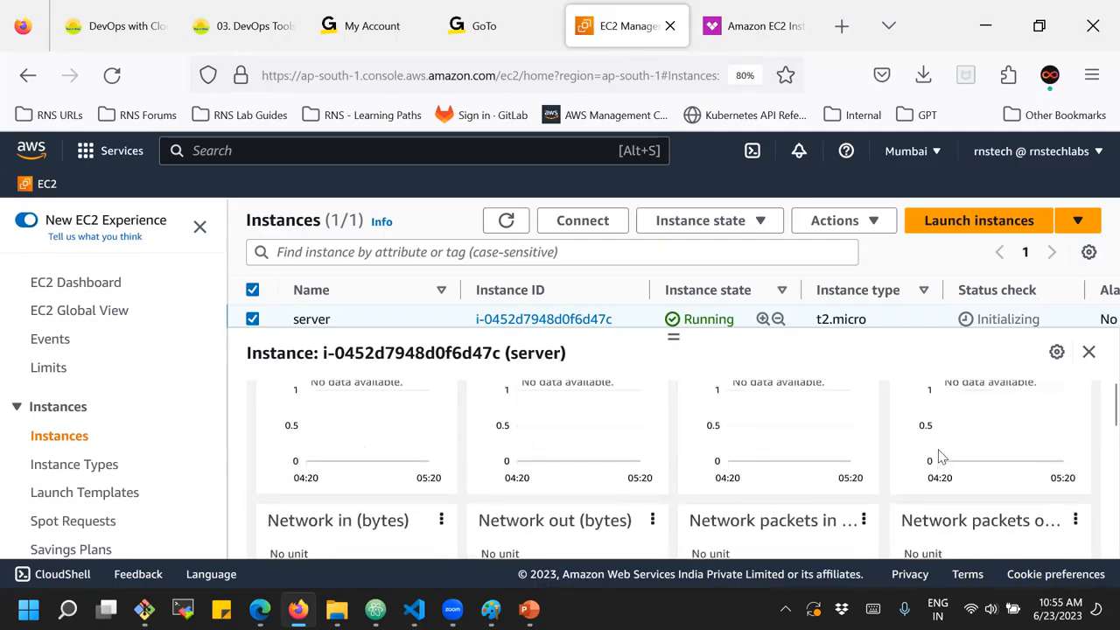
scroll(940, 455, "up", 3)
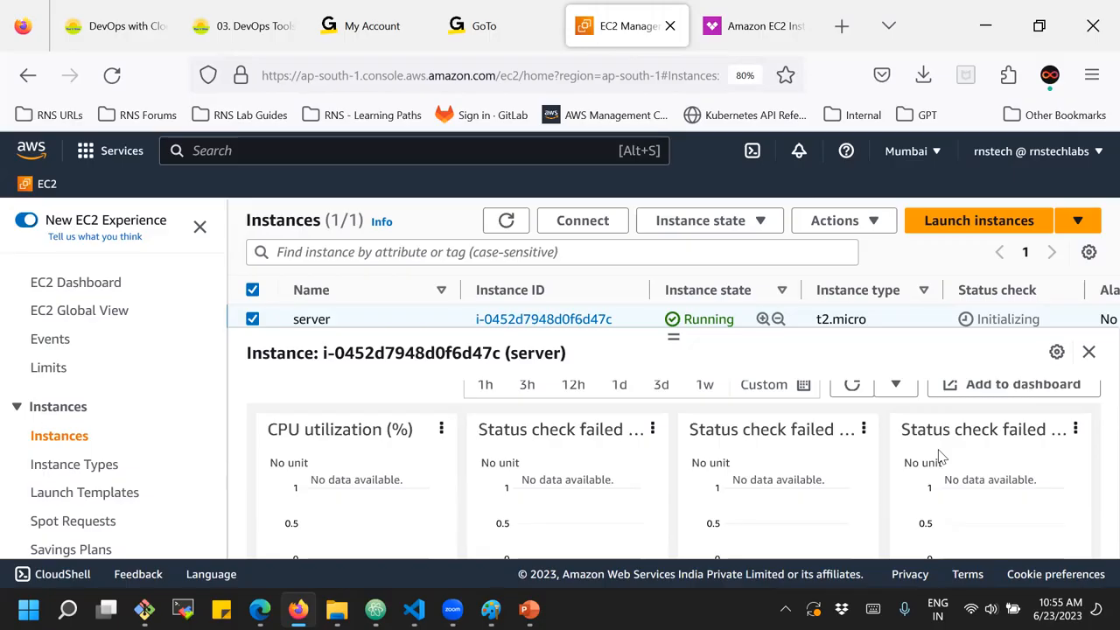
Examine the CPU credit usage and CPU credit balance charts among the "server" instance's monitoring metrics.
scroll(941, 455, "down", 6)
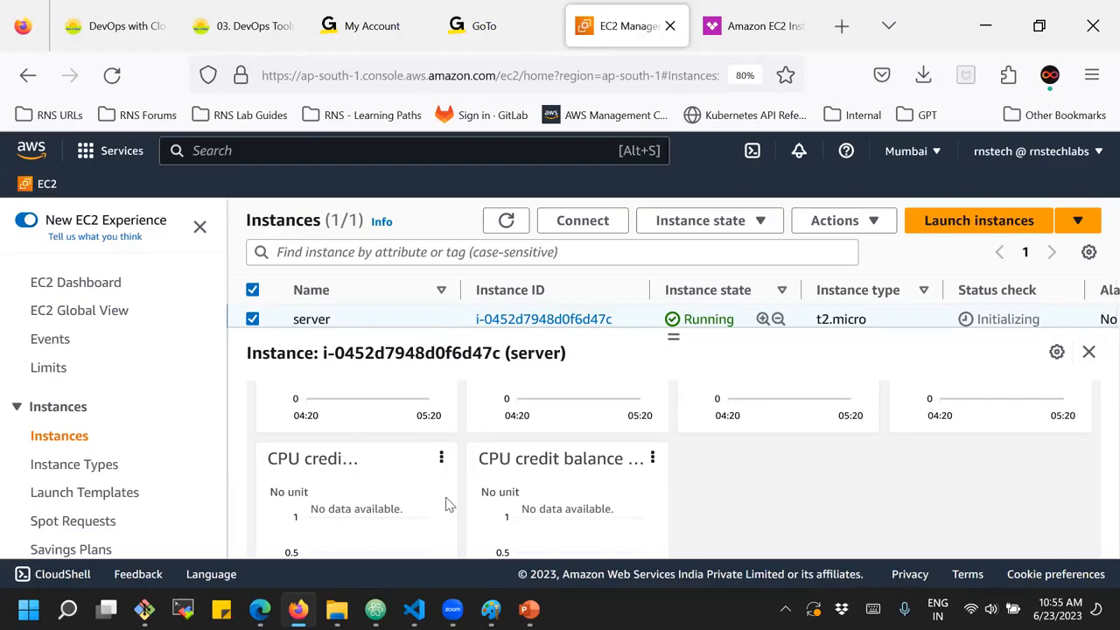
scroll(369, 472, "down", 2)
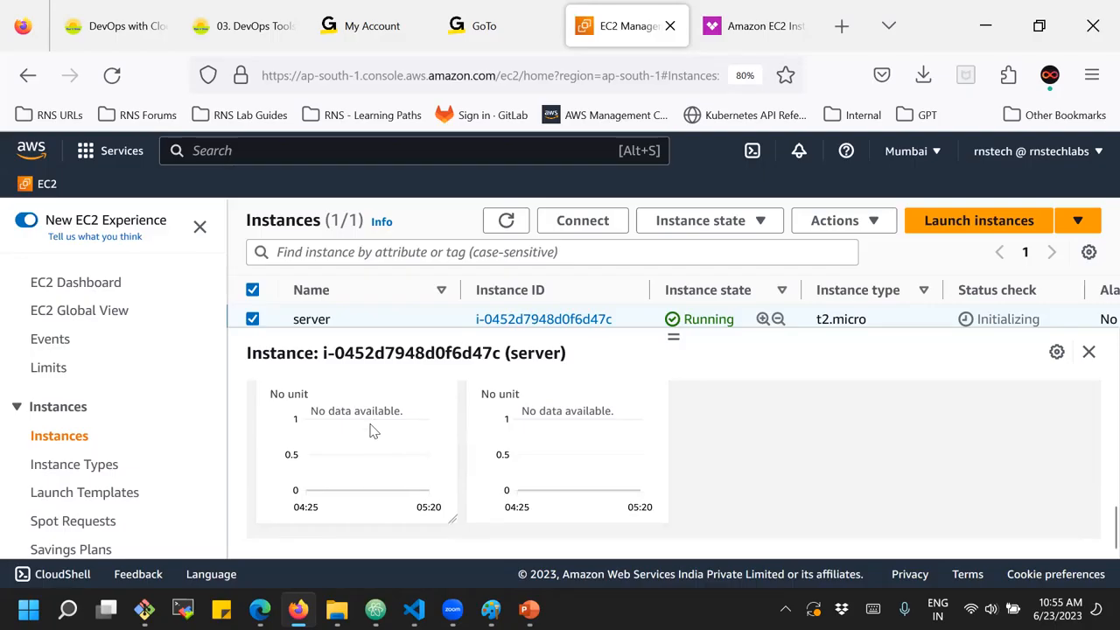
mouse_move(365, 485)
scroll(708, 438, "down", 2)
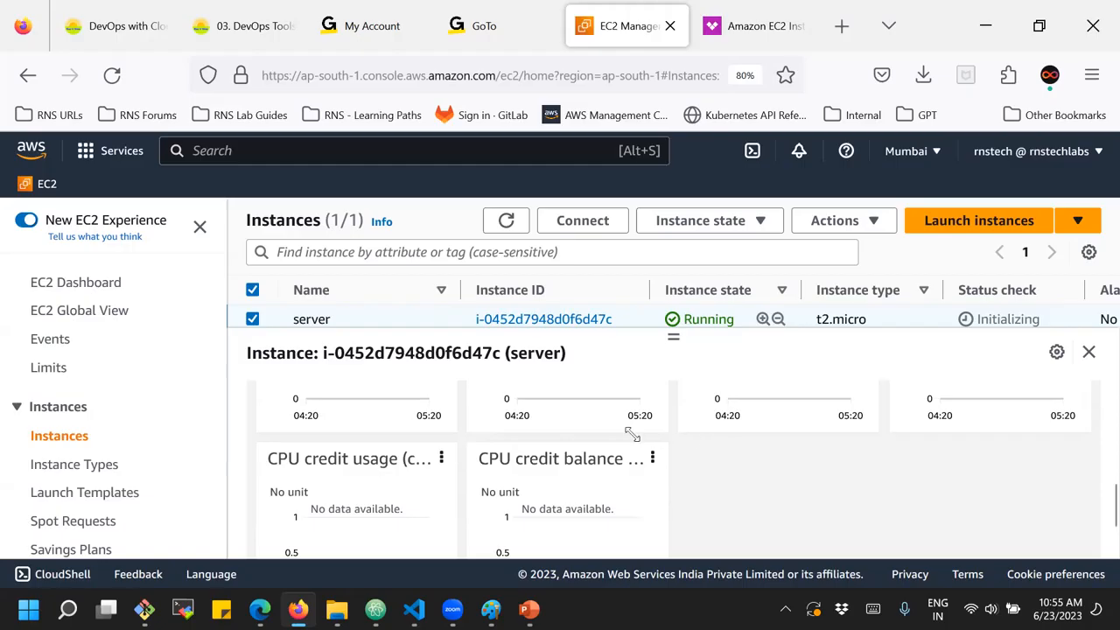
scroll(729, 486, "down", 2)
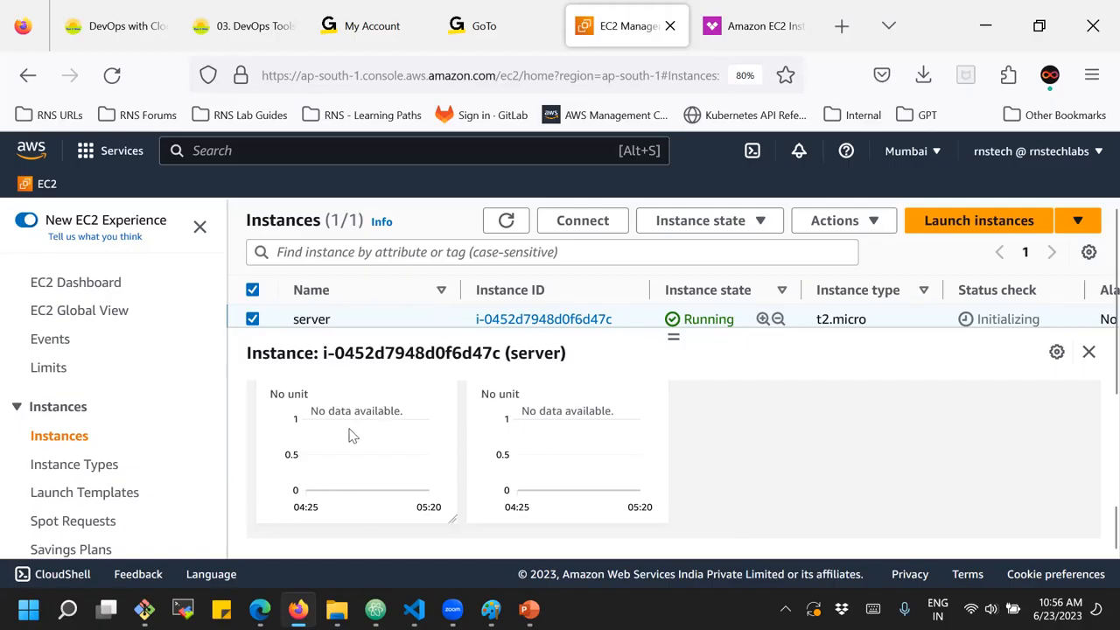
scroll(740, 459, "up", 8)
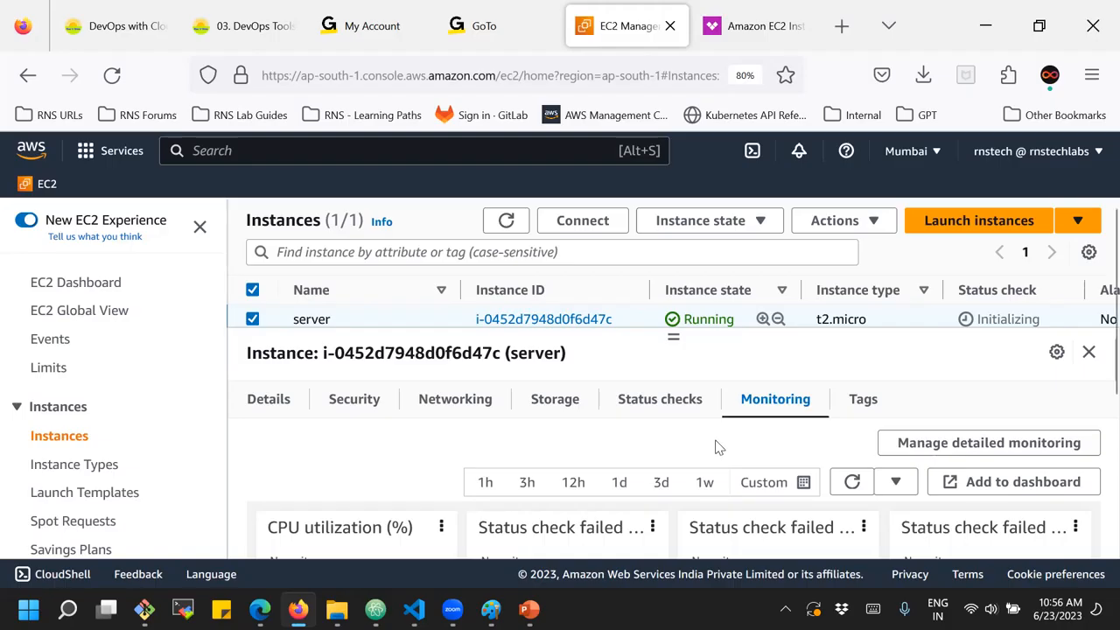
scroll(712, 449, "down", 5)
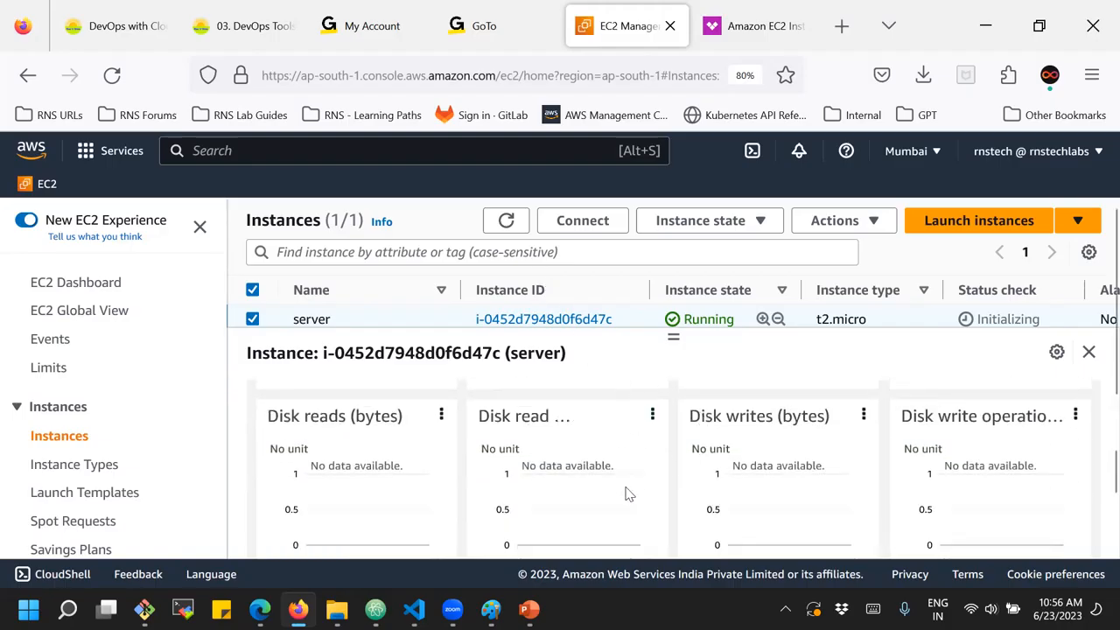
scroll(624, 493, "down", 3)
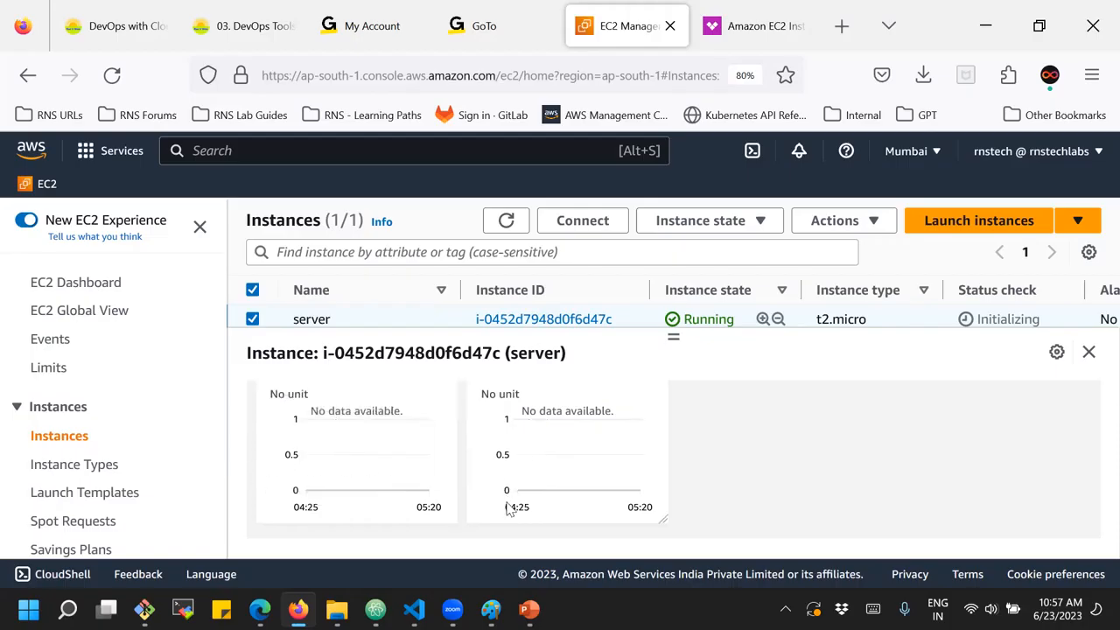
Switch to the "04 - AWS - IAM and EC2" presentation in PowerPoint and view the CPU Credits slide.
mouse_move(535, 607)
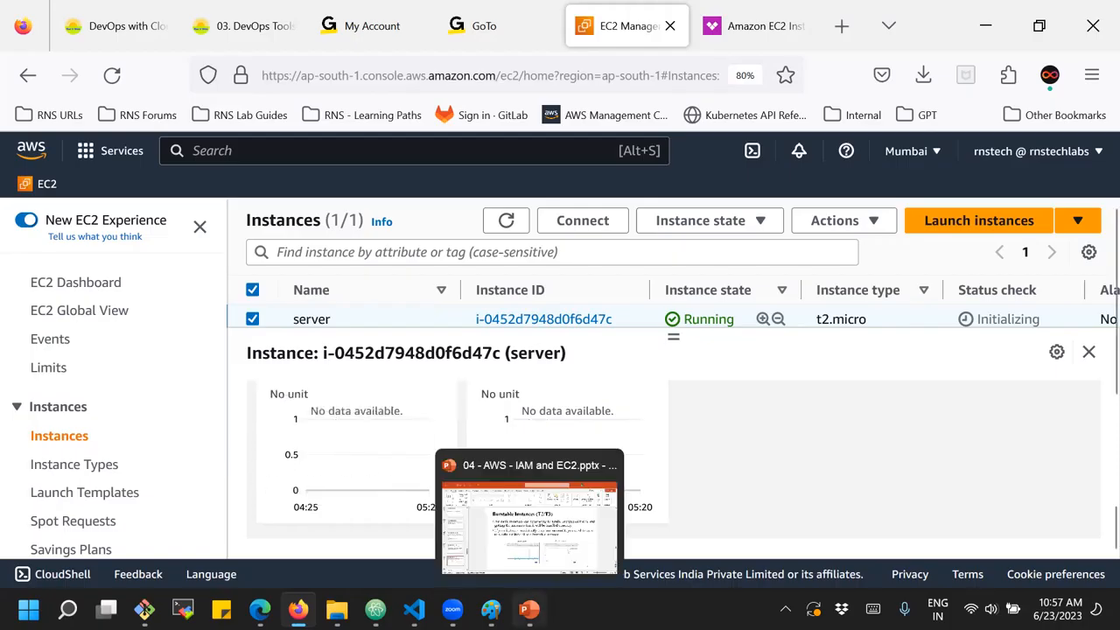
left_click(561, 546)
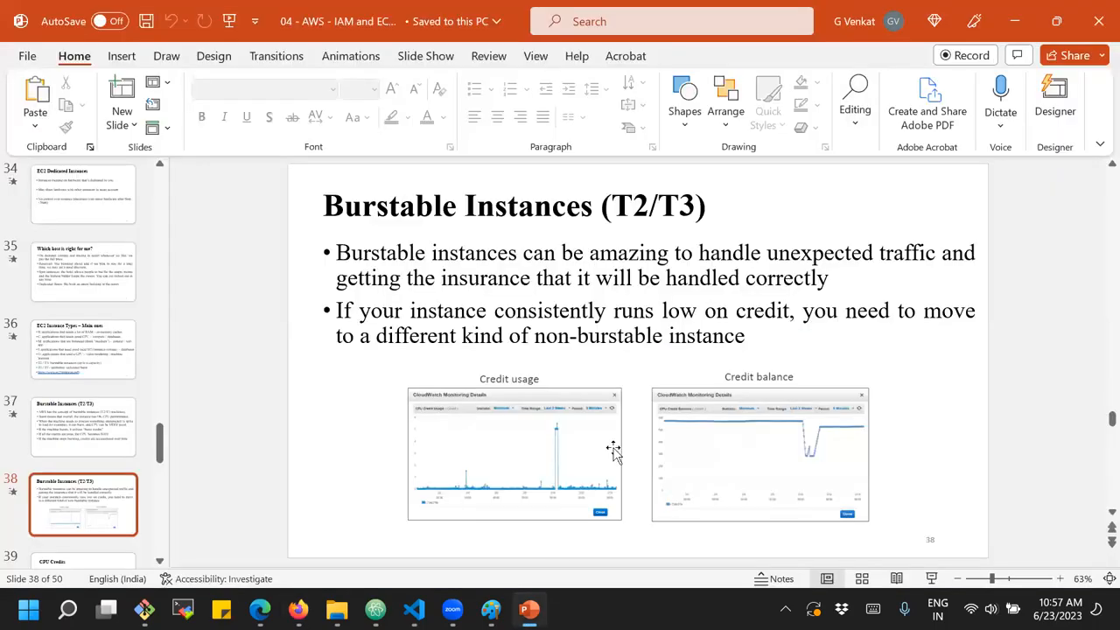
scroll(614, 450, "down", 1)
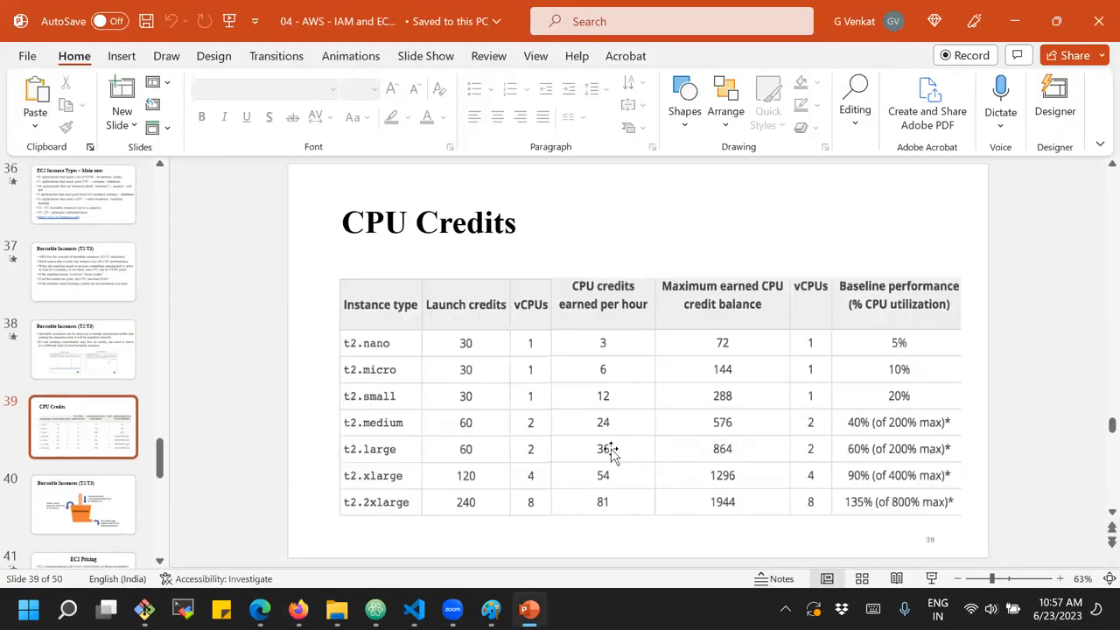
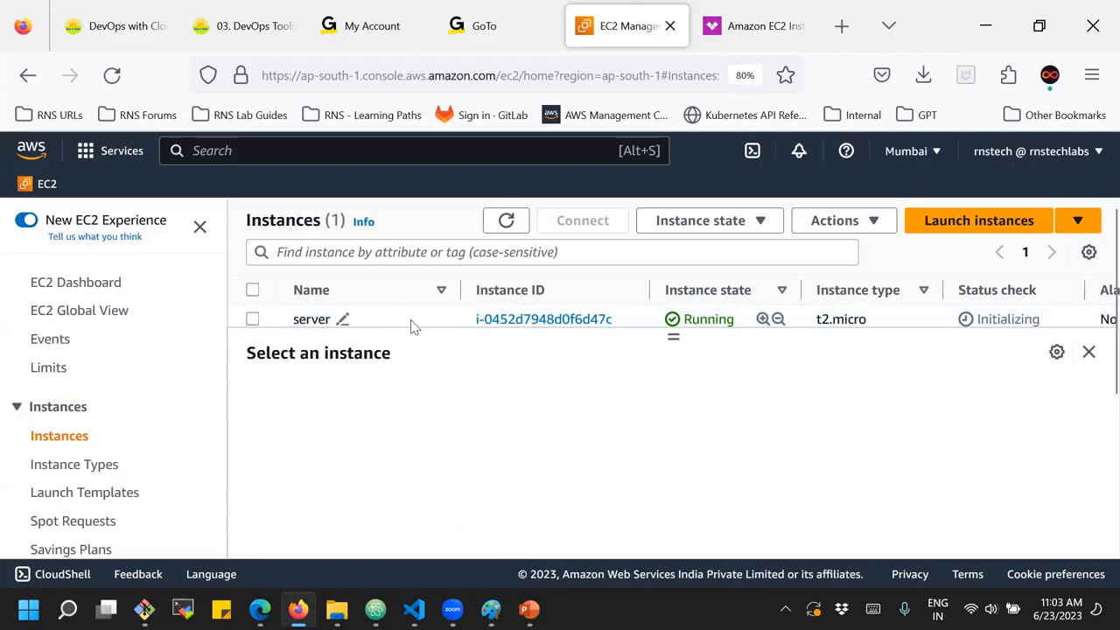
Refresh the EC2 instance list repeatedly to check the "server" instance's state and status checks.
mouse_move(674, 338)
left_mouse_down()
mouse_move(670, 355)
mouse_move(670, 342)
left_mouse_up()
left_click(507, 224)
left_click(501, 228)
left_click(504, 225)
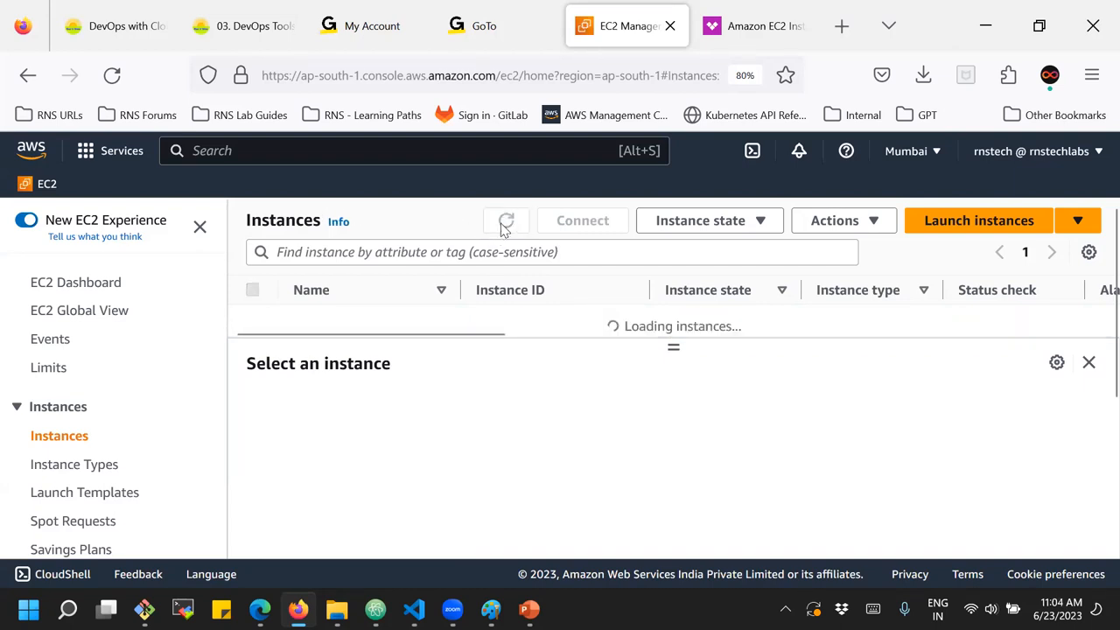
left_click(508, 220)
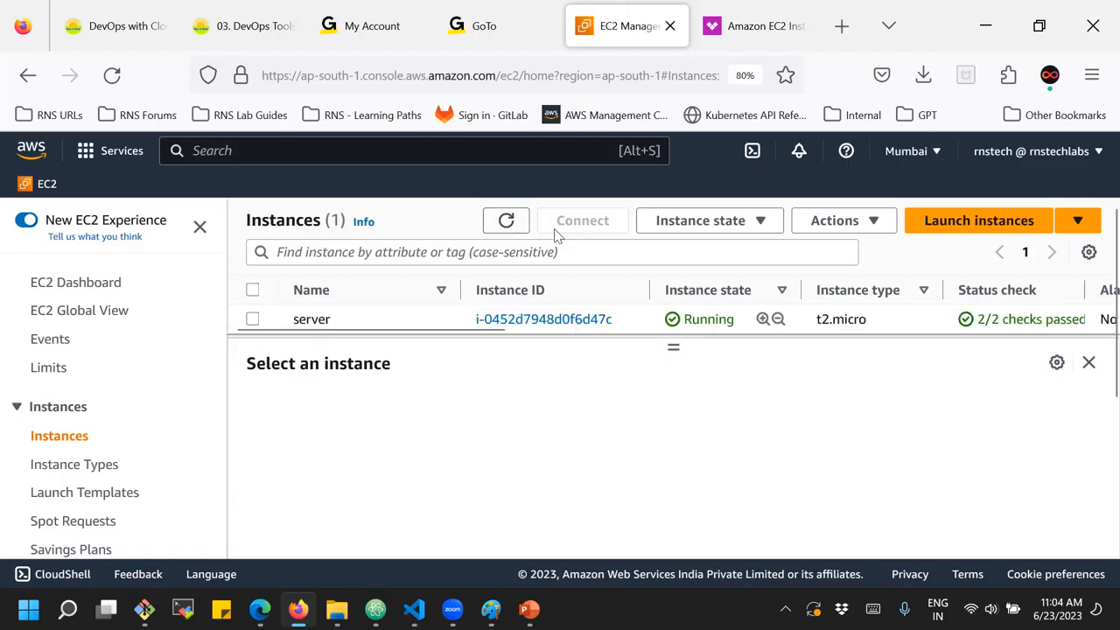
left_click(508, 221)
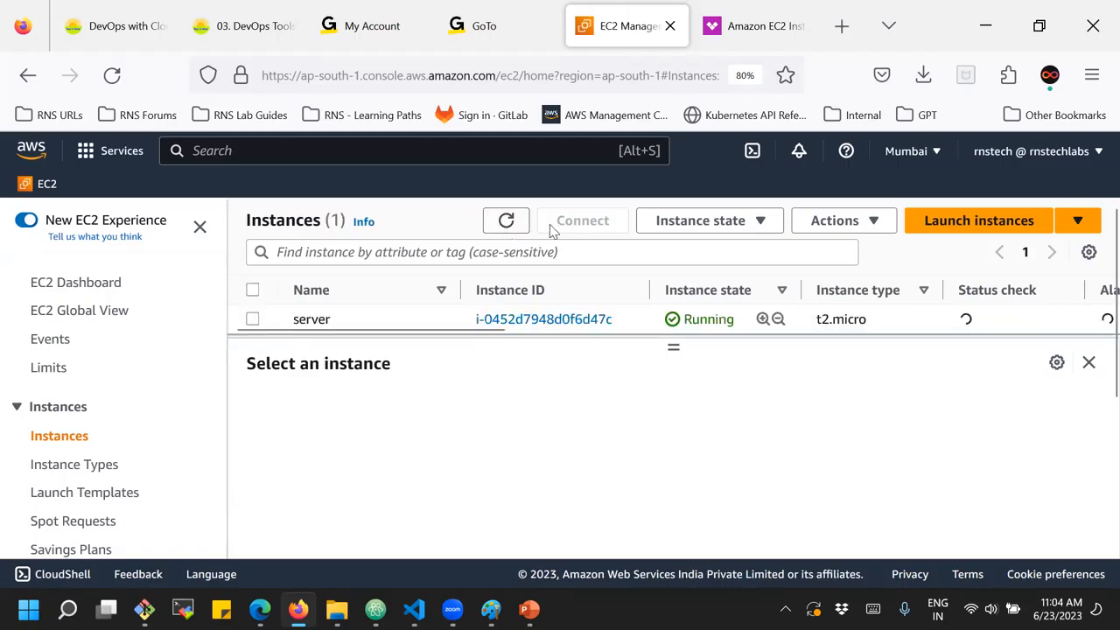
left_click(510, 221)
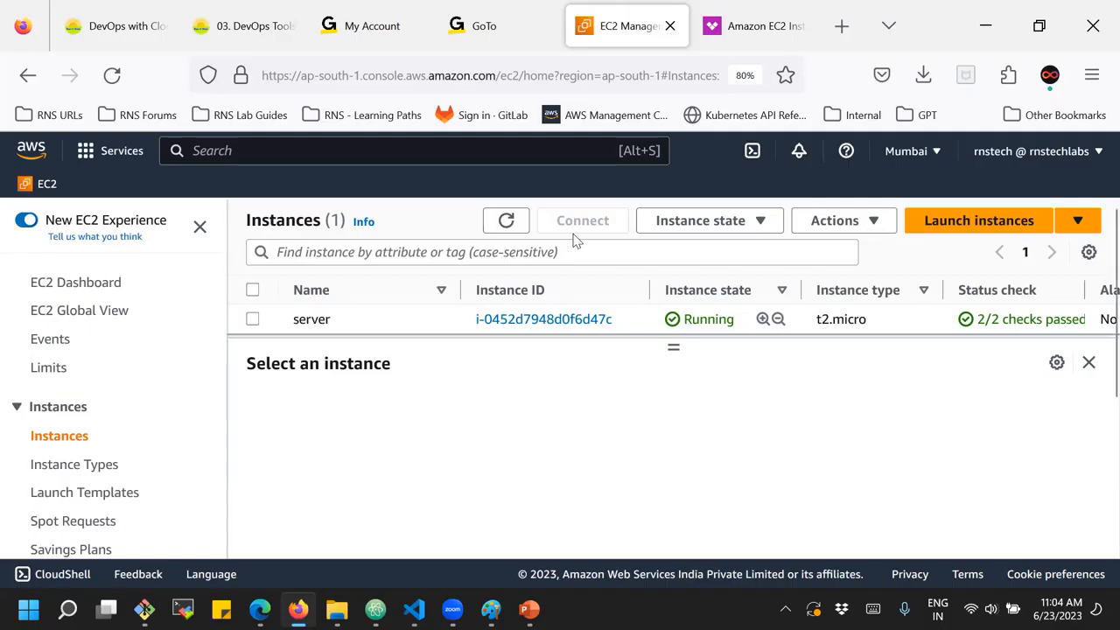
left_click(506, 224)
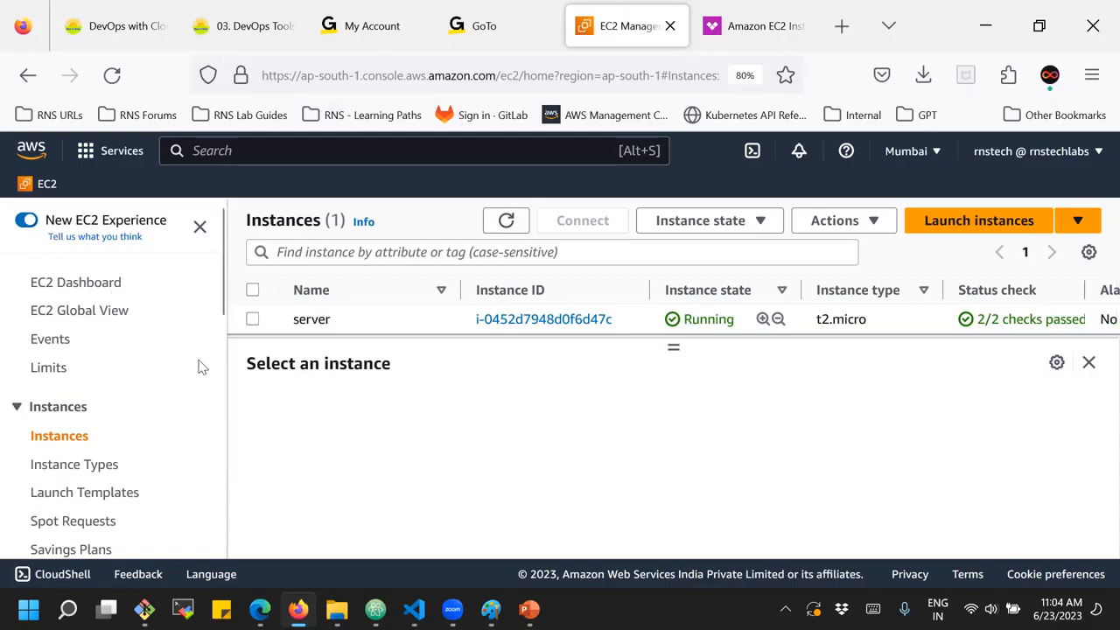
Examine the EC2 console's navigation sections: Instances, Images, Elastic Block Store, Network & Security, Load Balancing and Auto Scaling.
scroll(198, 365, "down", 2)
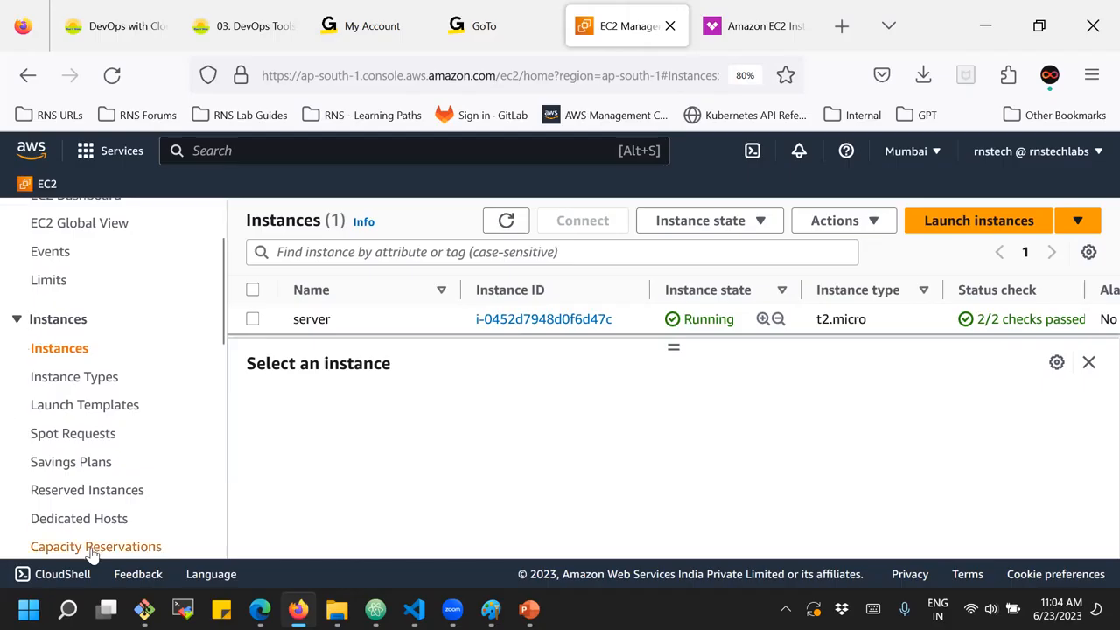
scroll(87, 350, "down", 2)
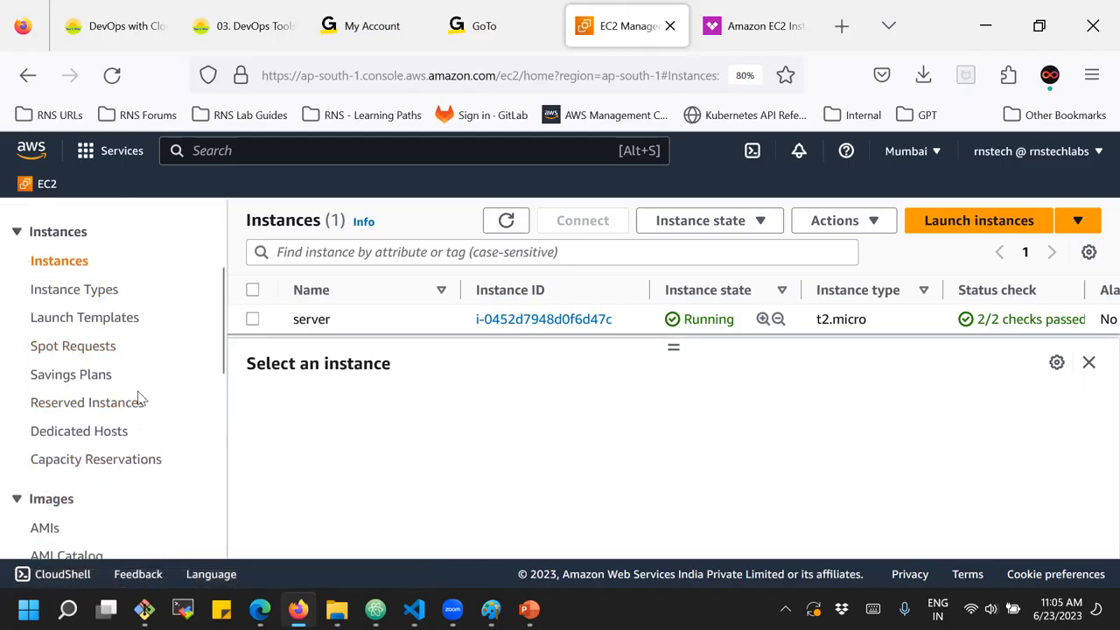
scroll(138, 399, "down", 2)
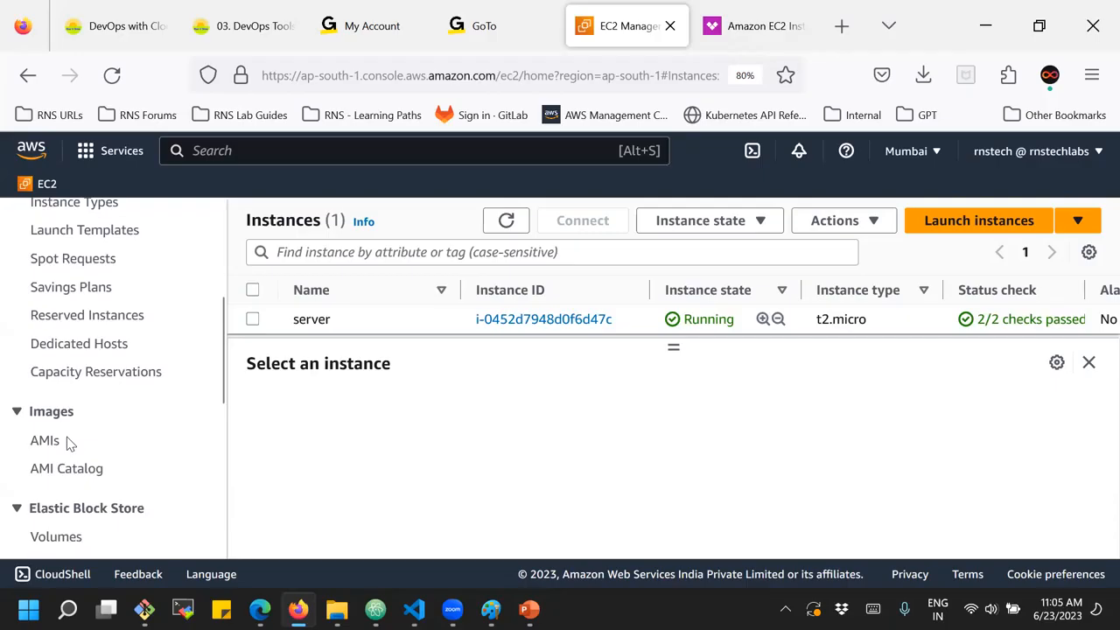
scroll(70, 442, "down", 2)
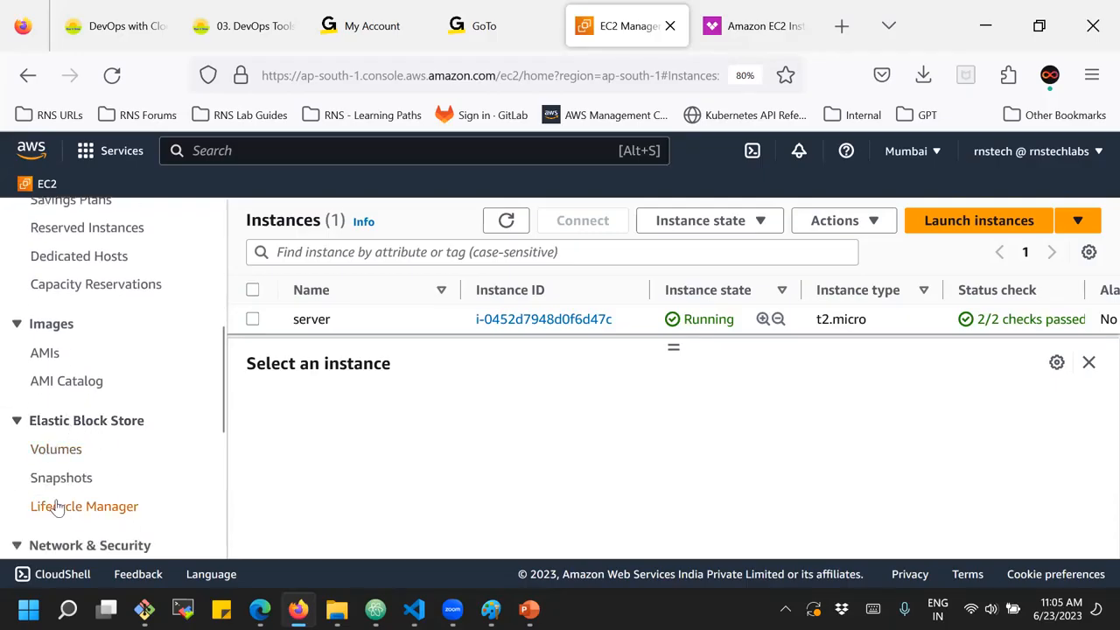
scroll(87, 449, "down", 4)
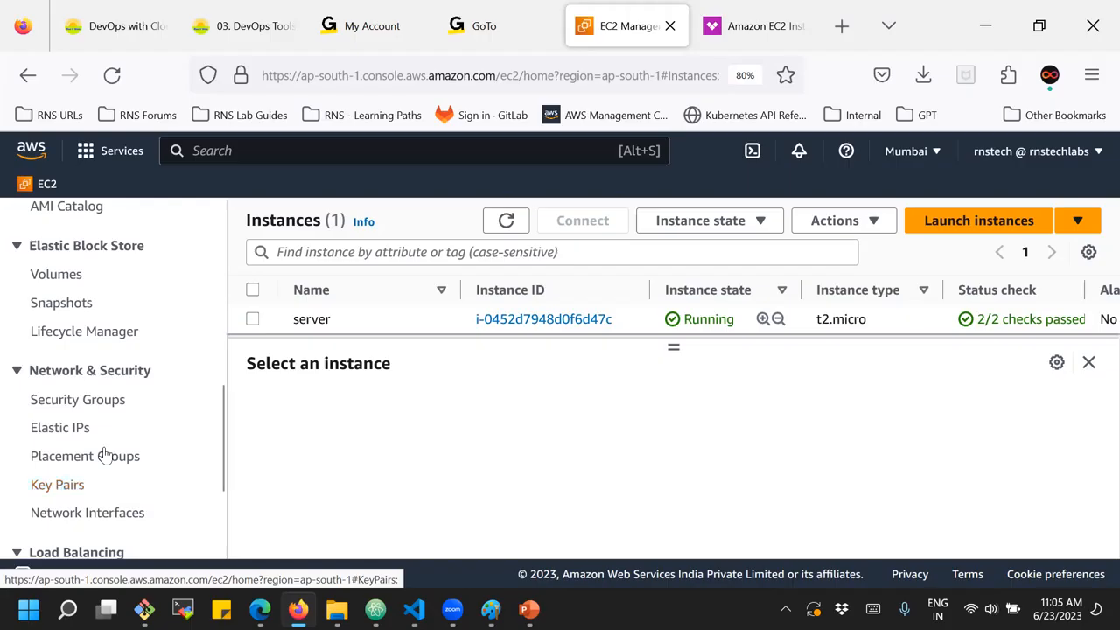
scroll(147, 434, "down", 3)
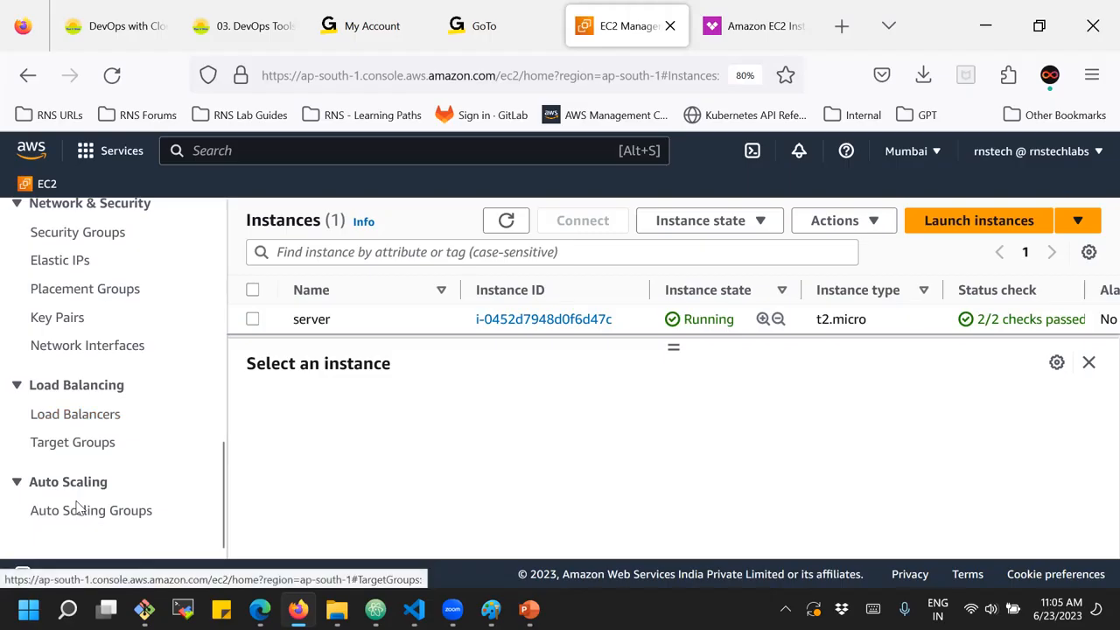
scroll(172, 429, "up", 3)
scroll(172, 429, "up", 1)
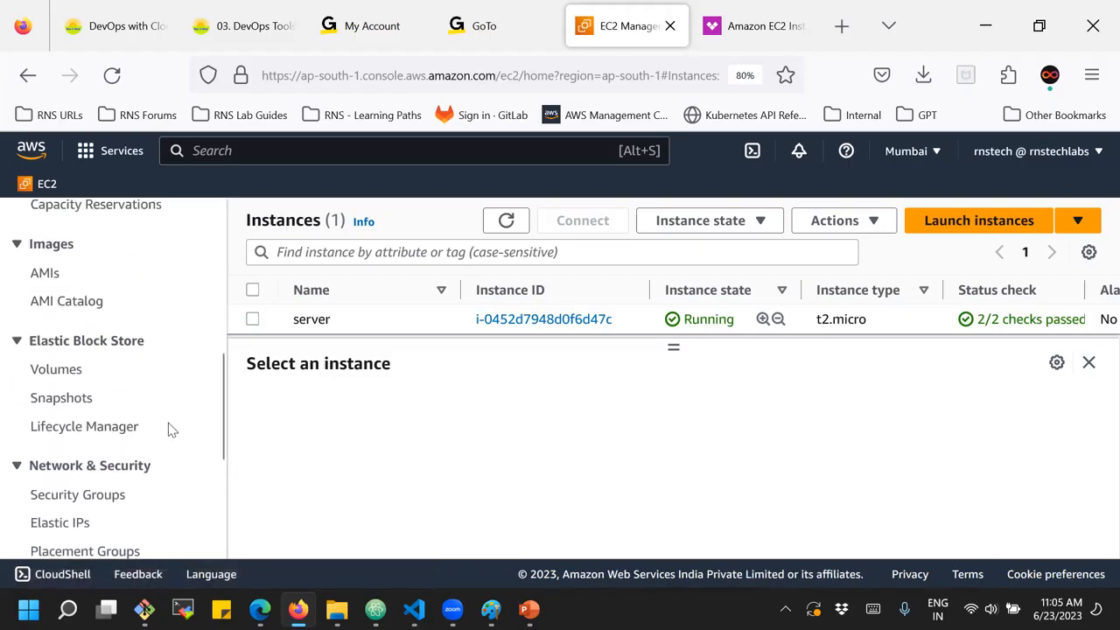
scroll(172, 429, "up", 3)
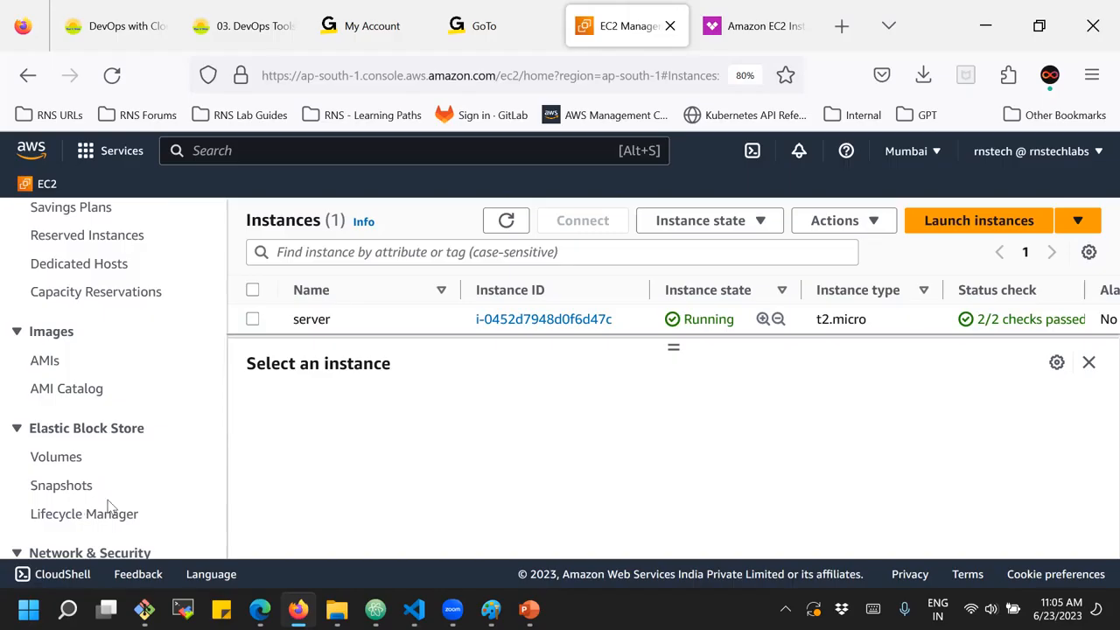
Select the "server" instance, review its termination confirmation and cancel without terminating it.
left_click(420, 322)
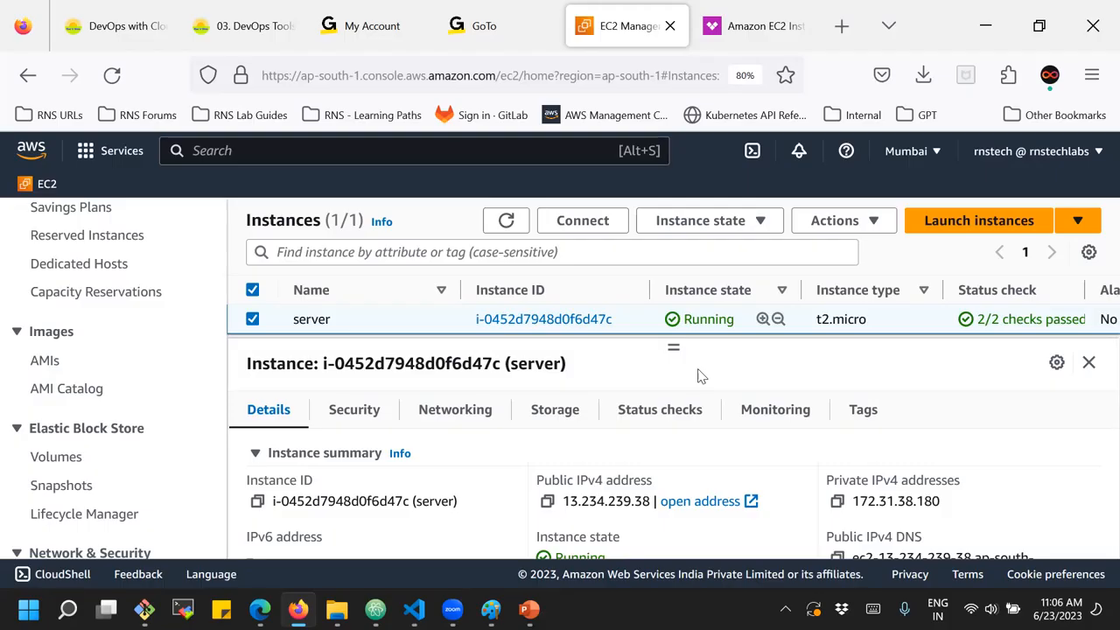
left_click(733, 229)
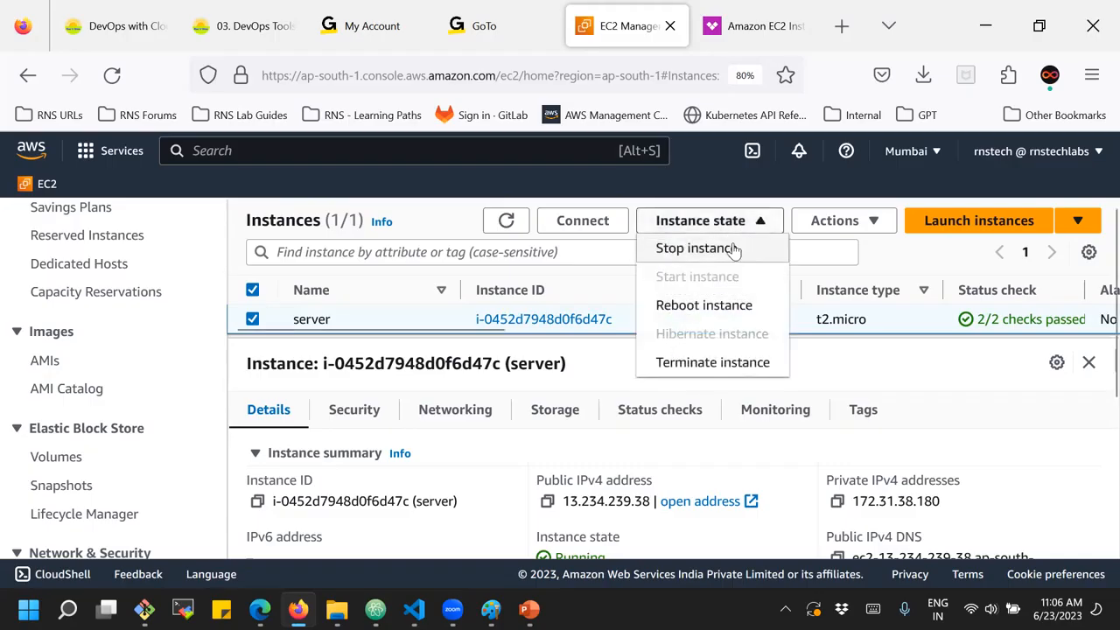
left_click(704, 364)
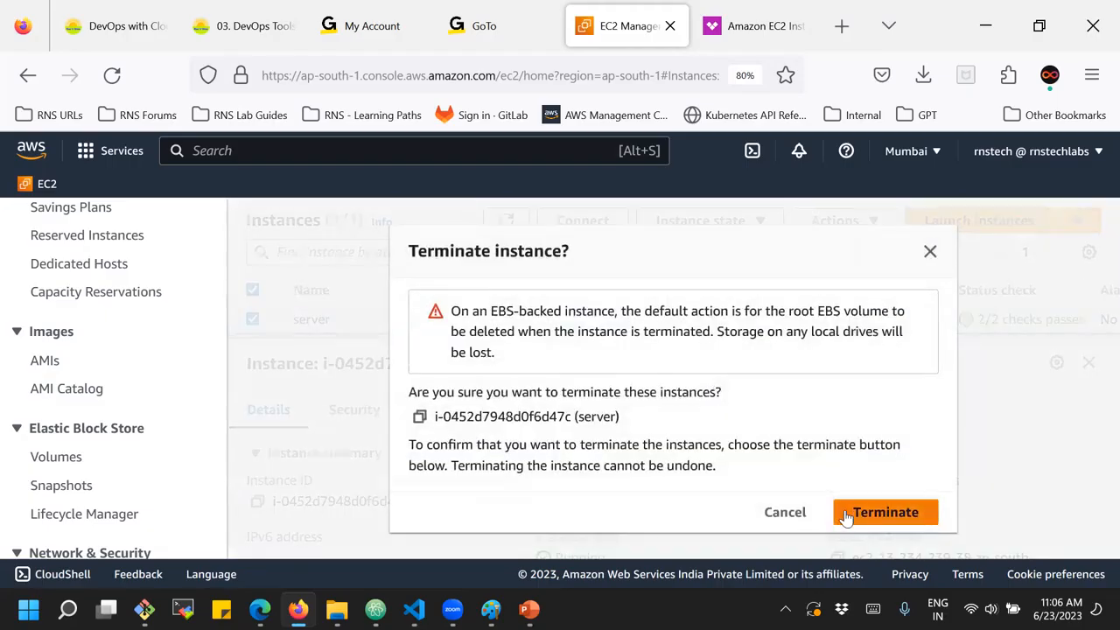
left_click(775, 517)
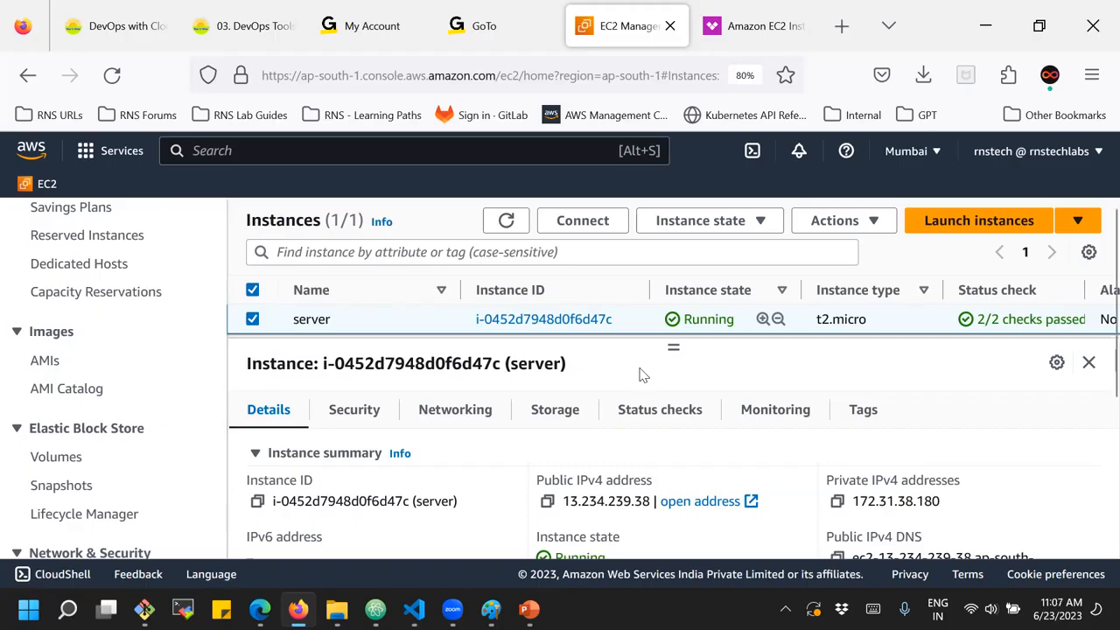
Enable termination protection for the "server" instance, save the change and dismiss the notification.
left_click(880, 224)
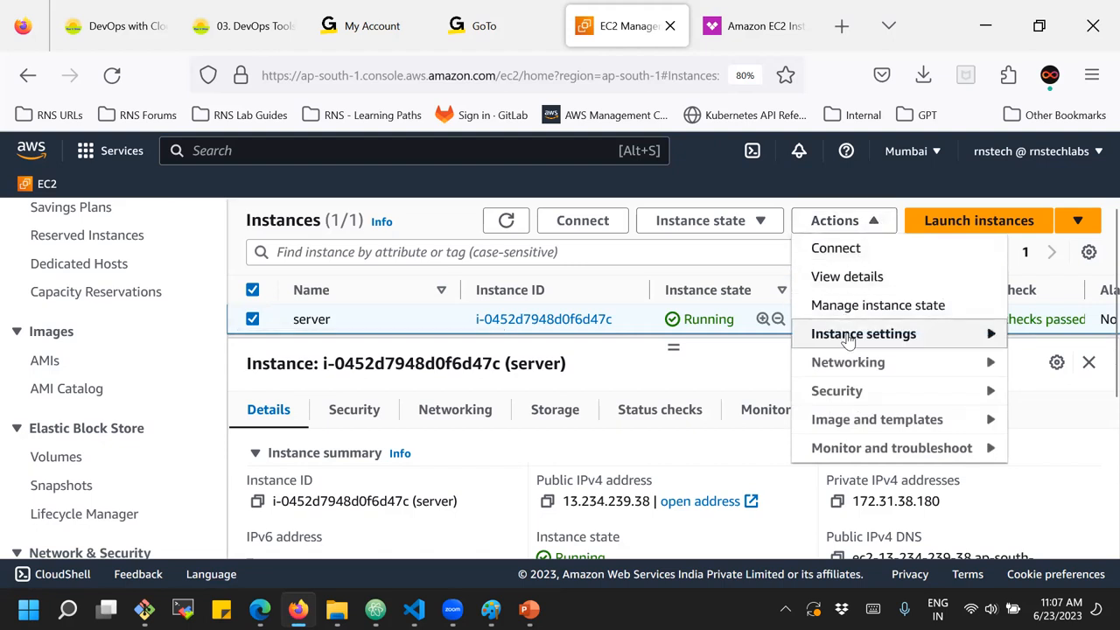
mouse_move(847, 339)
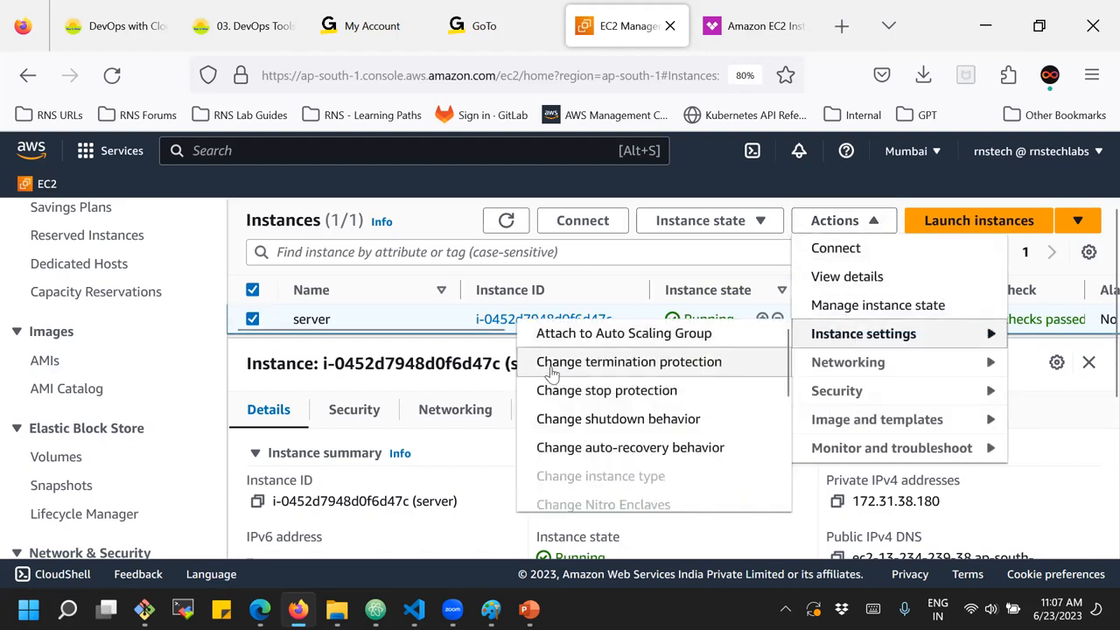
left_click(613, 368)
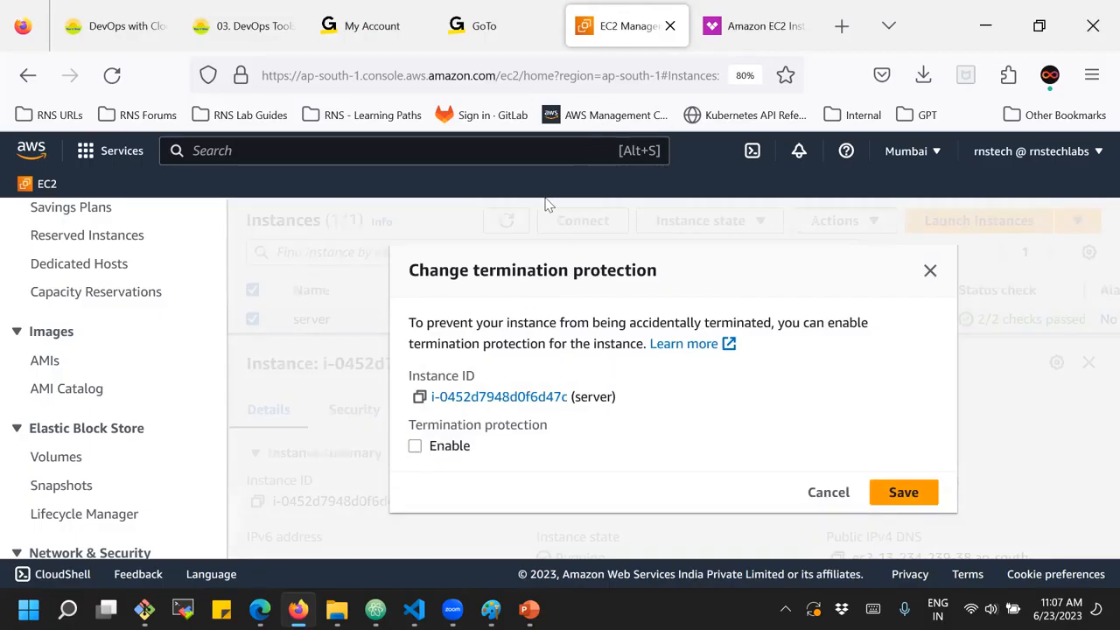
left_click(414, 446)
left_click(895, 496)
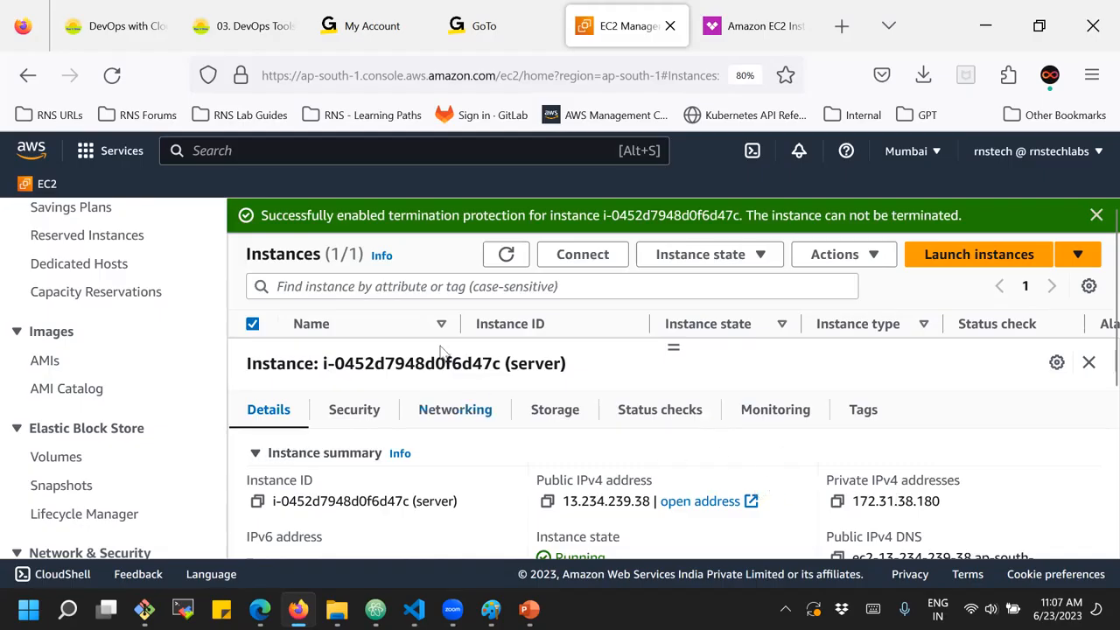
left_click(1095, 215)
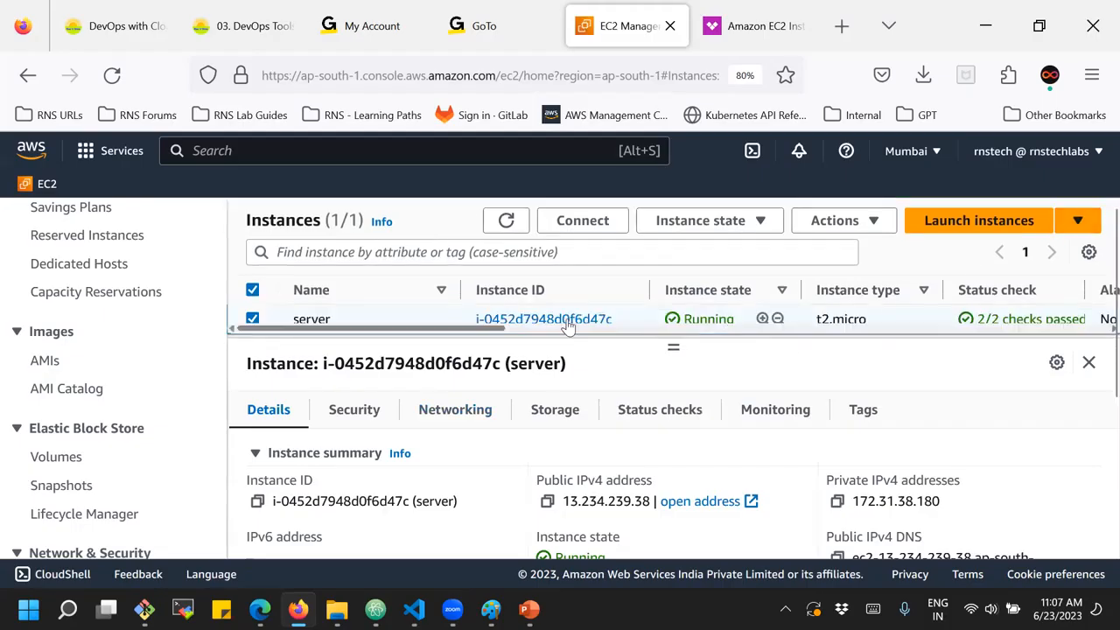
Try to terminate the "server" instance, read the resulting notification and dismiss it.
left_click(719, 223)
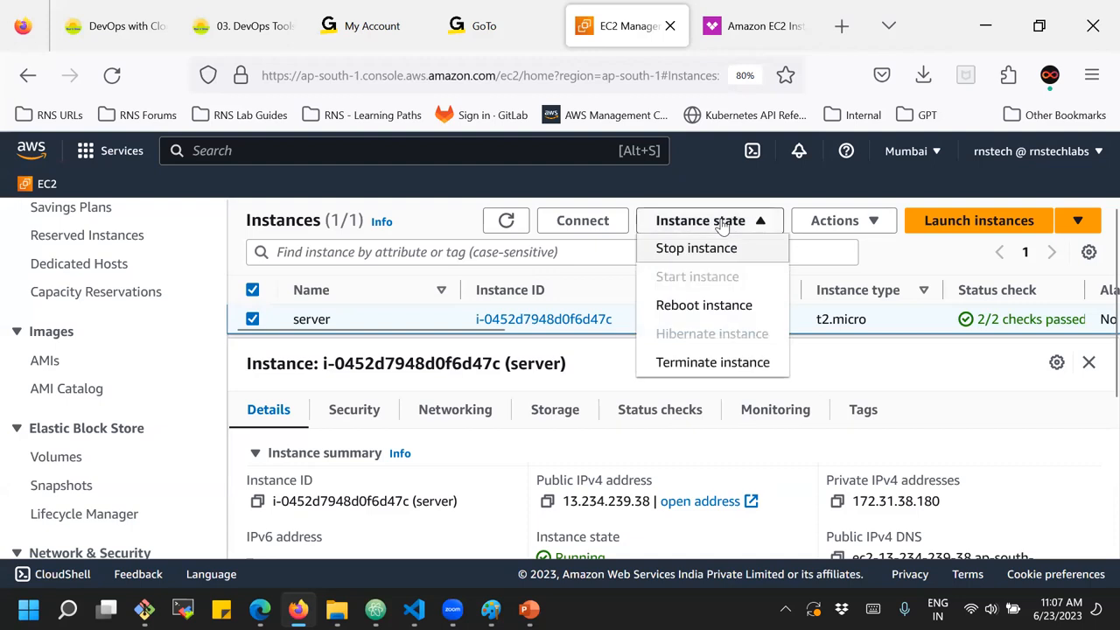
left_click(720, 363)
left_click(896, 519)
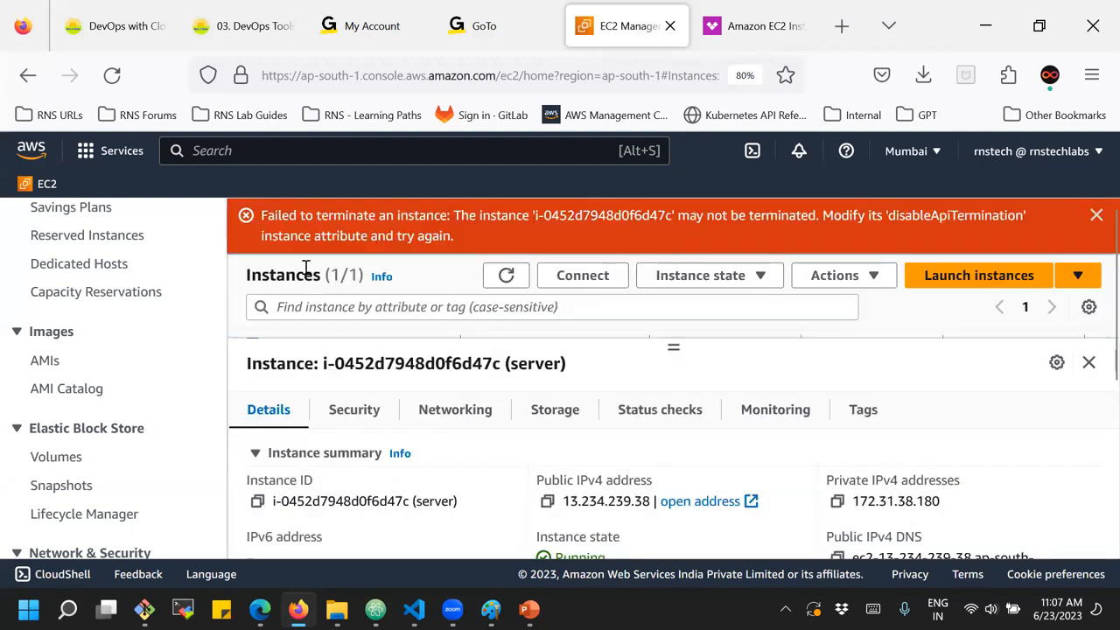
left_click_drag(274, 216, 672, 234)
left_click(651, 232)
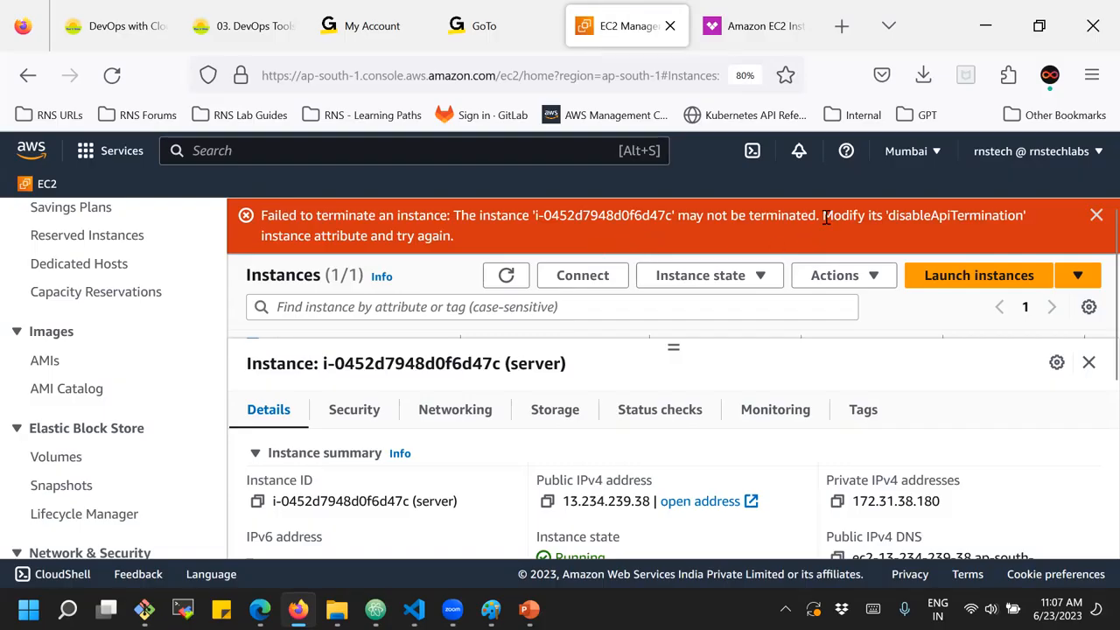
left_click_drag(823, 216, 891, 237)
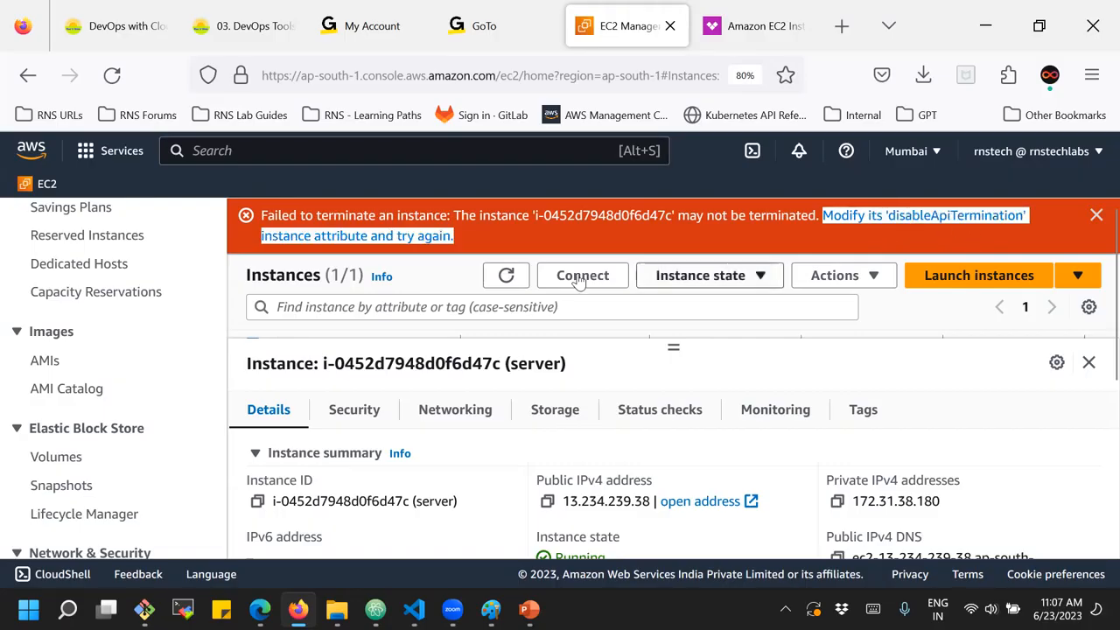
left_click(1096, 216)
Disable termination protection for the "server" instance, save the change and dismiss the notification.
left_click(855, 230)
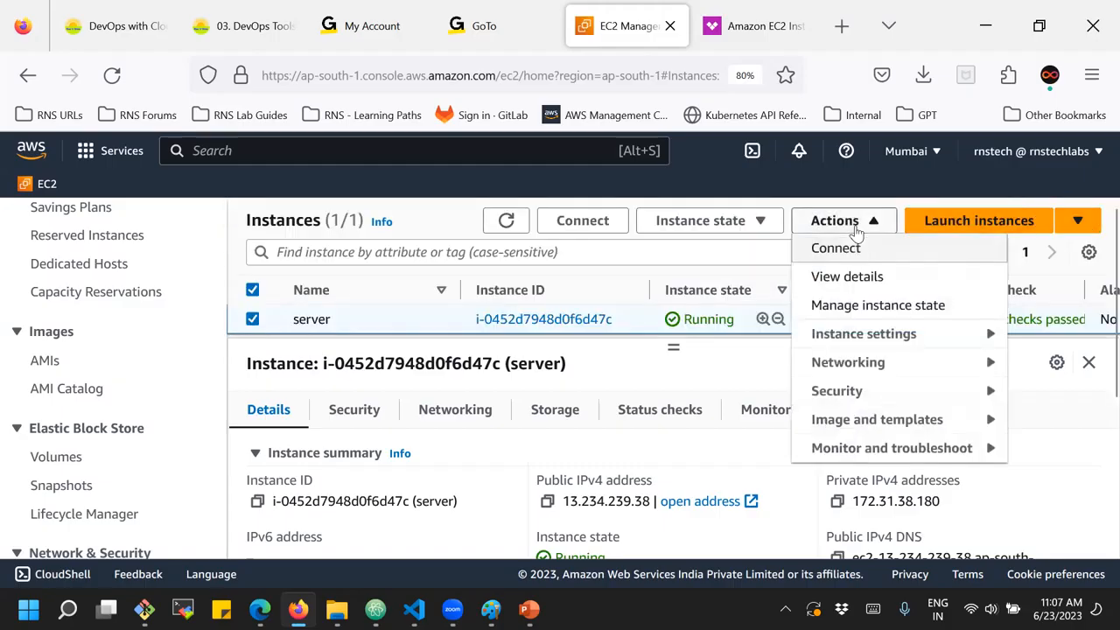
mouse_move(884, 339)
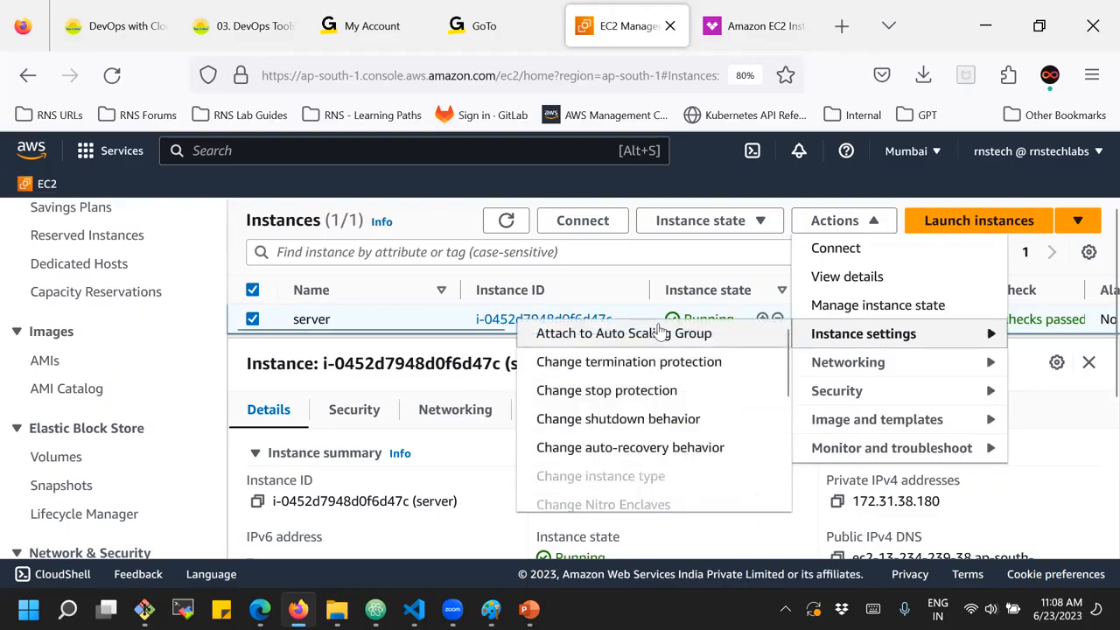
left_click(594, 372)
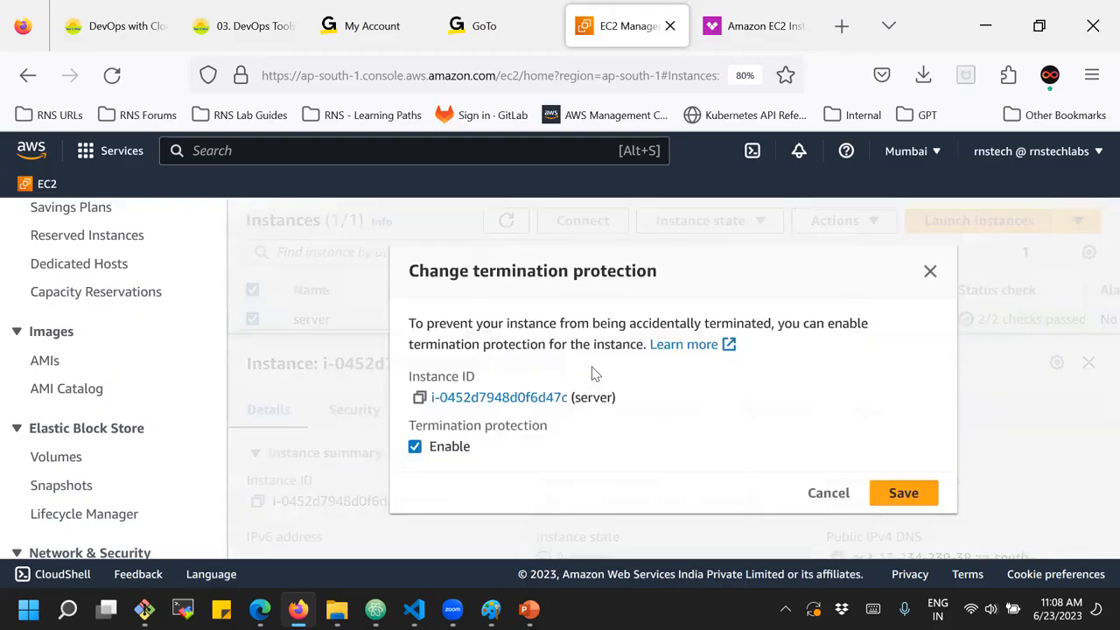
left_click(417, 445)
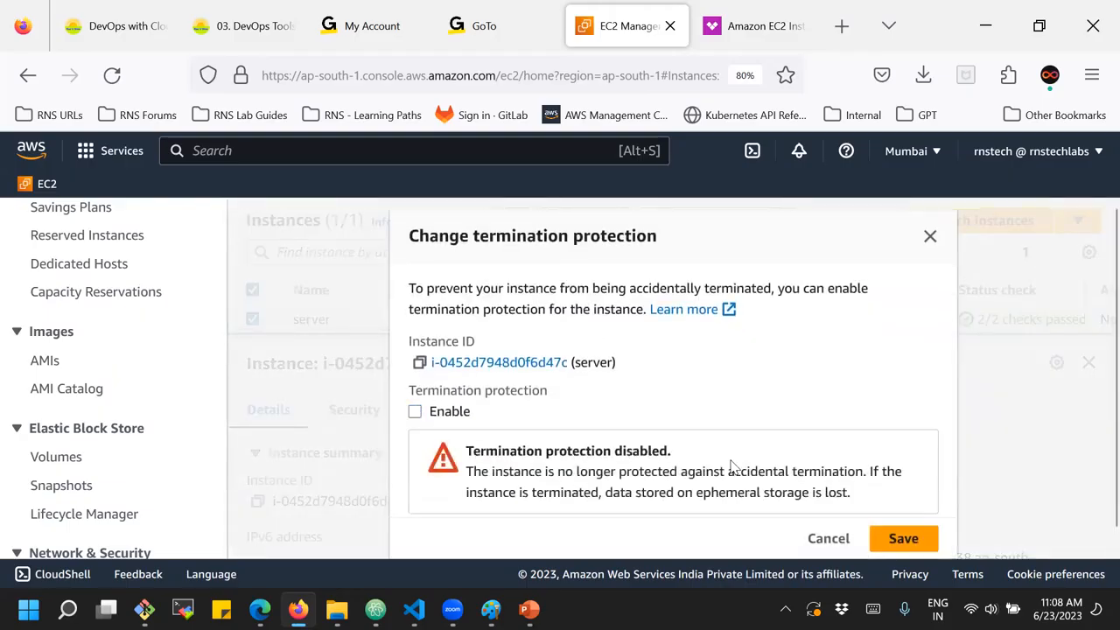
left_click(891, 539)
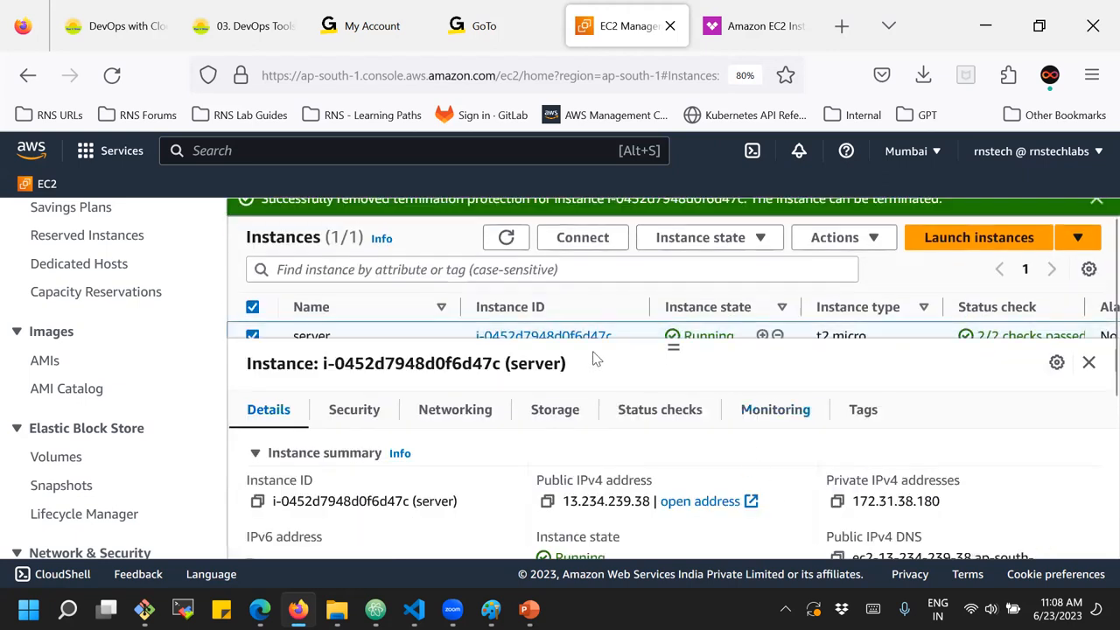
scroll(611, 299, "up", 1)
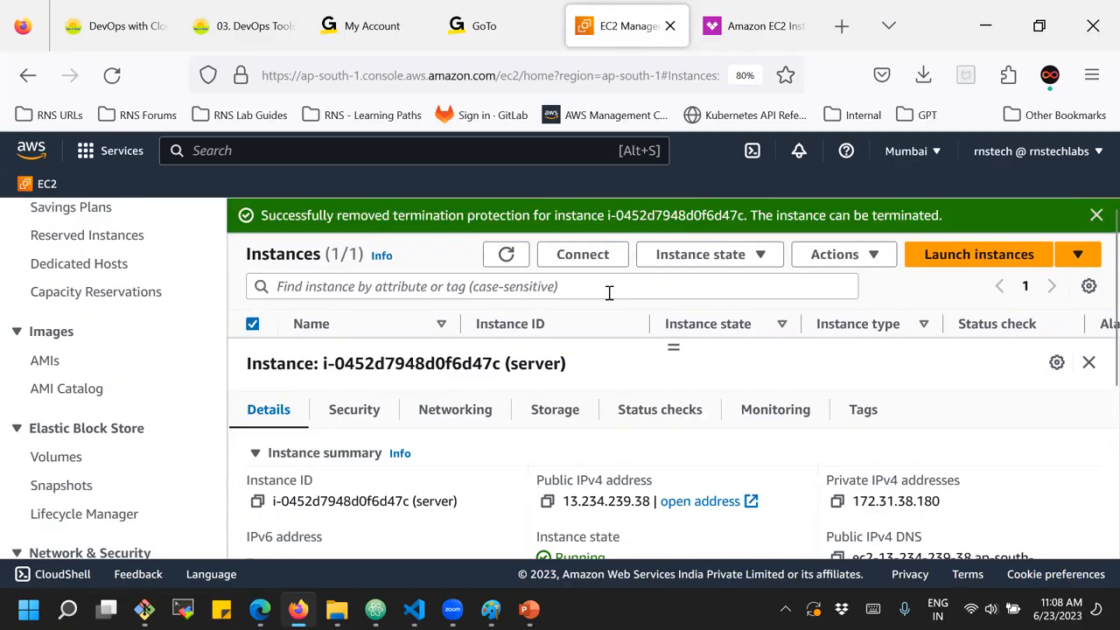
scroll(609, 296, "down", 2)
scroll(610, 300, "up", 2)
left_click(1095, 216)
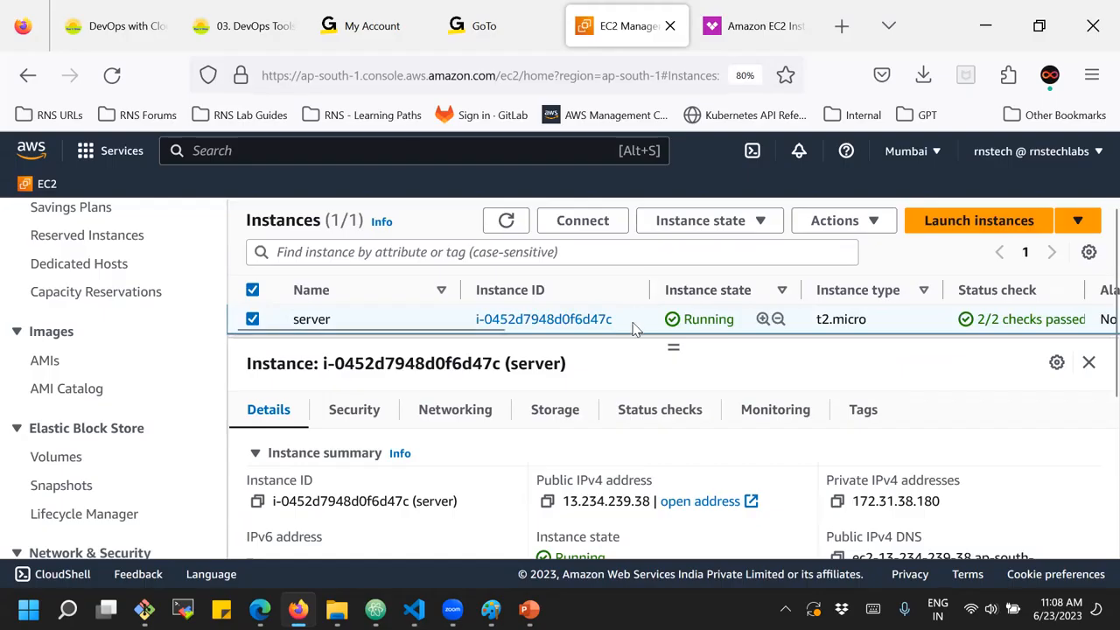
View the "server" instance's stop protection setting and cancel without enabling it.
left_click(874, 222)
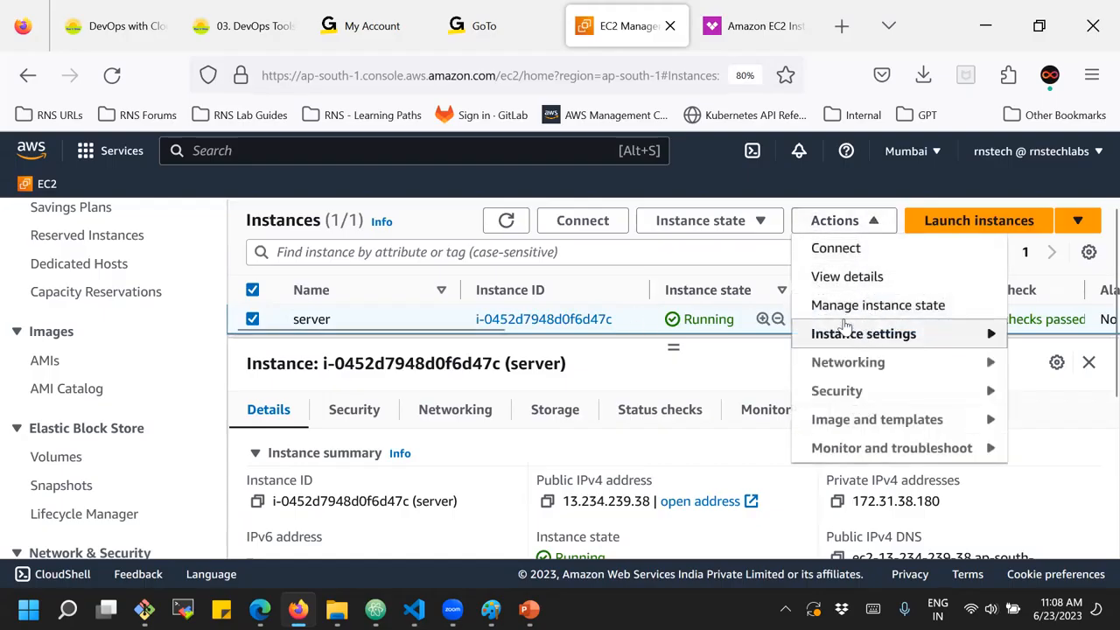
left_click(704, 220)
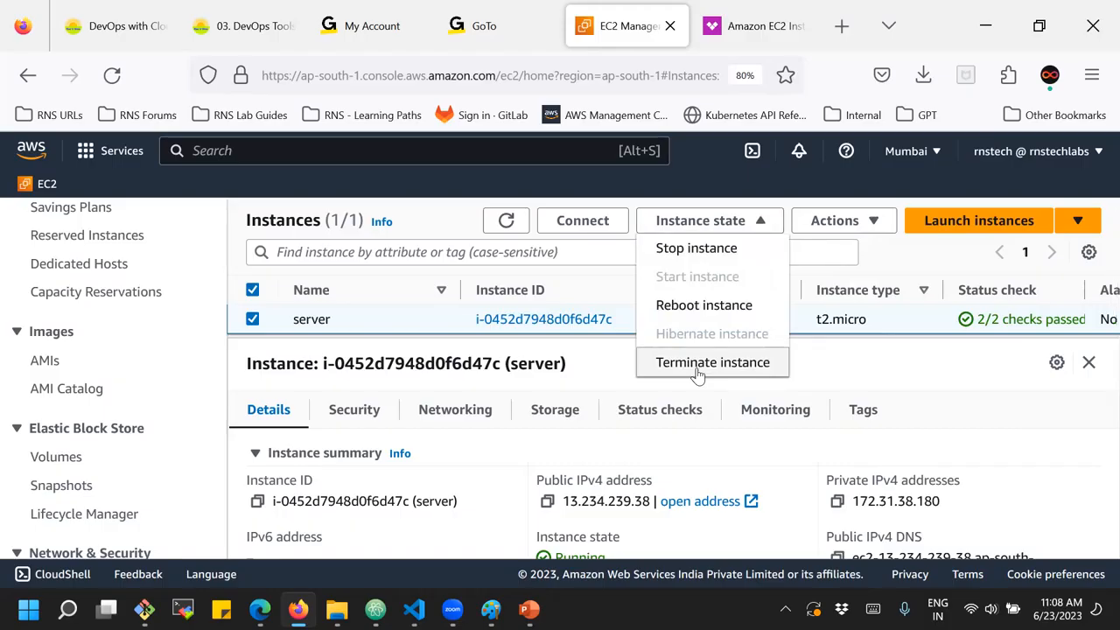
left_click(847, 385)
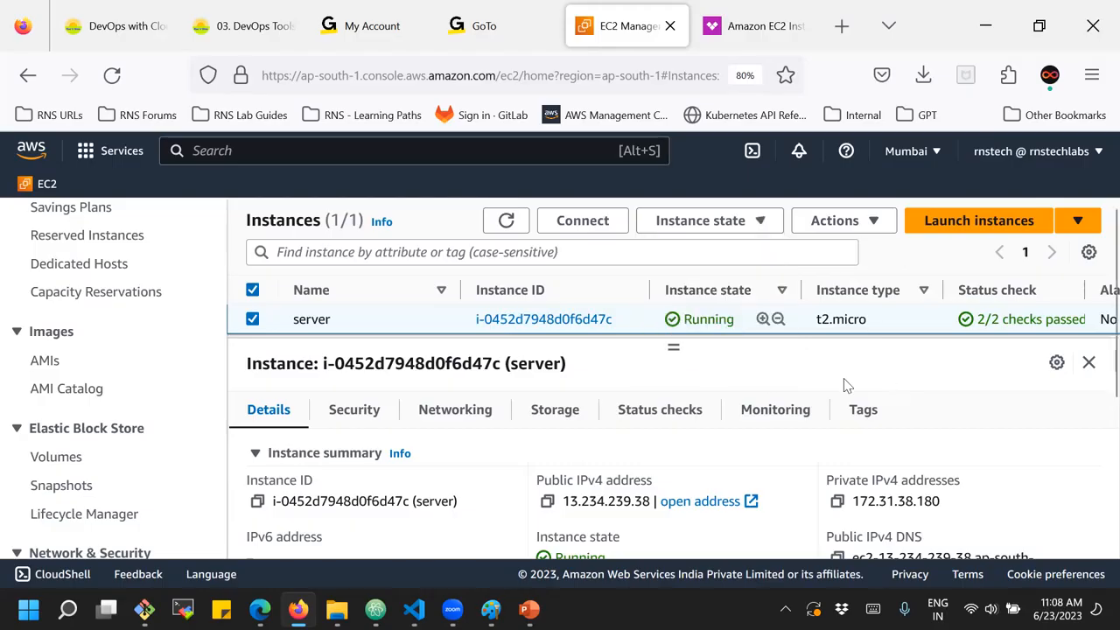
left_click(865, 221)
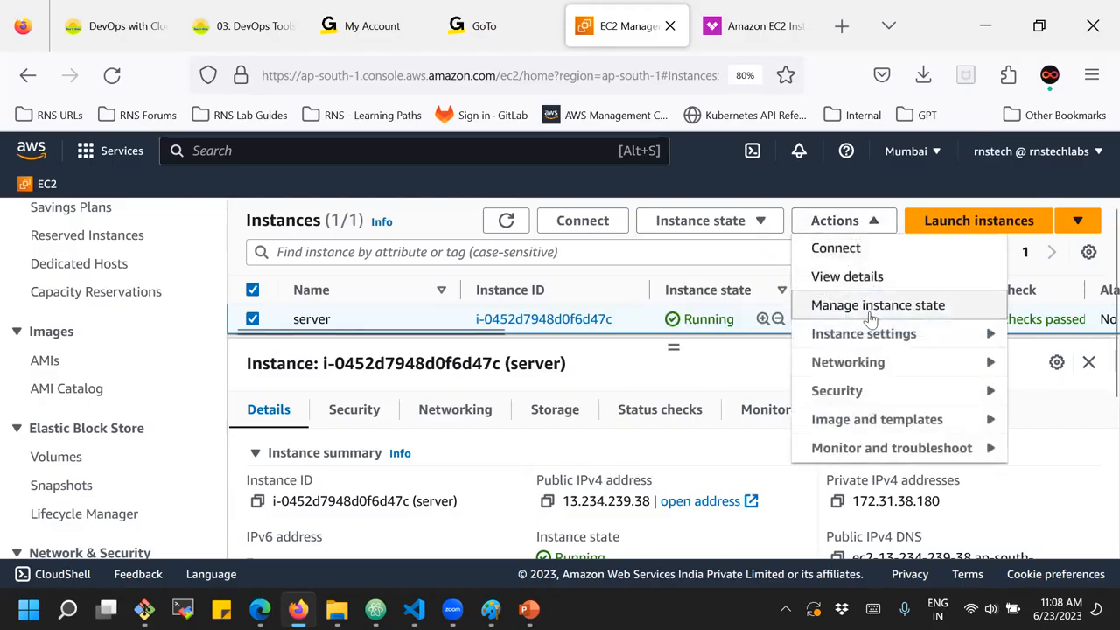
mouse_move(892, 333)
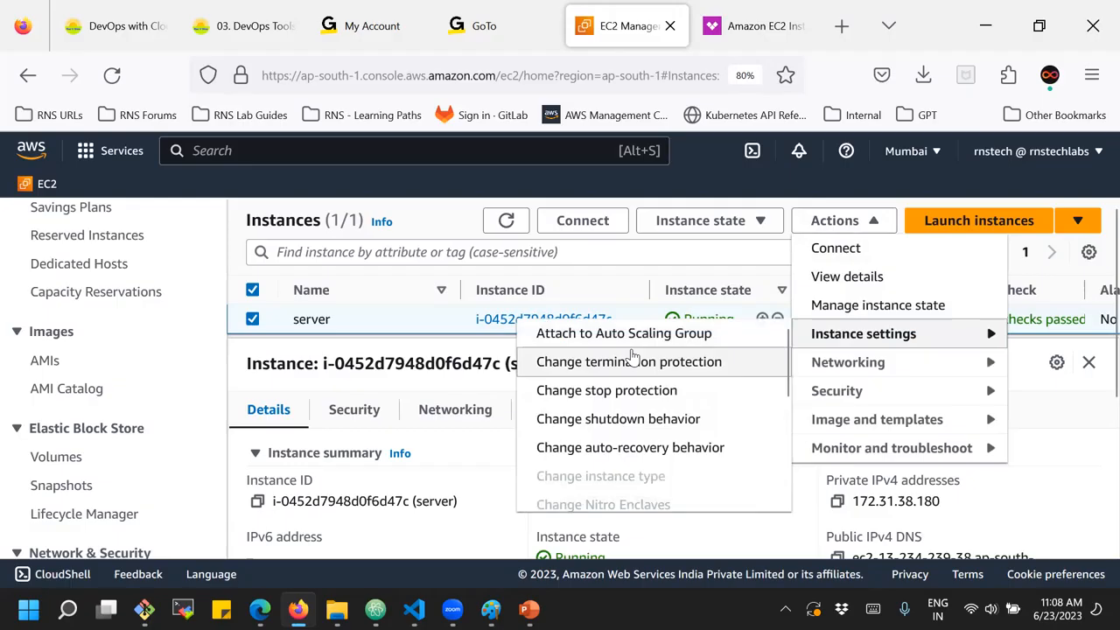
left_click(620, 401)
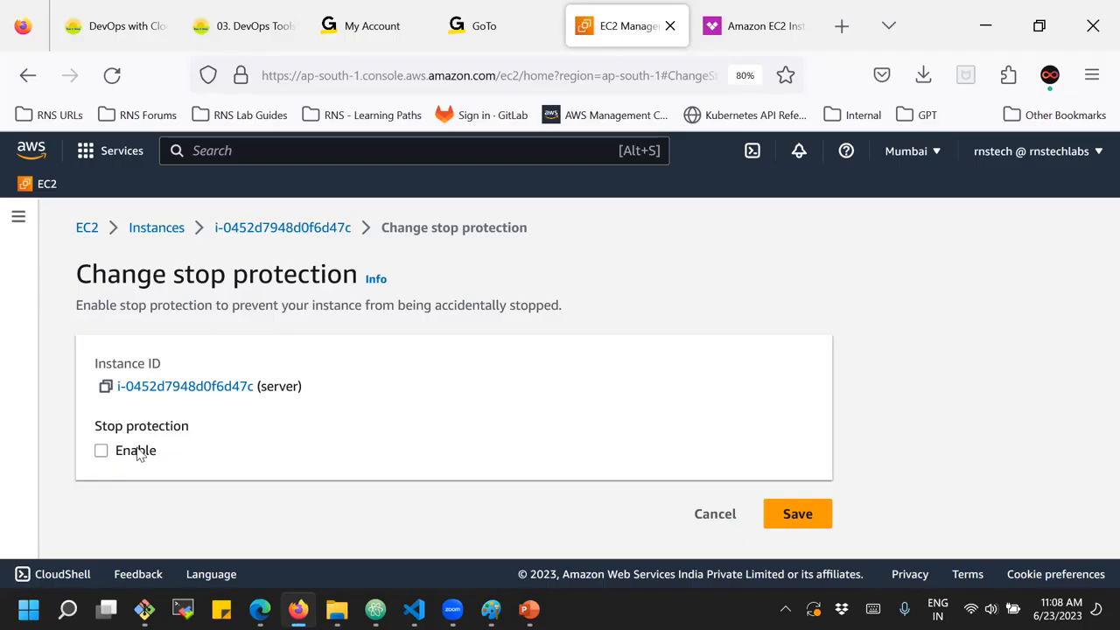
left_click(713, 514)
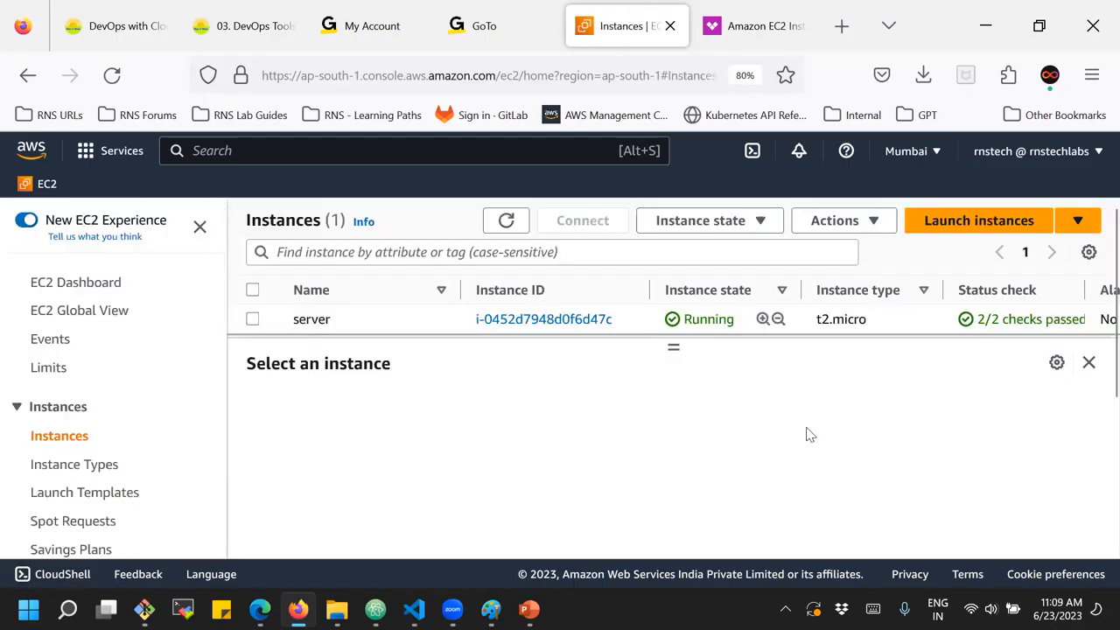
Look at the instance settings actions and select the "server" instance in the instances list.
left_click(872, 222)
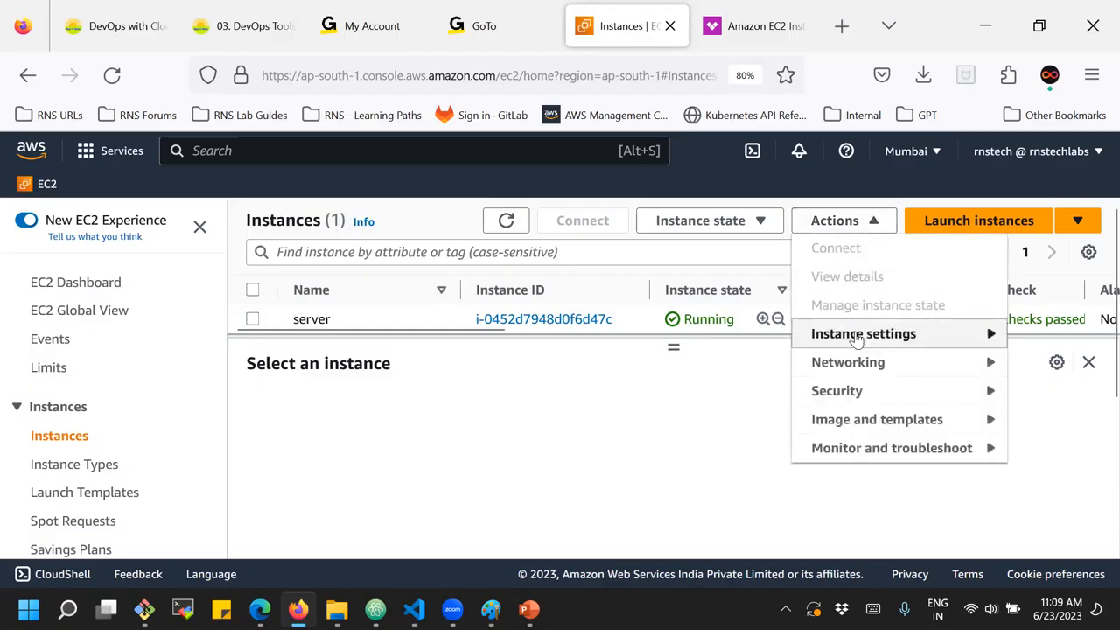
mouse_move(854, 338)
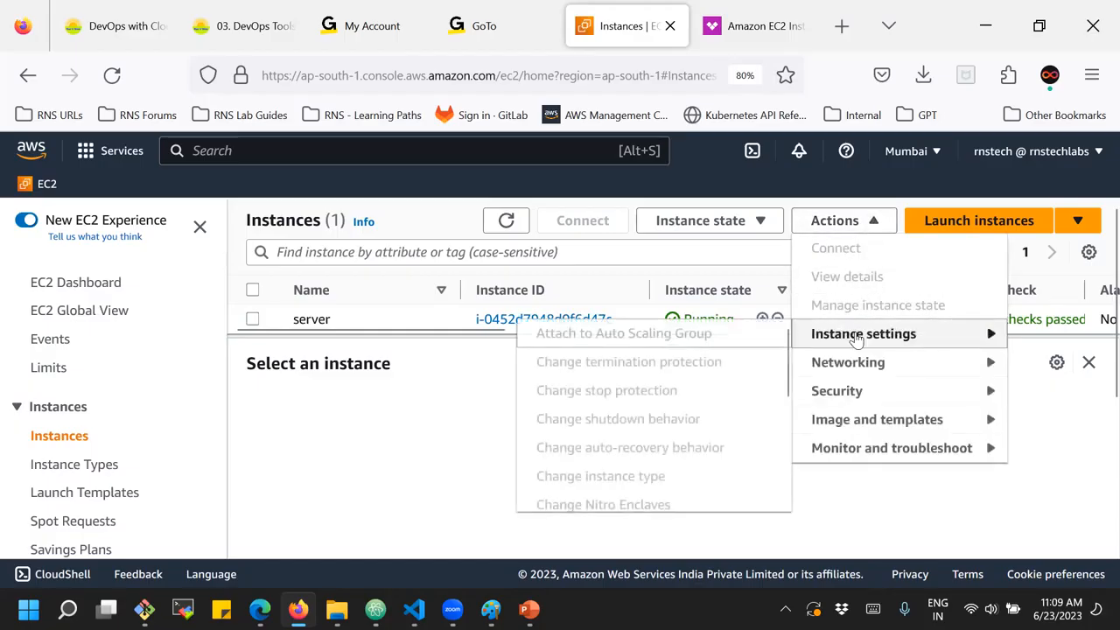
left_click(413, 321)
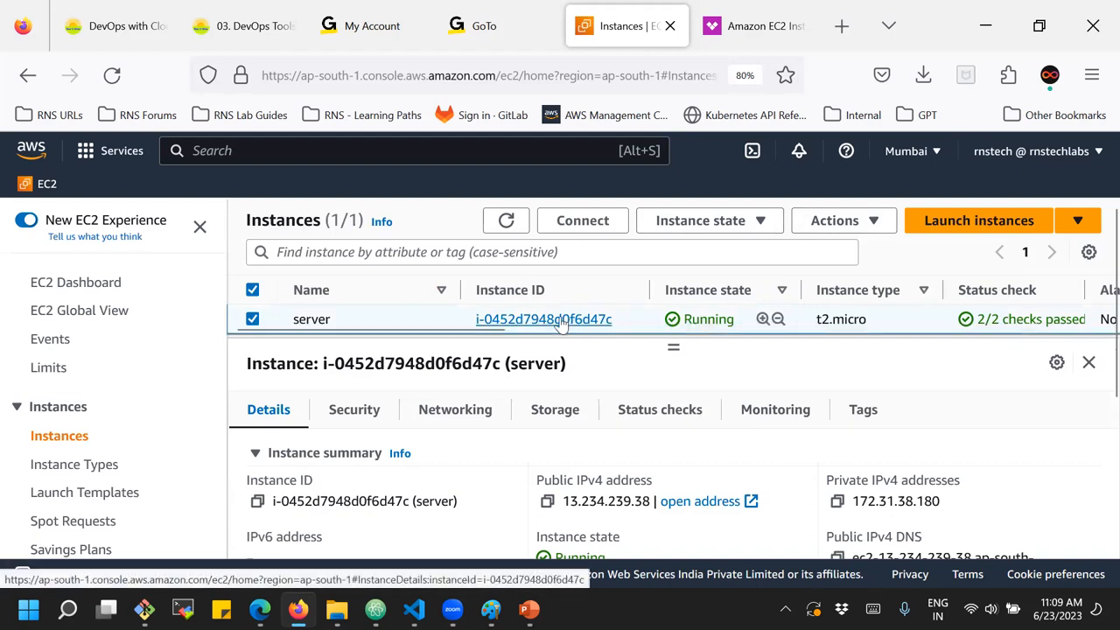
Start launching a new instance and expand the advanced details of its launch form.
left_click(976, 220)
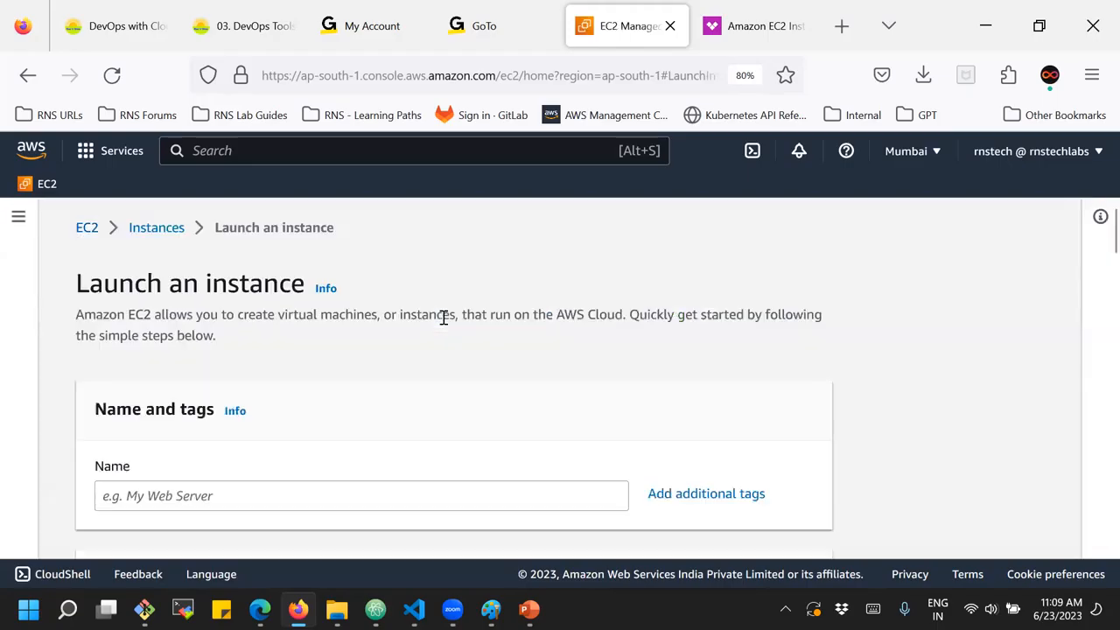
scroll(443, 319, "down", 15)
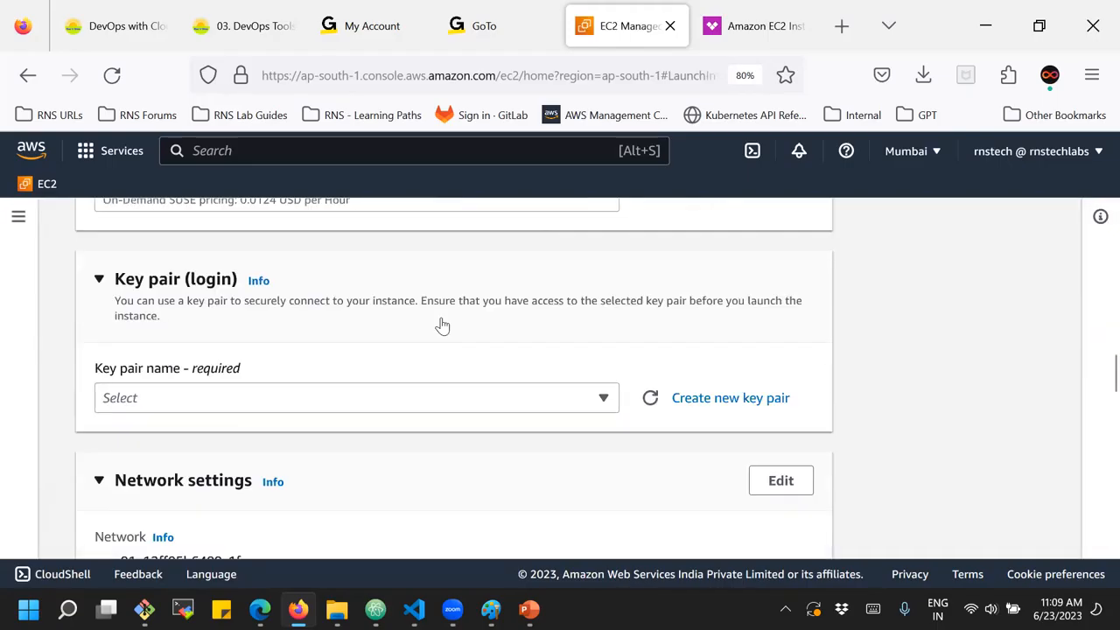
scroll(443, 324, "down", 10)
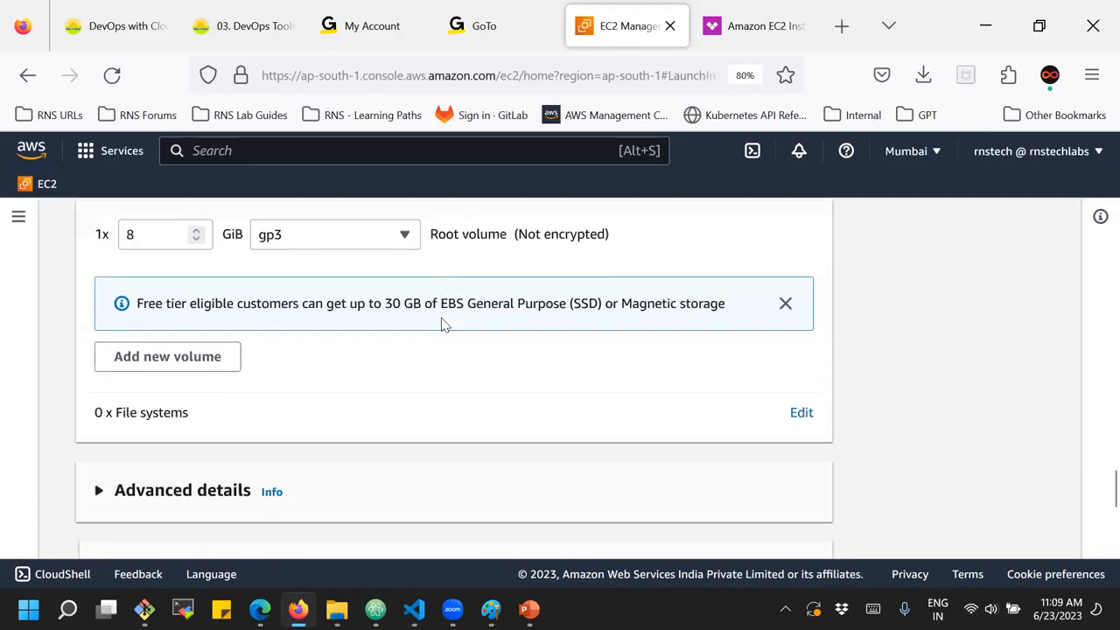
left_click(147, 341)
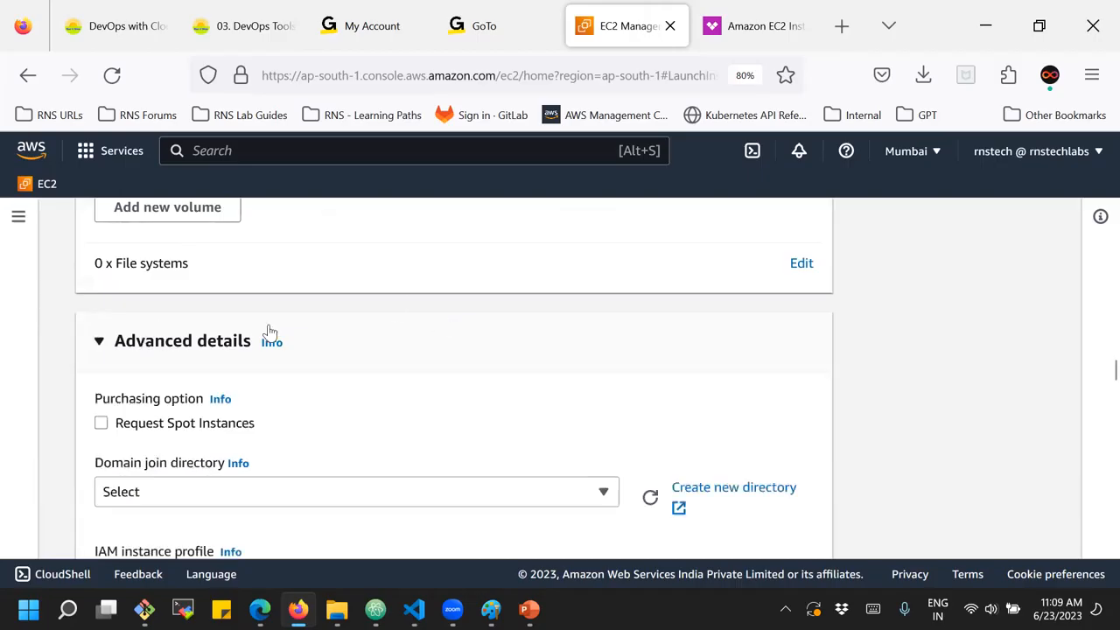
View the stop protection and termination protection choices in the advanced details without selecting one.
scroll(270, 330, "down", 3)
scroll(270, 330, "down", 4)
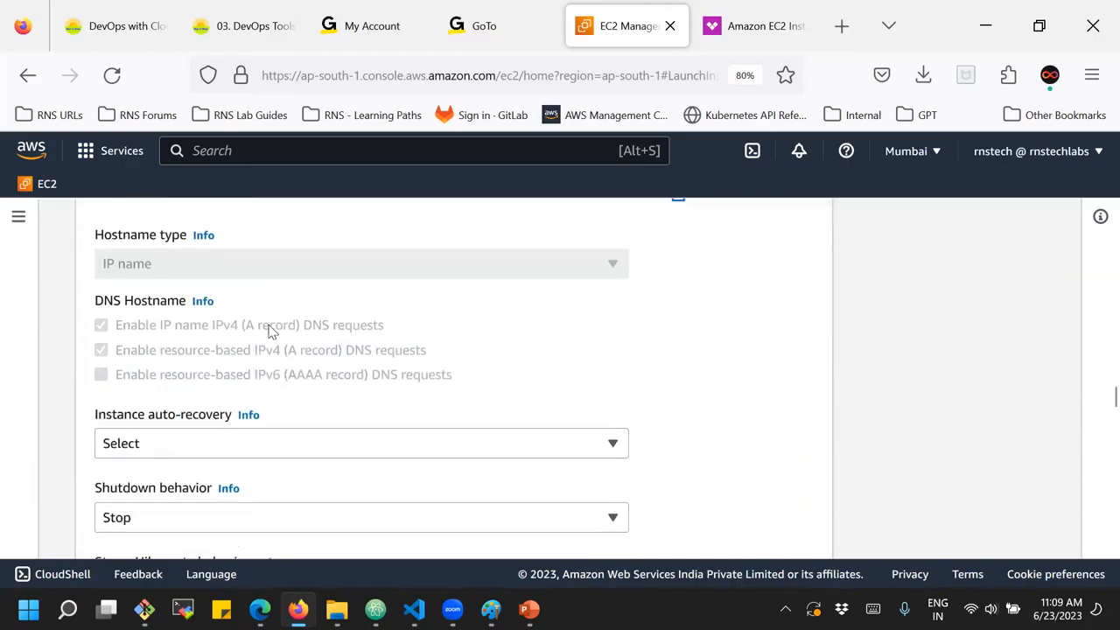
scroll(270, 331, "down", 1)
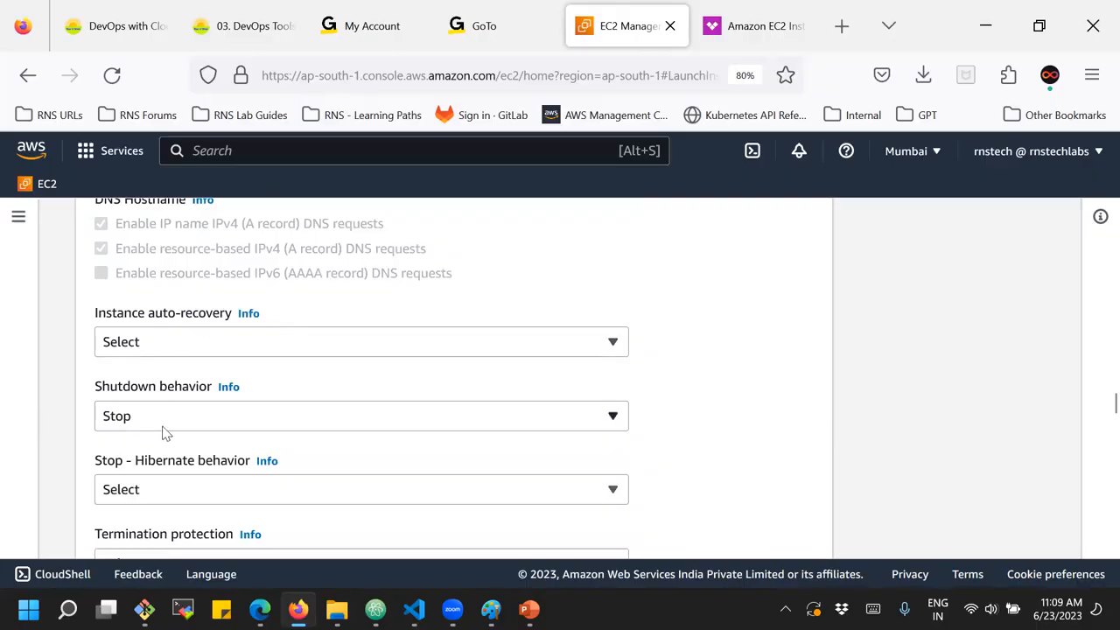
scroll(167, 432, "down", 1)
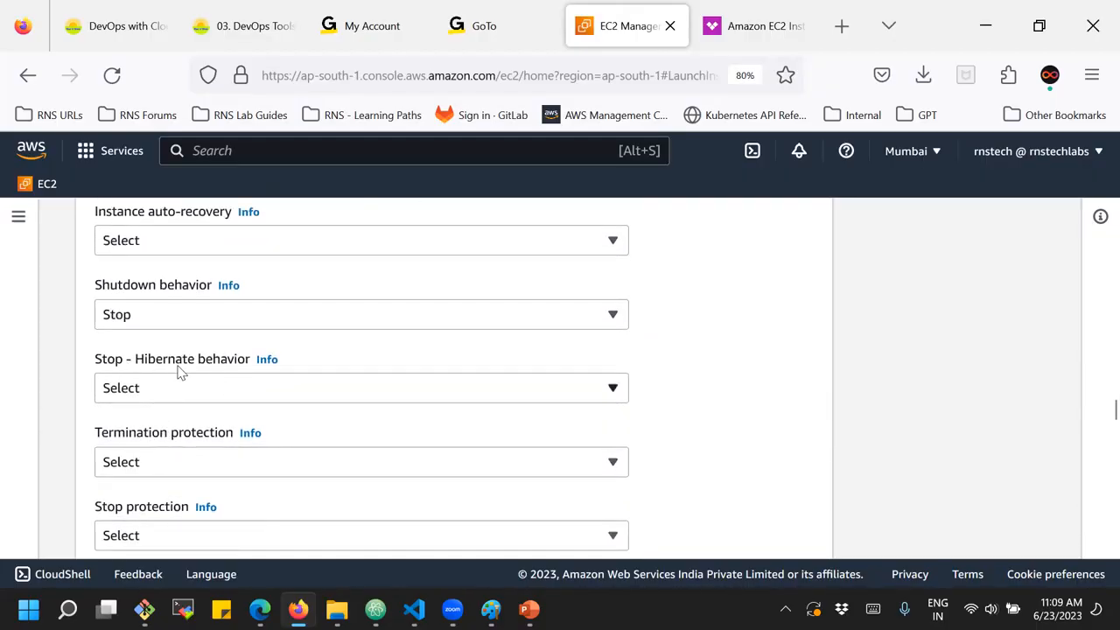
scroll(178, 372, "down", 1)
left_click(138, 435)
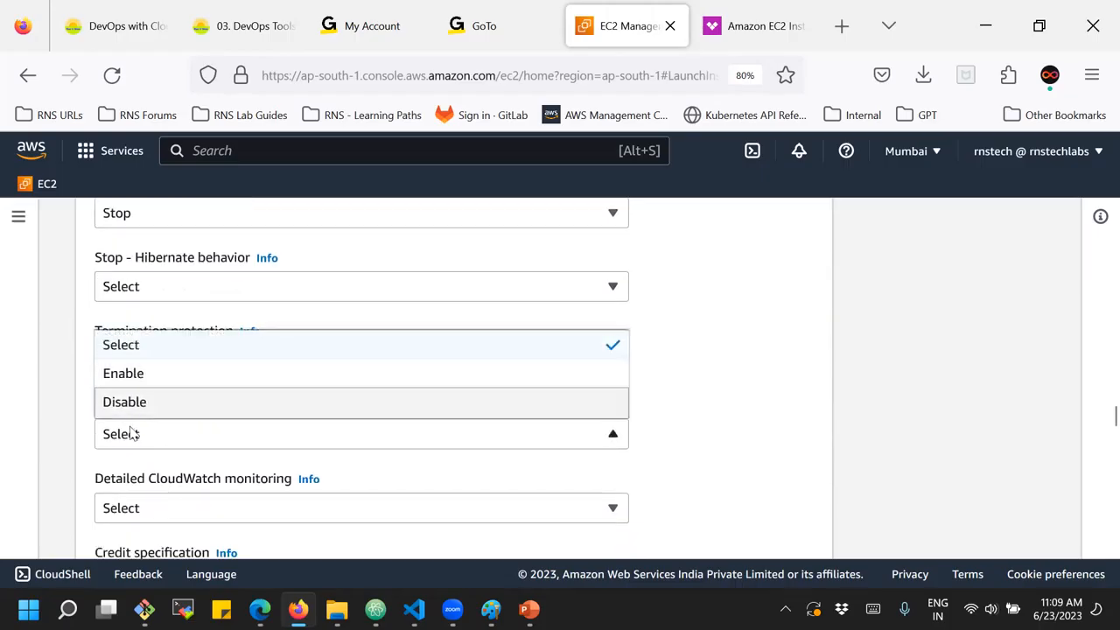
left_click(131, 434)
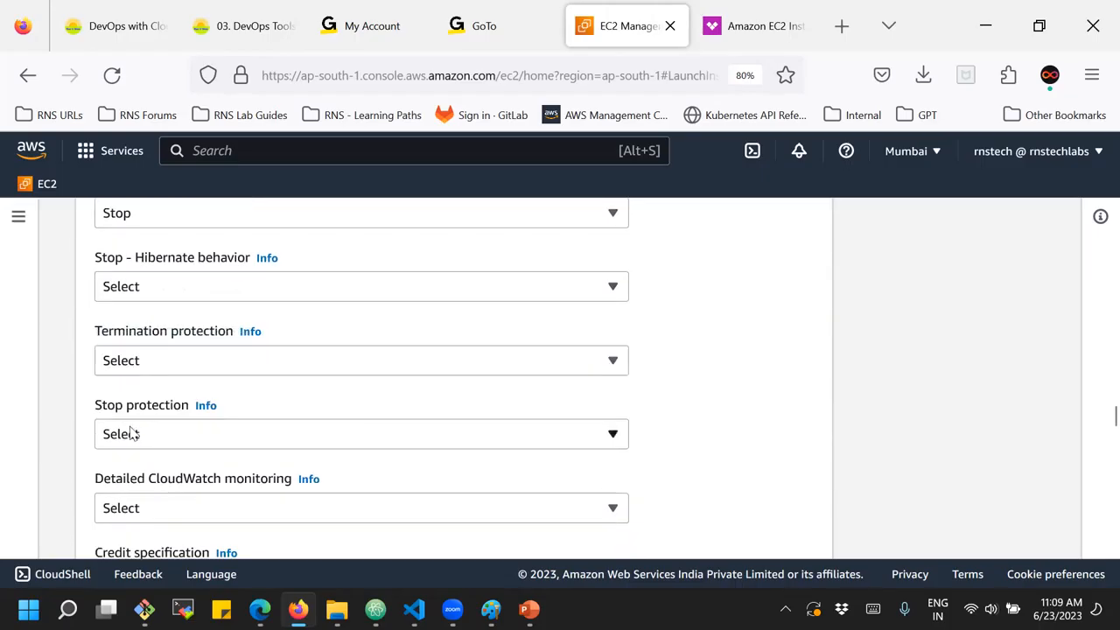
left_click(177, 363)
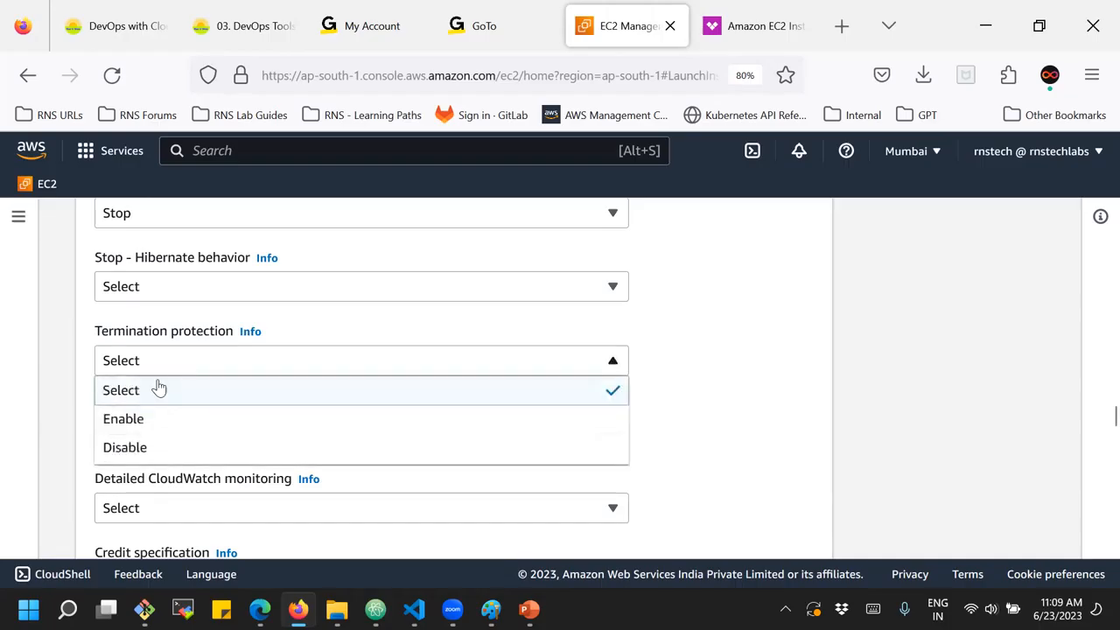
left_click(84, 329)
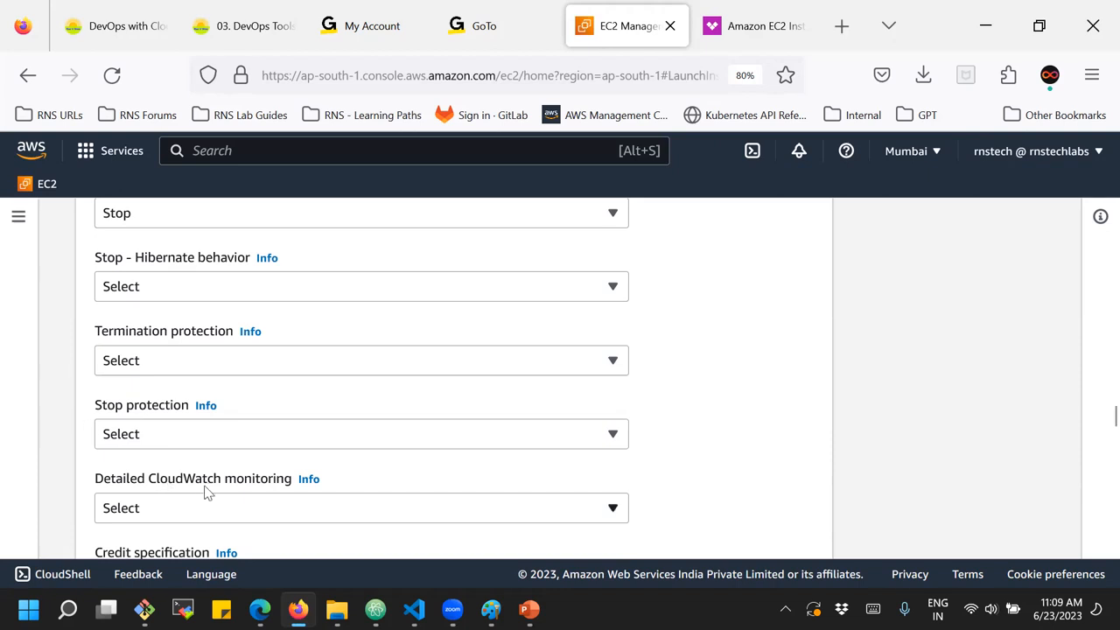
View the Detailed CloudWatch monitoring choices, try Enable, and reset the setting to Select.
left_click(184, 518)
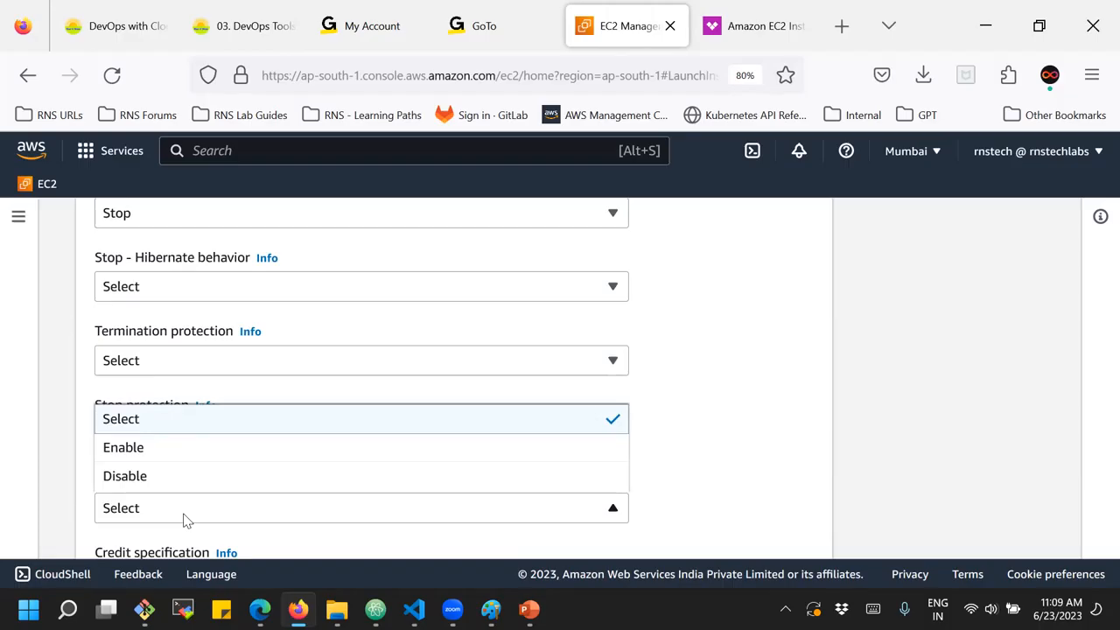
left_click(42, 490)
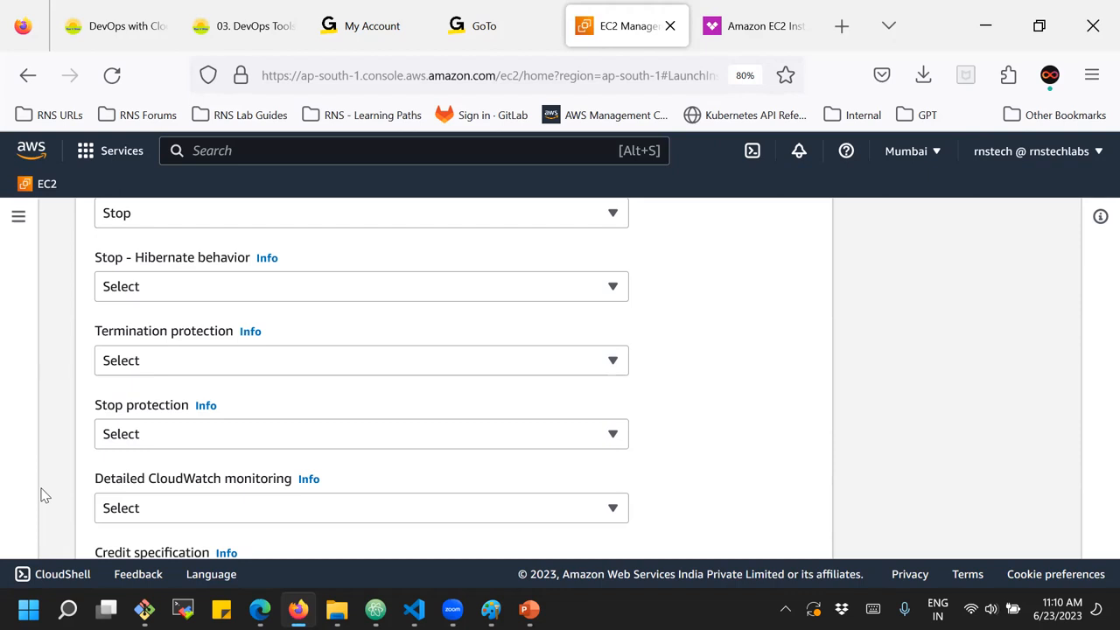
left_click(172, 507)
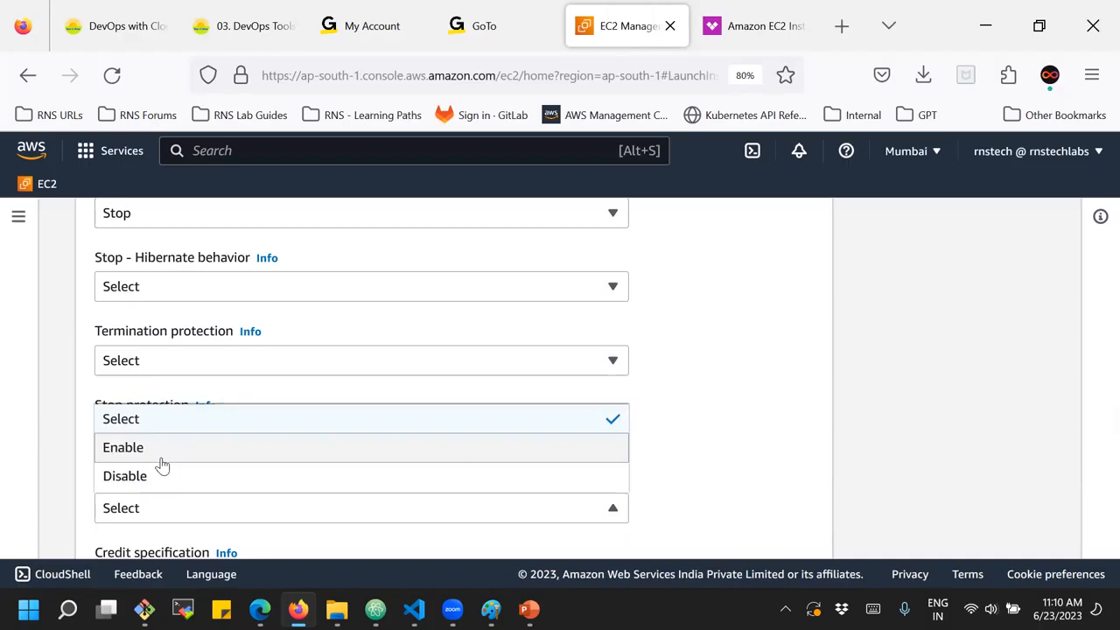
left_click(162, 465)
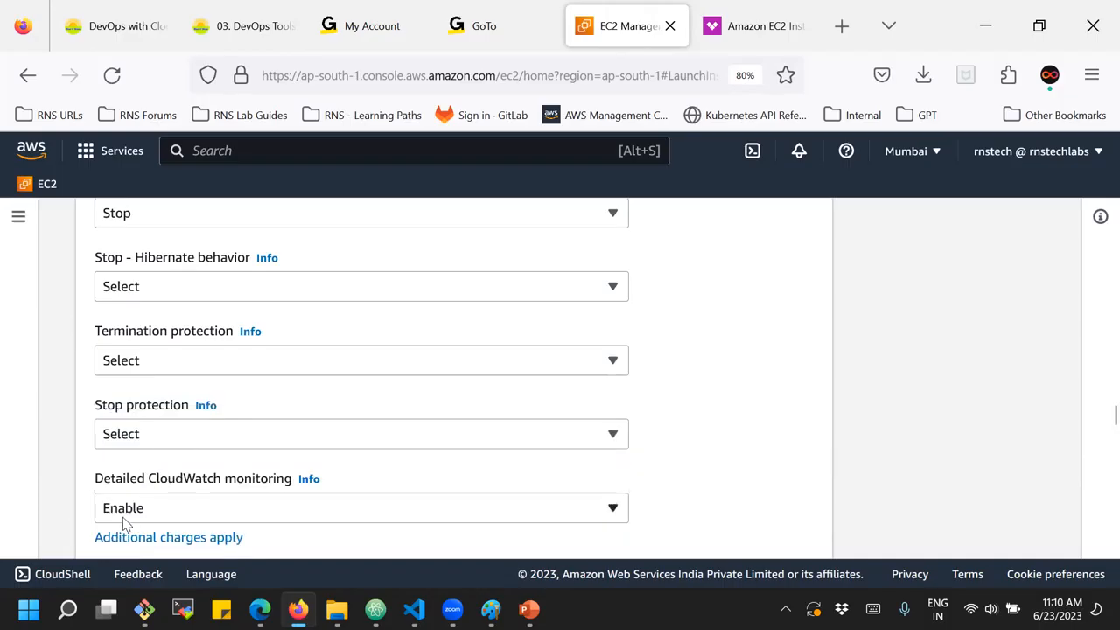
left_click(185, 507)
left_click(172, 419)
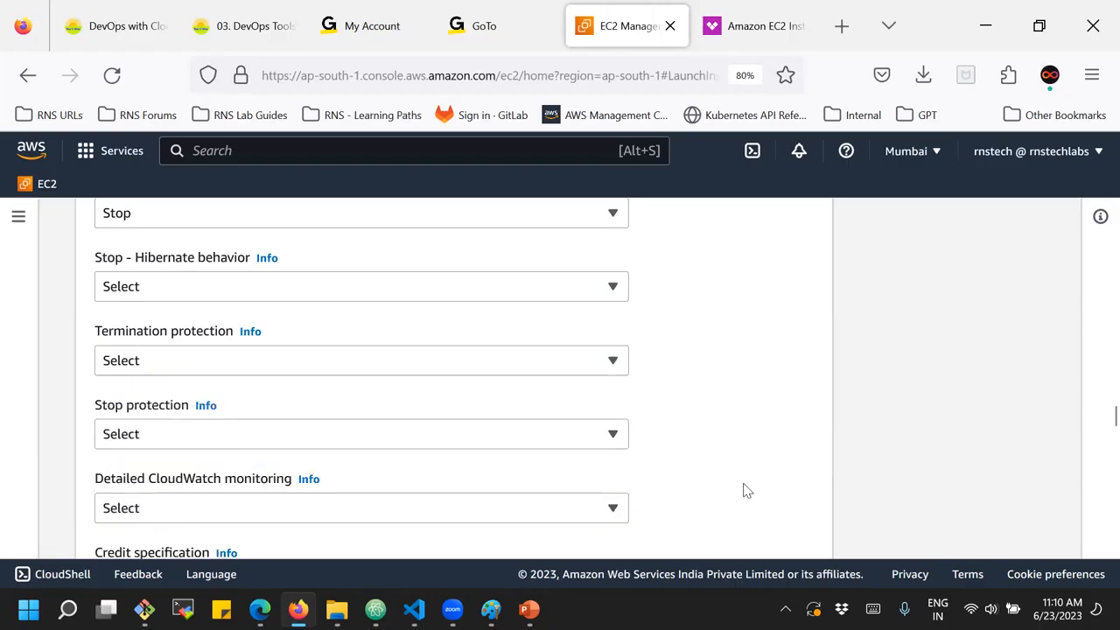
View the Shutdown behavior choices for the new instance and close the list without changing it.
scroll(697, 483, "up", 2)
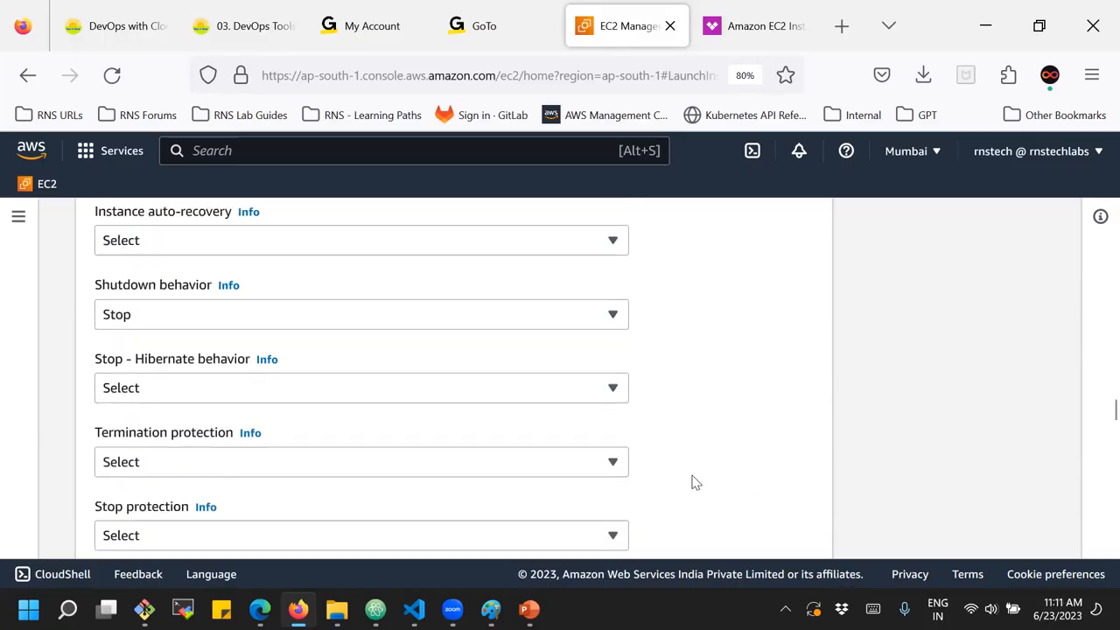
scroll(691, 483, "up", 2)
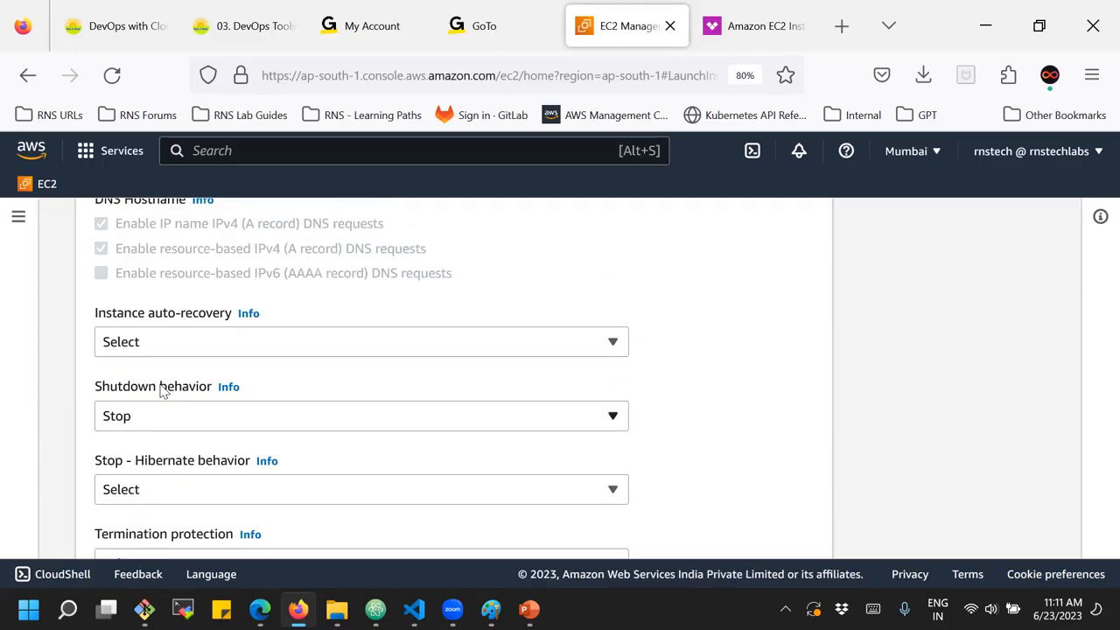
left_click(147, 427)
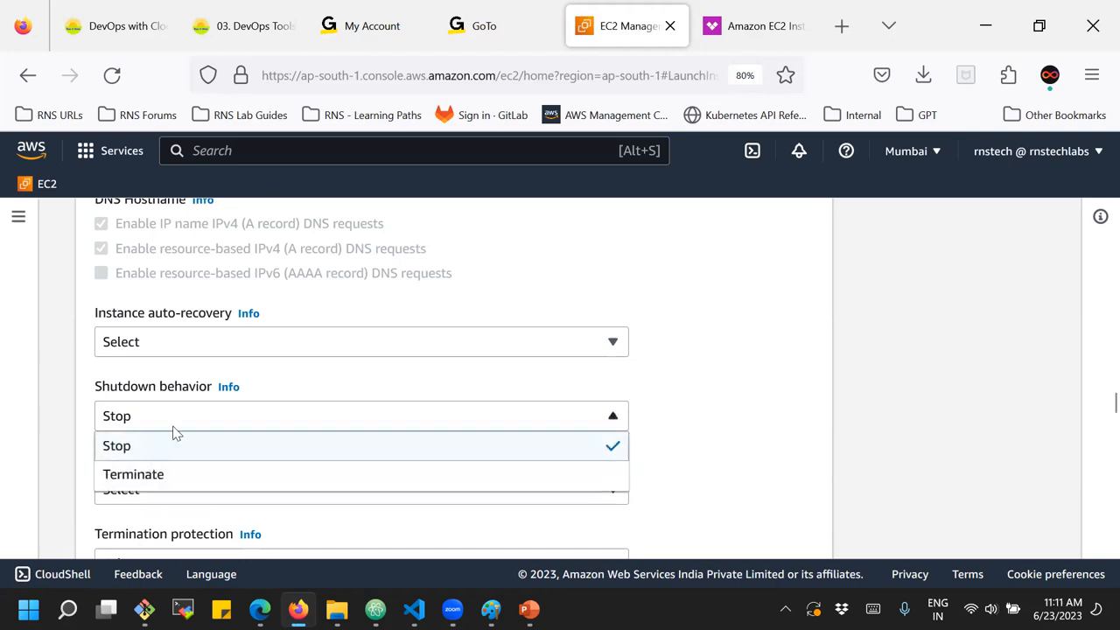
left_click(288, 375)
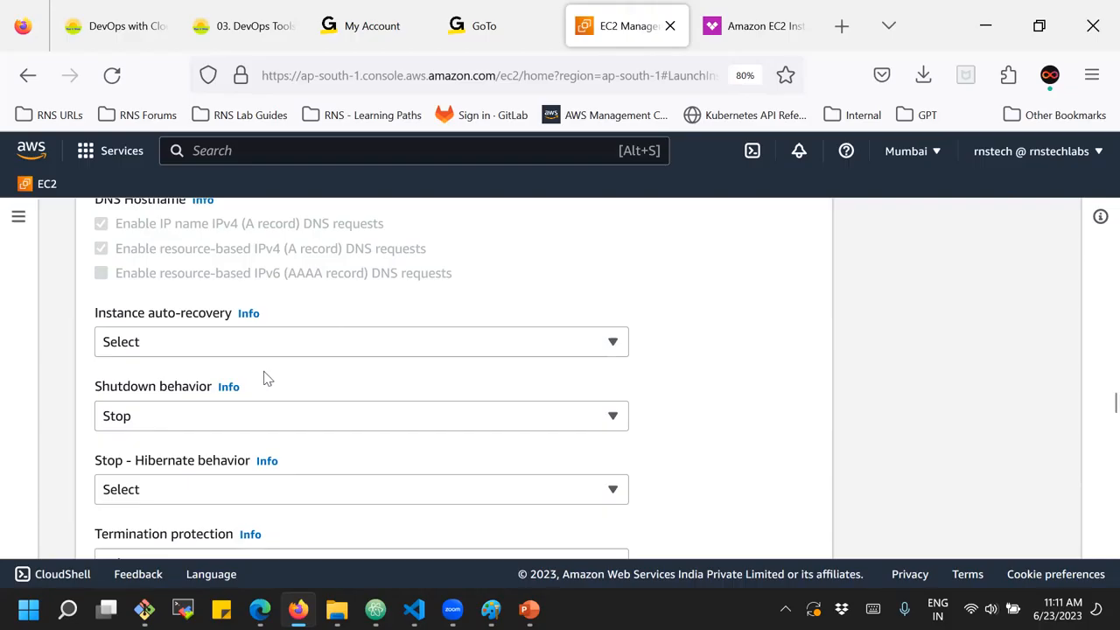
Review the other advanced details and view the available IAM instance profiles without choosing one.
scroll(267, 377, "down", 5)
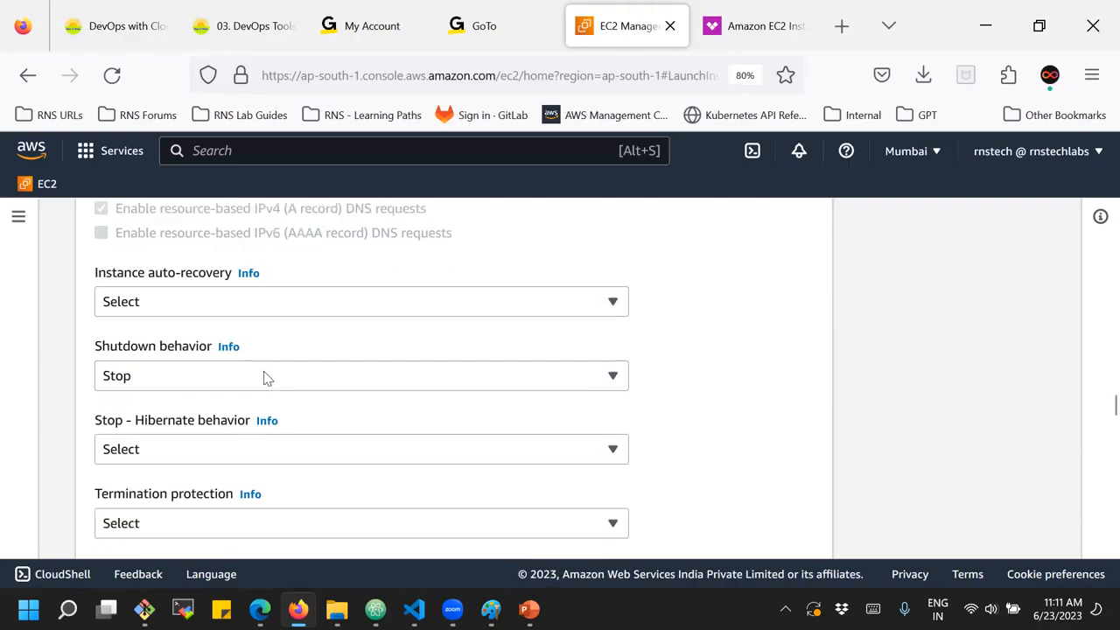
scroll(267, 378, "down", 2)
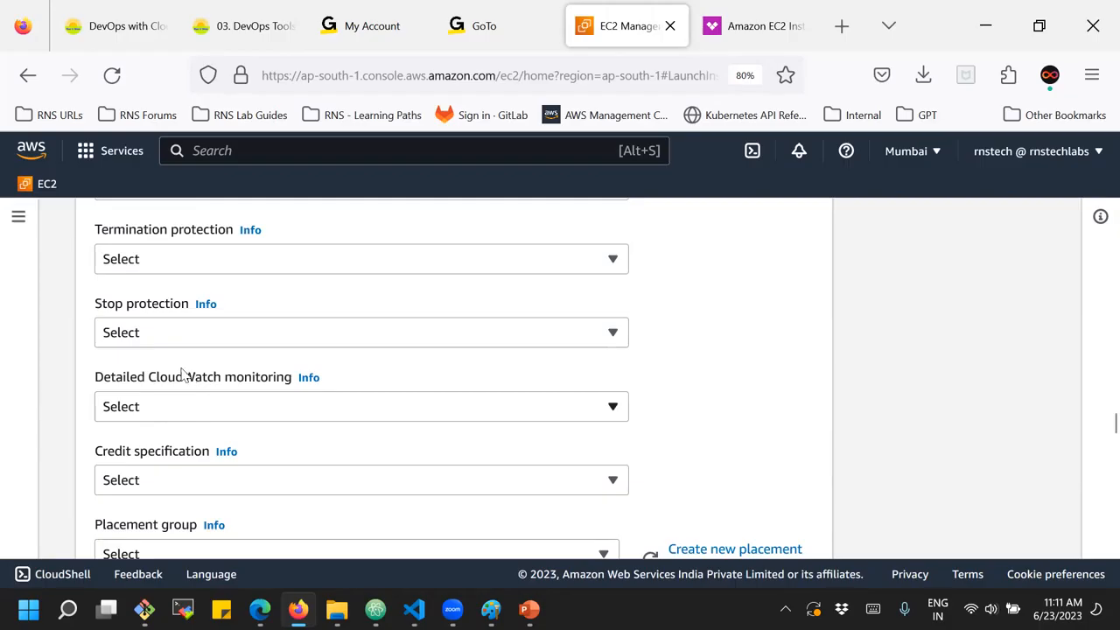
scroll(203, 278, "up", 2)
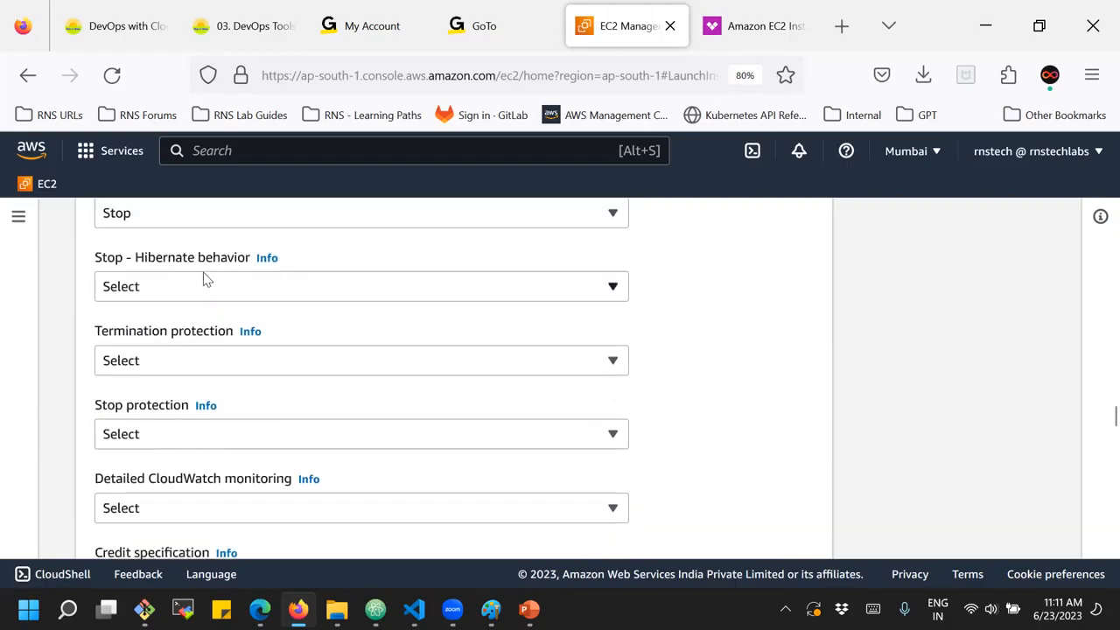
scroll(203, 278, "up", 2)
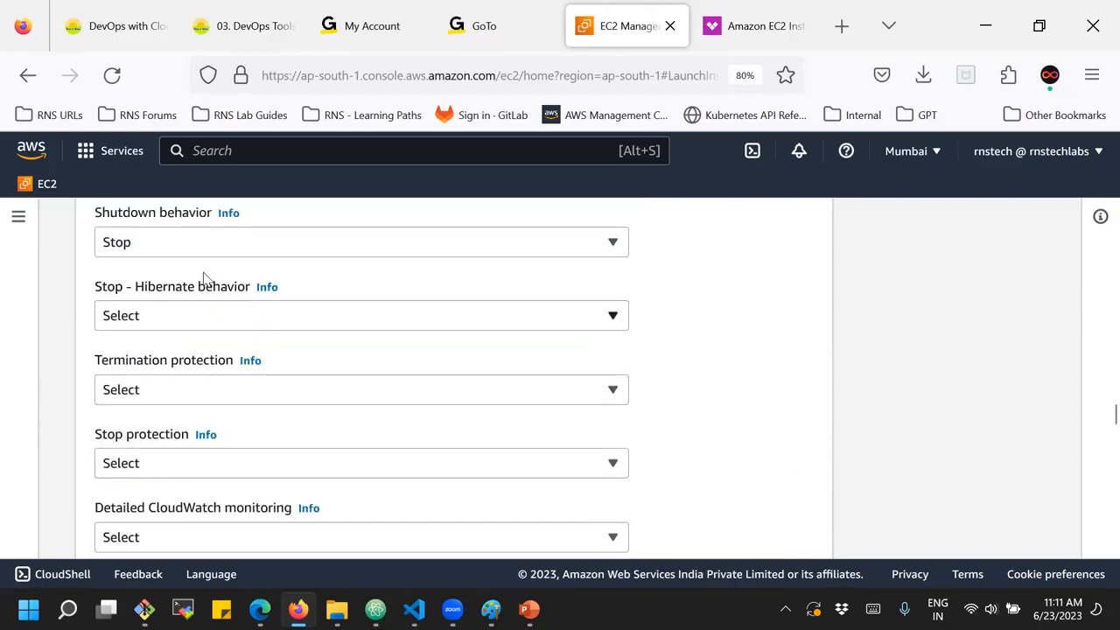
scroll(188, 304, "up", 4)
scroll(188, 303, "up", 7)
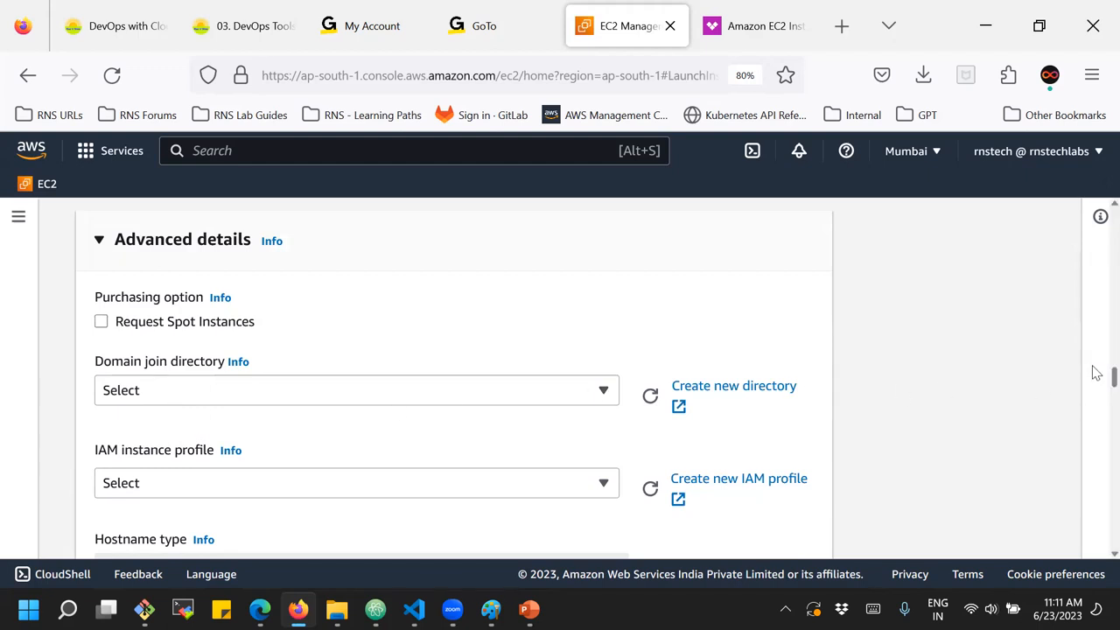
scroll(1096, 378, "down", 1)
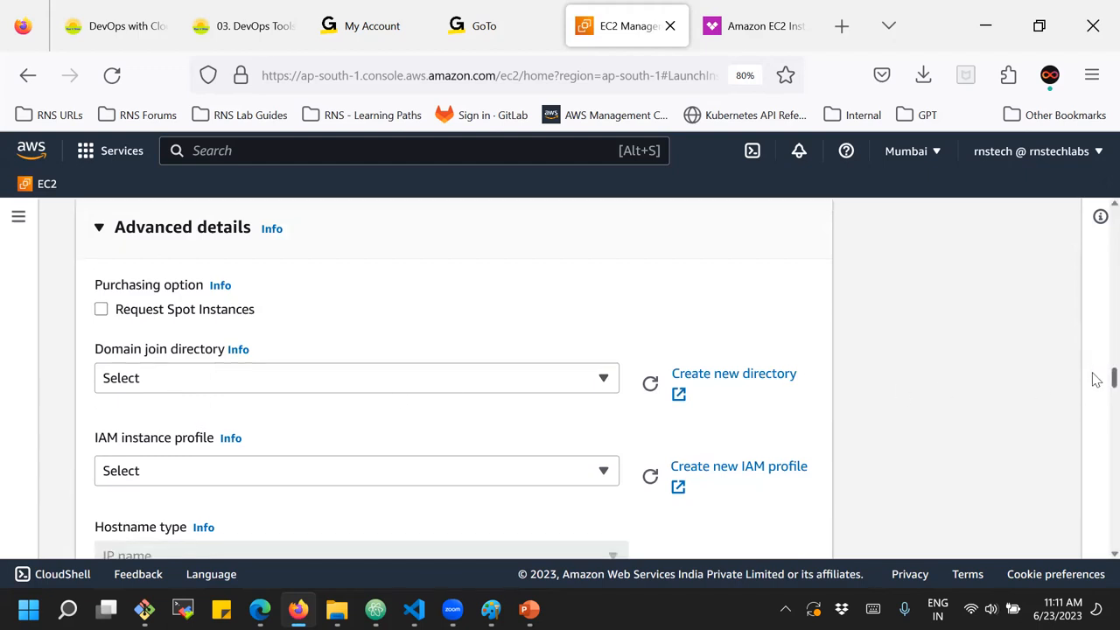
left_click(456, 459)
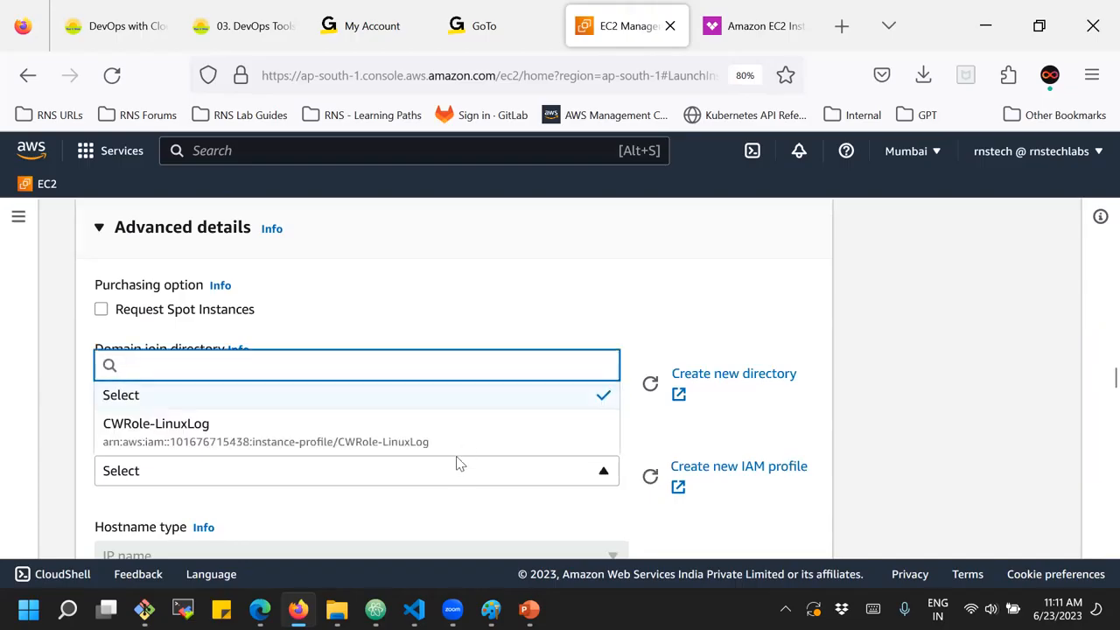
left_click(907, 477)
Leave the launch form for the instances list and examine the "server" instance's monitoring graphs.
left_click_drag(1097, 370, 1094, 200)
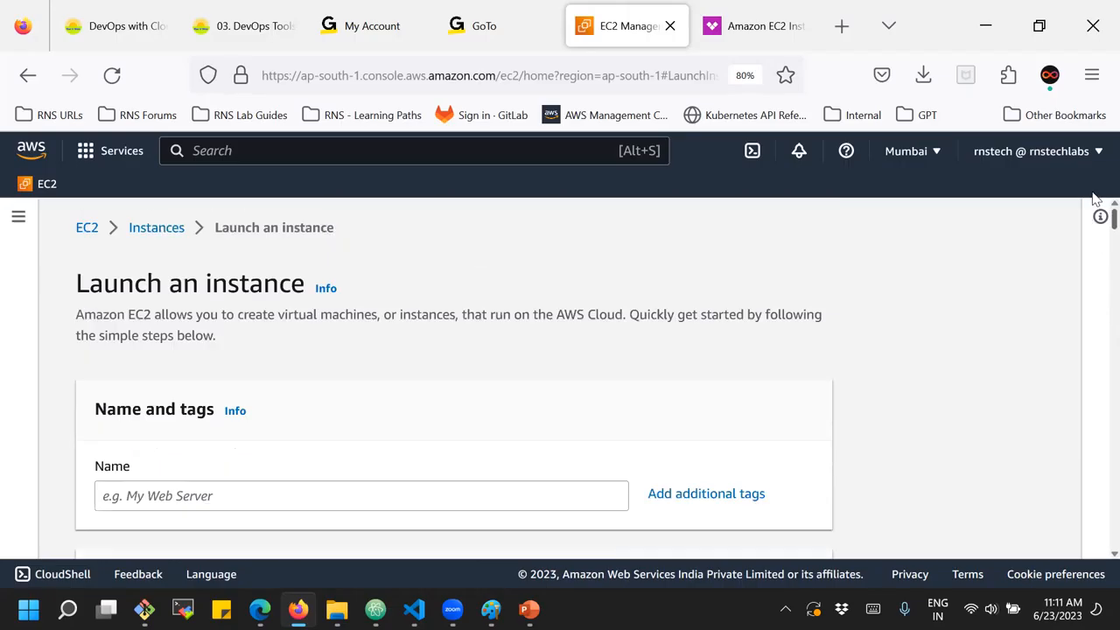
left_click(145, 229)
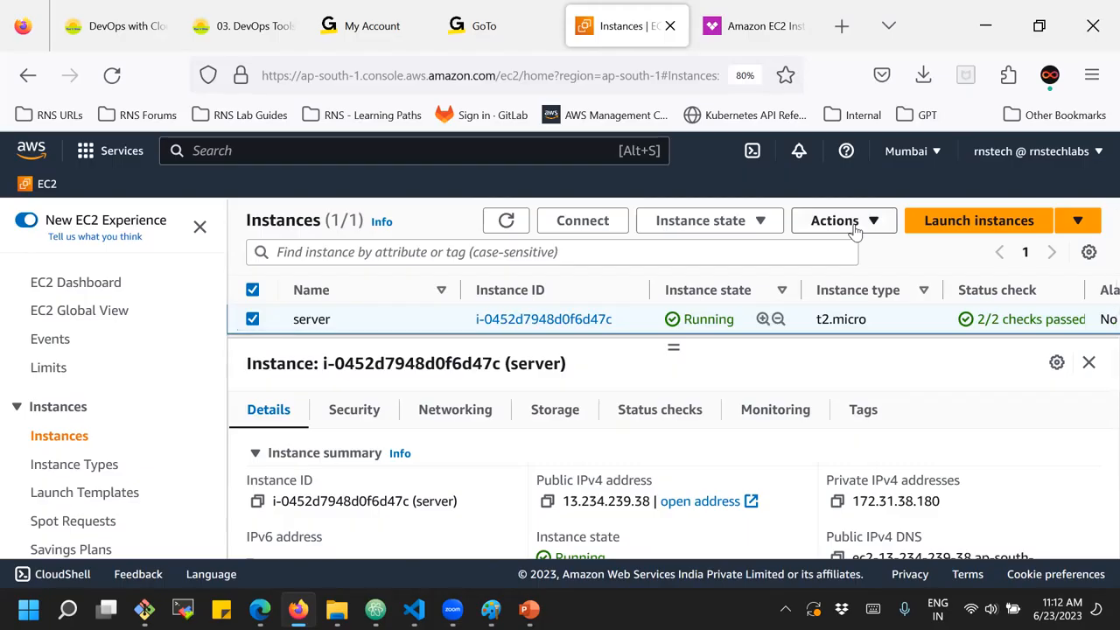
left_click(766, 417)
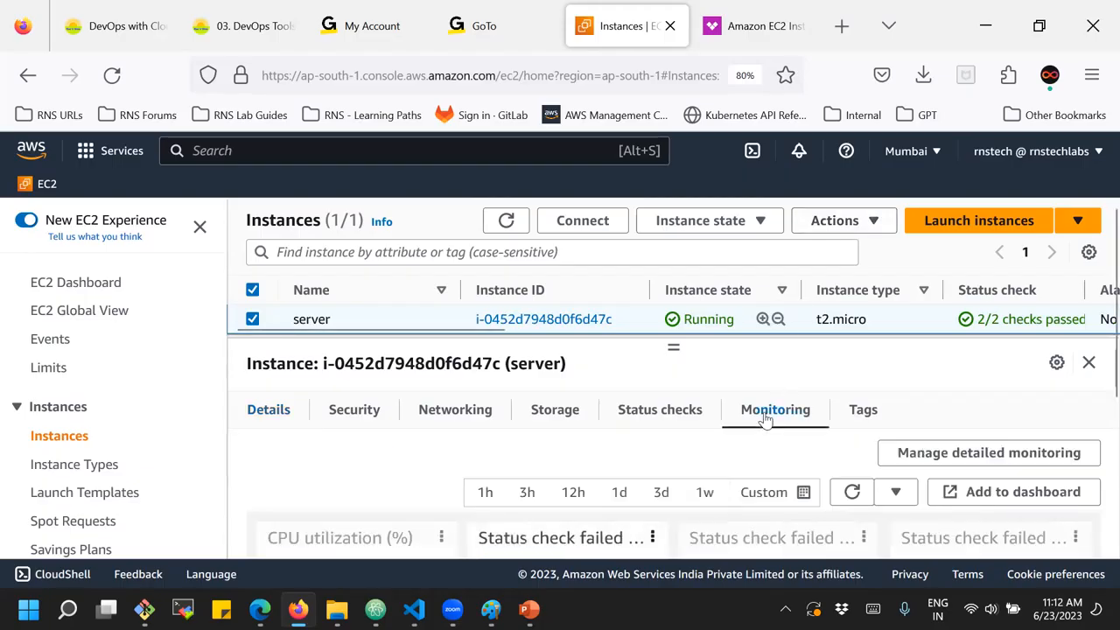
scroll(764, 433, "down", 2)
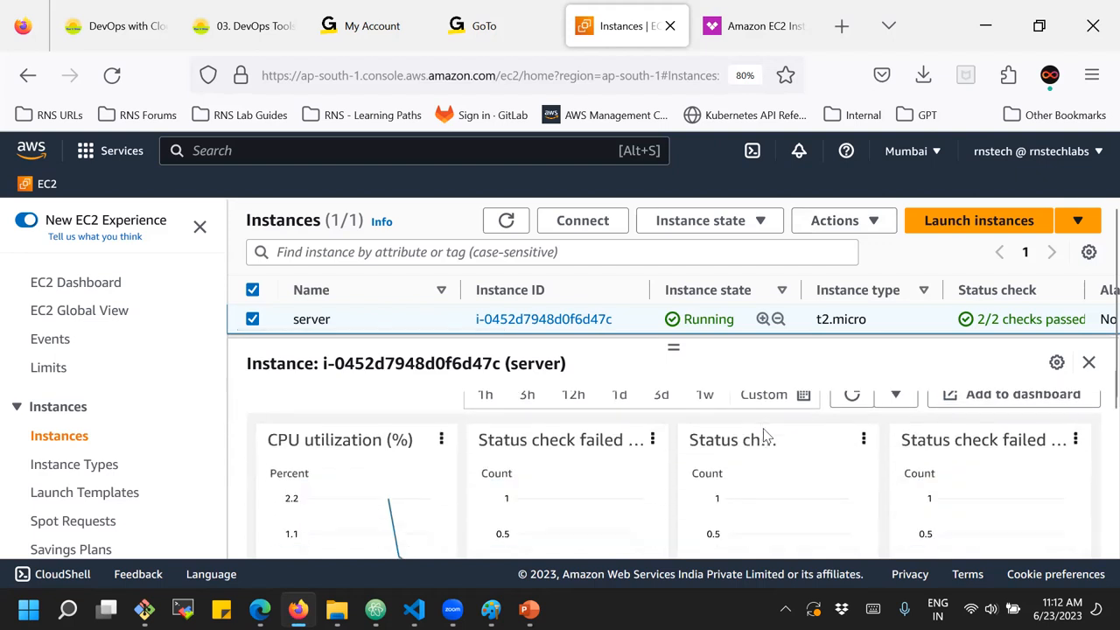
scroll(765, 433, "down", 2)
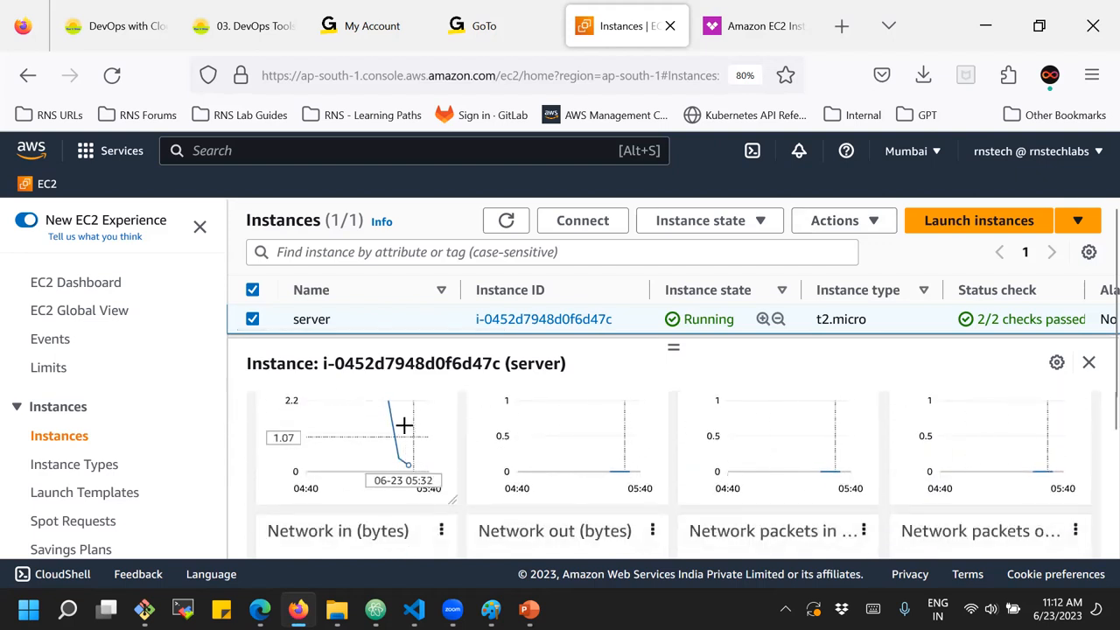
Examine the "server" instance's CPU utilization, status check, network and disk graphs, reading individual data points.
scroll(396, 501, "up", 3)
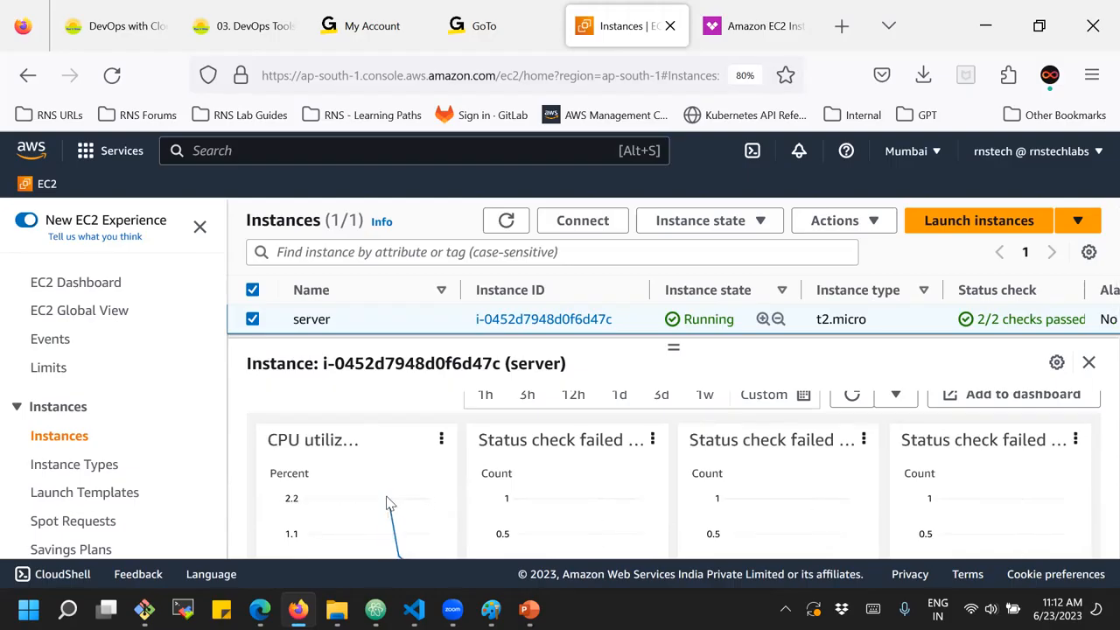
scroll(390, 505, "down", 2)
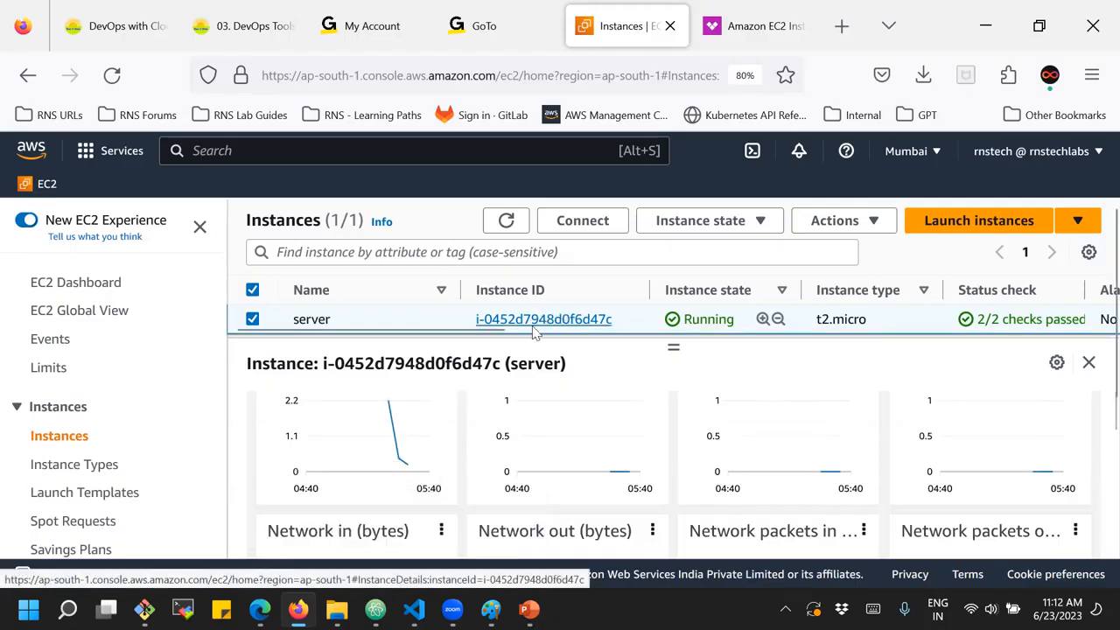
mouse_move(406, 464)
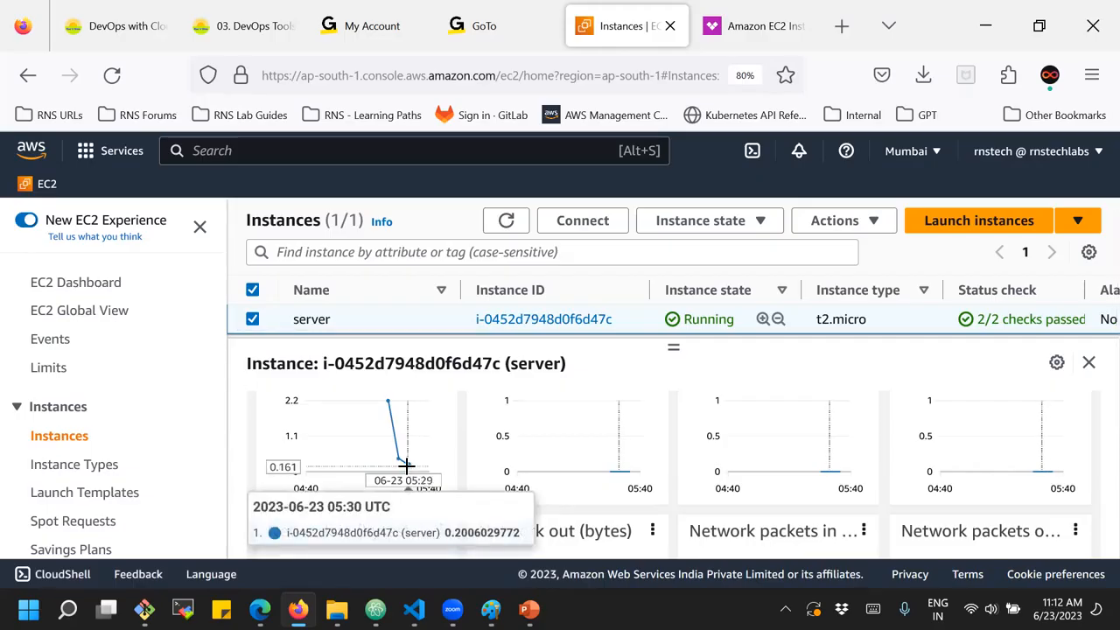
mouse_move(625, 454)
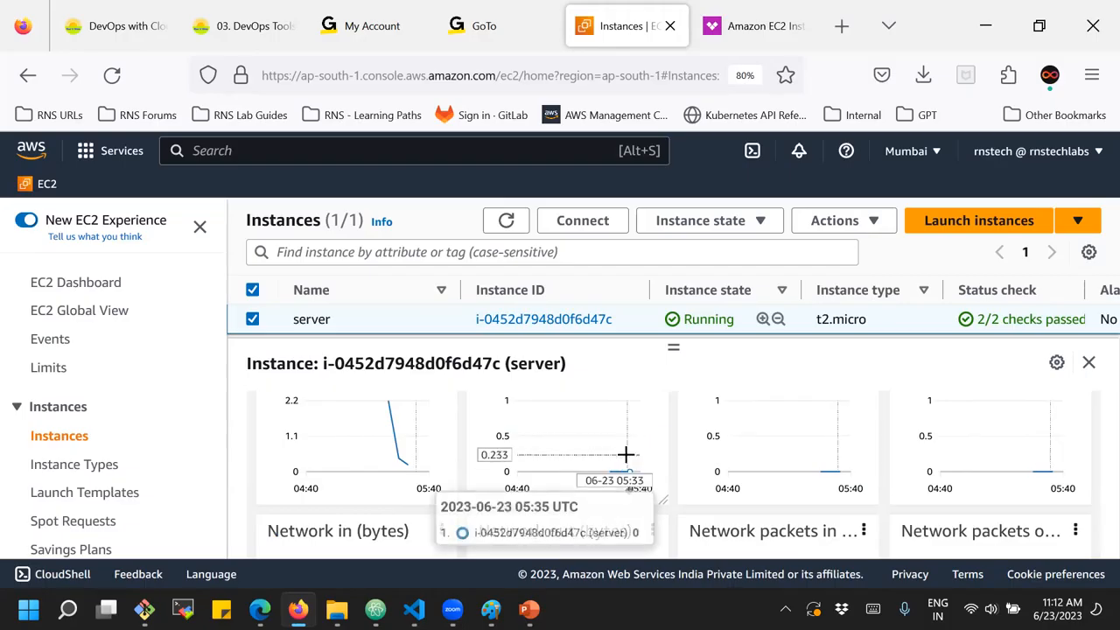
scroll(578, 460, "up", 2)
scroll(595, 476, "down", 2)
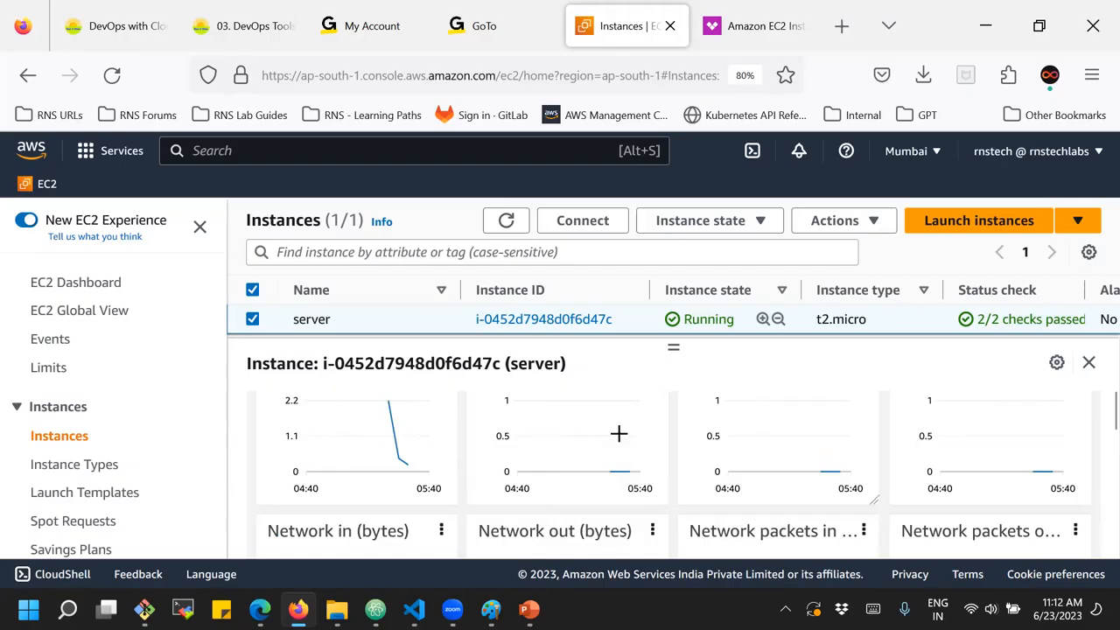
scroll(595, 431, "down", 2)
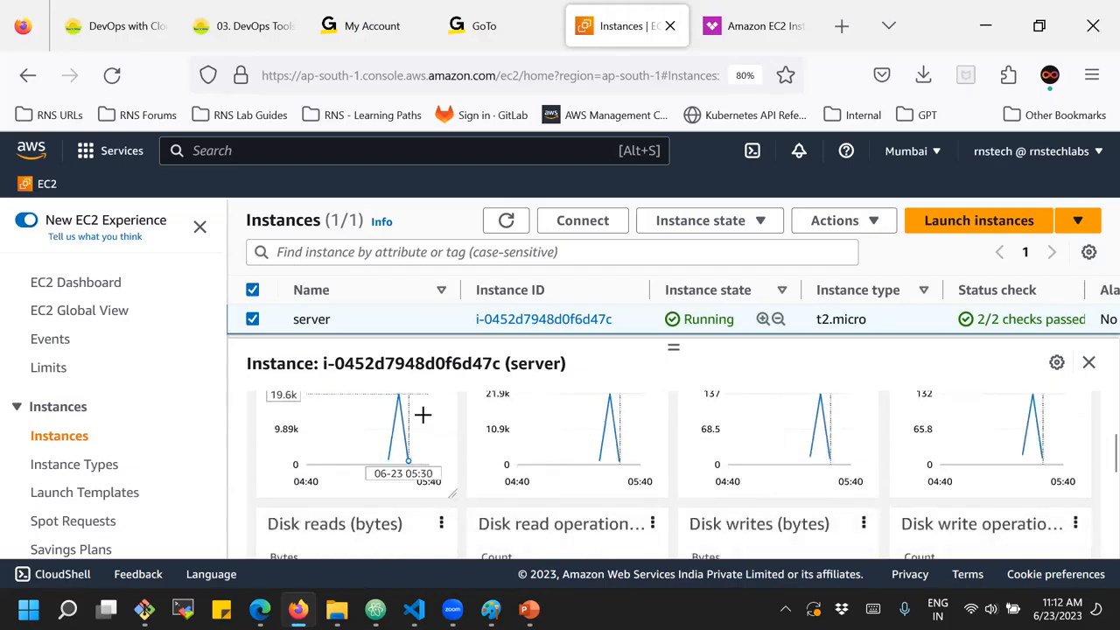
scroll(958, 437, "down", 2)
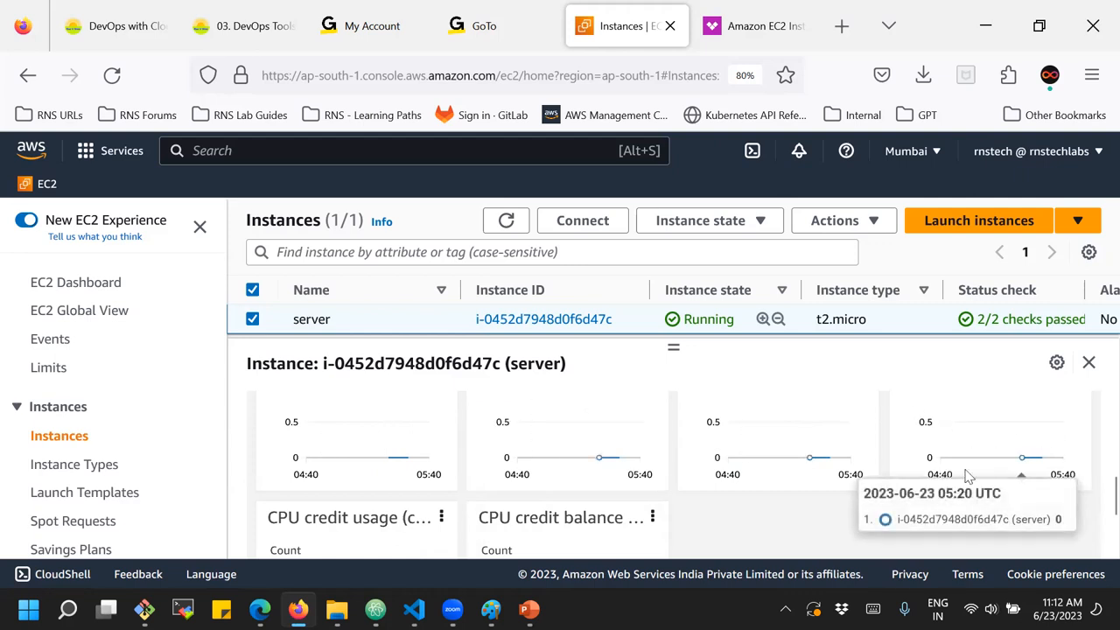
scroll(983, 424, "down", 2)
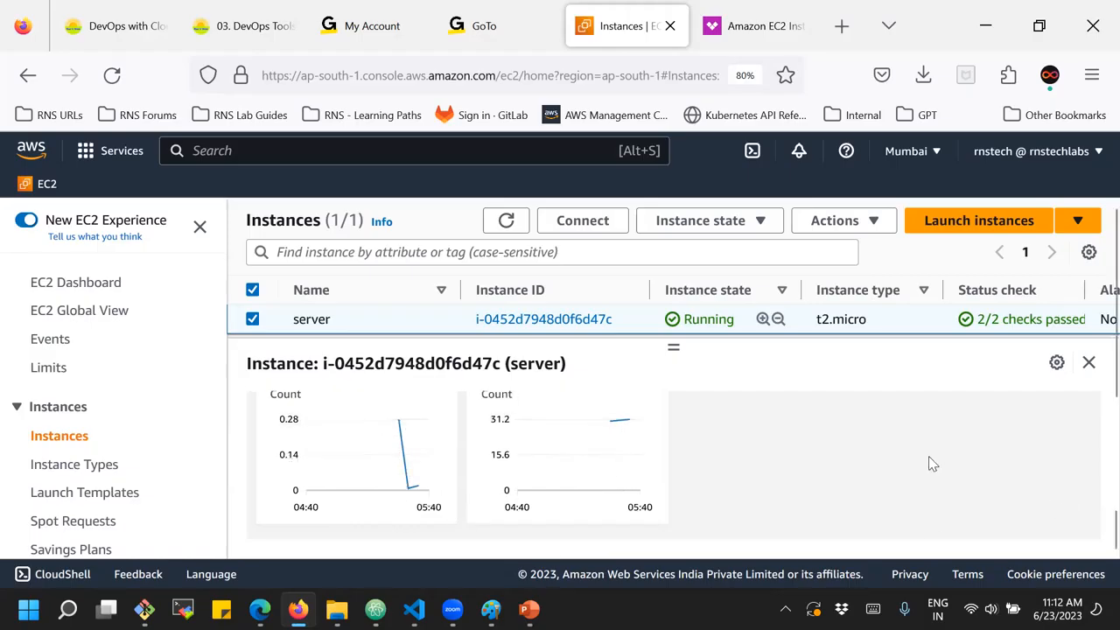
Examine the CPU credit usage and CPU credit balance graphs, and view the usage graph's extra options without choosing one.
scroll(933, 465, "up", 1)
scroll(799, 480, "up", 2)
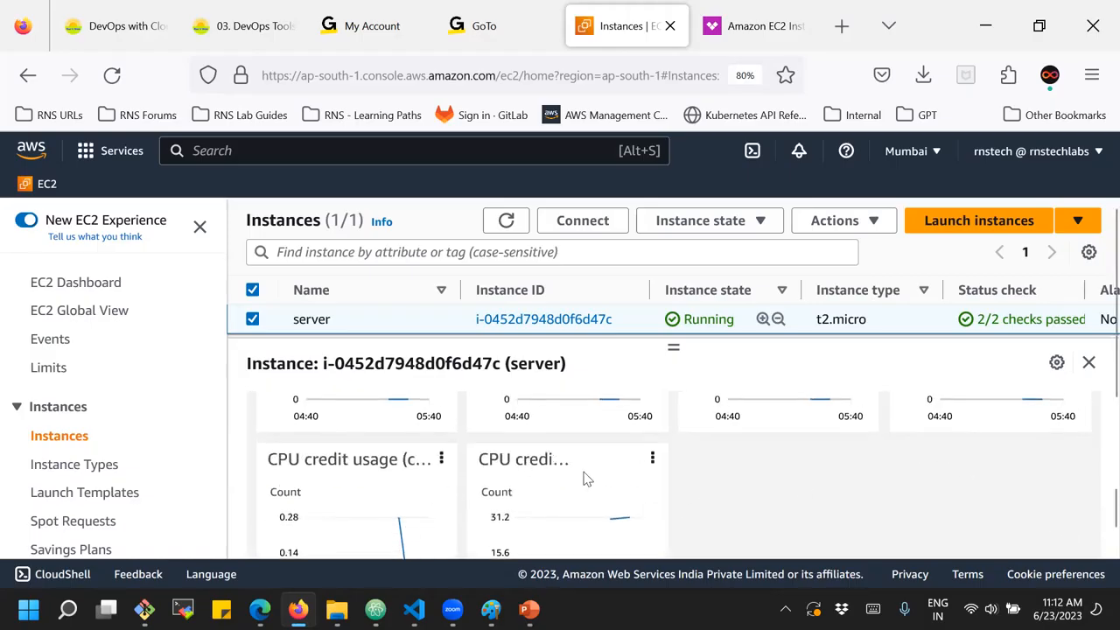
mouse_move(623, 519)
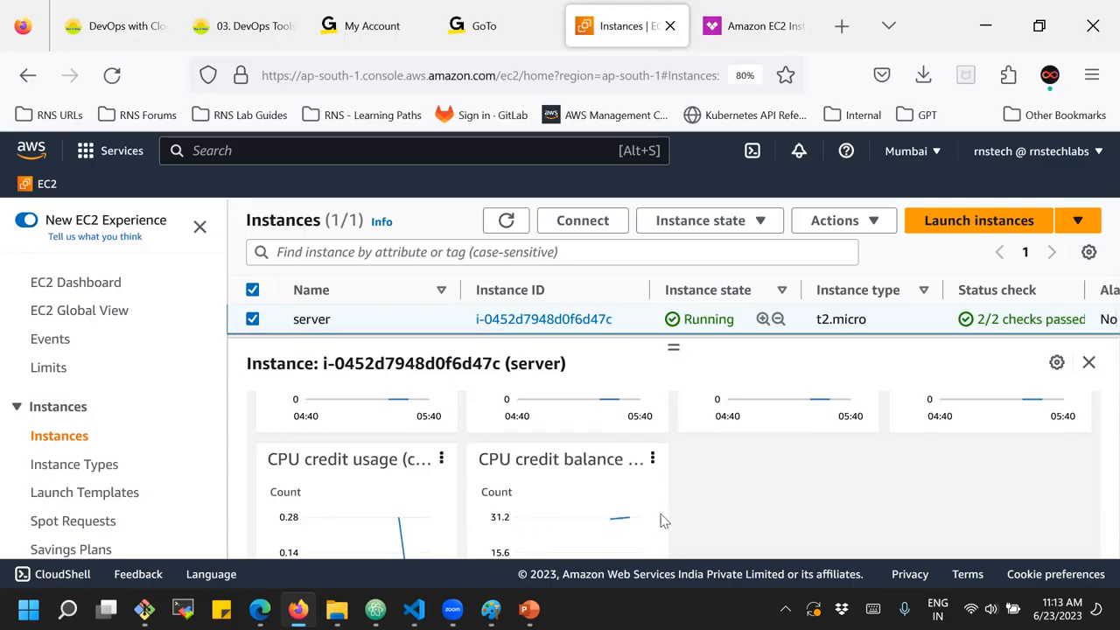
scroll(687, 521, "down", 2)
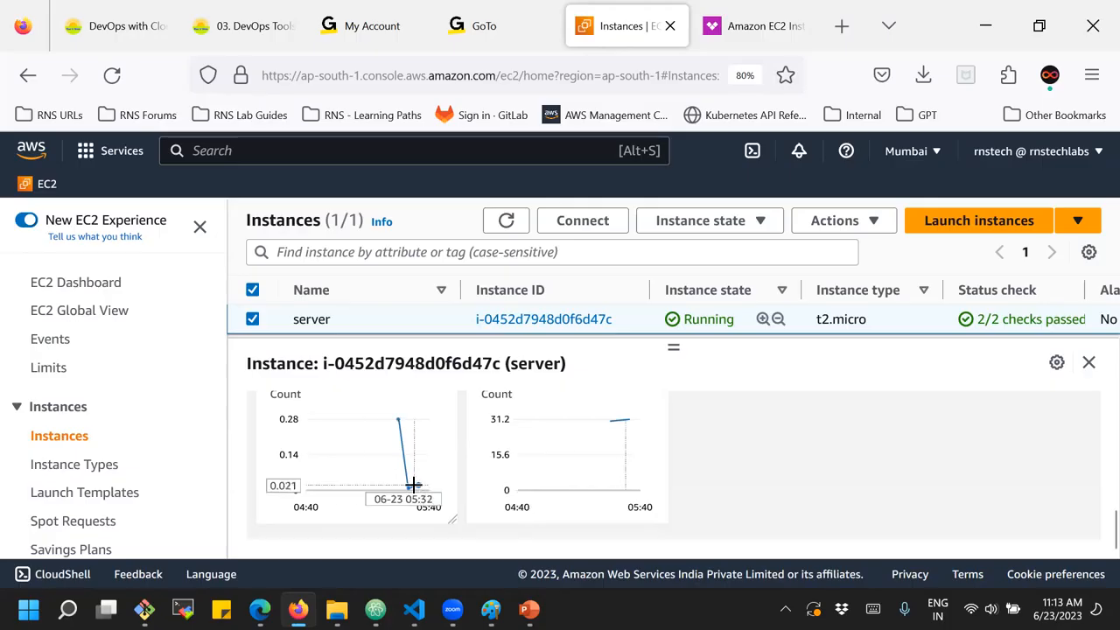
mouse_move(413, 485)
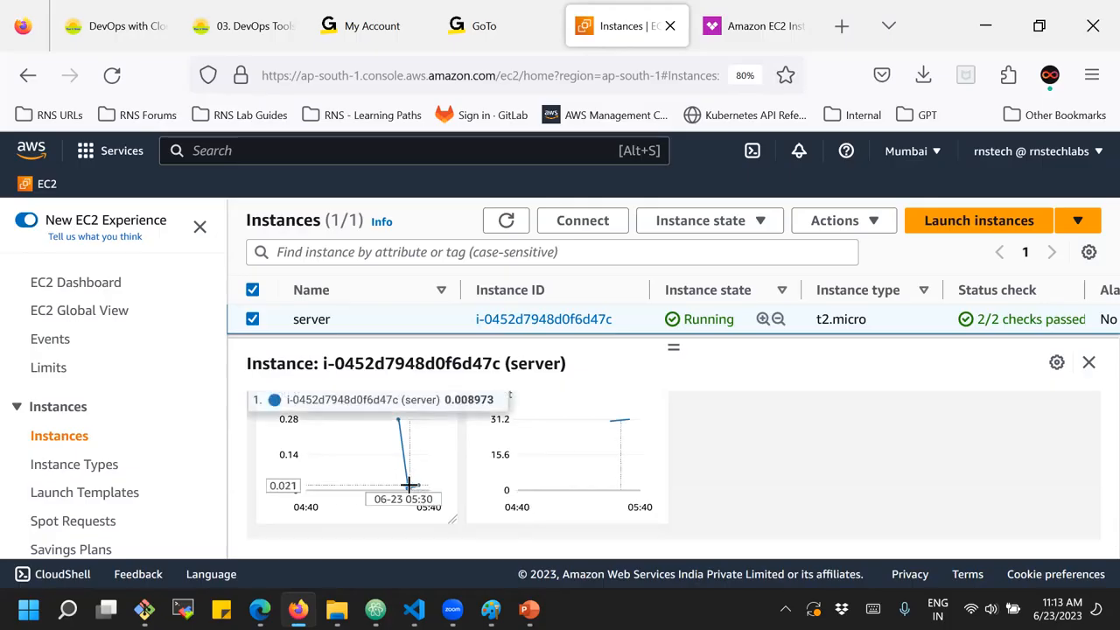
scroll(368, 475, "up", 2)
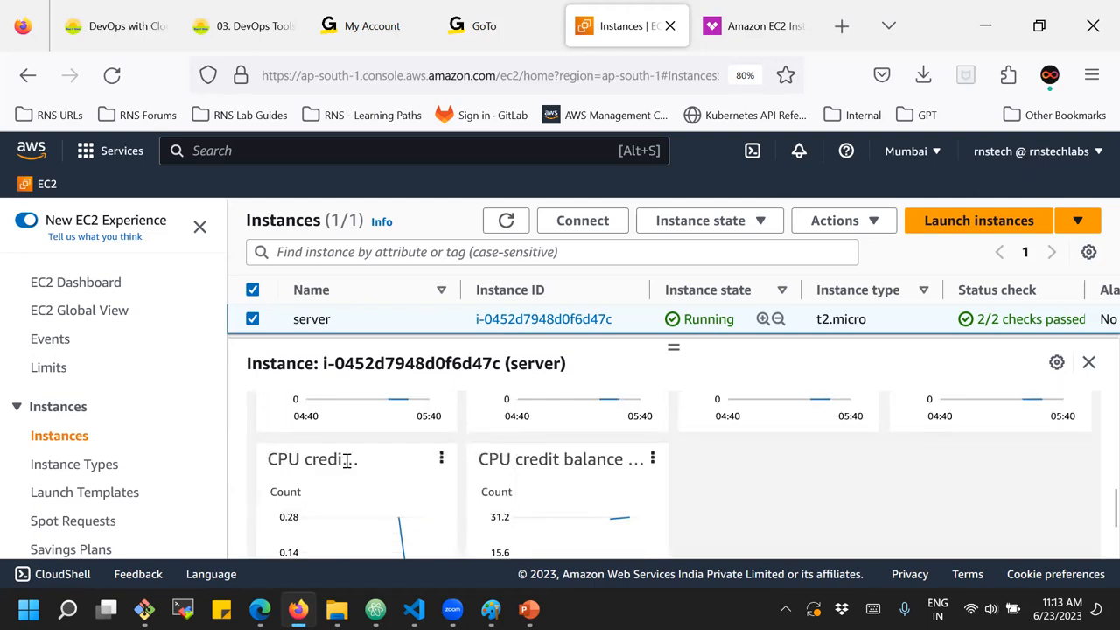
left_click(441, 460)
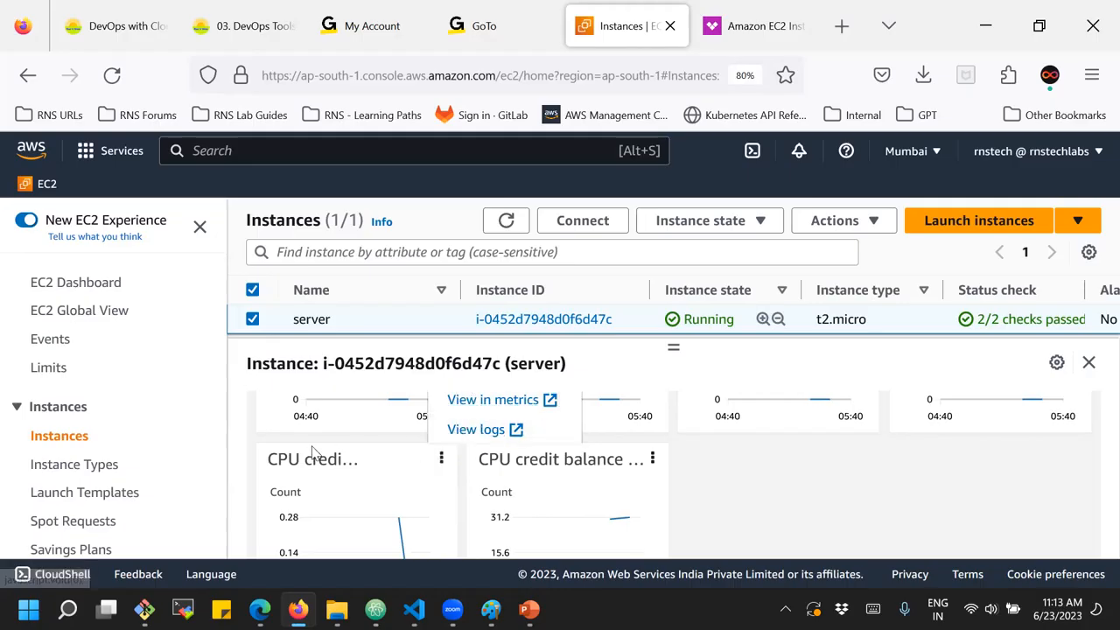
left_click(819, 510)
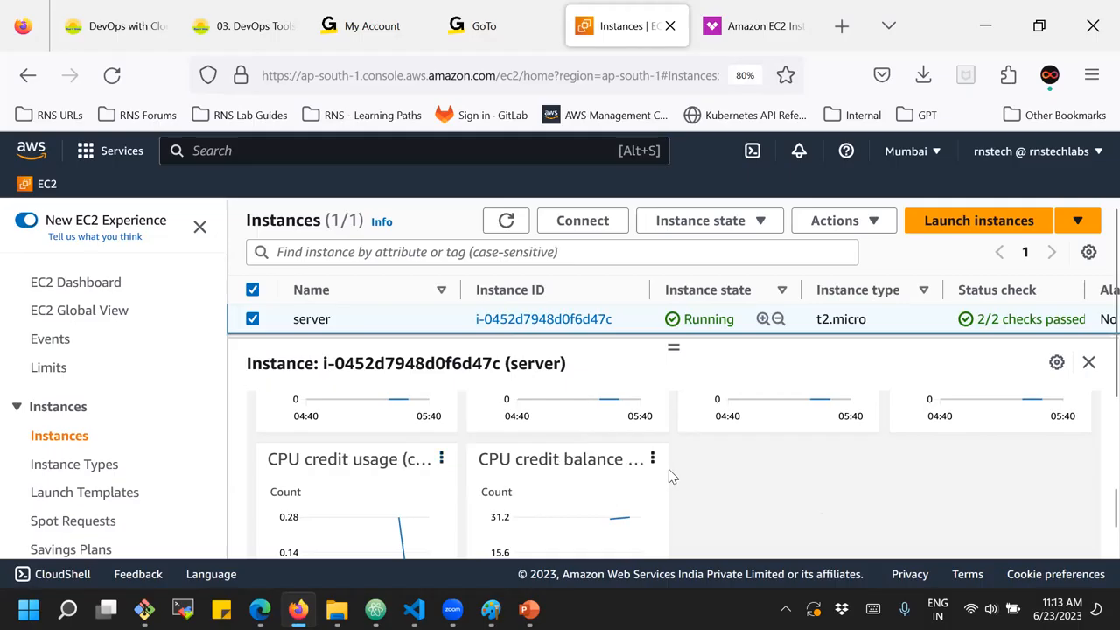
scroll(743, 484, "down", 3)
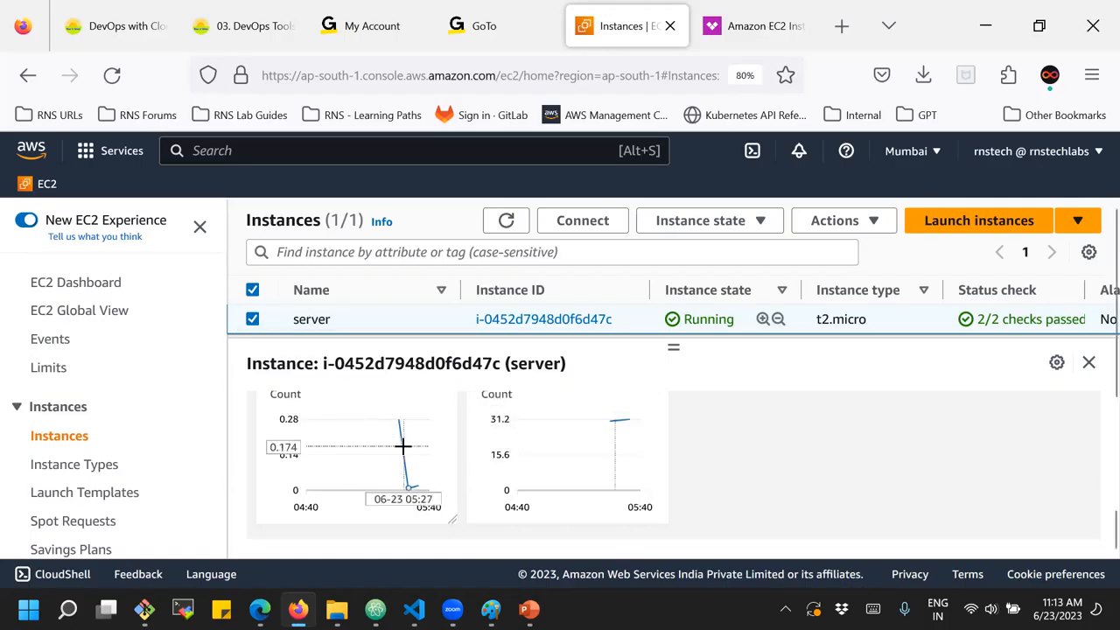
View the detailed monitoring settings for the "server" instance and cancel without enabling them.
scroll(873, 450, "up", 8)
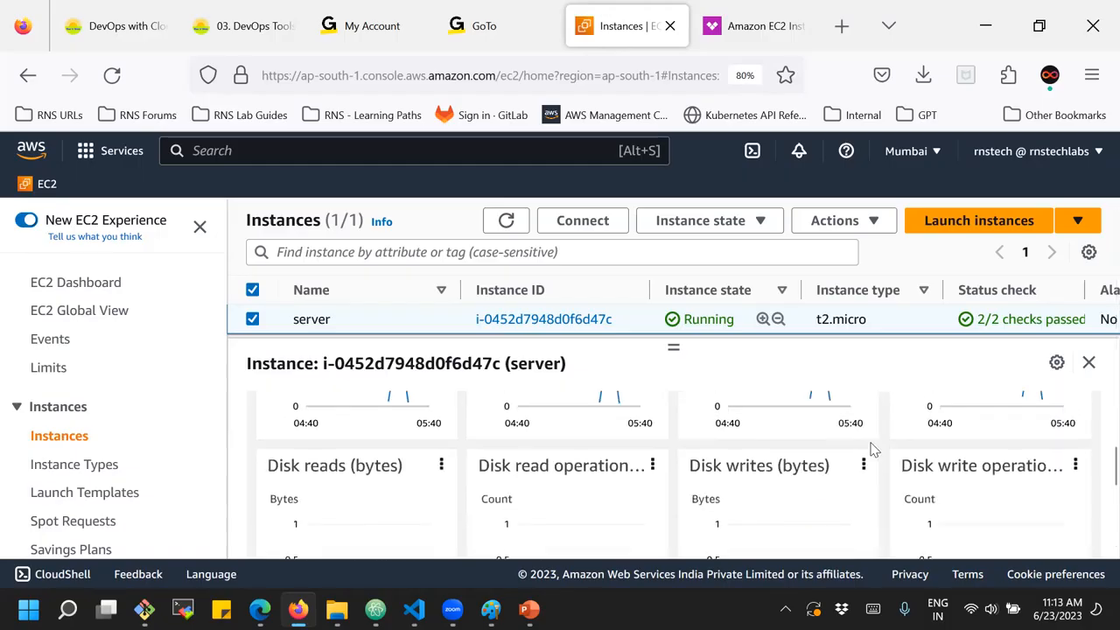
scroll(874, 450, "up", 3)
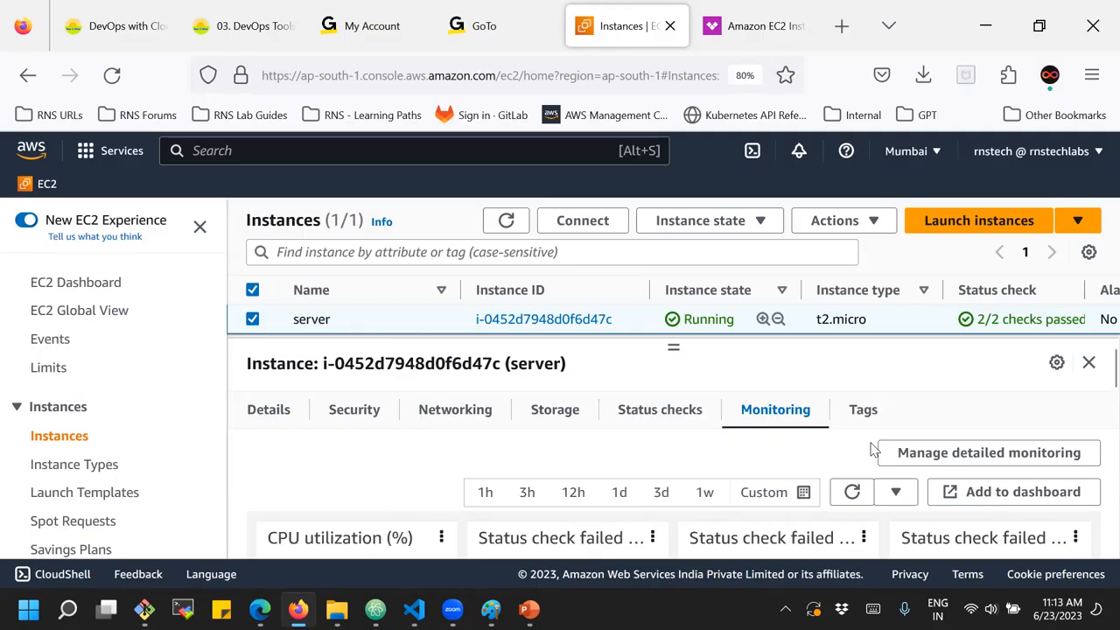
left_click(975, 456)
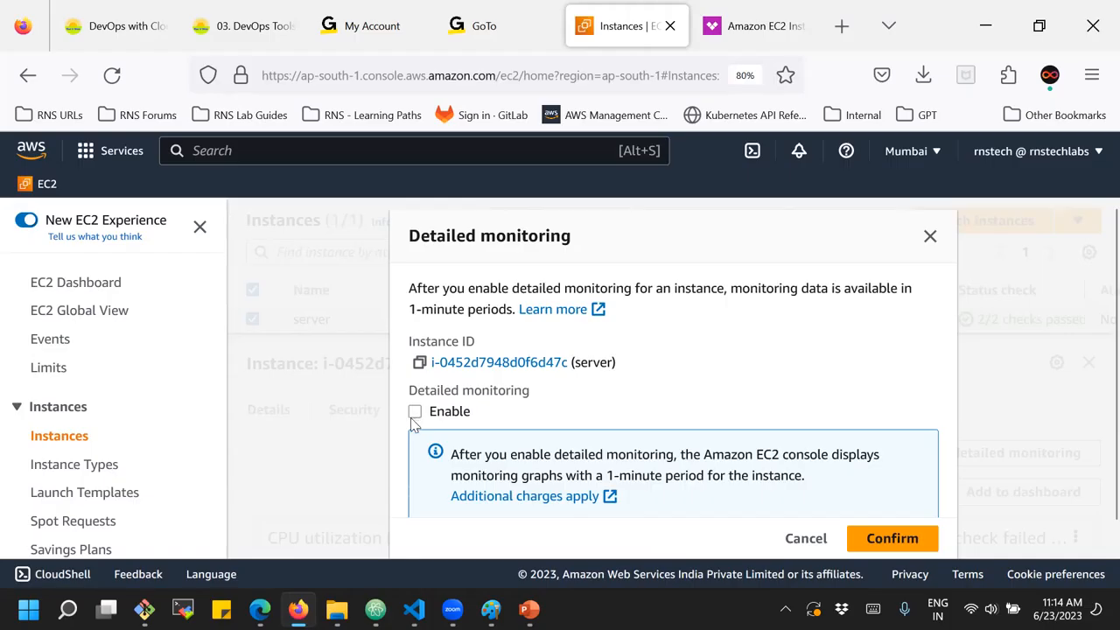
left_click(806, 538)
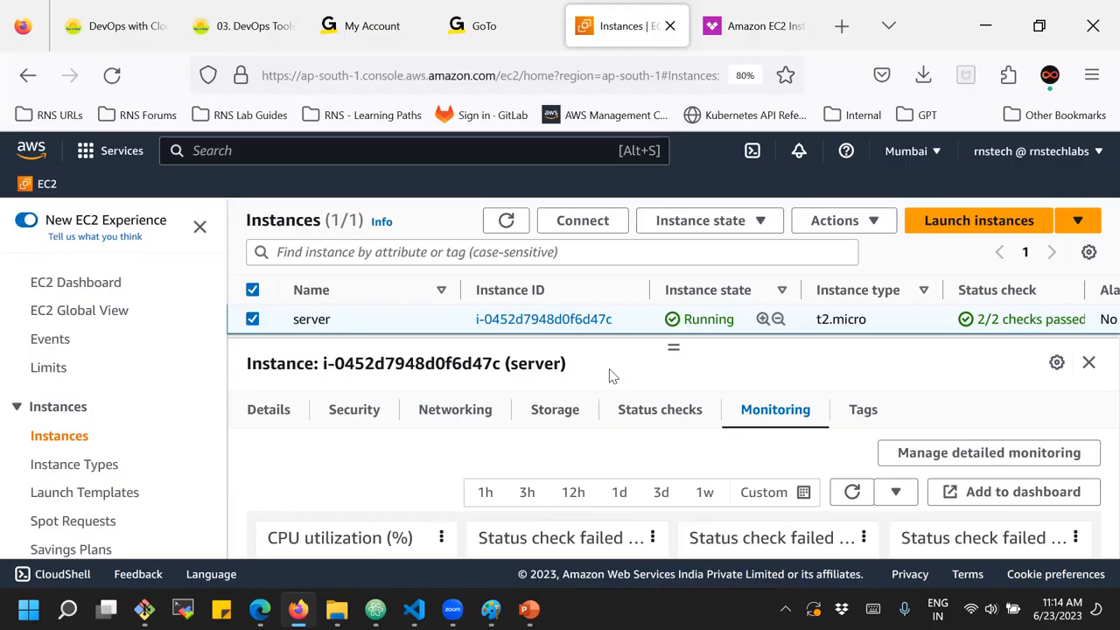
mouse_move(529, 609)
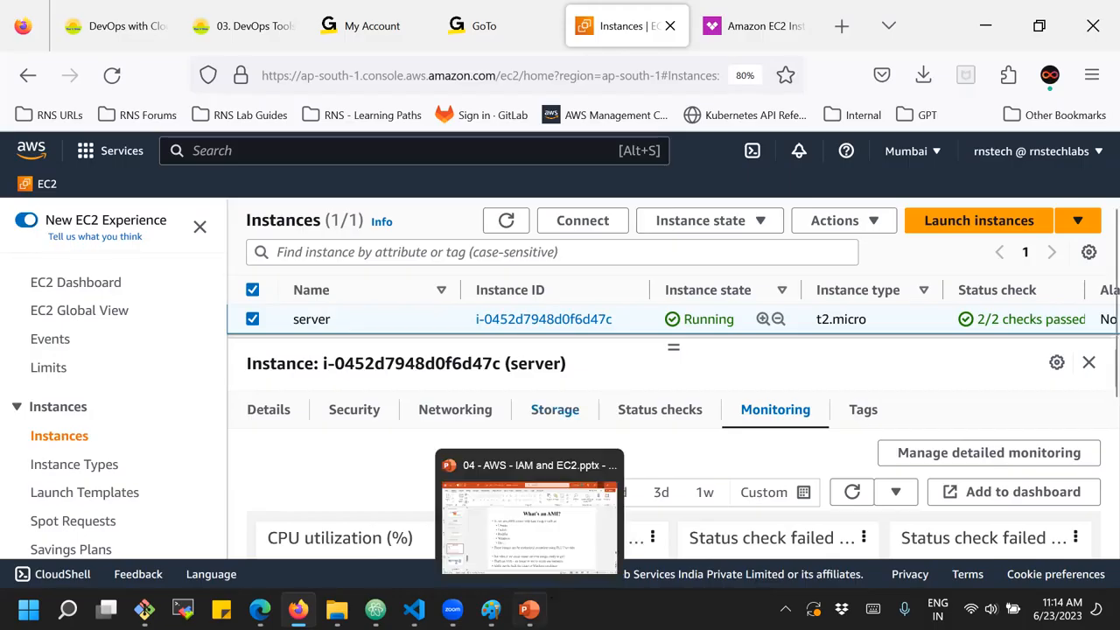